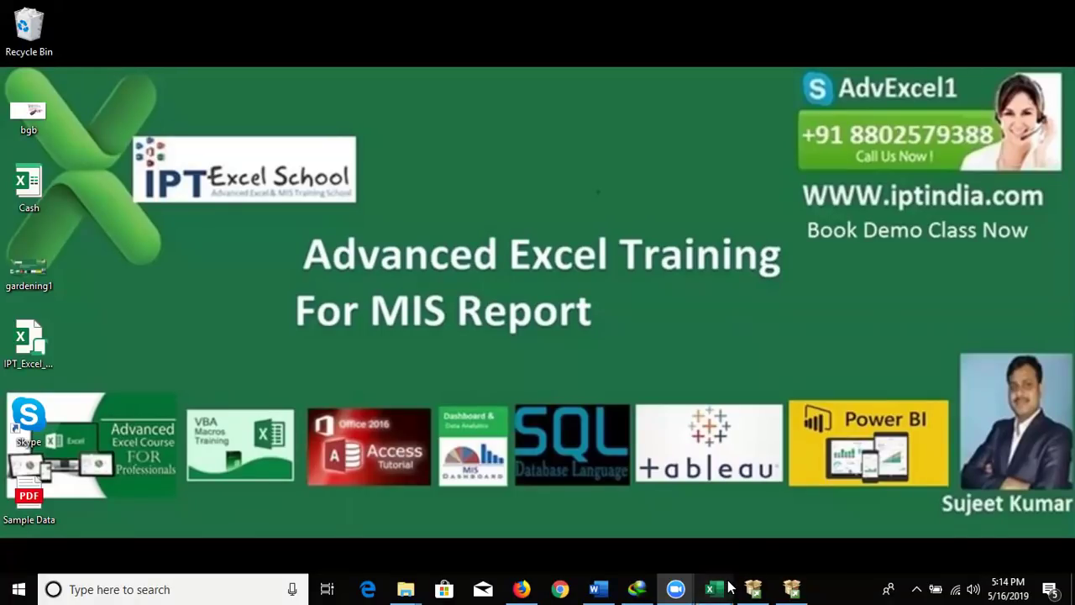
Bring the Book1 window forward and show its empty Sheet3 with the Home ribbon
mouse_move(715, 588)
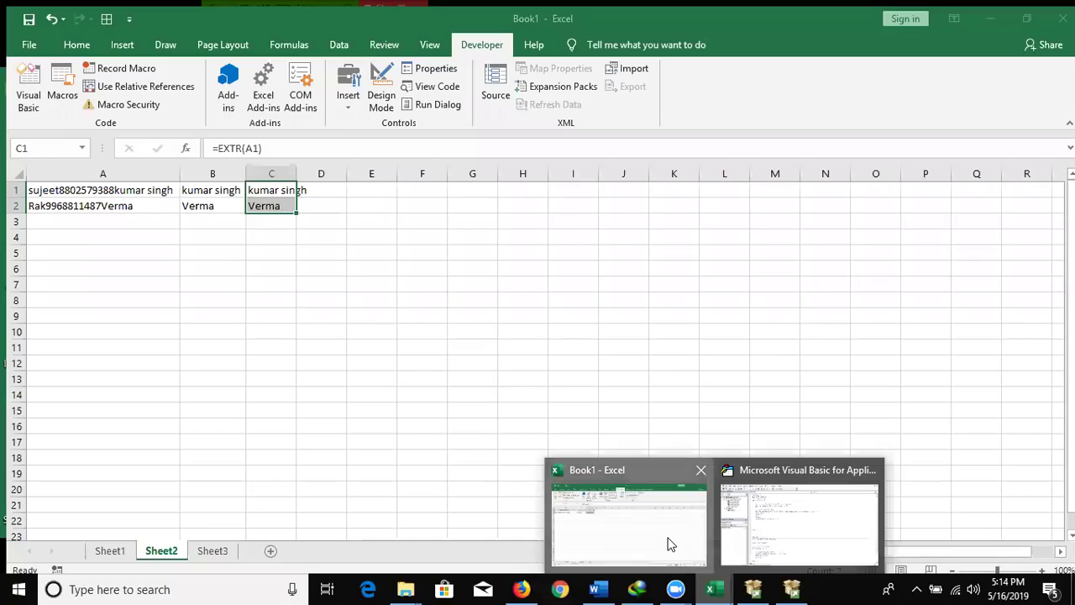
click(670, 544)
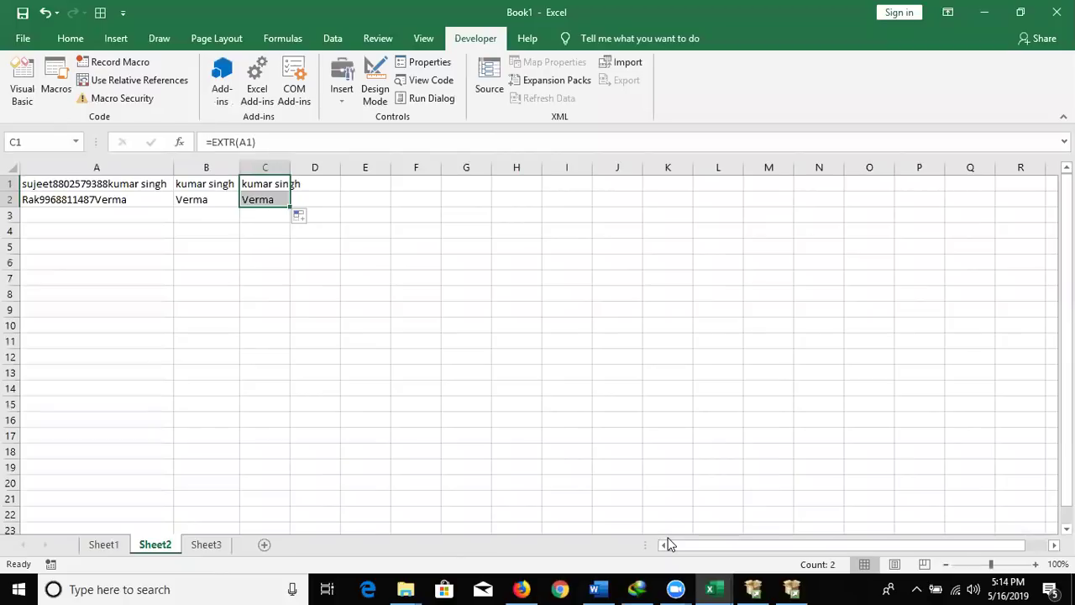
click(219, 547)
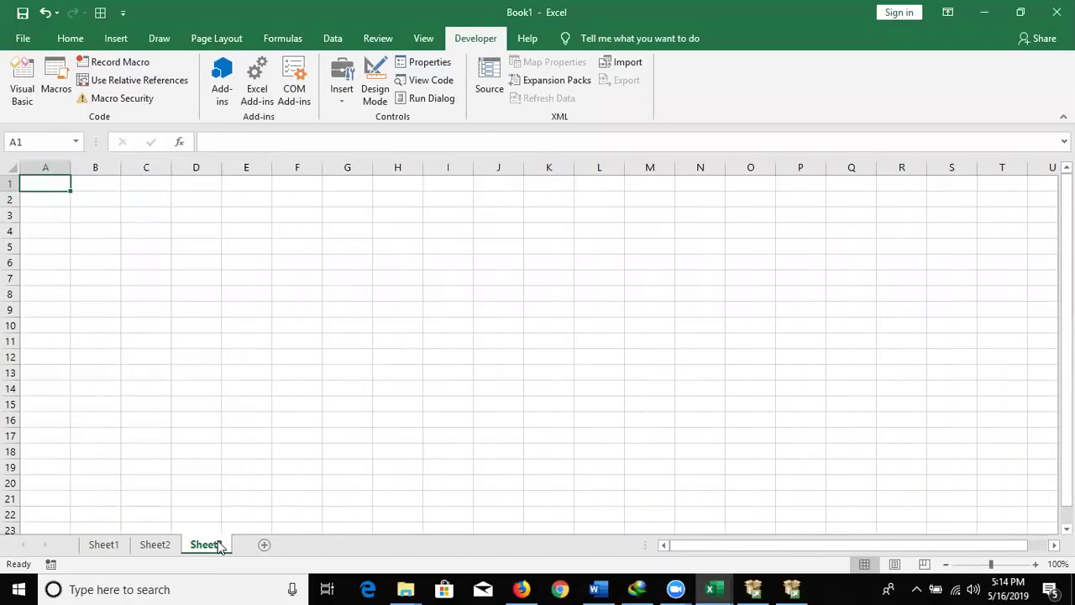
click(82, 39)
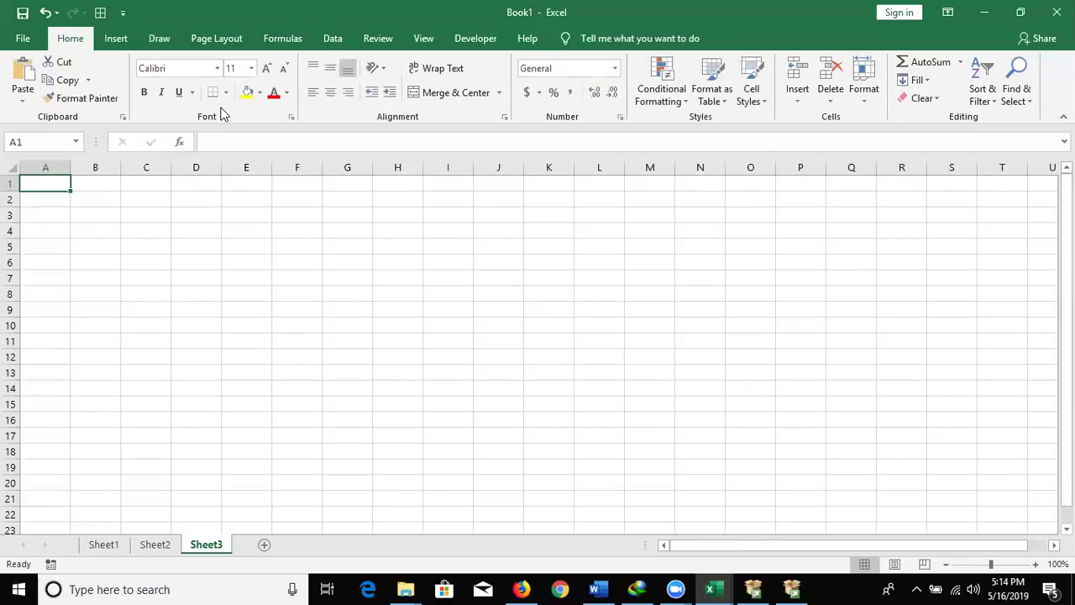
Enter the formula =RANDBETWEEN(10,90) in cell A1
text(=)
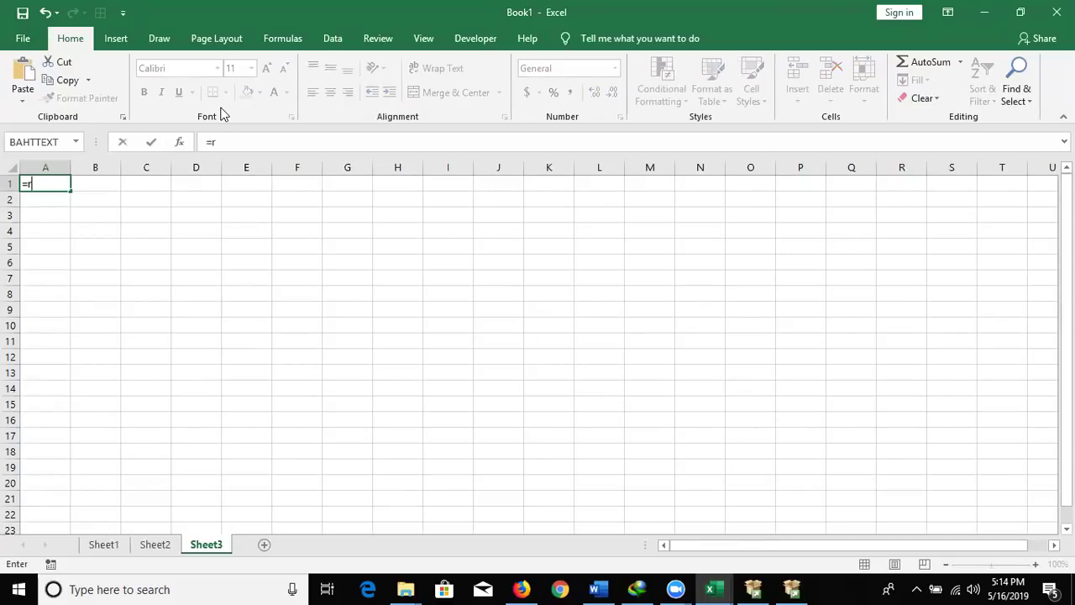
text(ra)
key(Down)
key(Down)
key(Tab)
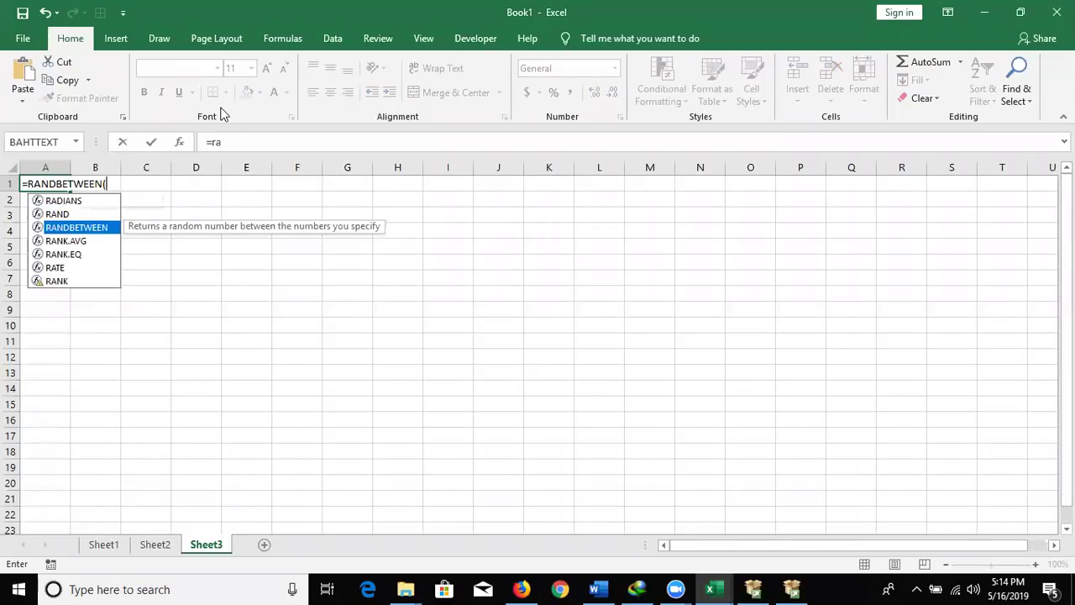
text(10,90)
key(Return)
Fill A1:L21 with the RANDBETWEEN formula and copy the range
key(Up)
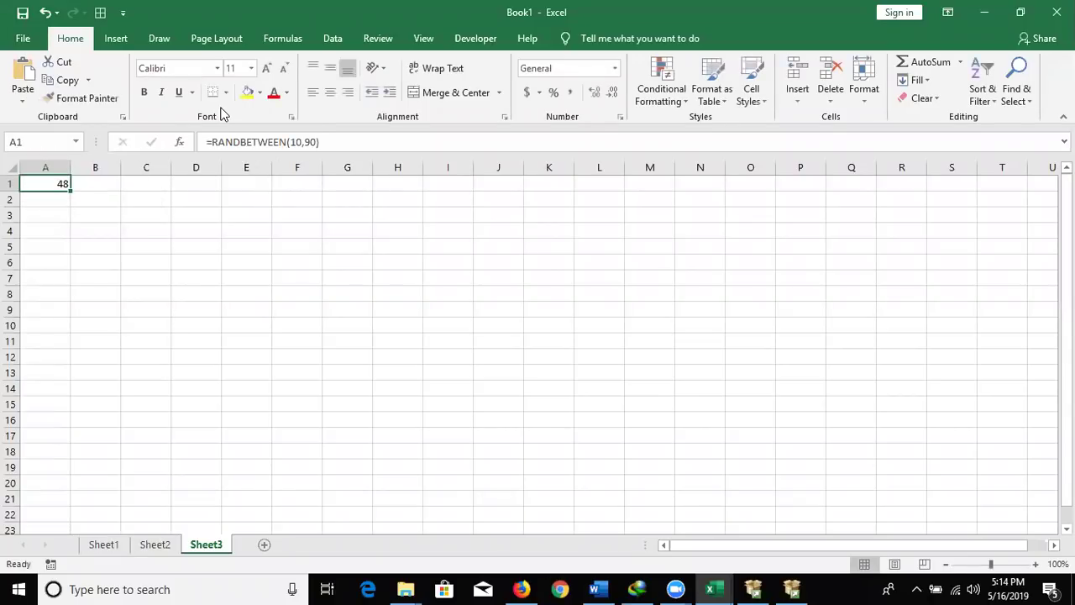
key(shift+Right)
key(shift+Right)
key(shift+Right)
key(shift+Right)
key(shift+Down)
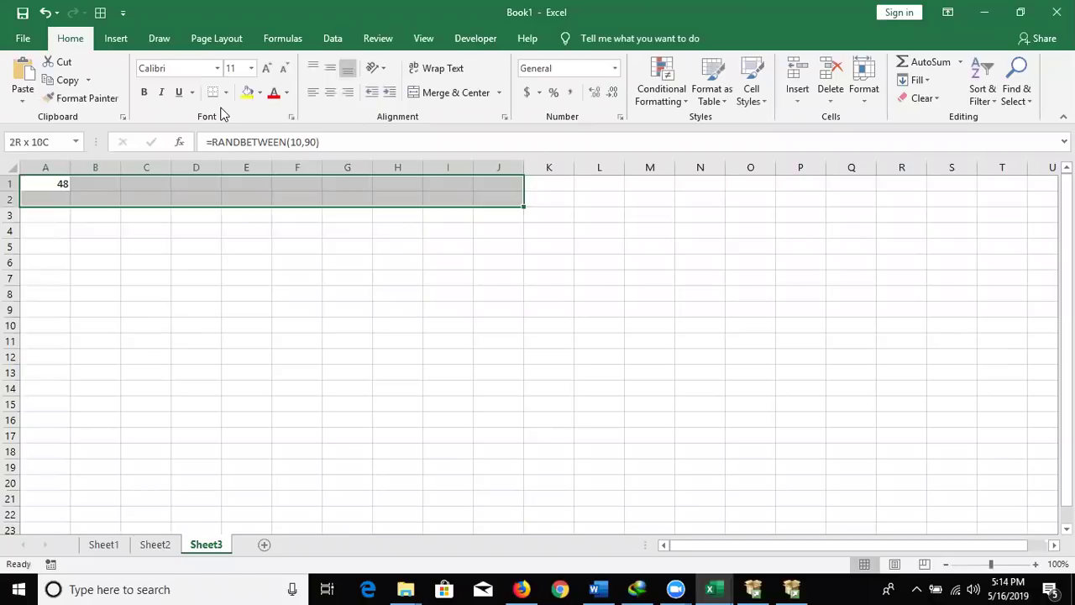
key(shift+Down)
key(shift+Down)
key(shift+Down)
key(shift+Right)
key(shift+Right)
key(shift+Down)
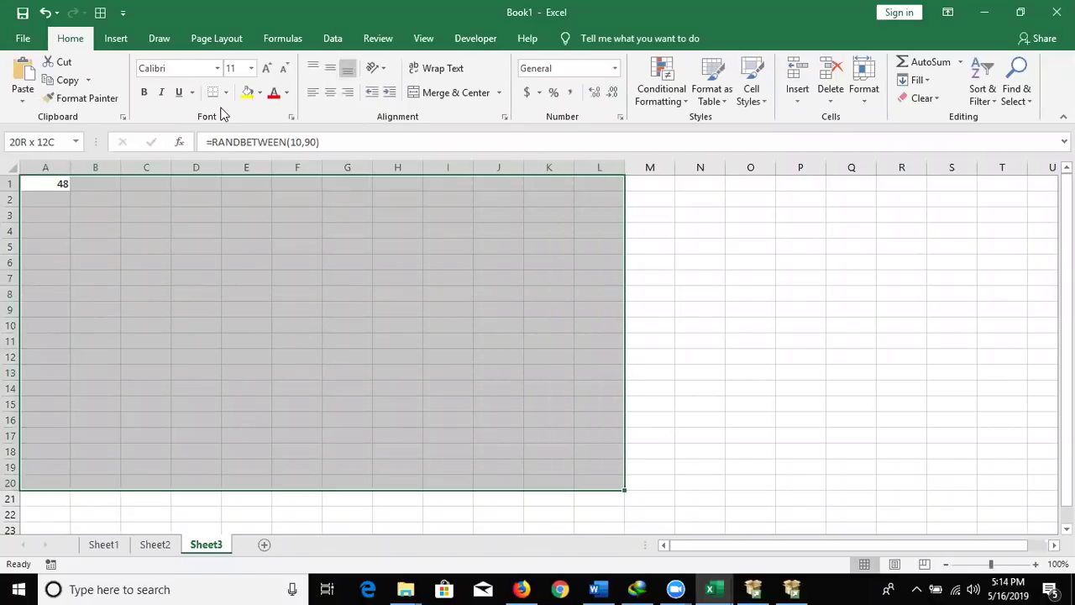
key(shift+Down)
key(ctrl+v)
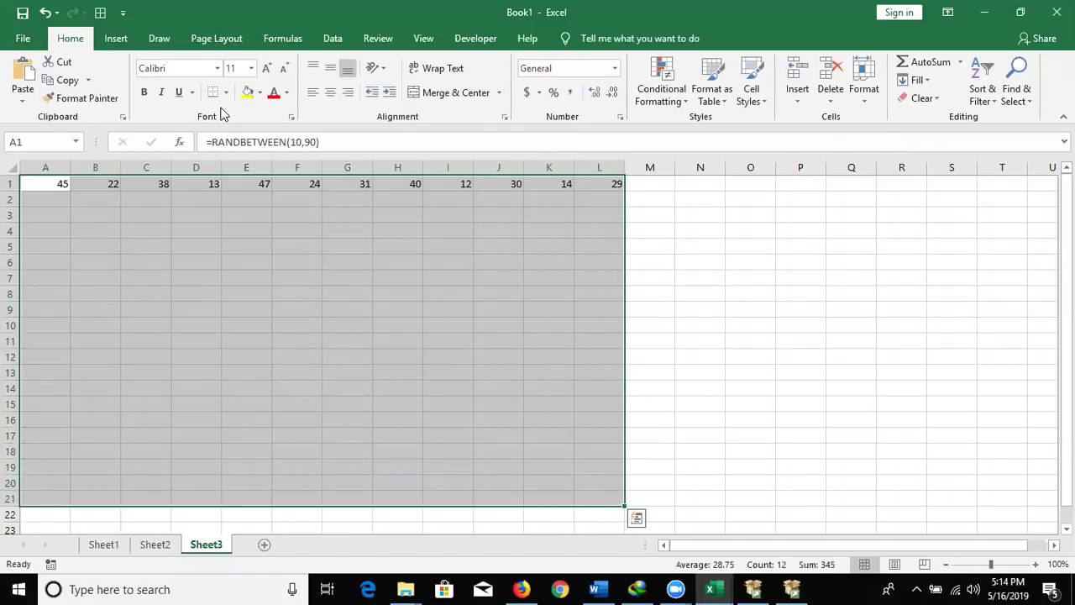
key(ctrl+c)
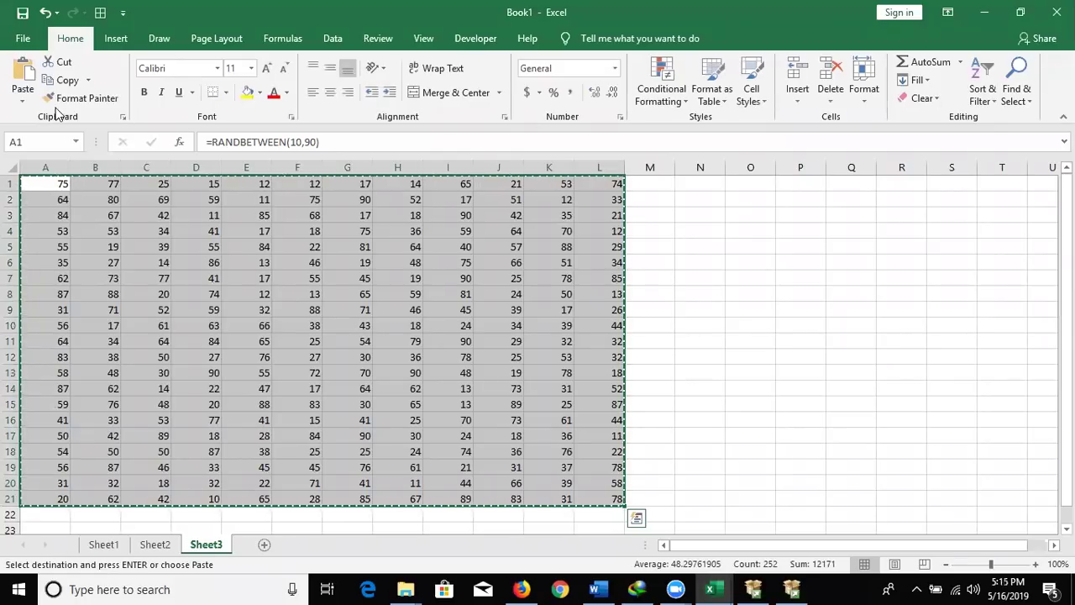
Paste the copied A1:L21 back over itself as values only and clear the copy marquee
click(25, 102)
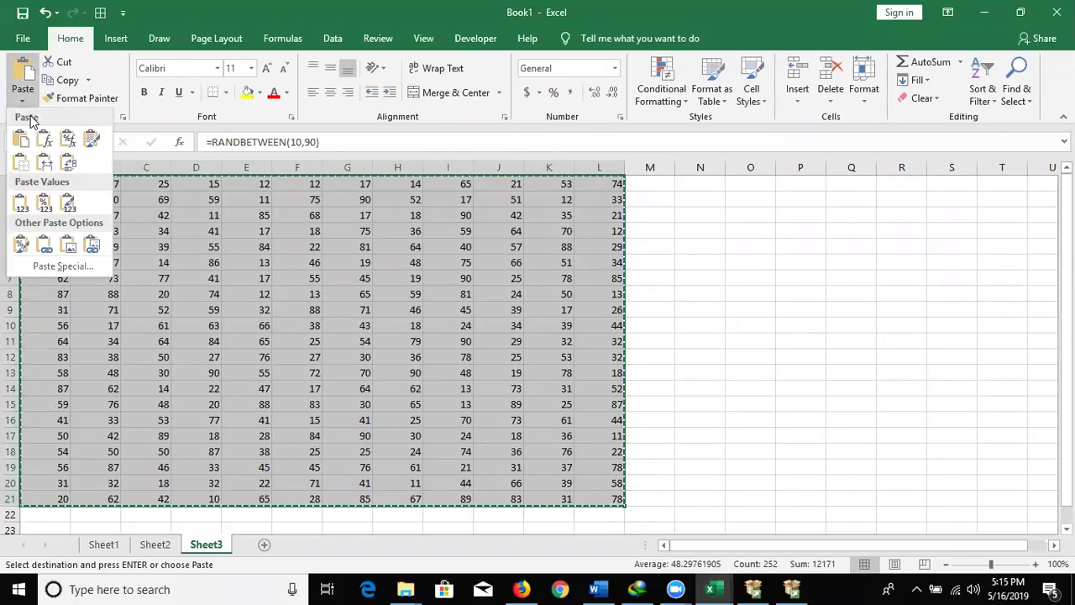
click(21, 204)
click(107, 225)
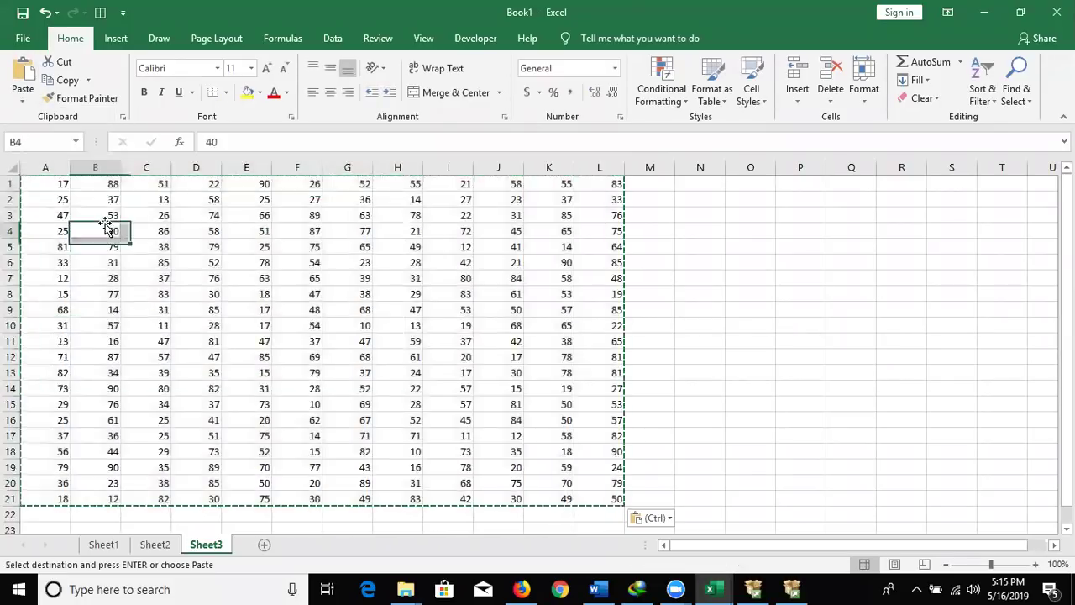
key(Escape)
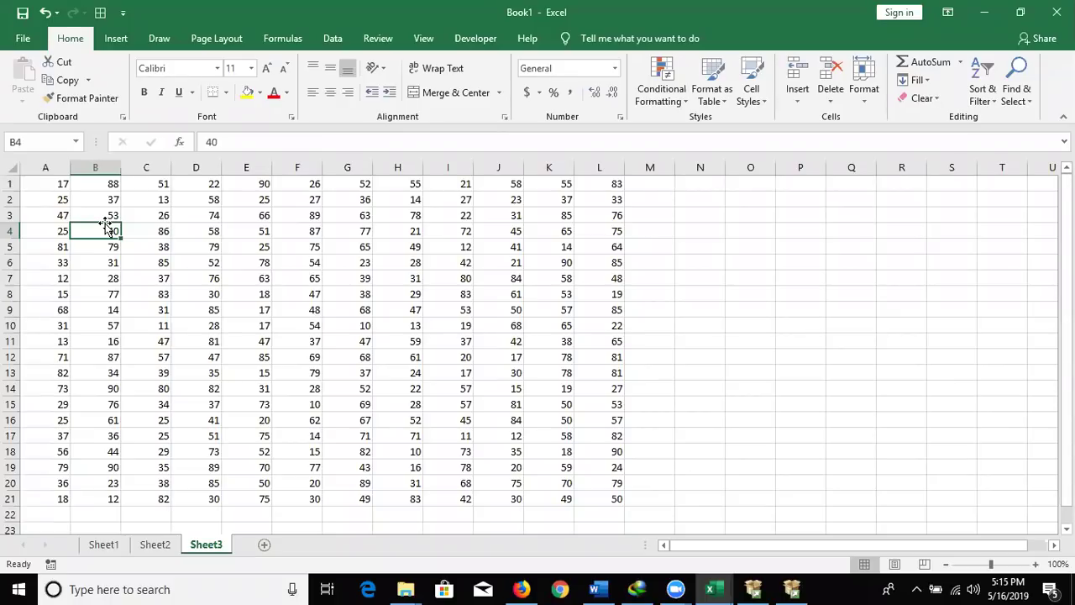
key(Up)
key(Up)
key(Up)
key(Left)
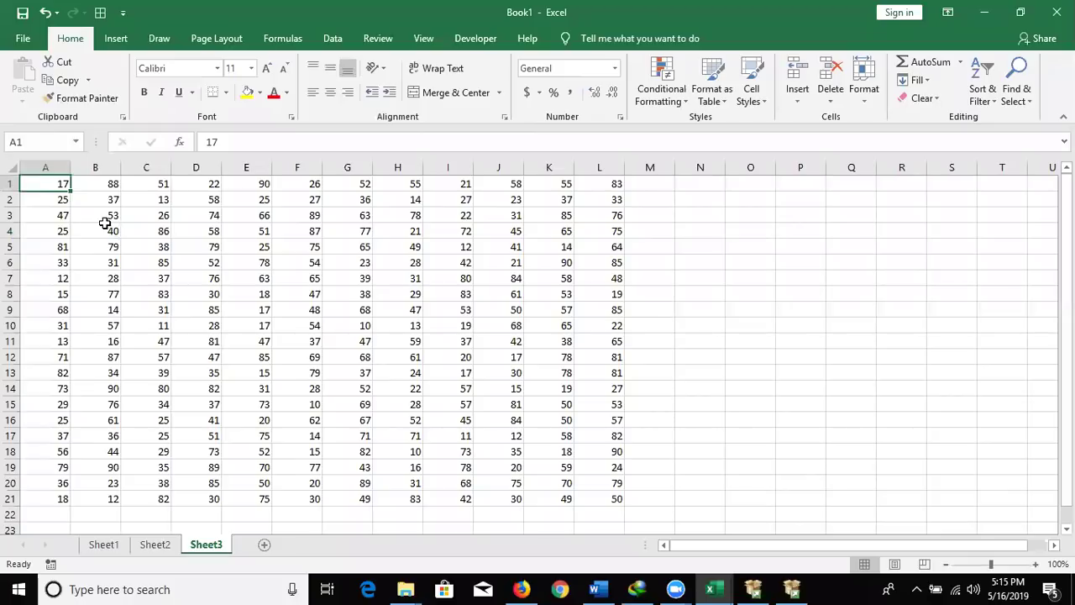
key(shift+Right)
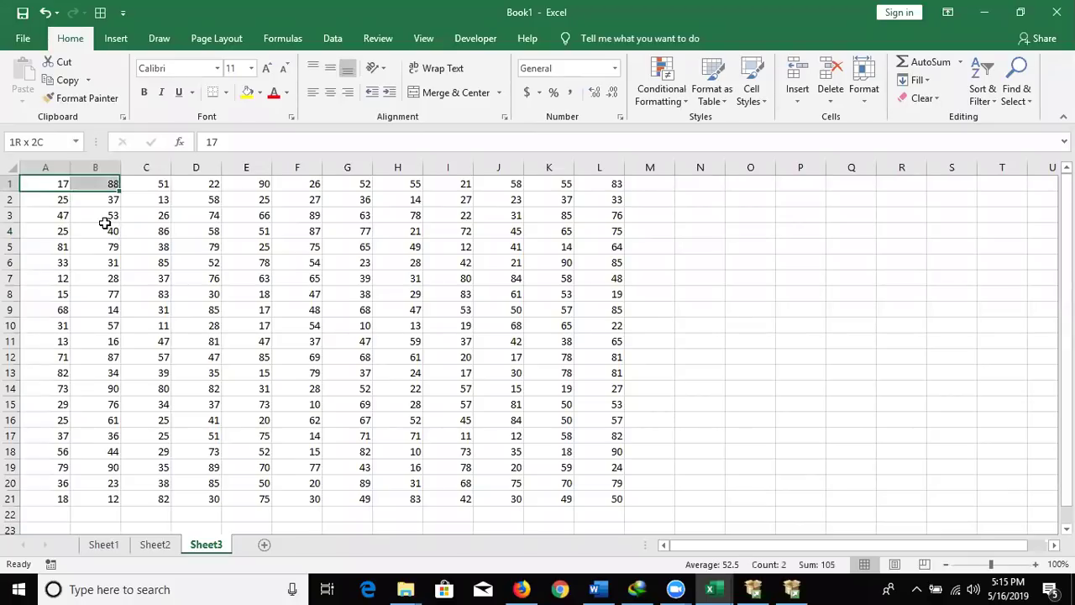
key(shift+Right)
key(shift+Right)
key(shift+Right)
key(shift+Right)
key(shift+Right)
key(shift+Right)
key(shift+Right)
key(shift+Right)
key(shift+Down)
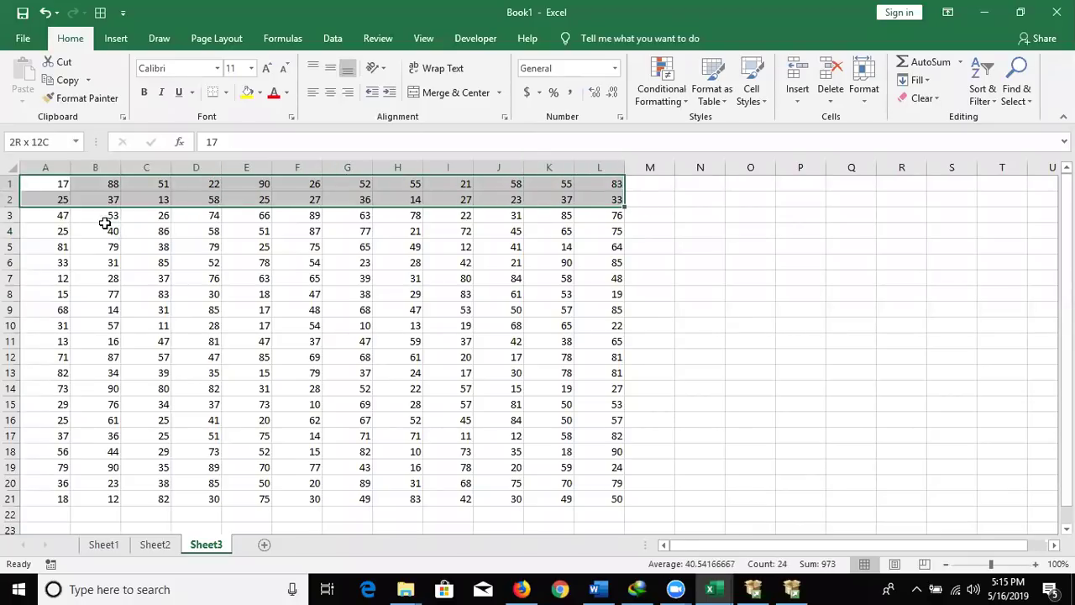
key(shift+Down)
key(shift+Down)
key(shift+Down)
key(shift+Down)
key(shift+Down)
key(shift+Down)
key(shift+Down)
key(shift+Down)
key(shift+Down)
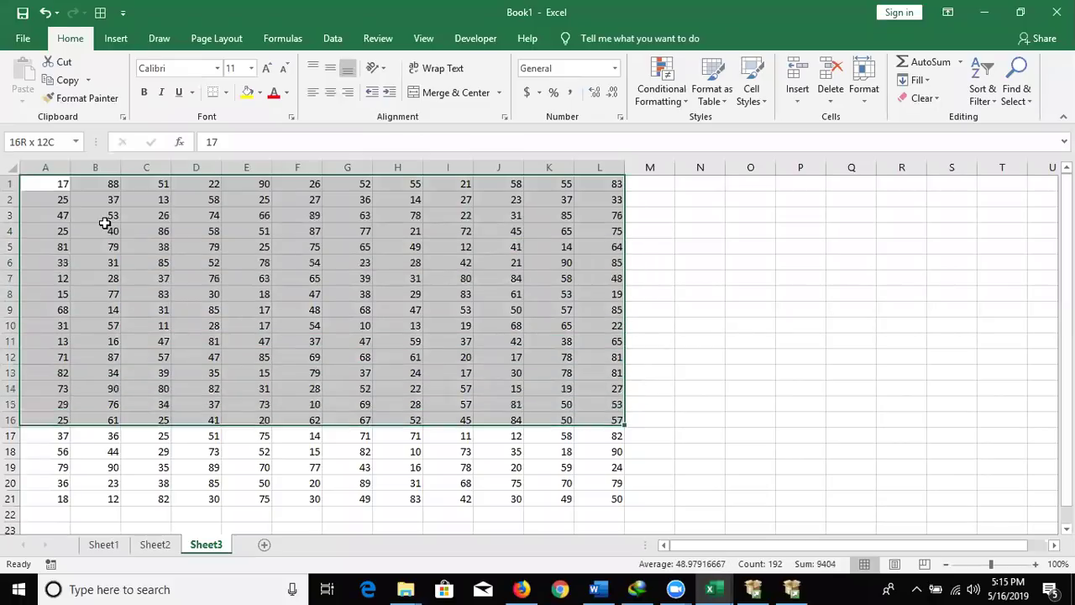
key(shift+Down)
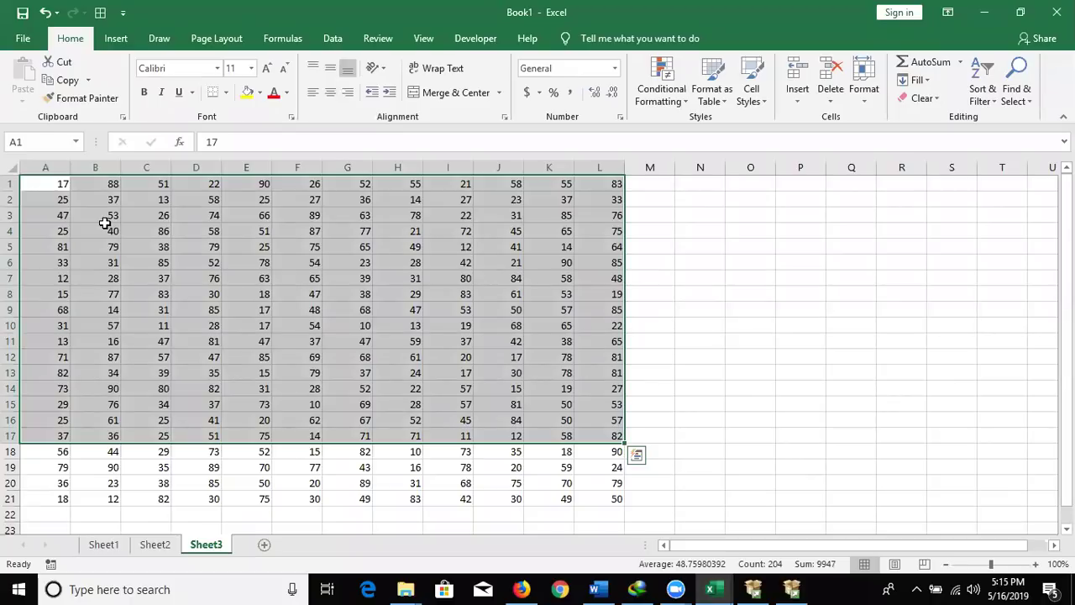
key(ctrl+Home)
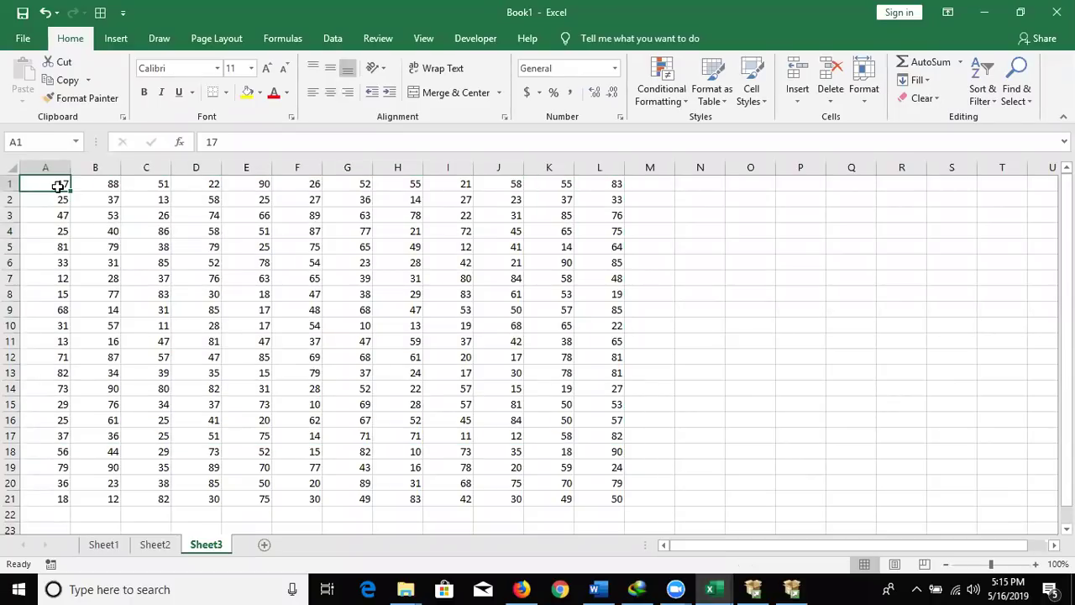
drag(59, 186, 592, 494)
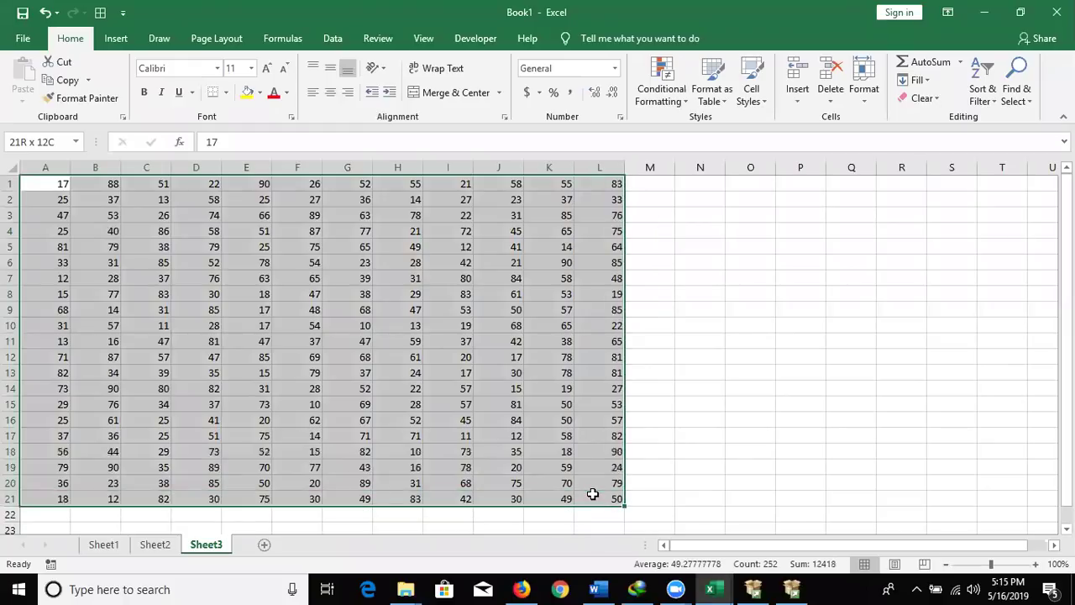
click(226, 374)
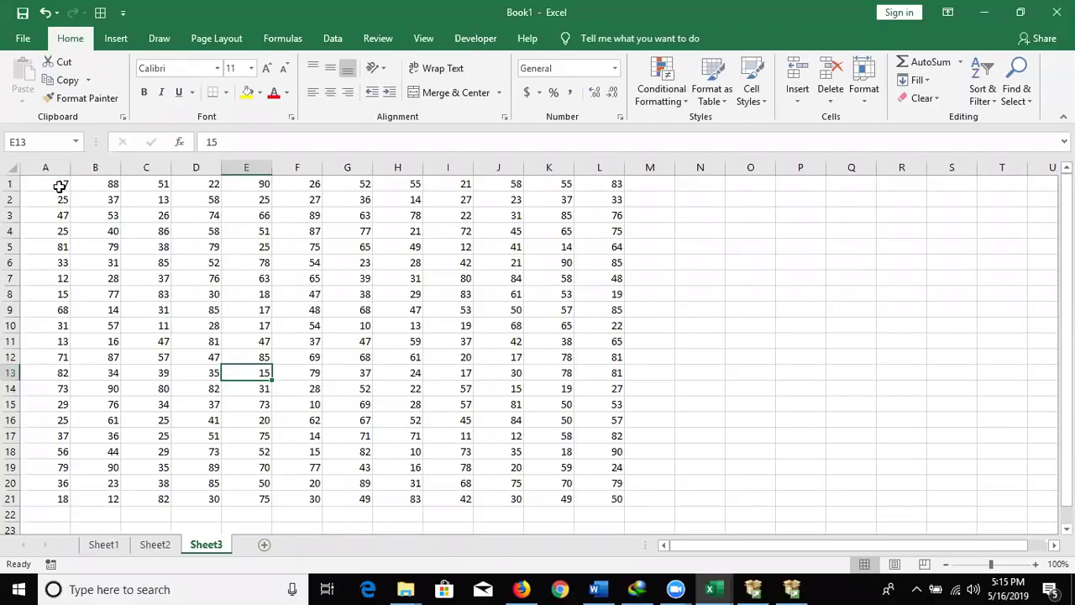
mouse_move(60, 186)
mouse_down()
mouse_move(448, 360)
mouse_move(619, 505)
mouse_move(46, 184)
mouse_up()
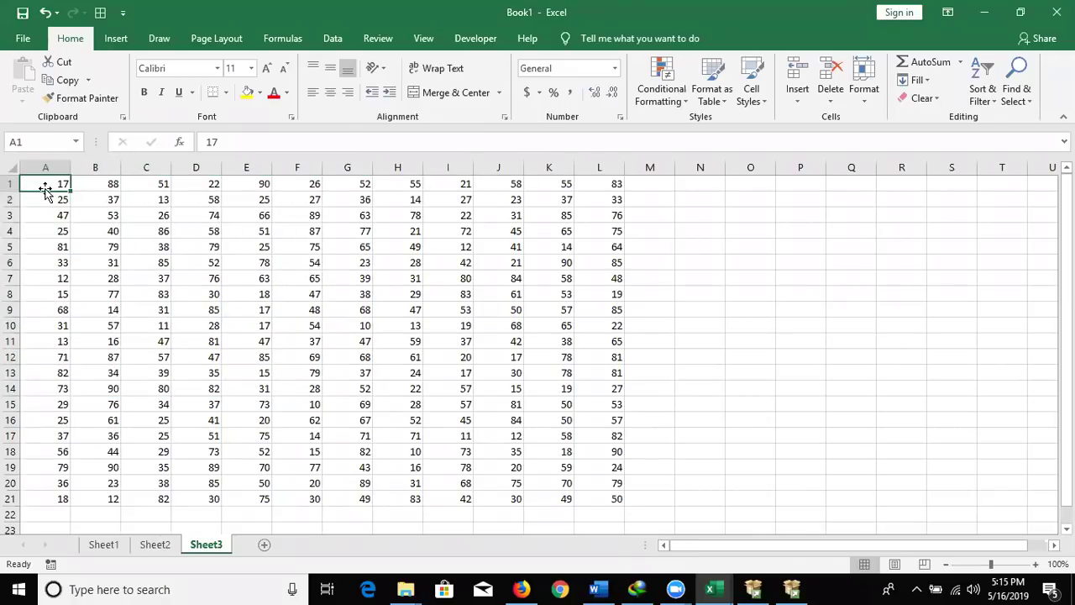
click(81, 266)
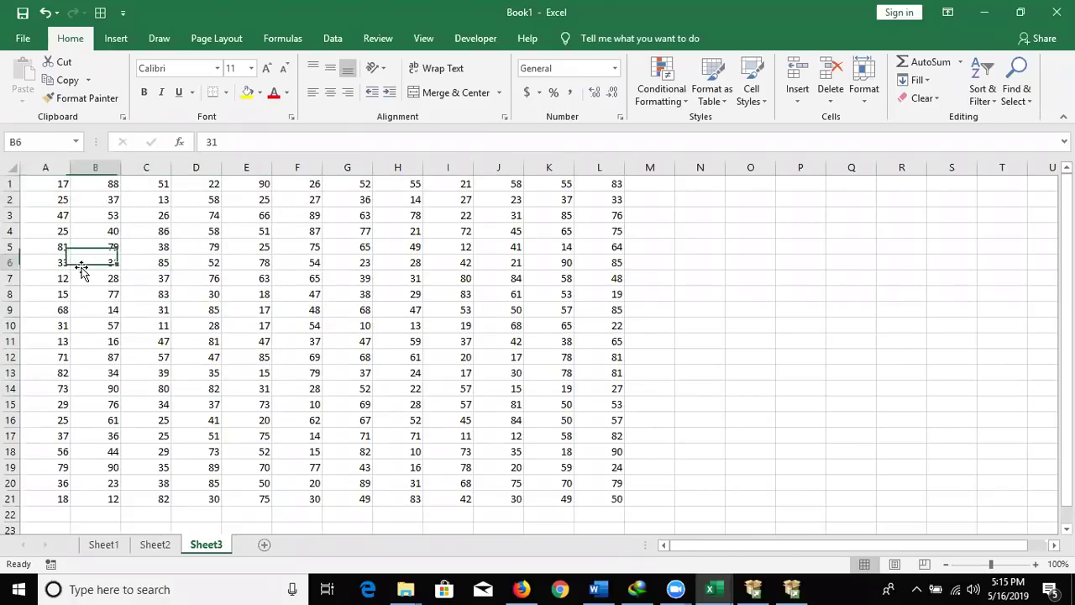
click(46, 182)
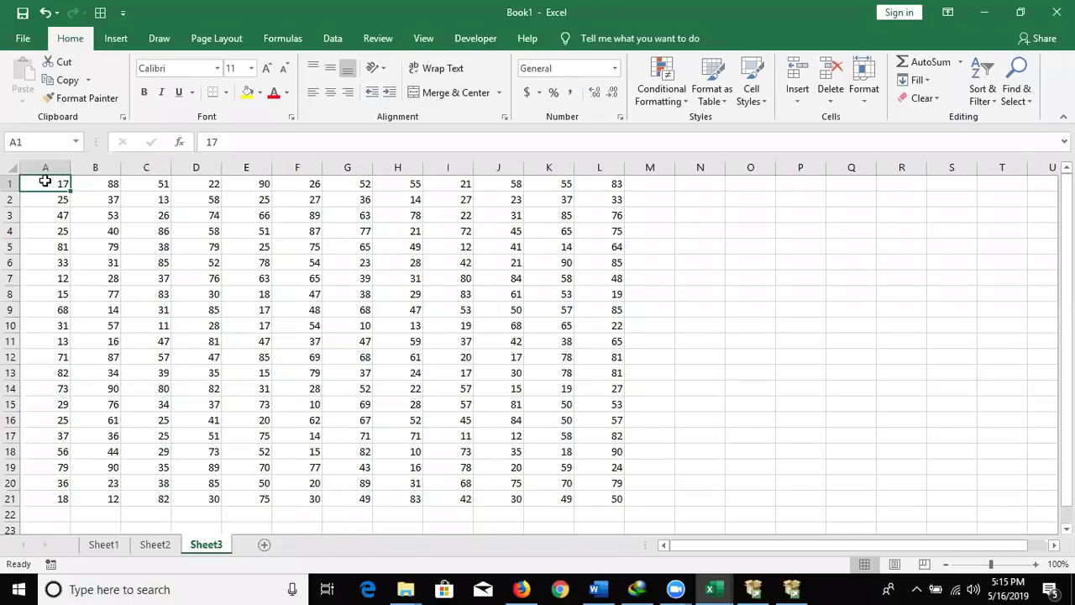
shift+click(605, 501)
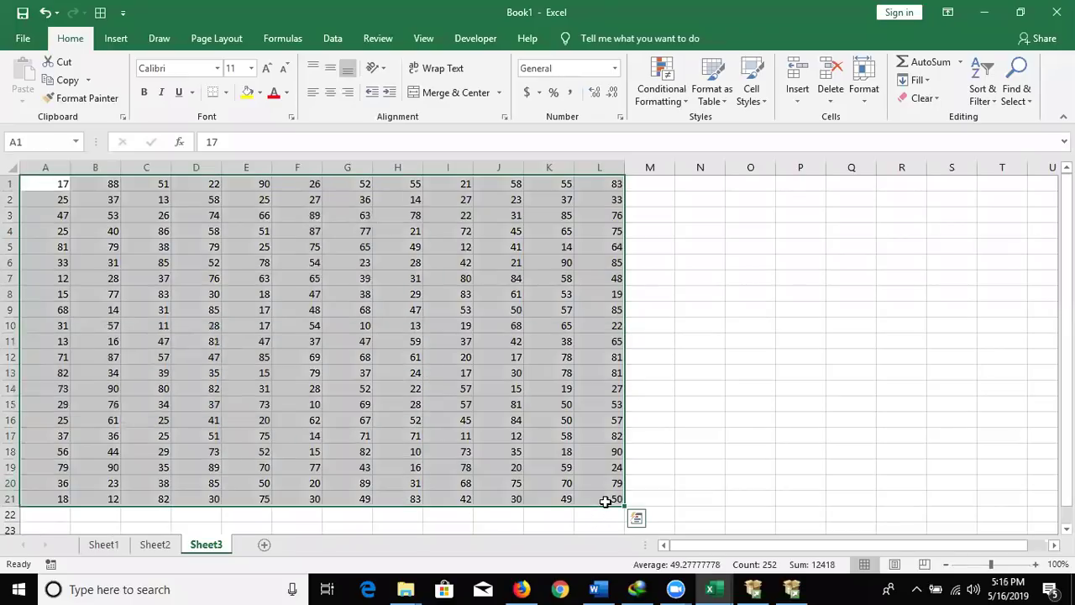
click(200, 344)
click(37, 182)
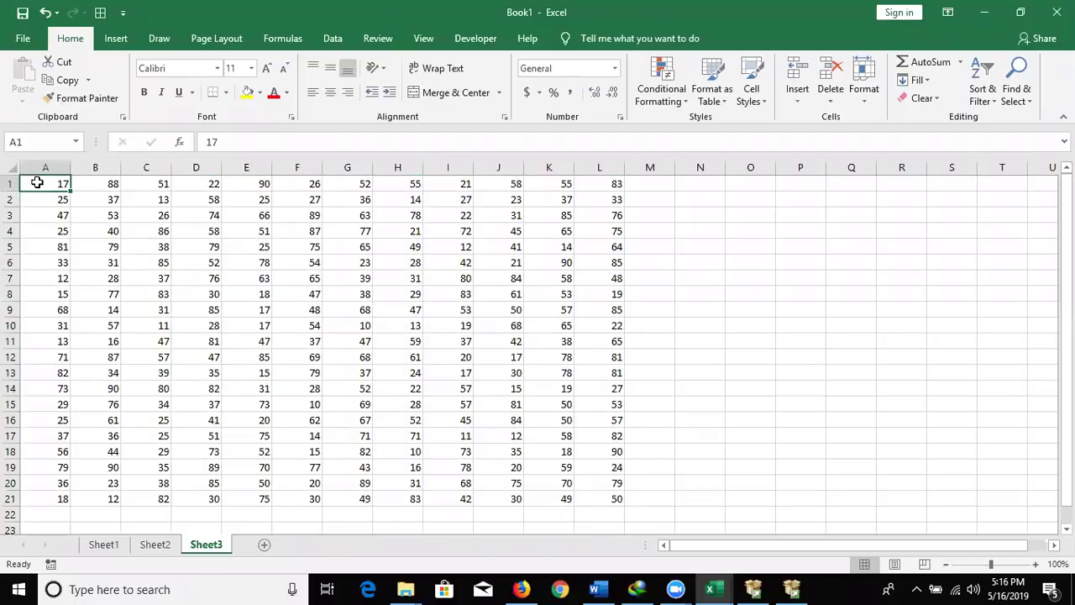
drag(37, 182, 593, 497)
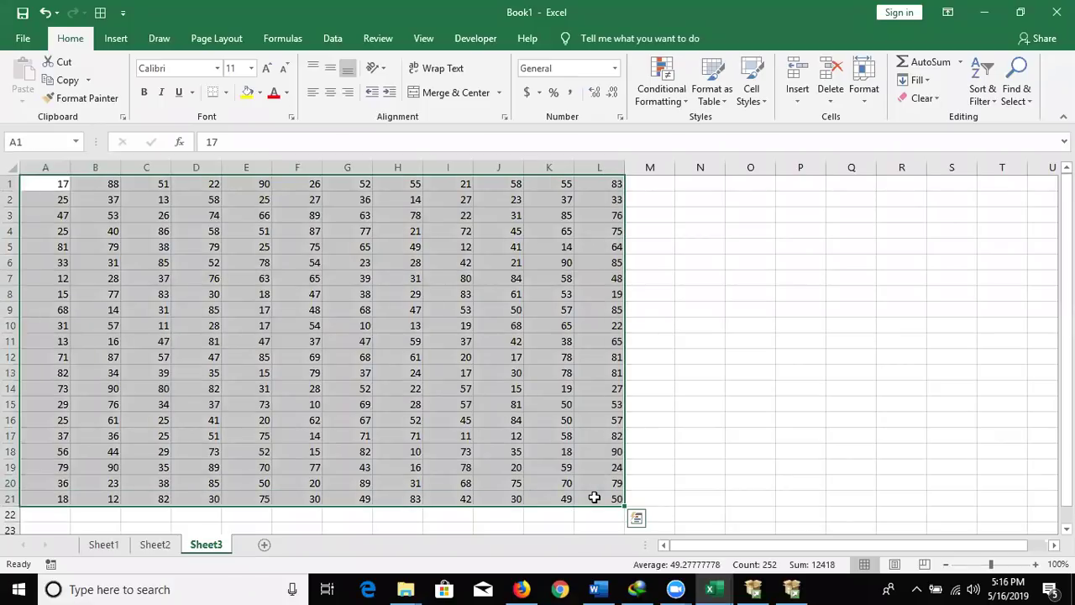
click(460, 324)
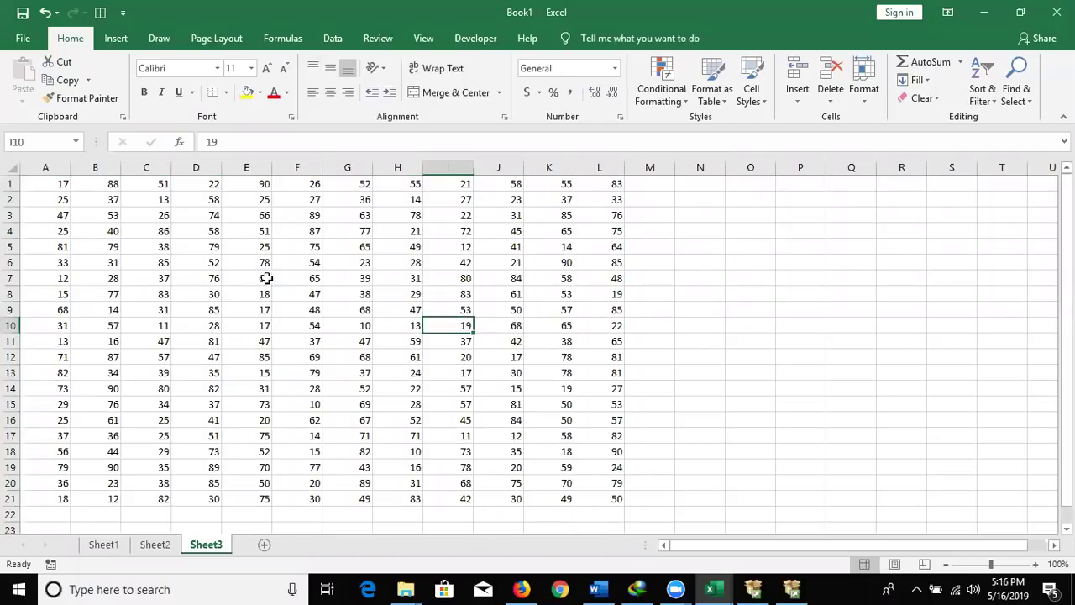
click(166, 263)
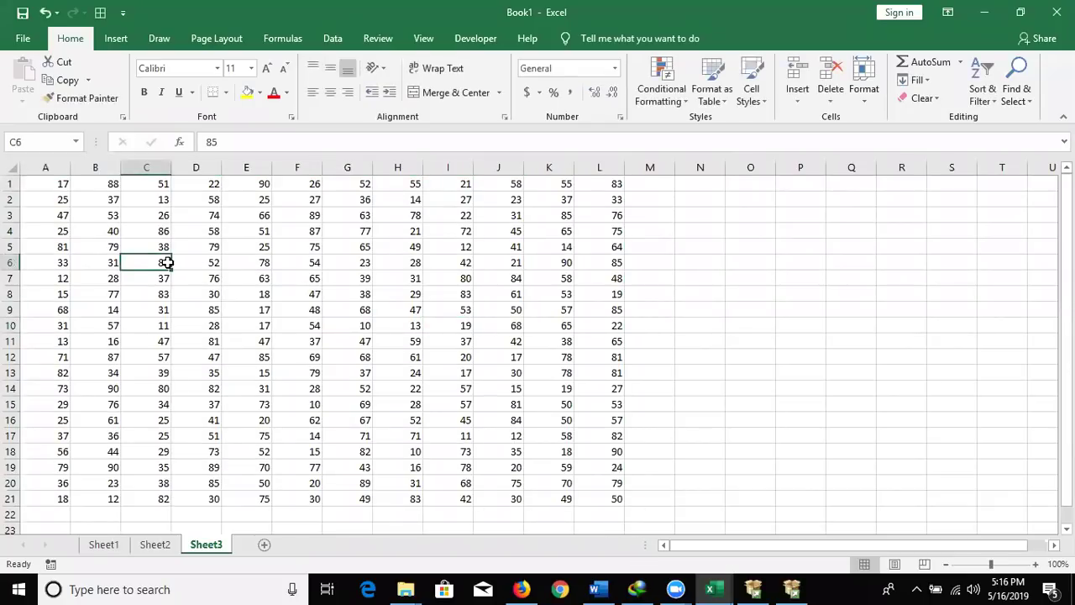
key(ctrl+a)
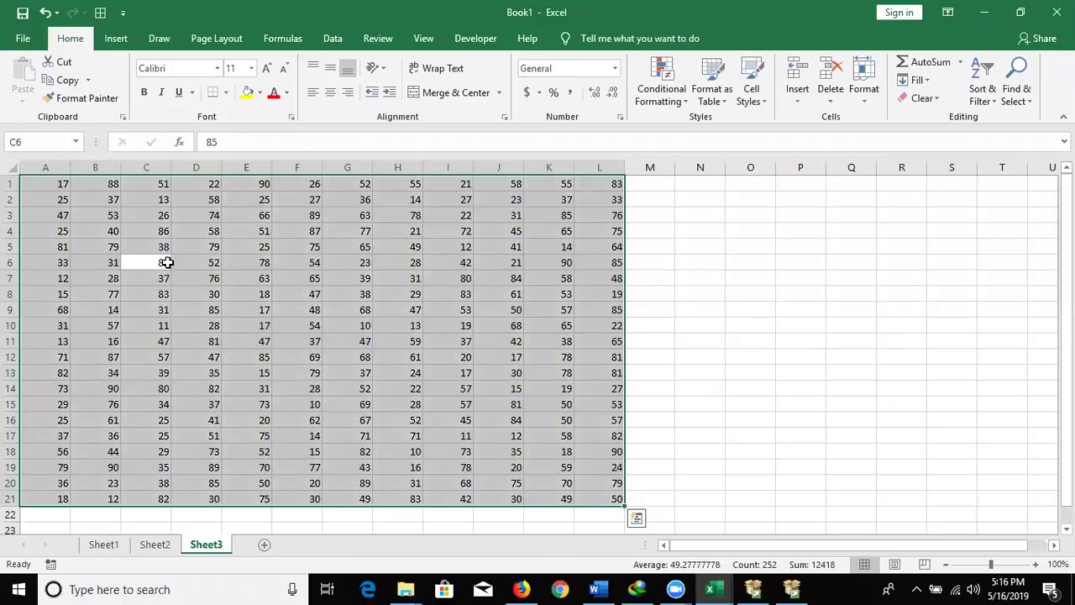
key(ctrl+a)
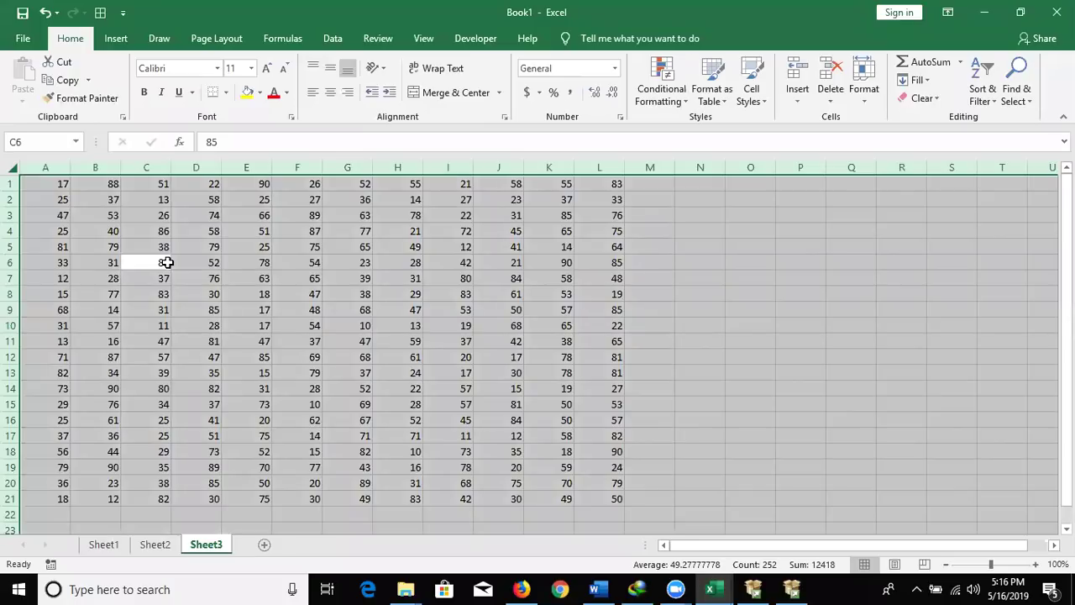
click(253, 296)
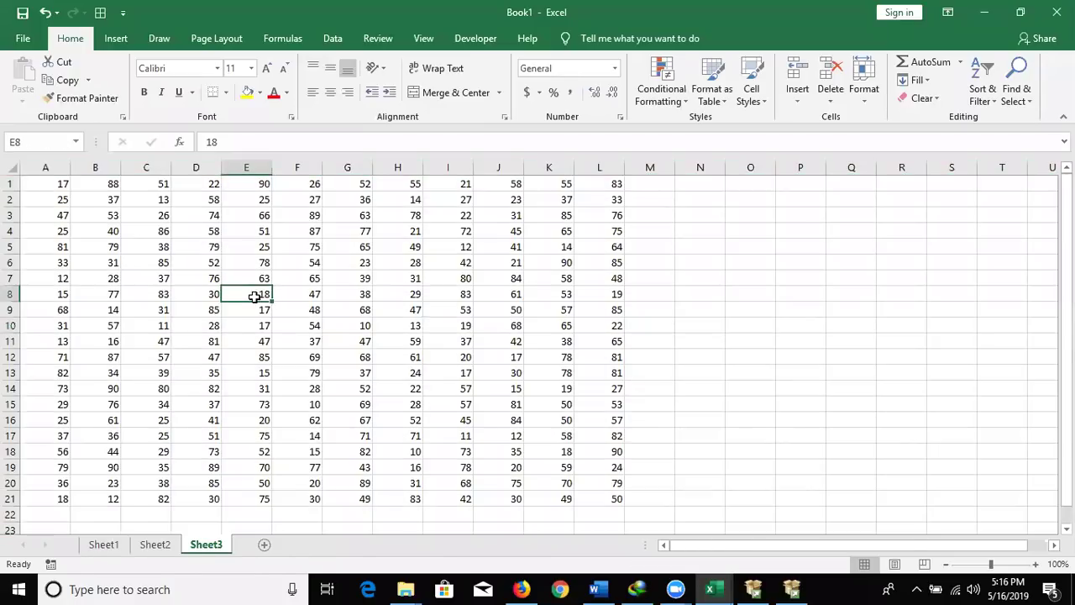
key(ctrl+a)
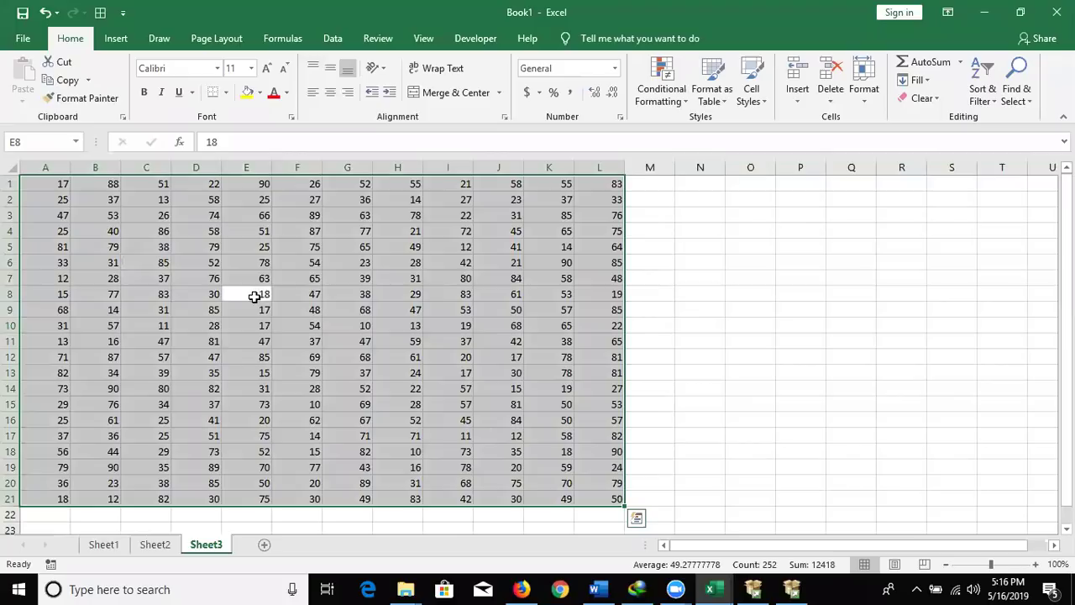
click(206, 263)
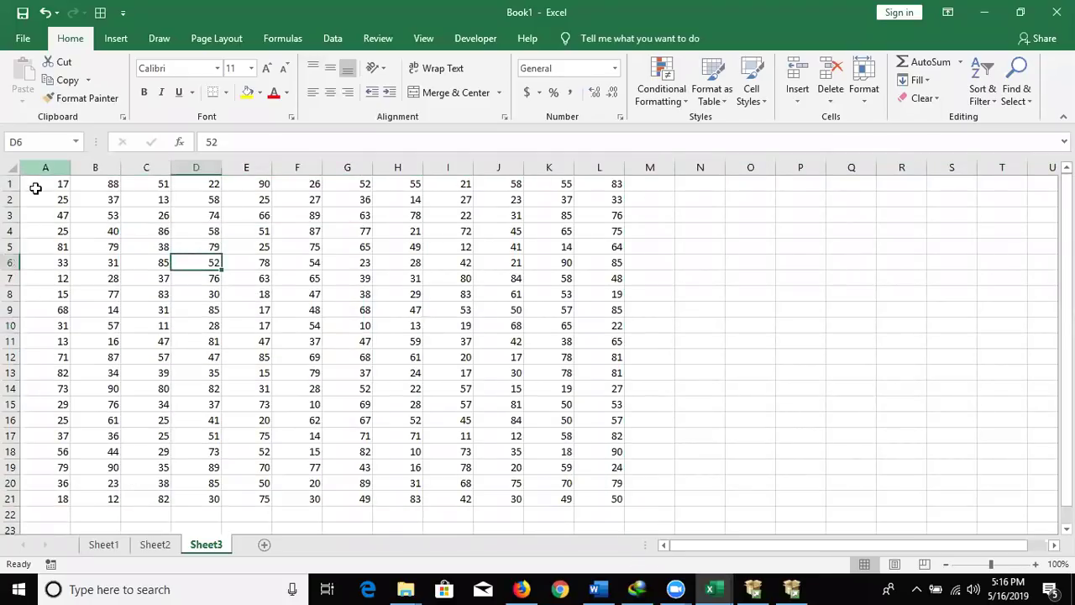
click(37, 187)
key(ctrl+a)
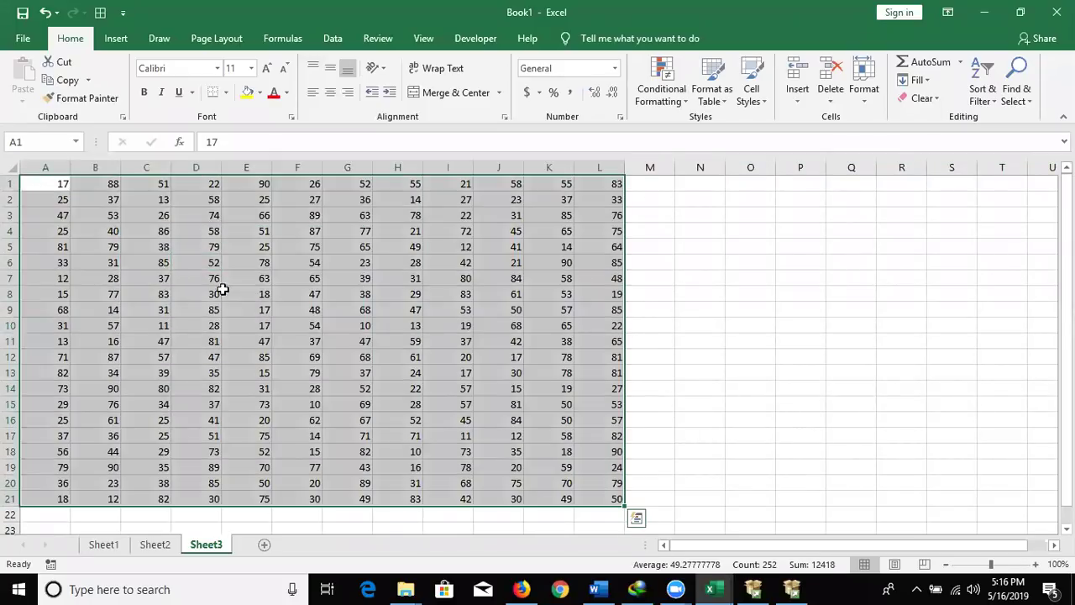
click(234, 294)
key(ctrl+a)
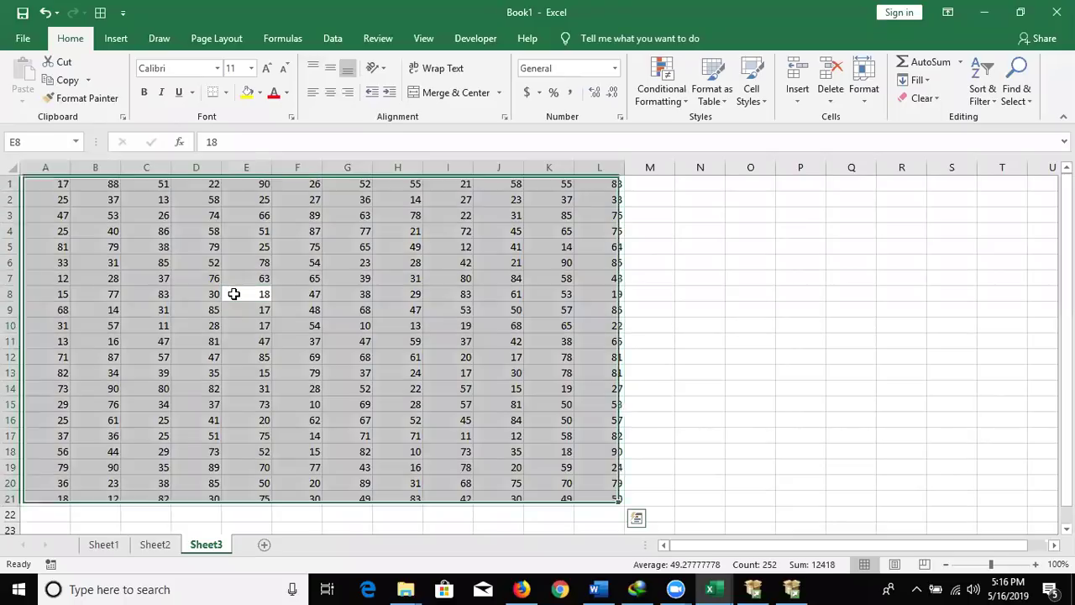
click(160, 307)
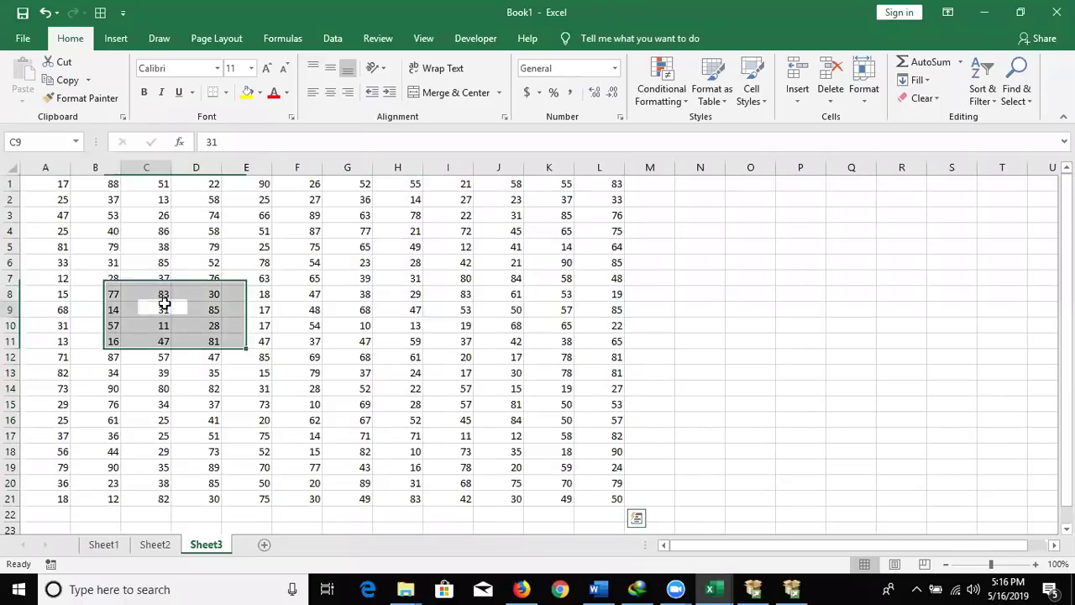
click(11, 340)
Insert a blank row 11, select the upper A1:L10 block, then delete row 11
key(ctrl+shift+plus)
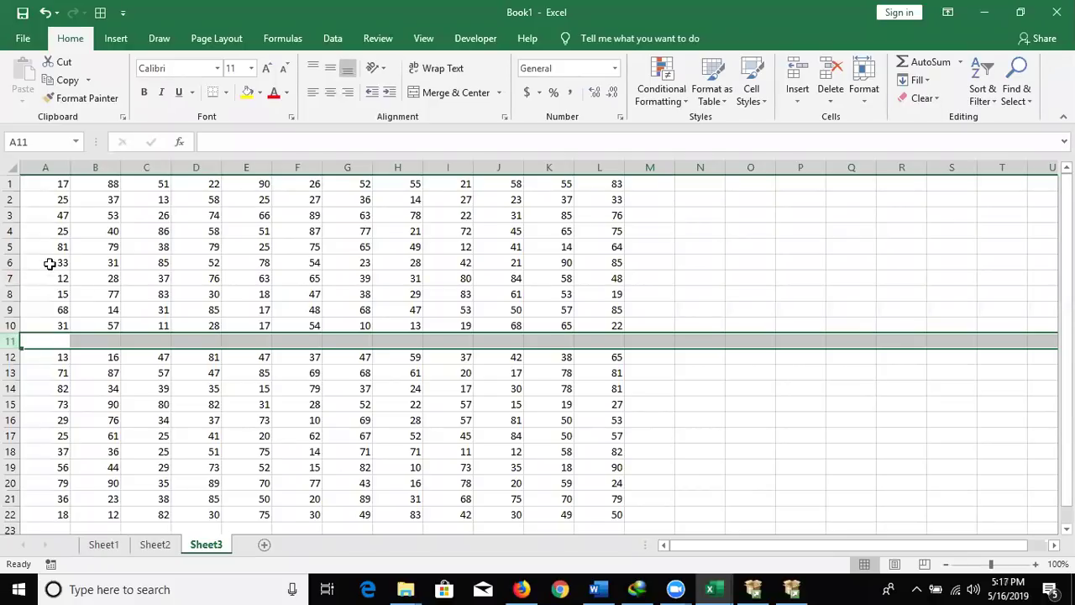
click(56, 213)
key(ctrl+a)
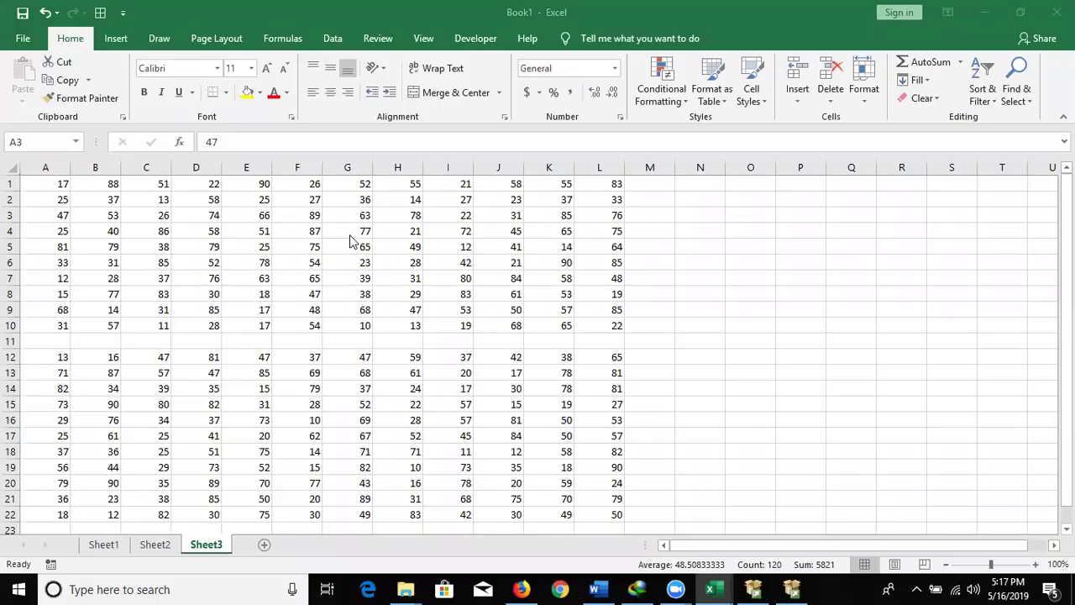
click(11, 341)
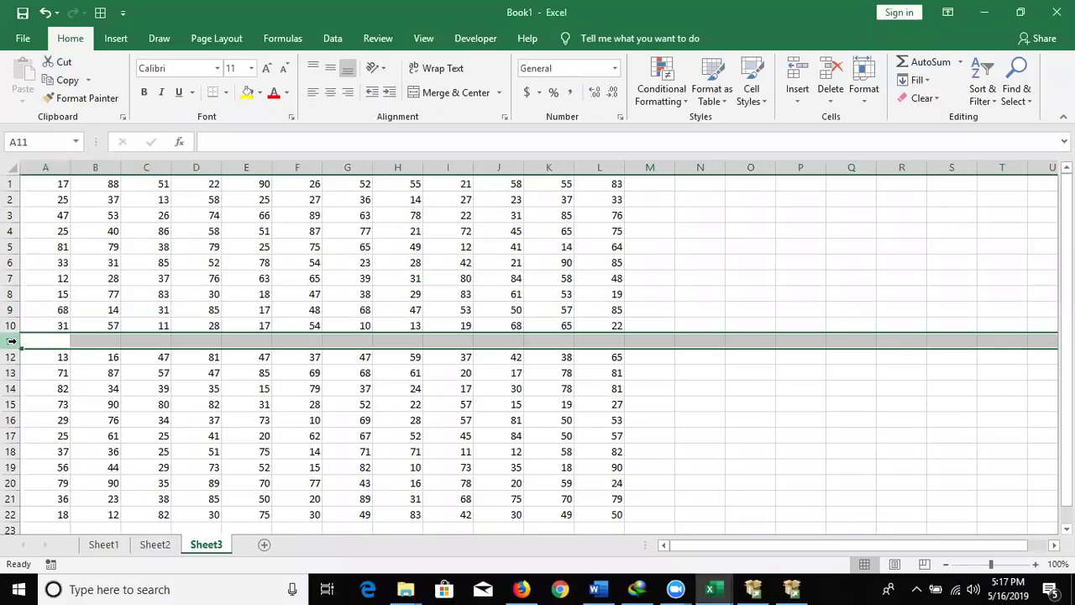
key(ctrl+minus)
Jump between the ends of column A and row 1 in the rejoined A1:L21 block
click(74, 250)
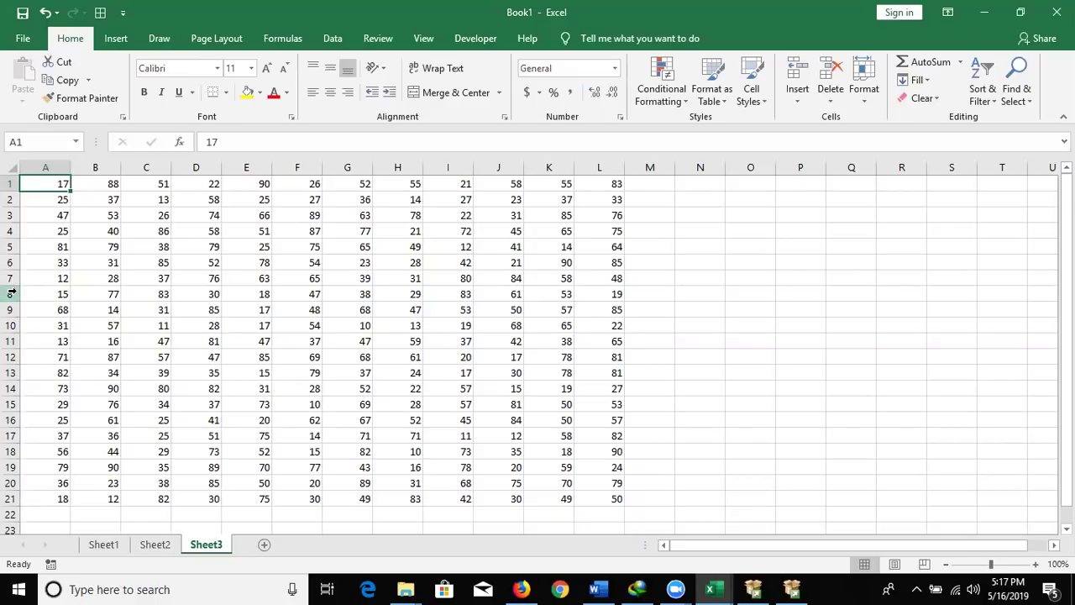
key(ctrl+Down)
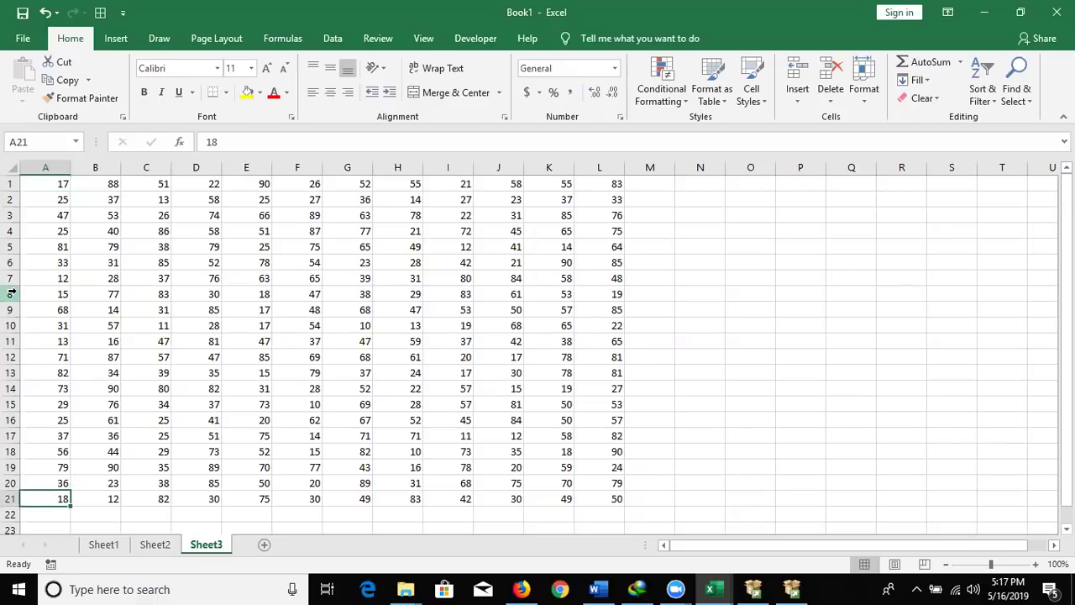
key(ctrl+Up)
key(ctrl+Down)
key(ctrl+Up)
key(ctrl+Down)
key(ctrl+Up)
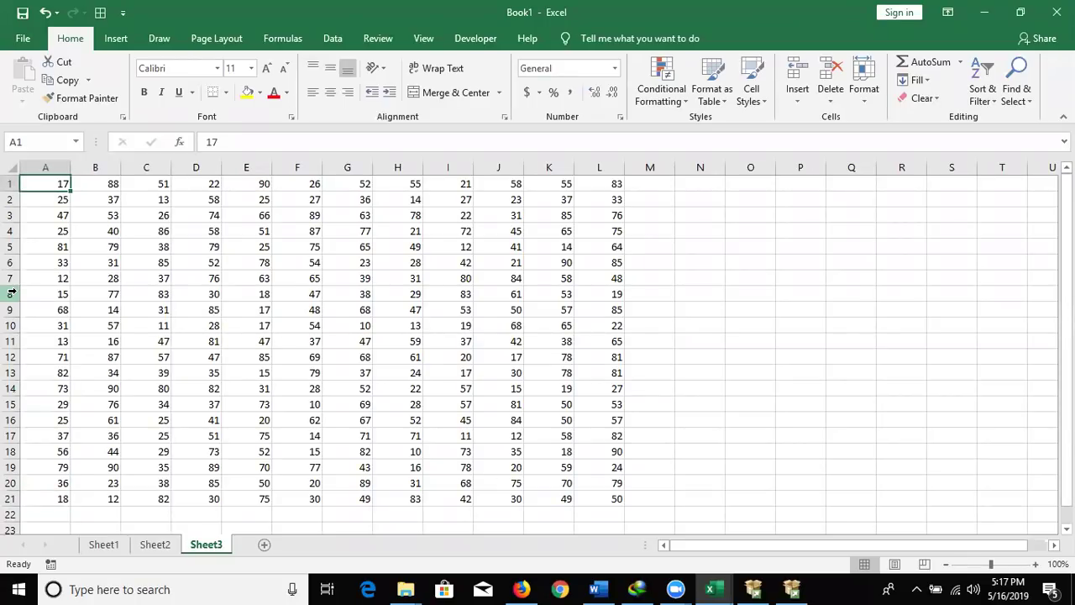
key(ctrl+Right)
key(ctrl+Left)
Select the whole A1:L21 data block with Ctrl+Shift+arrow shortcuts, then return to A1
key(ctrl+shift+Right)
key(ctrl+shift+Down)
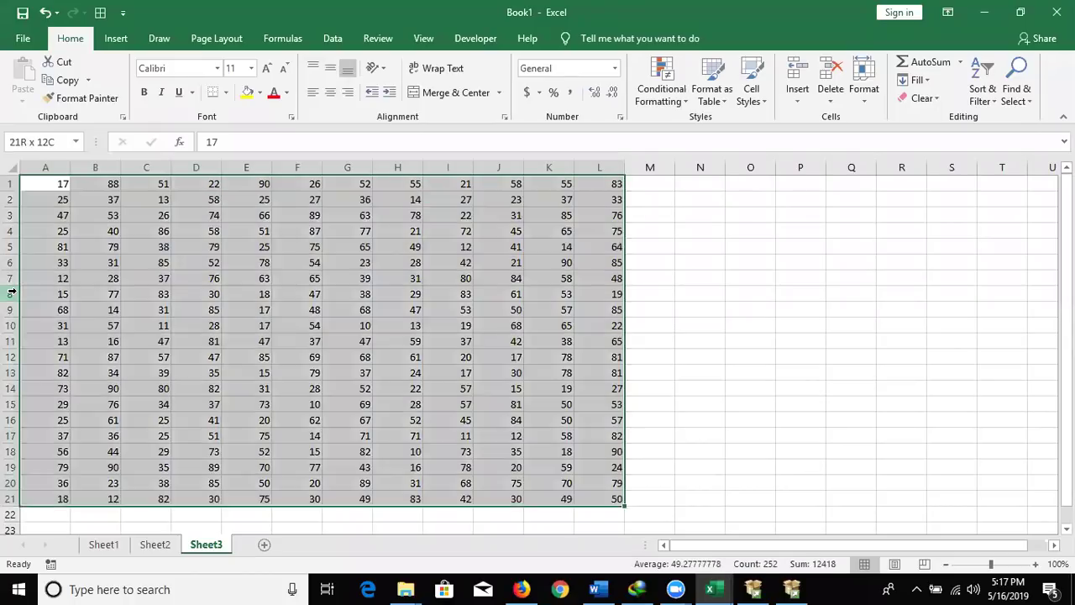
key(ctrl+Home)
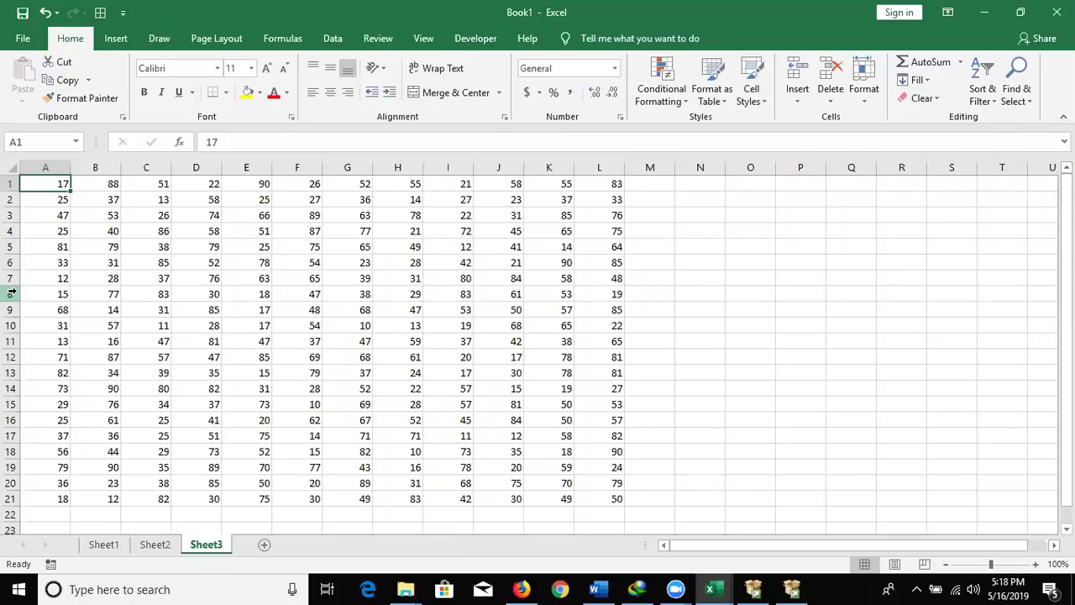
key(ctrl+shift+Right)
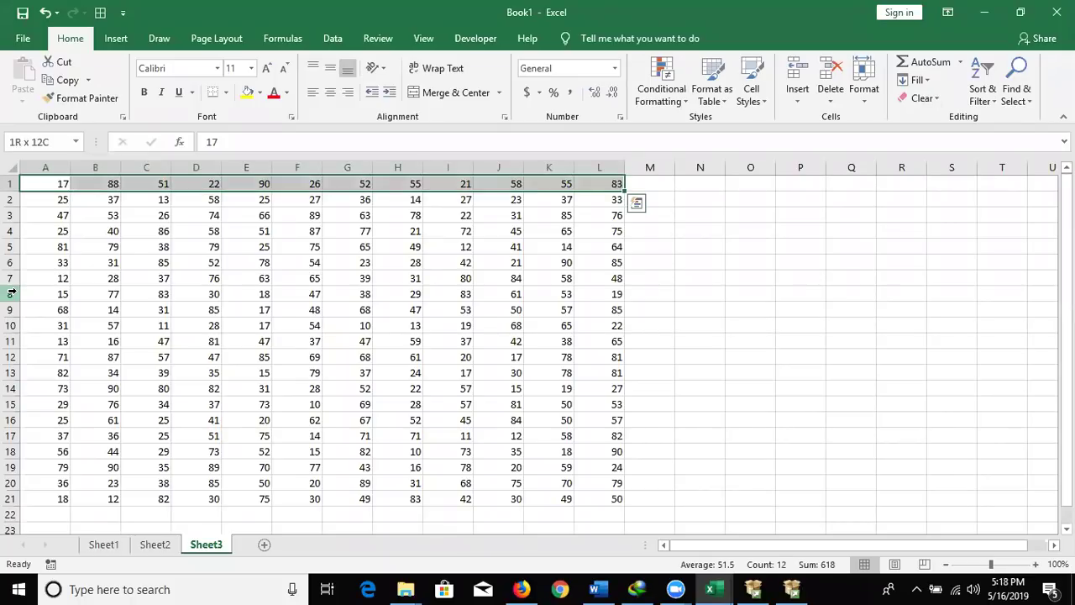
key(ctrl+shift+Down)
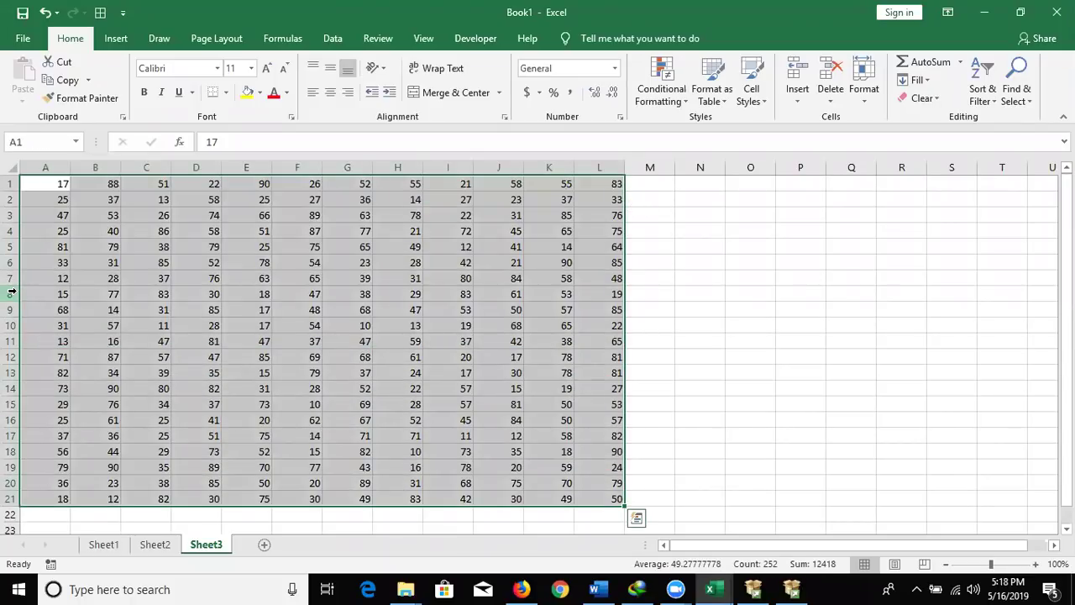
key(Left)
Delete the value 90 in cell E1
key(Right)
key(Right)
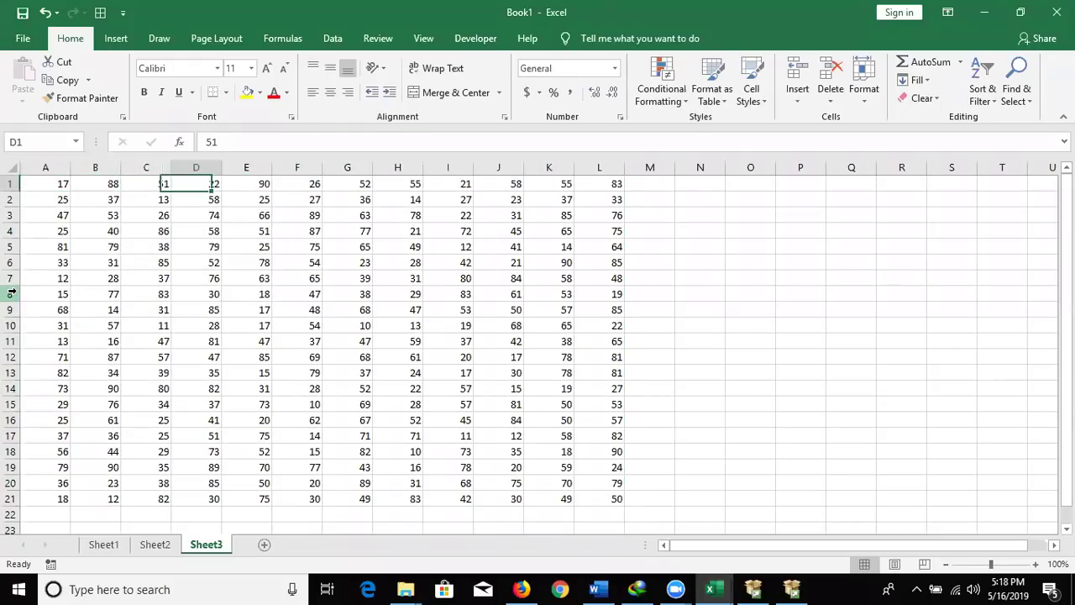
key(Right)
key(Right)
key(Delete)
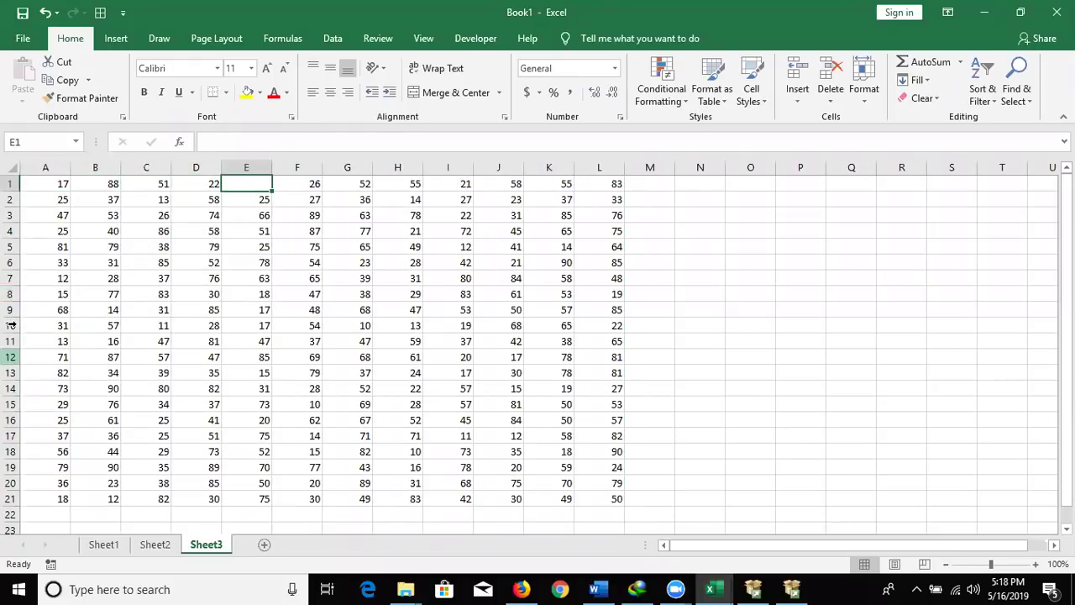
Select from A1 across row 1, stopping at the blank E1
click(35, 179)
key(ctrl+c)
key(Escape)
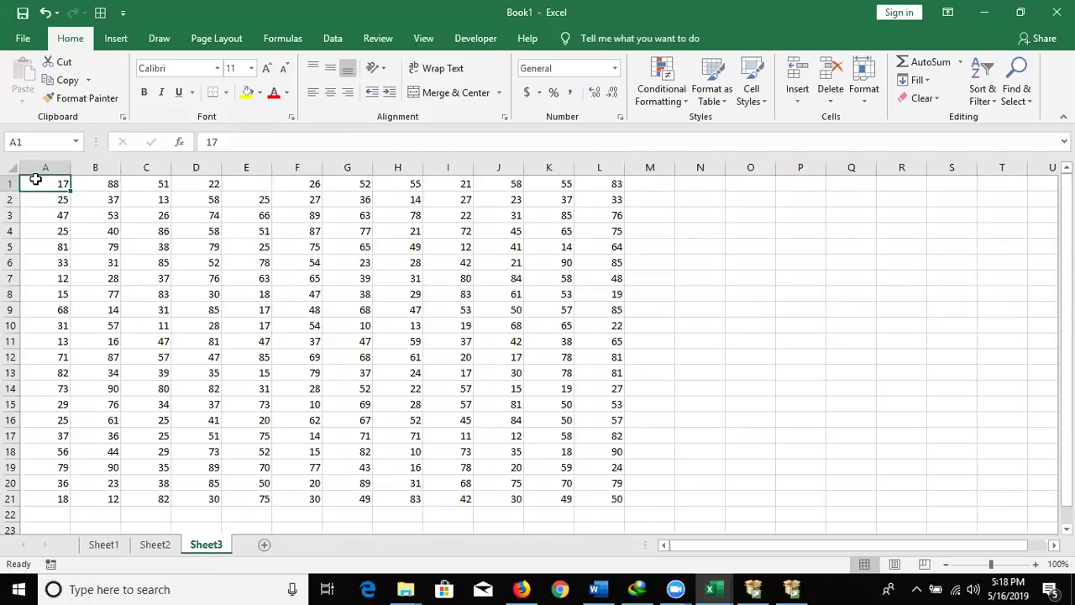
key(ctrl+shift+Right)
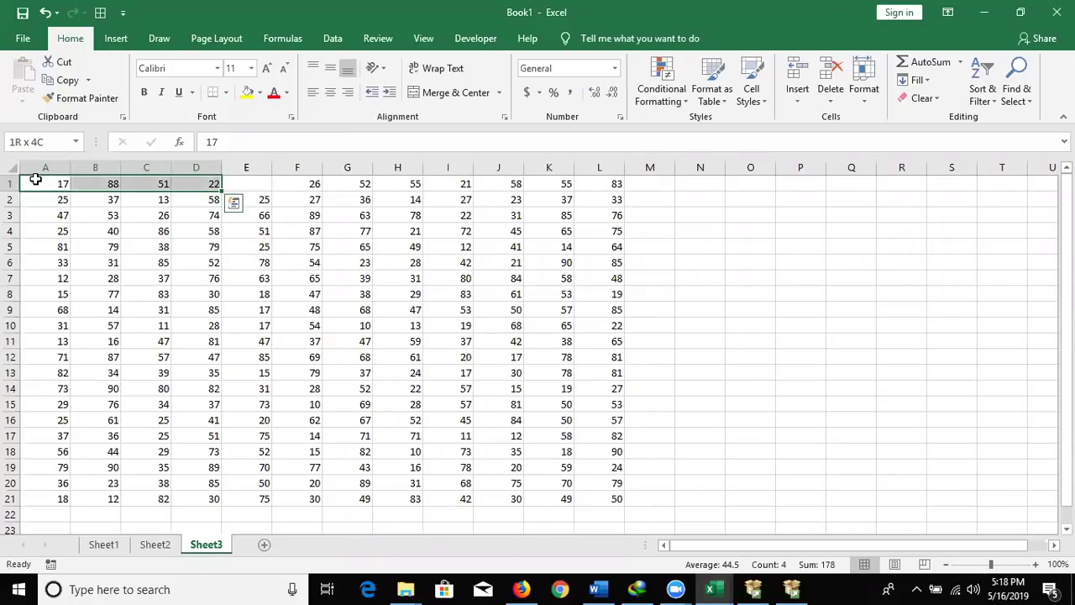
click(35, 179)
Delete the value 37 in cell A17
key(Down)
key(Down)
key(Down)
key(Down)
key(Up)
key(Up)
key(Delete)
Jump up and down column A to see Ctrl+arrow stop at the A17 gap
key(ctrl+Up)
key(ctrl+Up)
key(ctrl+Down)
key(ctrl+Up)
key(ctrl+Down)
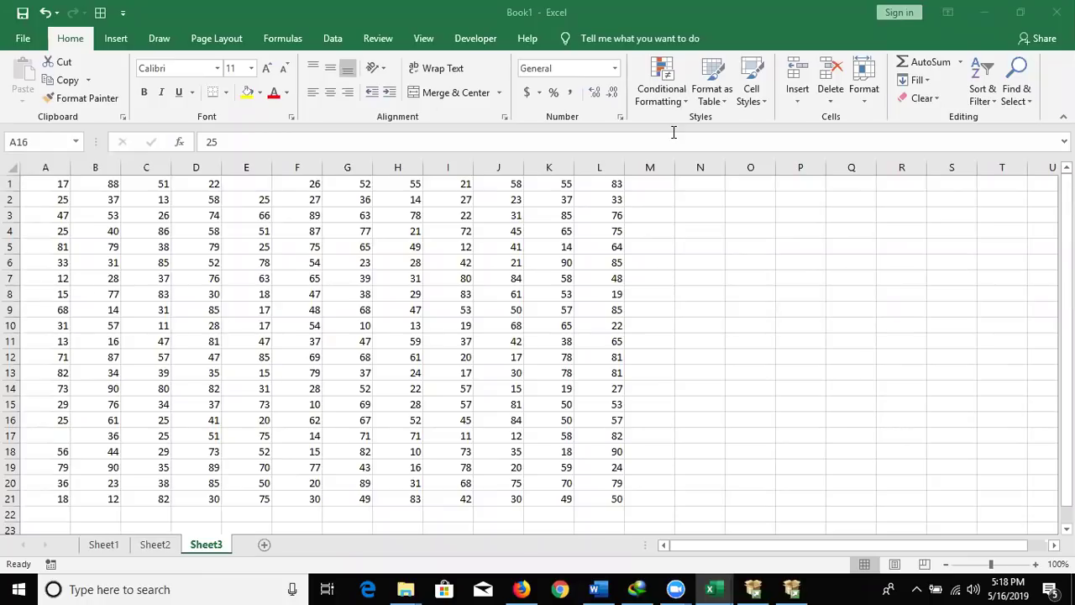
click(249, 185)
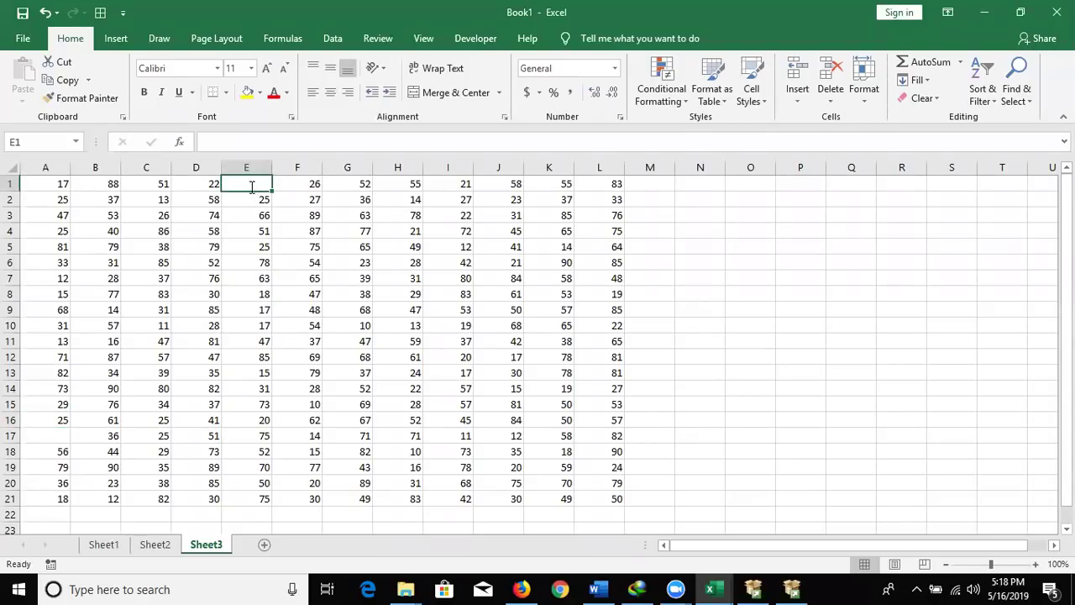
Enter 25 in cell E1 and 32 in cell A17
text(25)
click(43, 434)
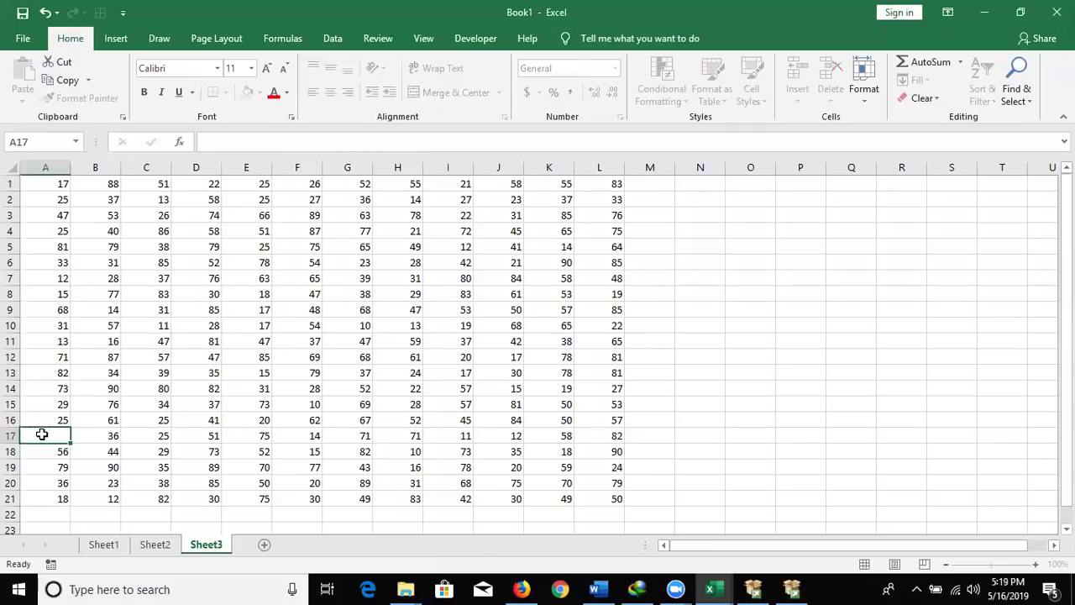
text(32)
key(Return)
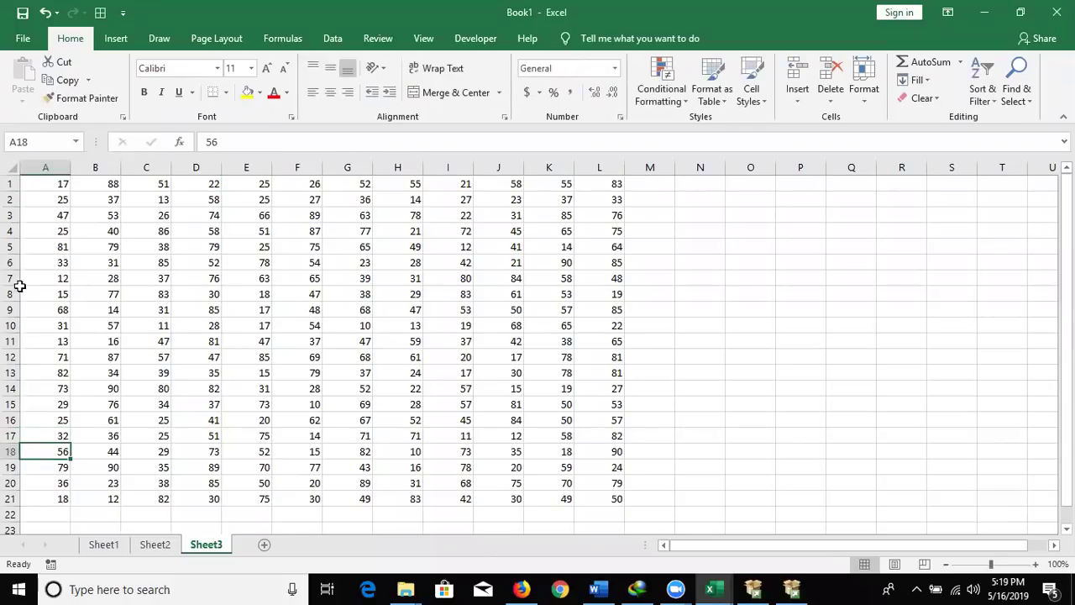
click(123, 243)
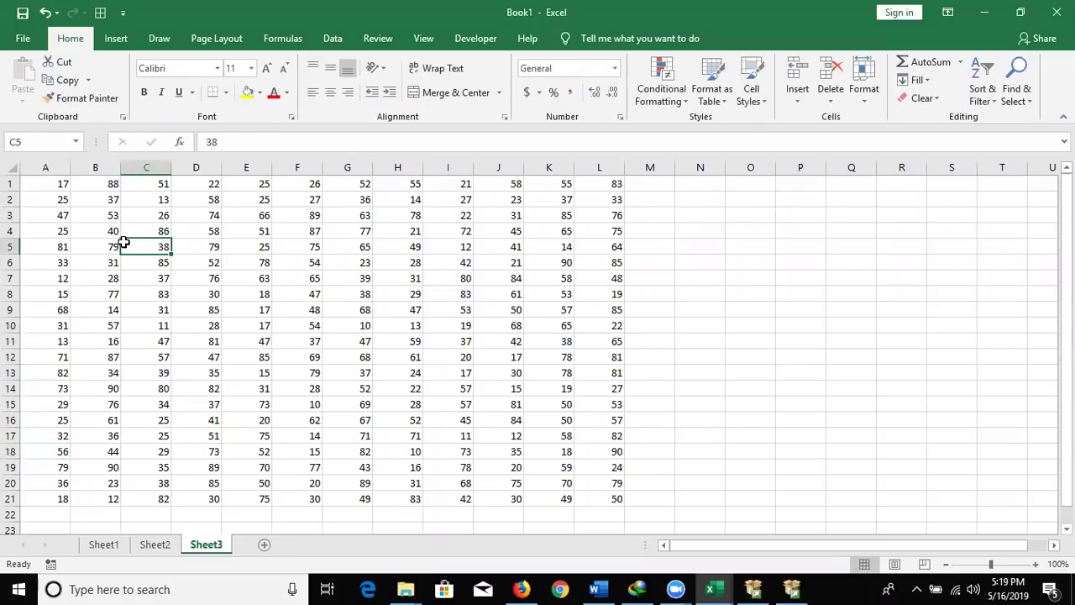
click(46, 182)
click(168, 180)
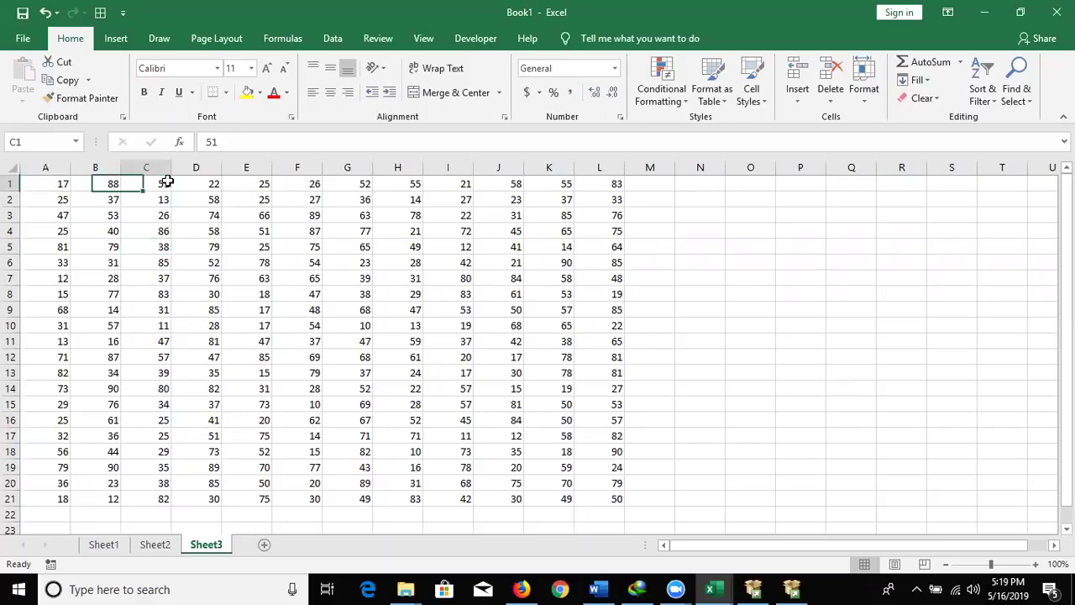
click(55, 189)
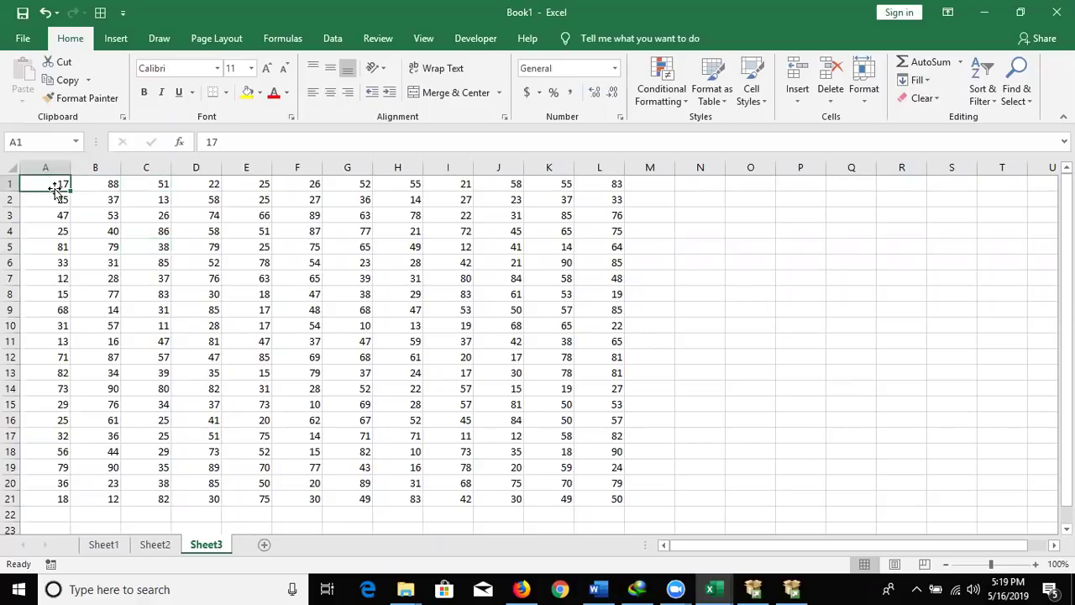
ctrl+click(154, 193)
ctrl+click(260, 206)
ctrl+click(267, 276)
ctrl+click(126, 291)
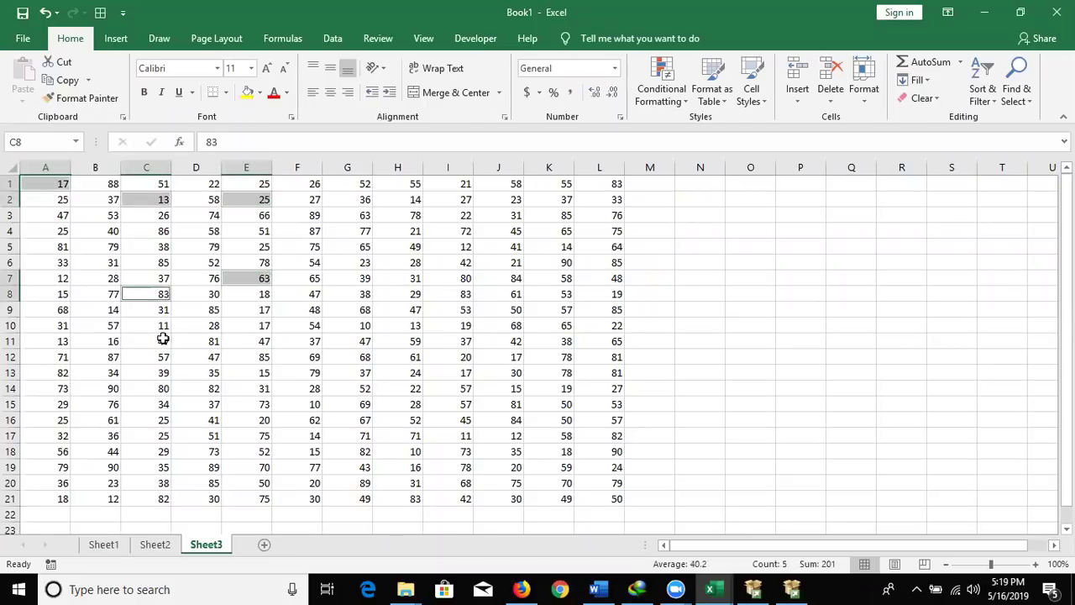
ctrl+click(207, 345)
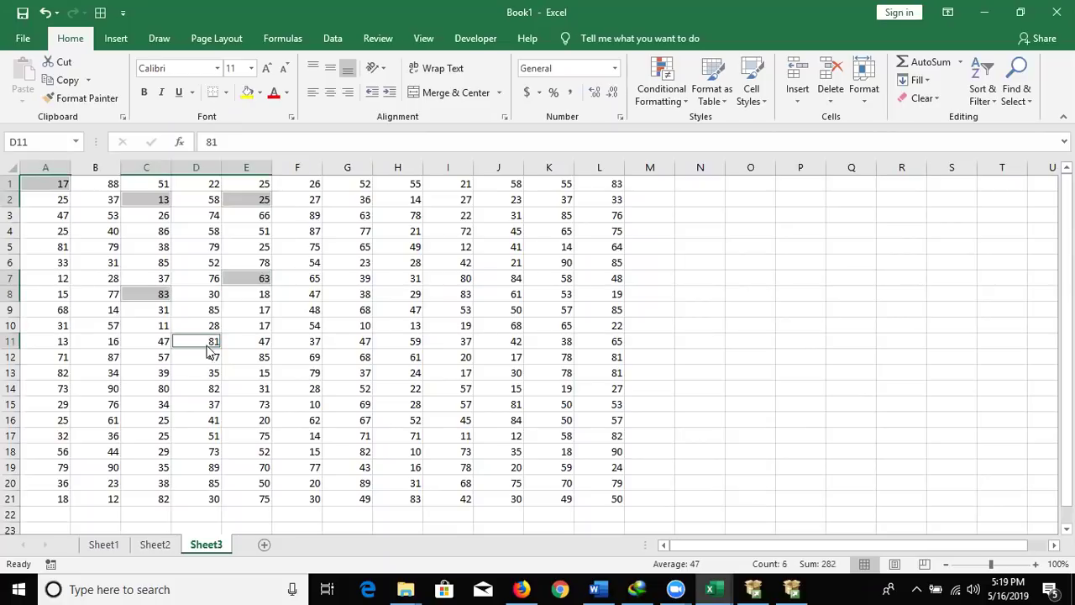
key(ctrl+c)
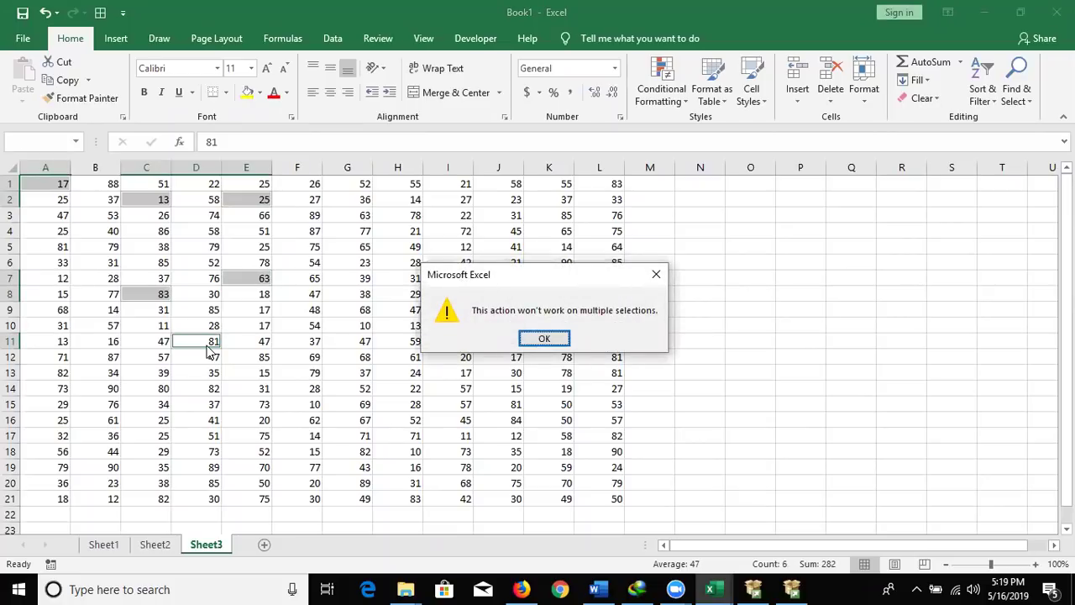
key(Return)
click(169, 266)
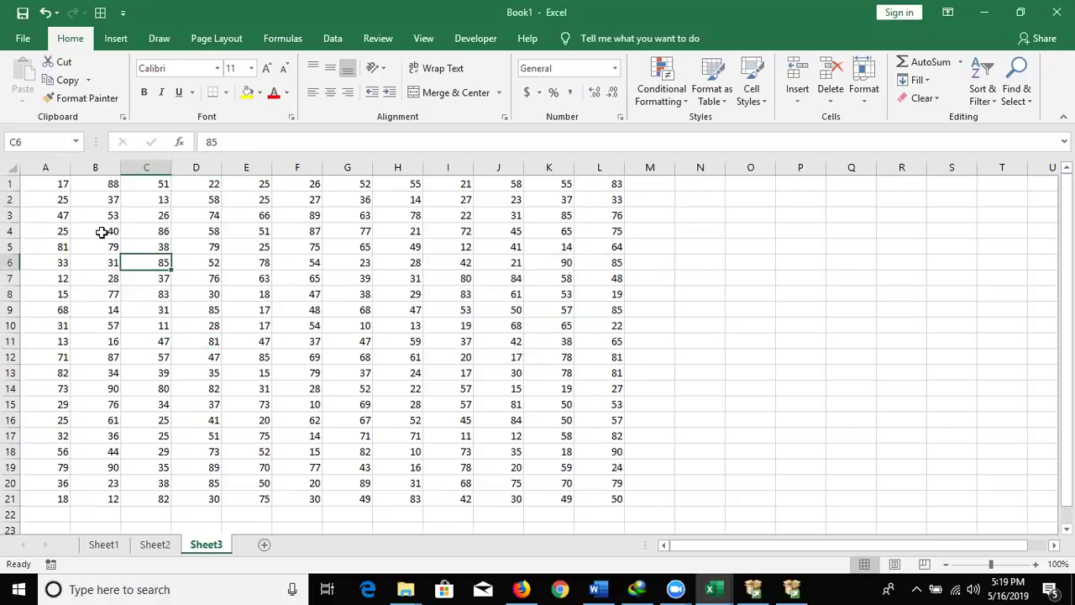
click(61, 182)
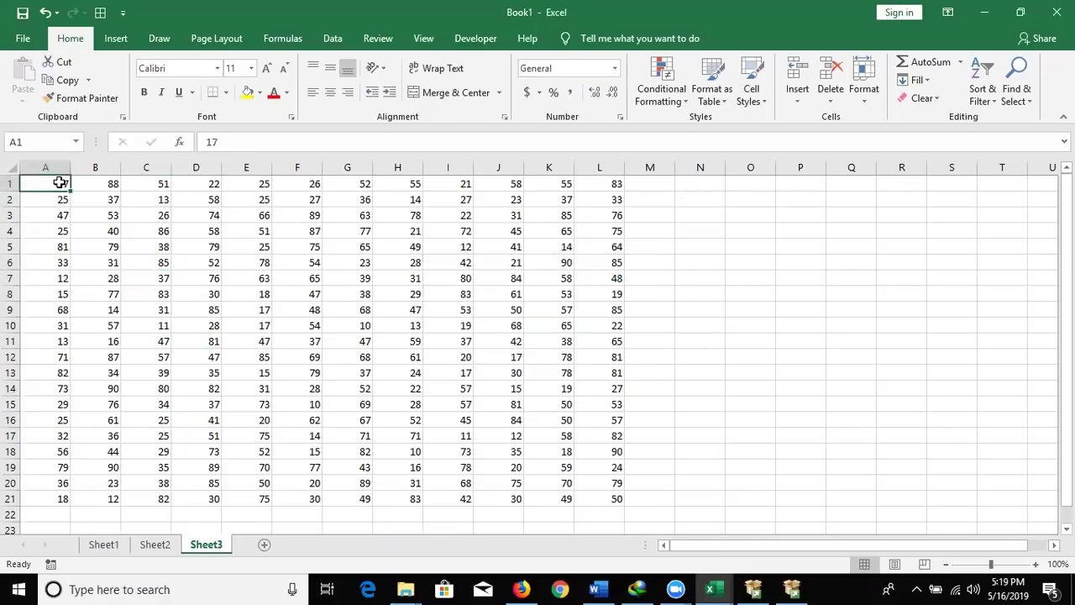
ctrl+click(163, 184)
ctrl+click(295, 183)
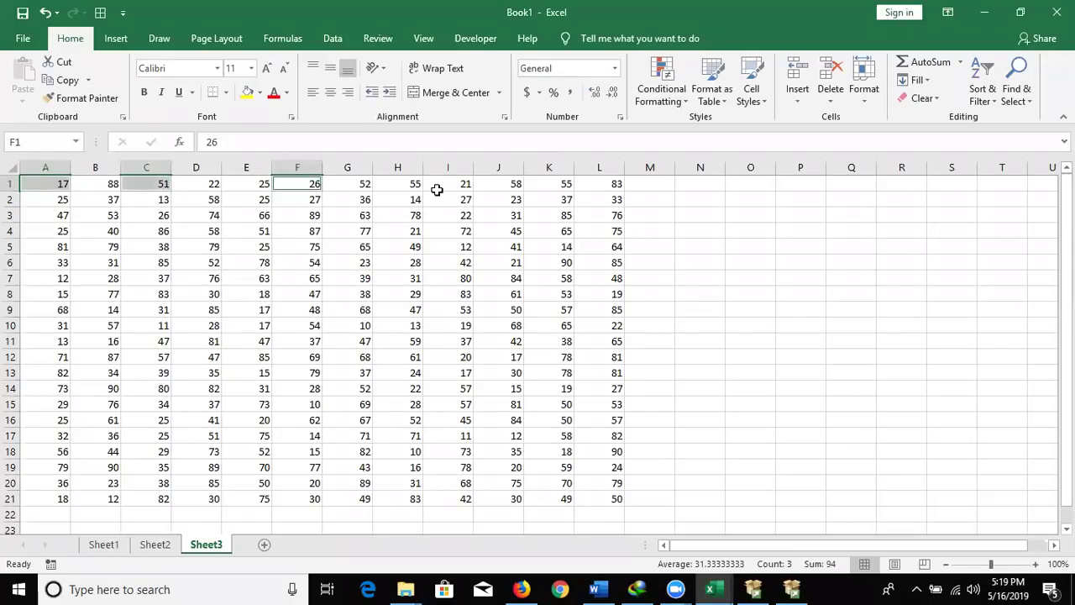
ctrl+click(443, 184)
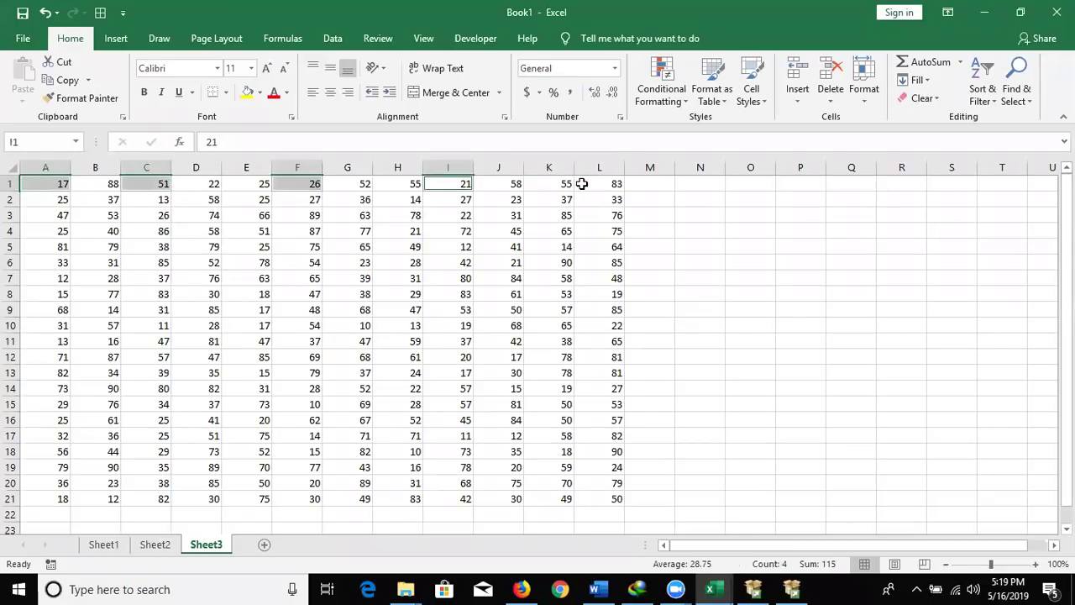
ctrl+click(582, 183)
key(ctrl+c)
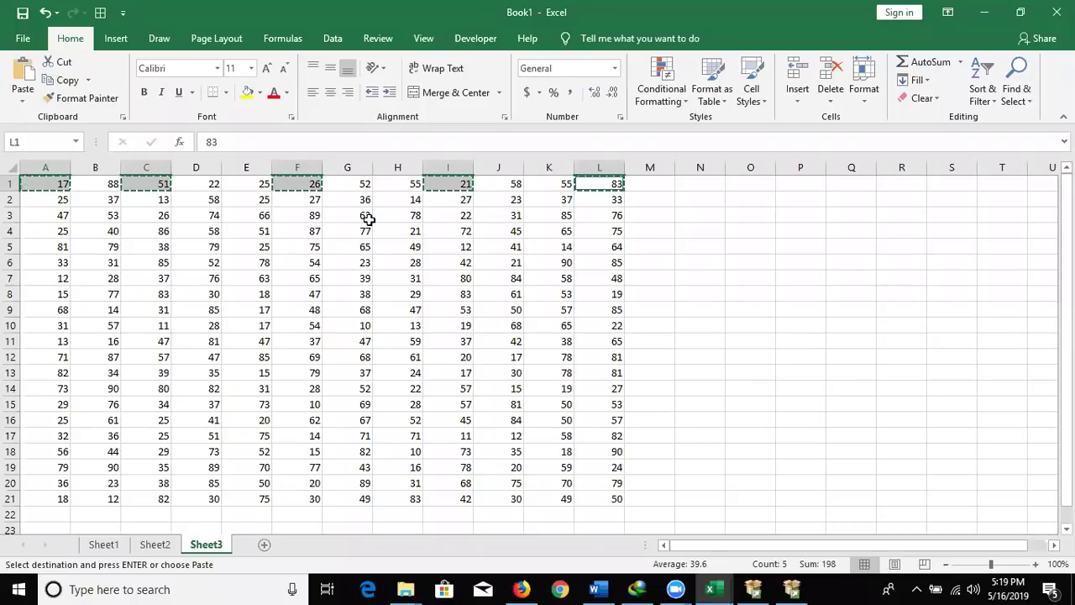
key(Escape)
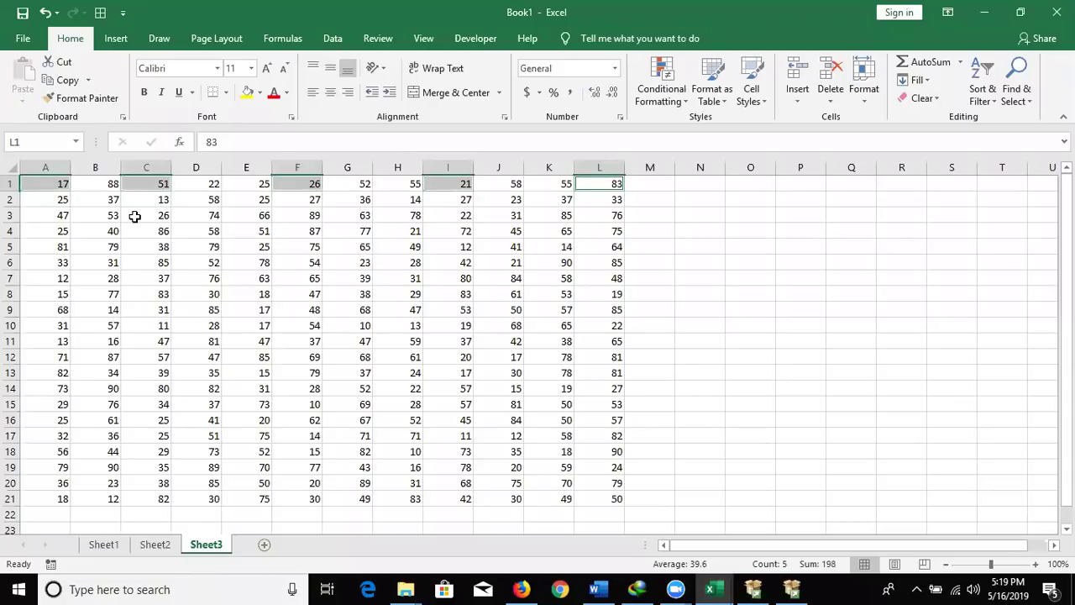
shift+click(39, 202)
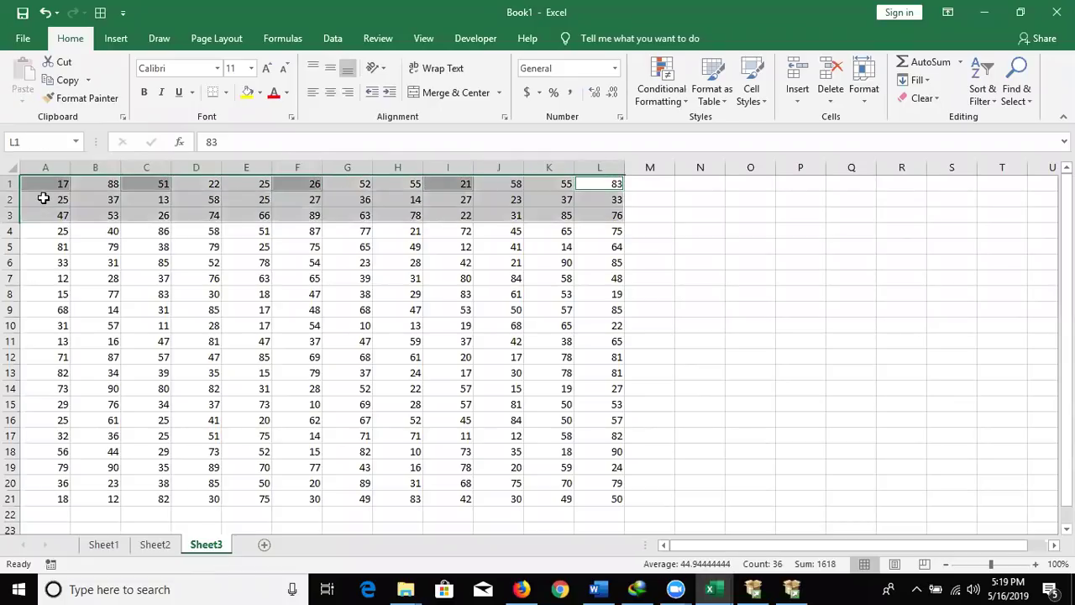
click(44, 194)
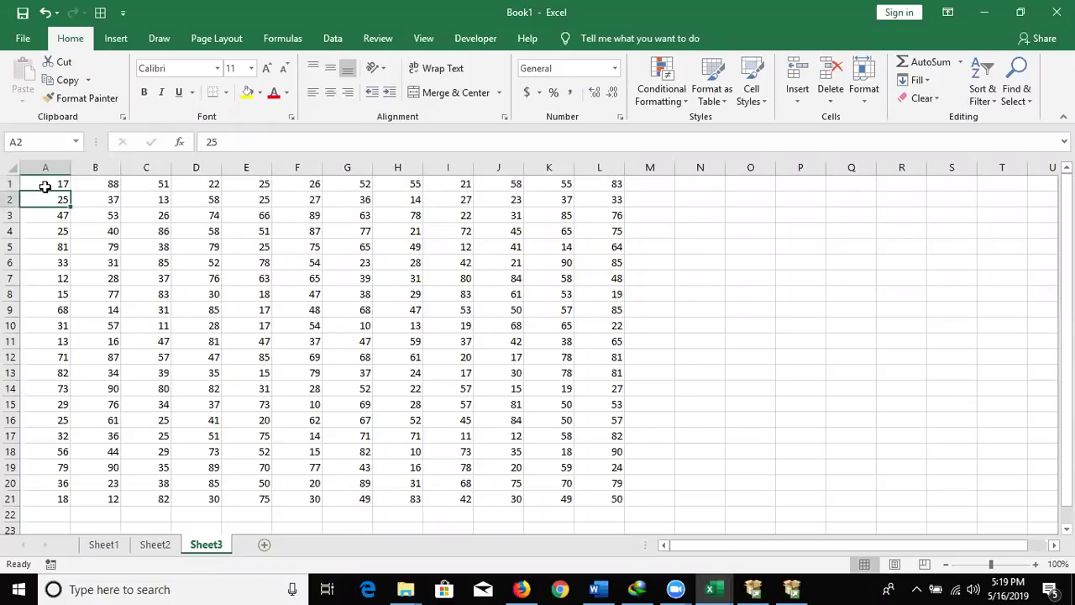
ctrl+click(44, 230)
ctrl+click(45, 344)
ctrl+click(51, 419)
key(ctrl+c)
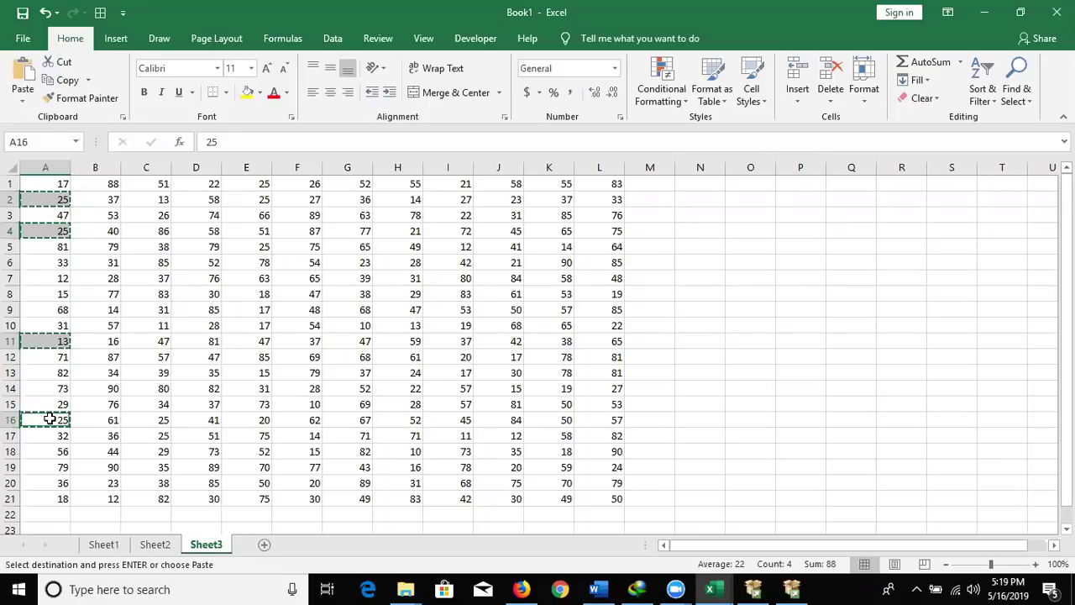
click(78, 264)
click(55, 199)
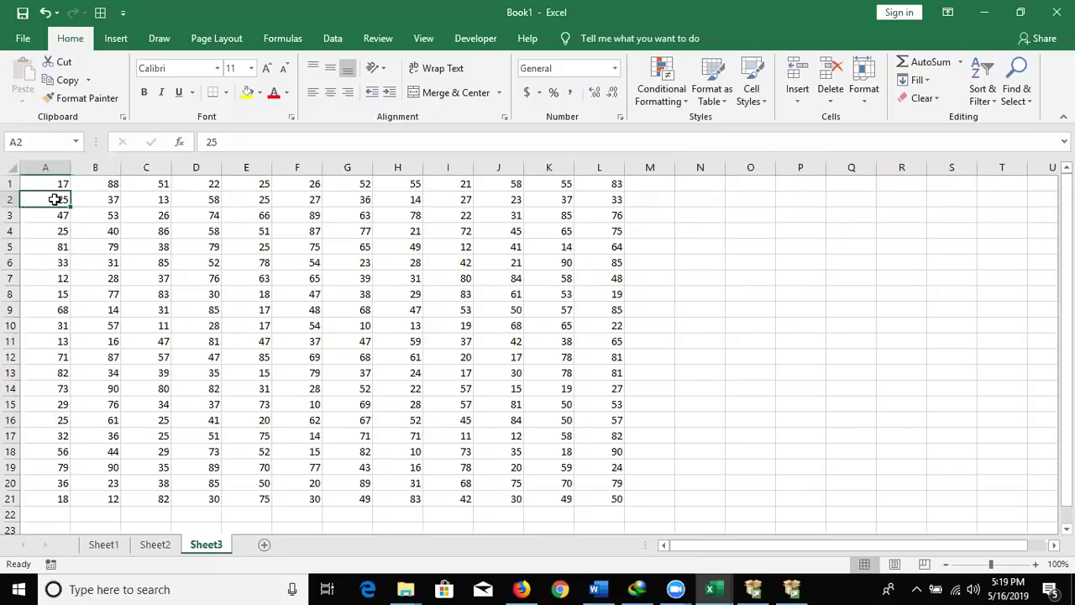
ctrl+click(93, 225)
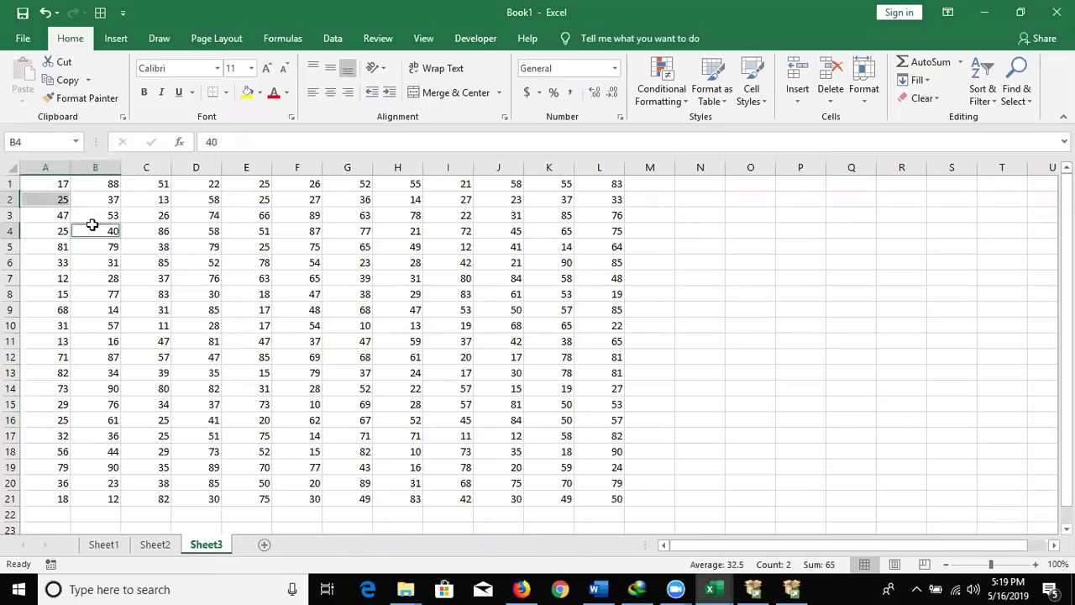
ctrl+click(151, 200)
ctrl+click(158, 230)
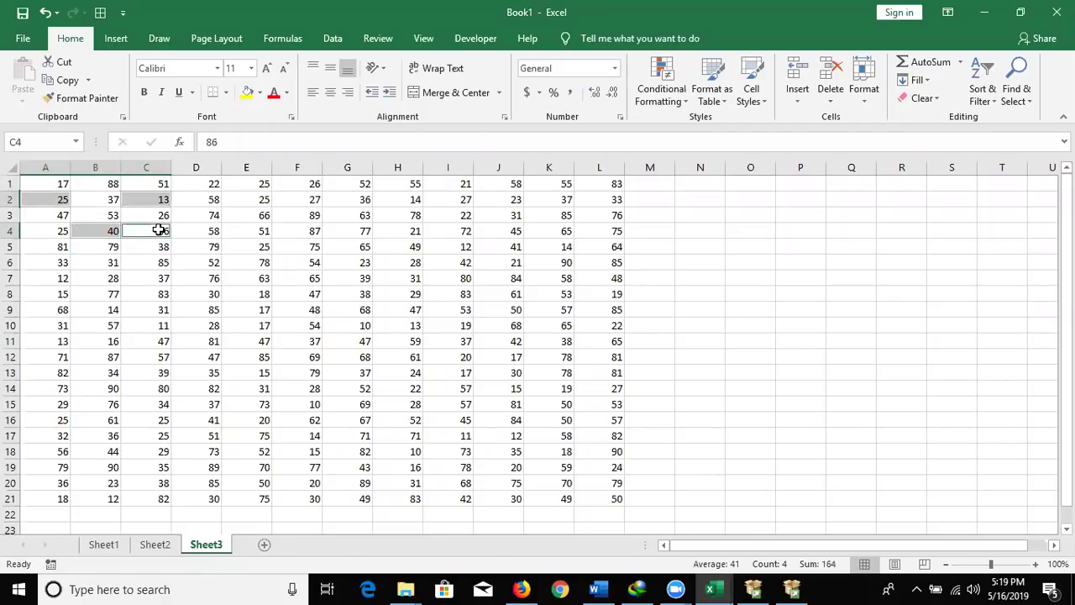
key(ctrl+c)
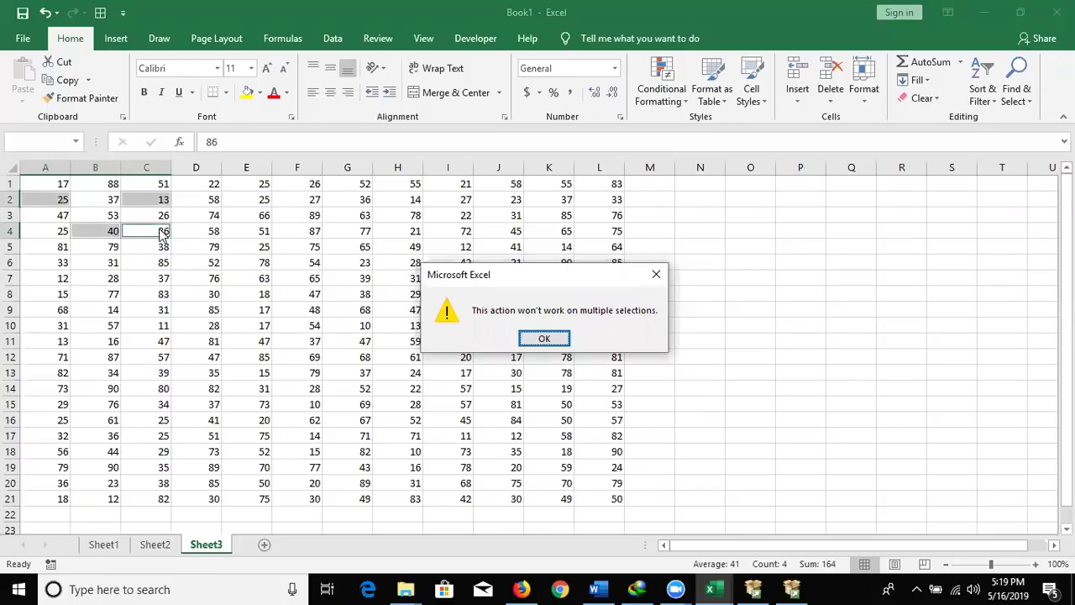
key(Return)
click(126, 246)
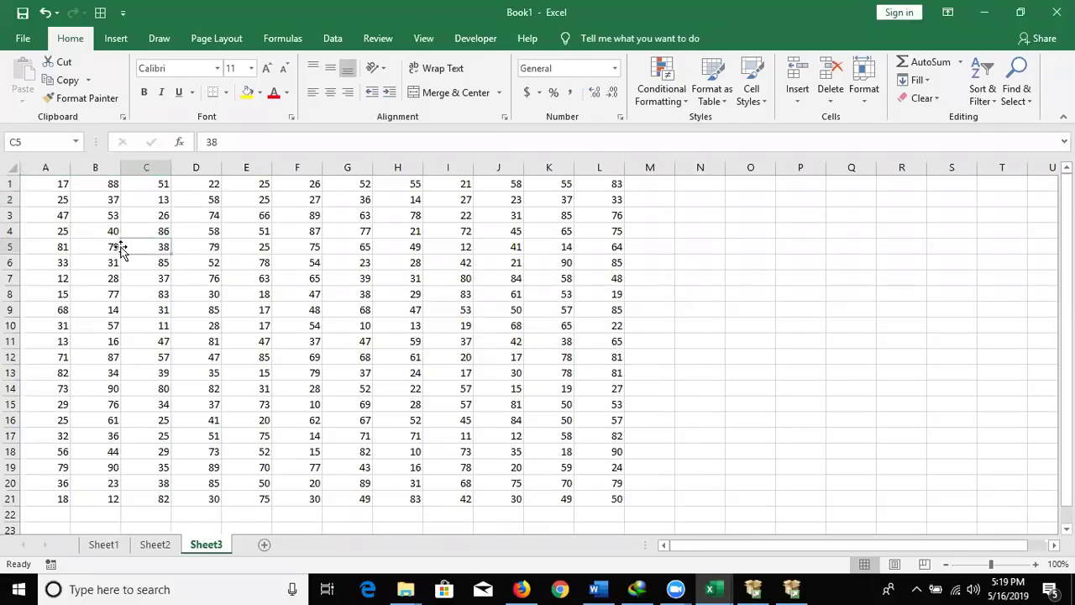
click(55, 200)
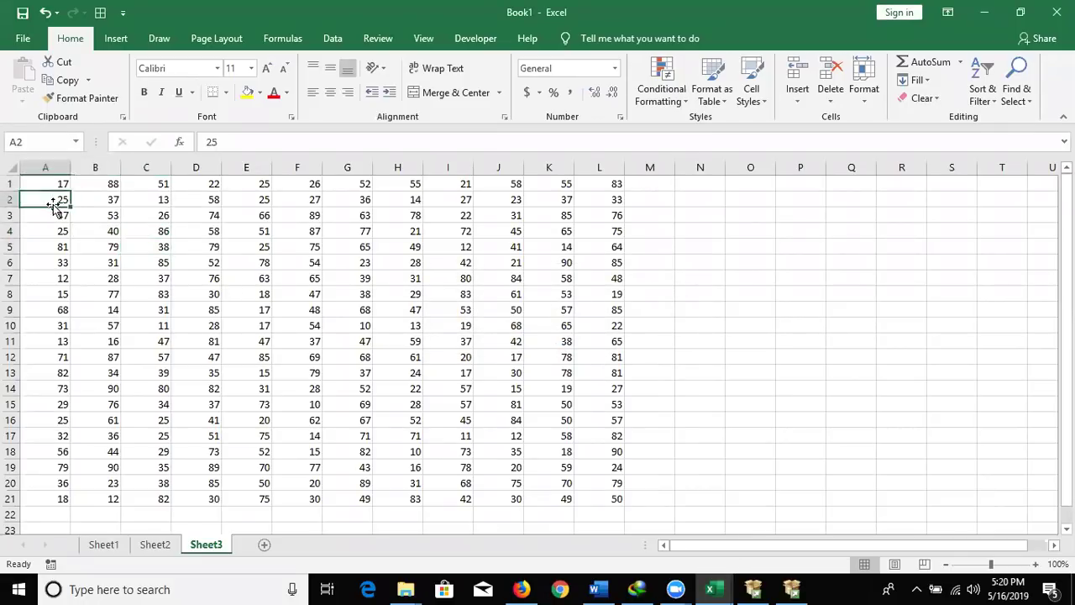
ctrl+click(131, 199)
ctrl+click(209, 195)
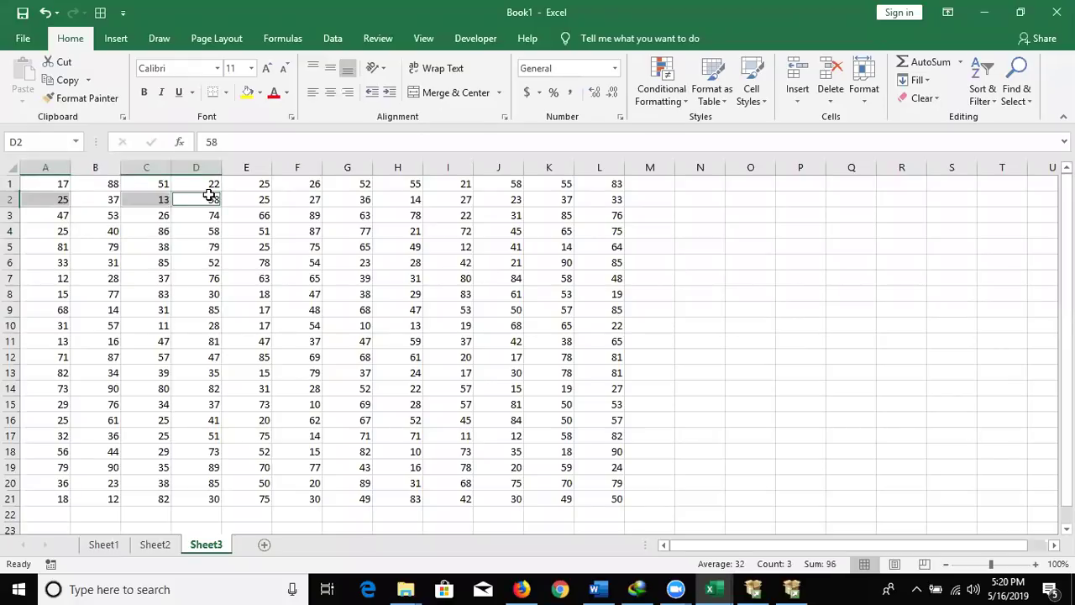
ctrl+click(52, 232)
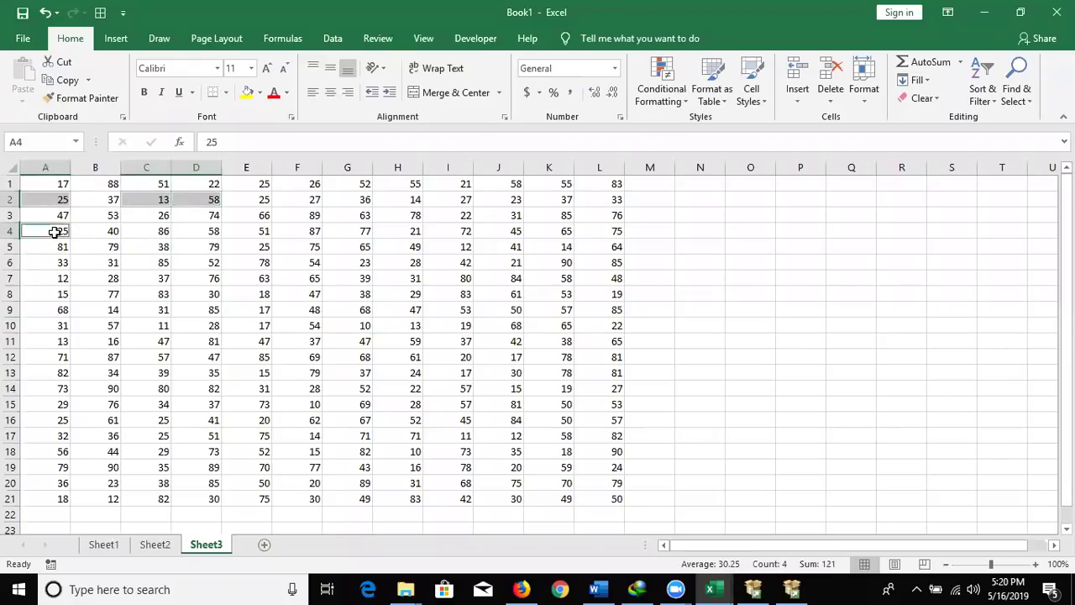
ctrl+click(144, 231)
ctrl+click(190, 230)
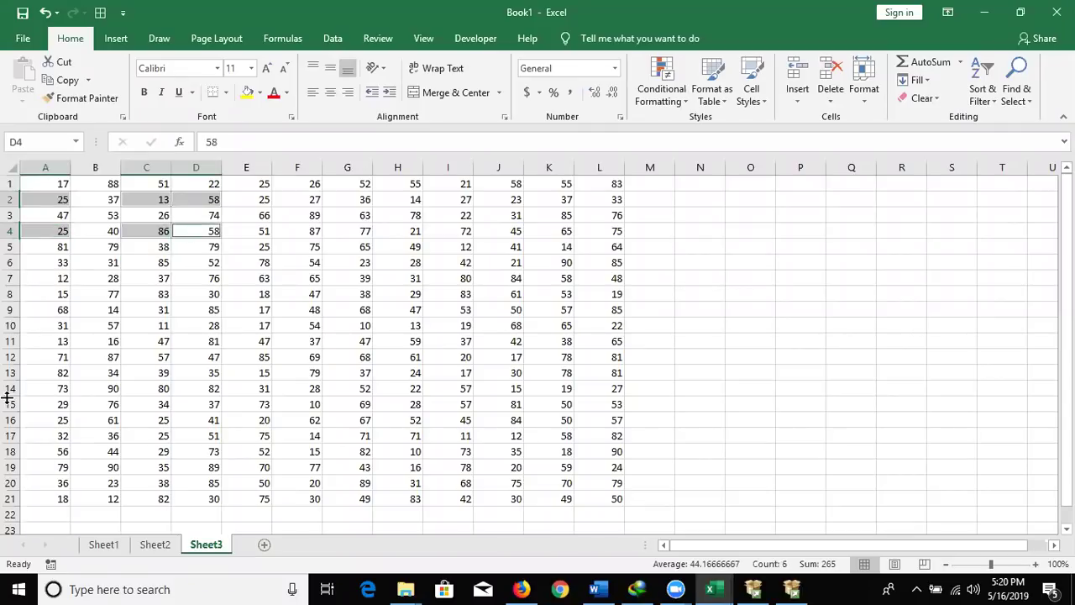
key(ctrl+c)
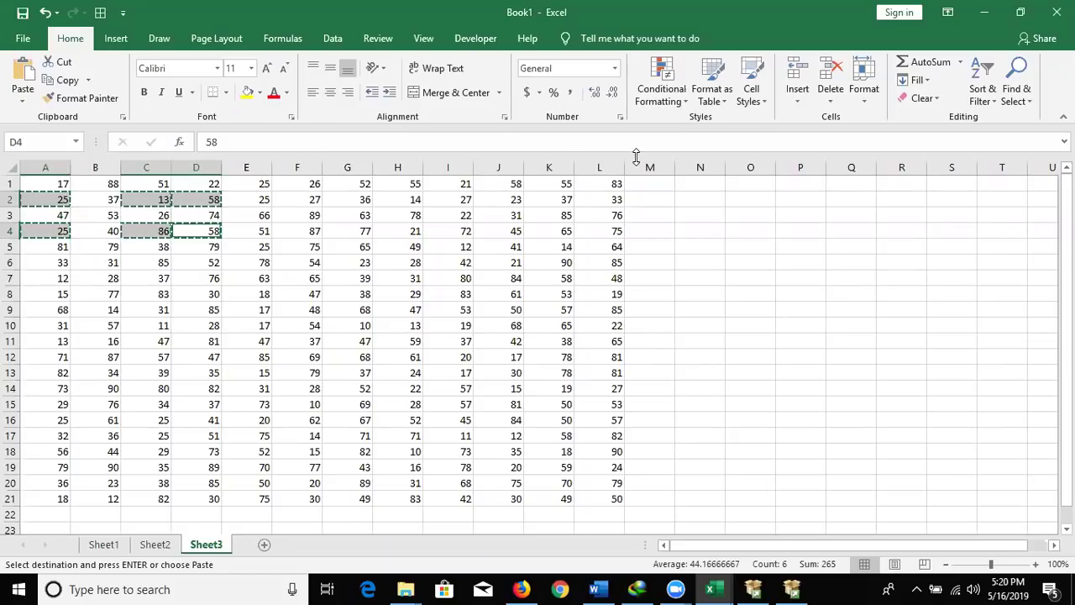
click(711, 201)
key(Escape)
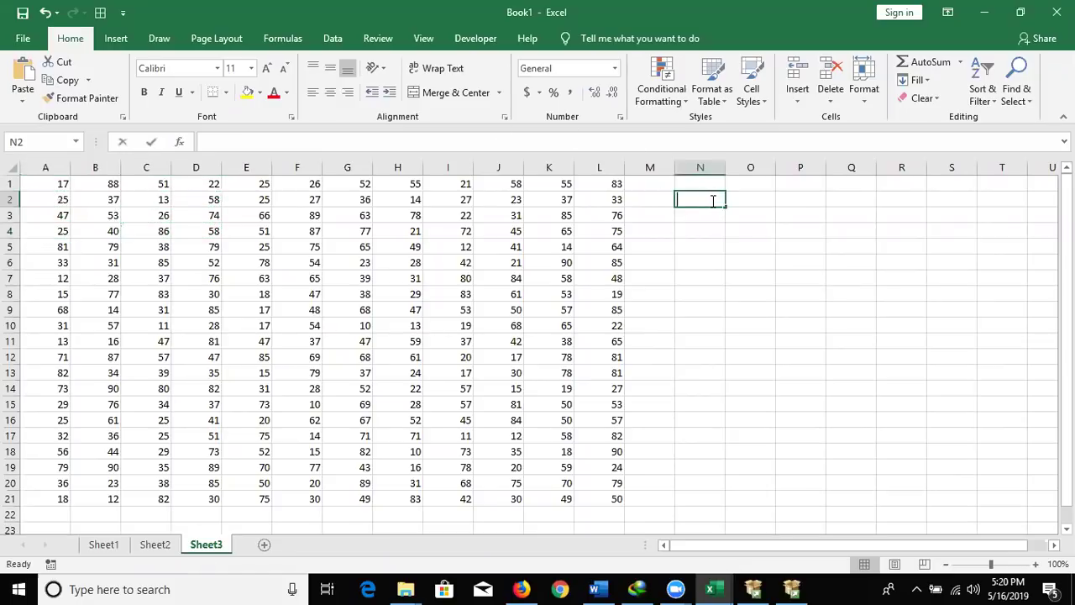
click(195, 214)
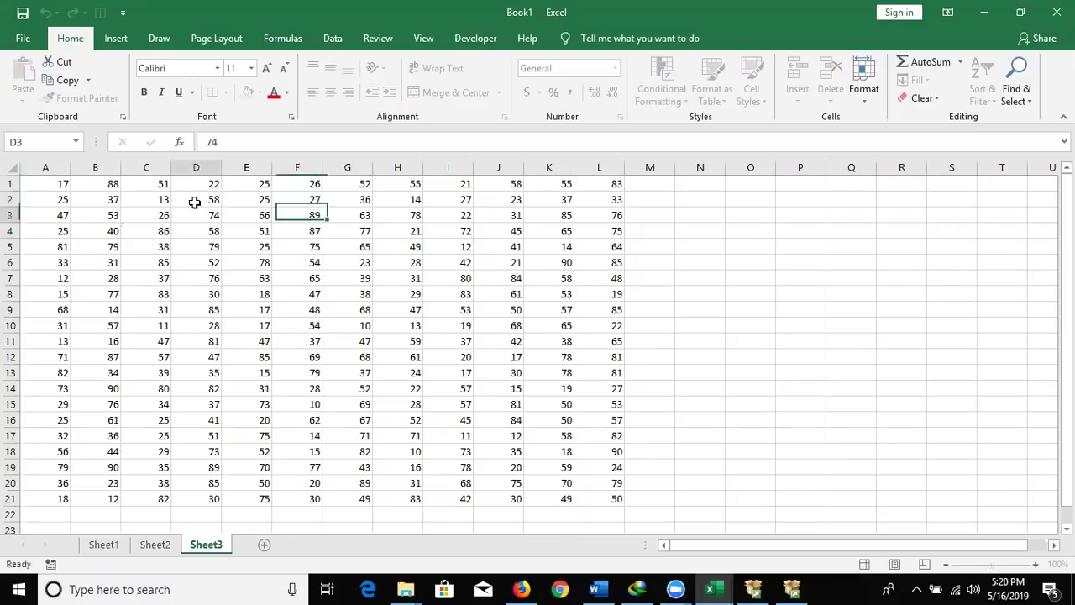
click(67, 183)
ctrl+click(156, 184)
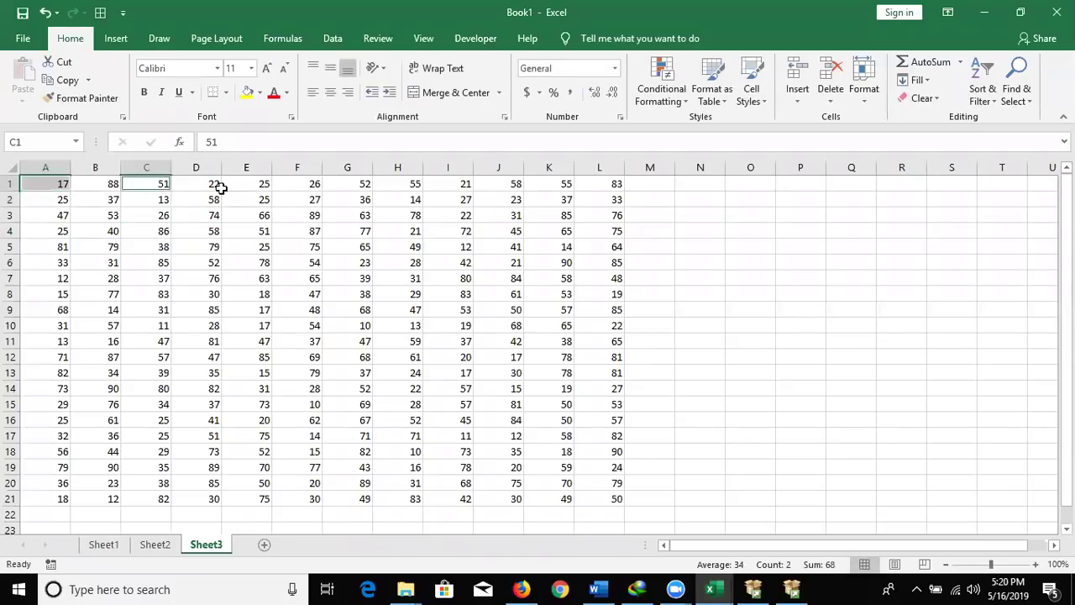
ctrl+click(284, 184)
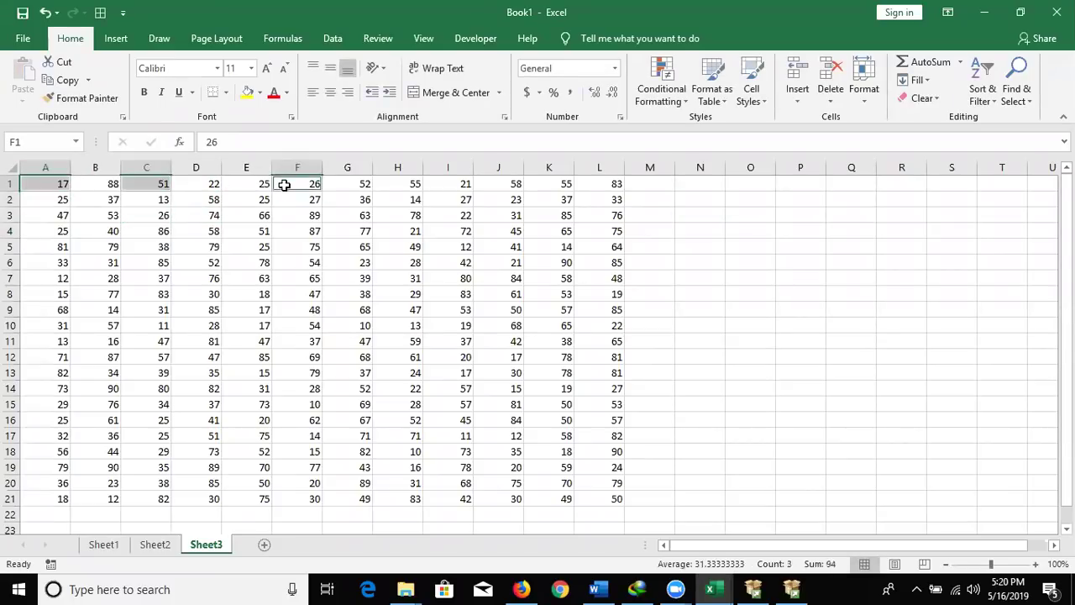
ctrl+click(408, 186)
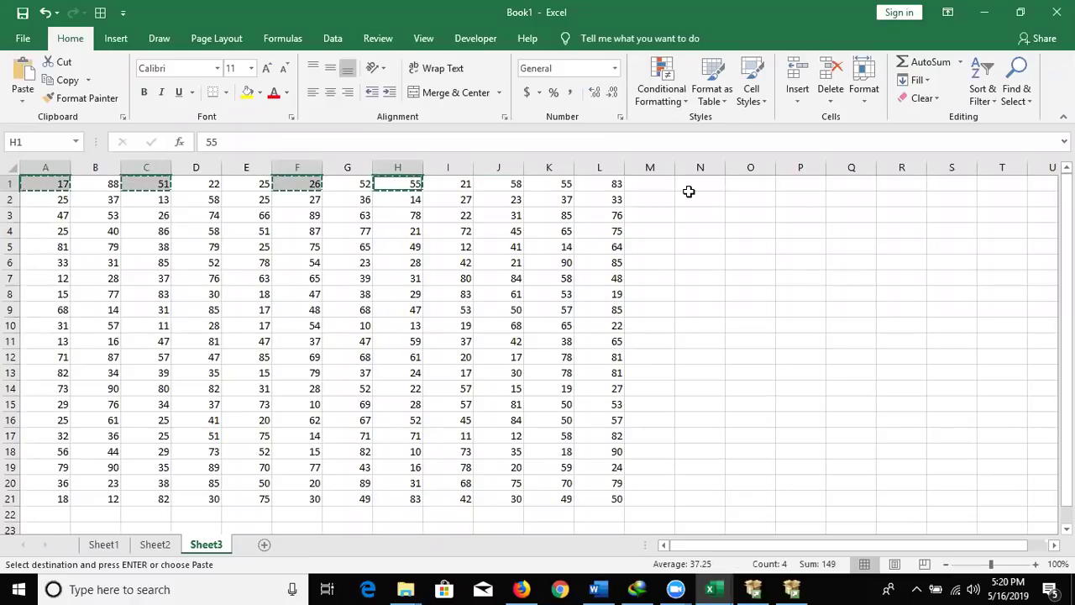
click(691, 182)
key(ctrl+v)
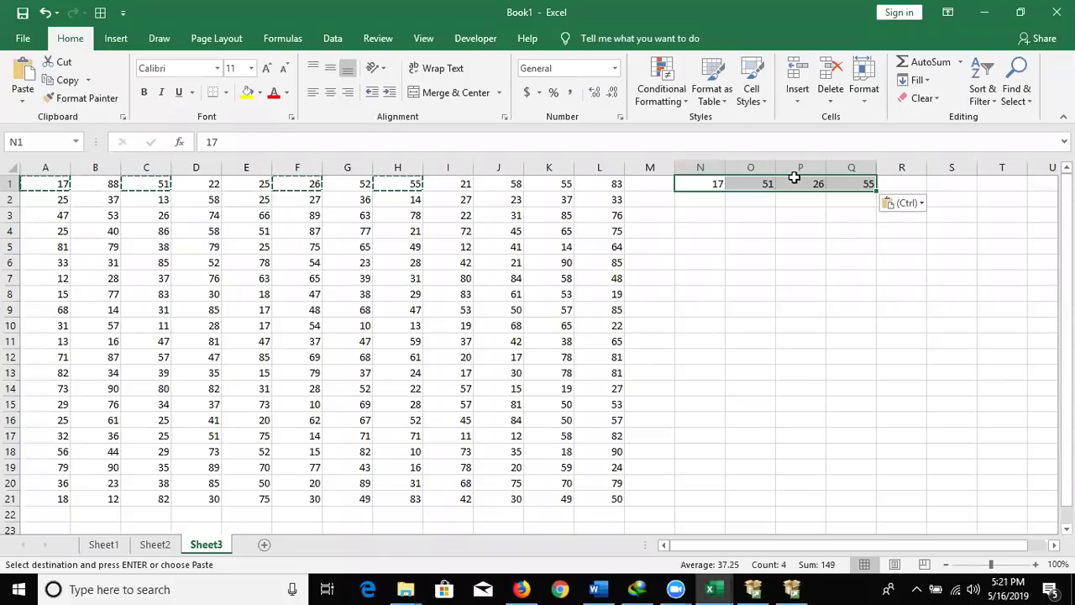
key(Delete)
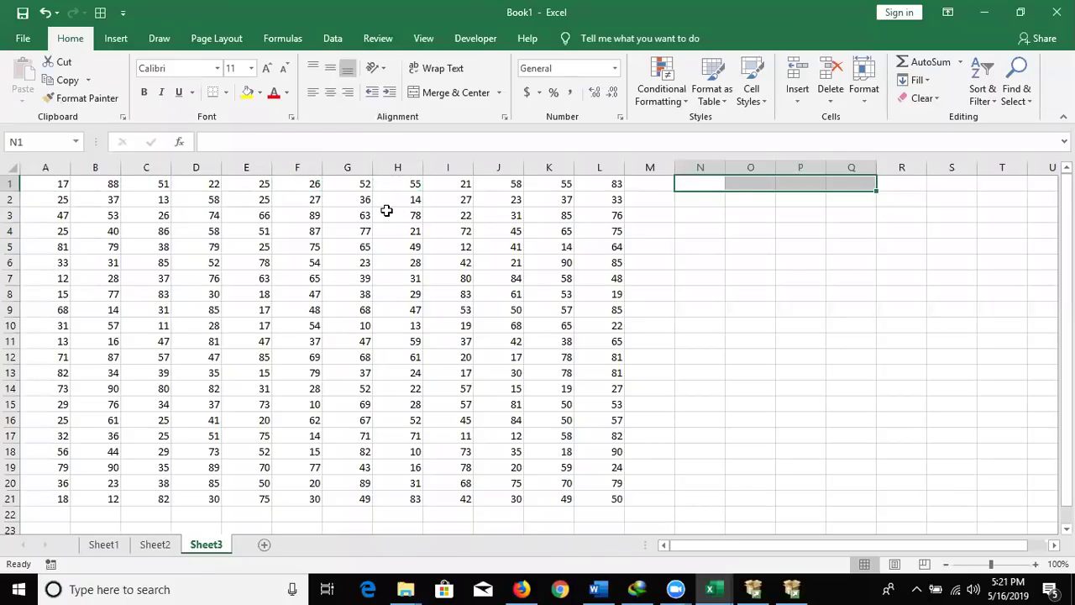
click(386, 210)
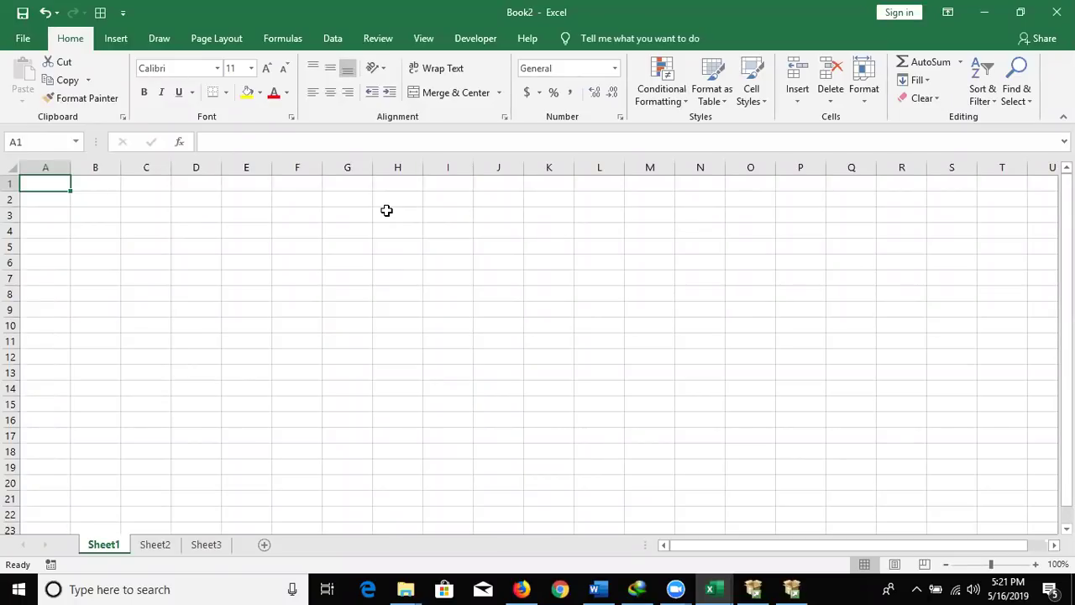
Add Sheet4 and Sheet5, then group all five sheets from Sheet1 through Sheet3
click(264, 545)
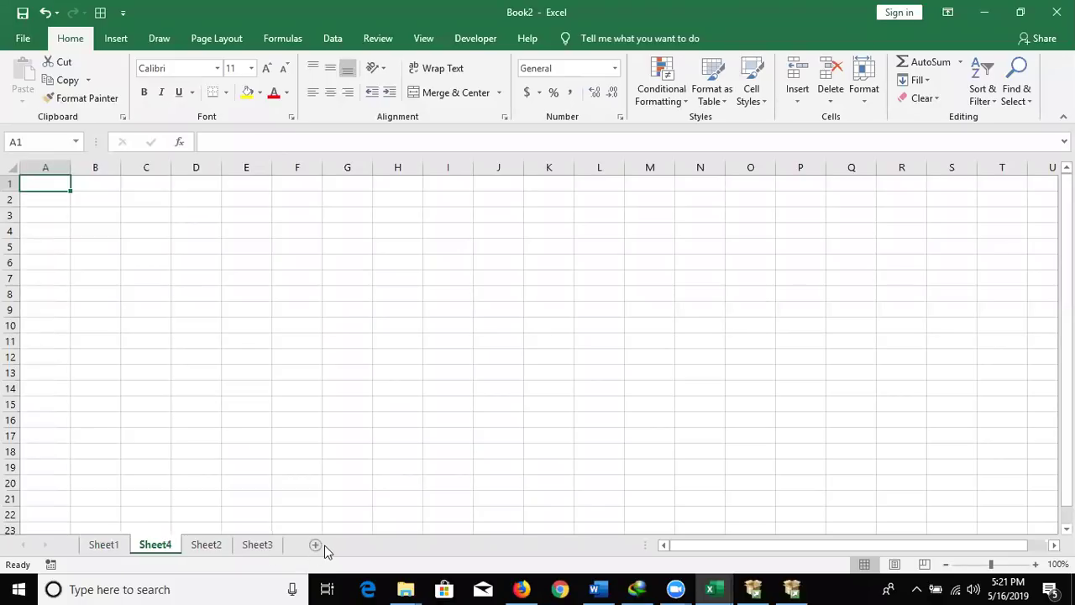
click(324, 545)
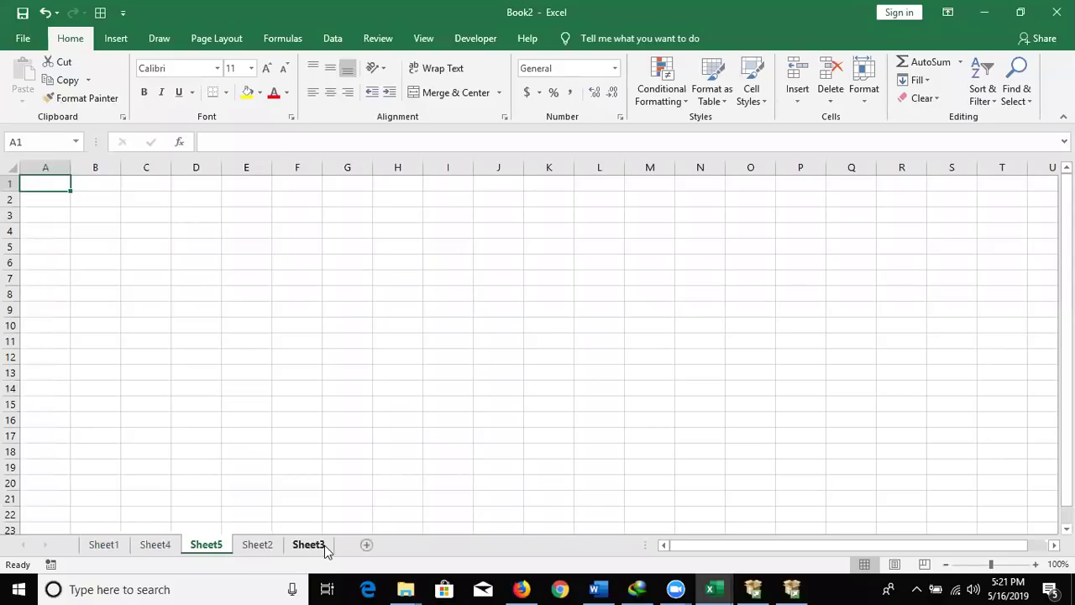
click(11, 357)
click(101, 550)
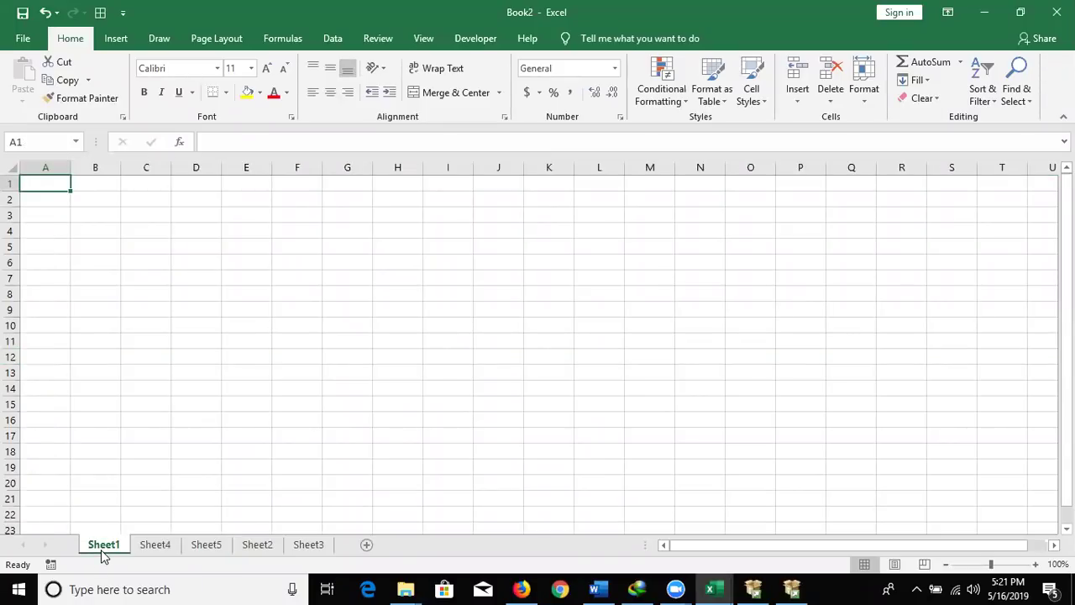
shift+click(297, 550)
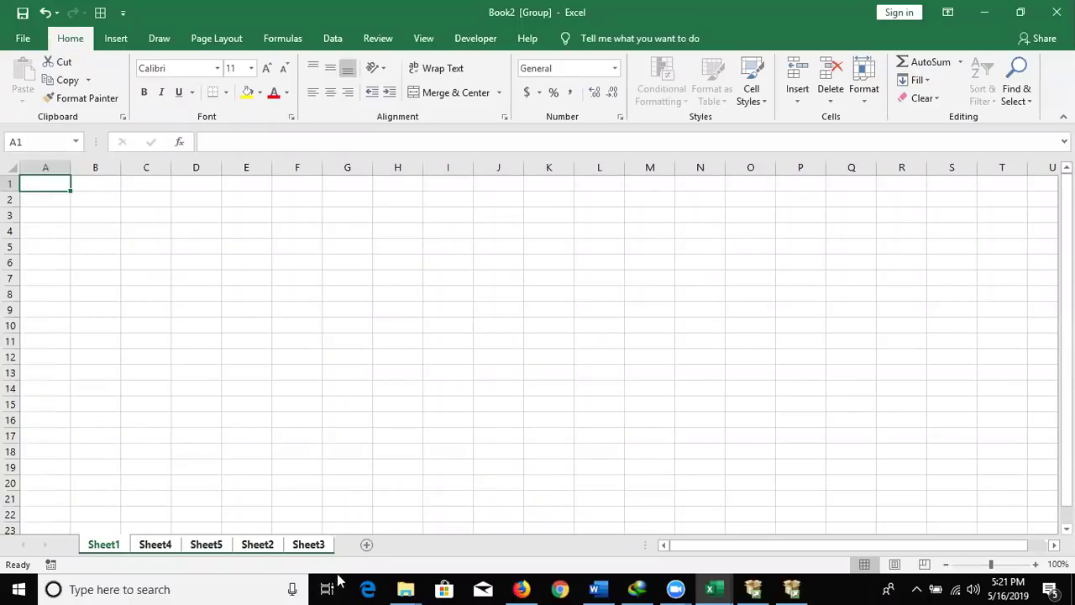
Type 'Date' in A1 and today's date, 5/16/2019, in B1 across the grouped sheets
text(D)
key(BackSpace)
text(Date)
key(Tab)
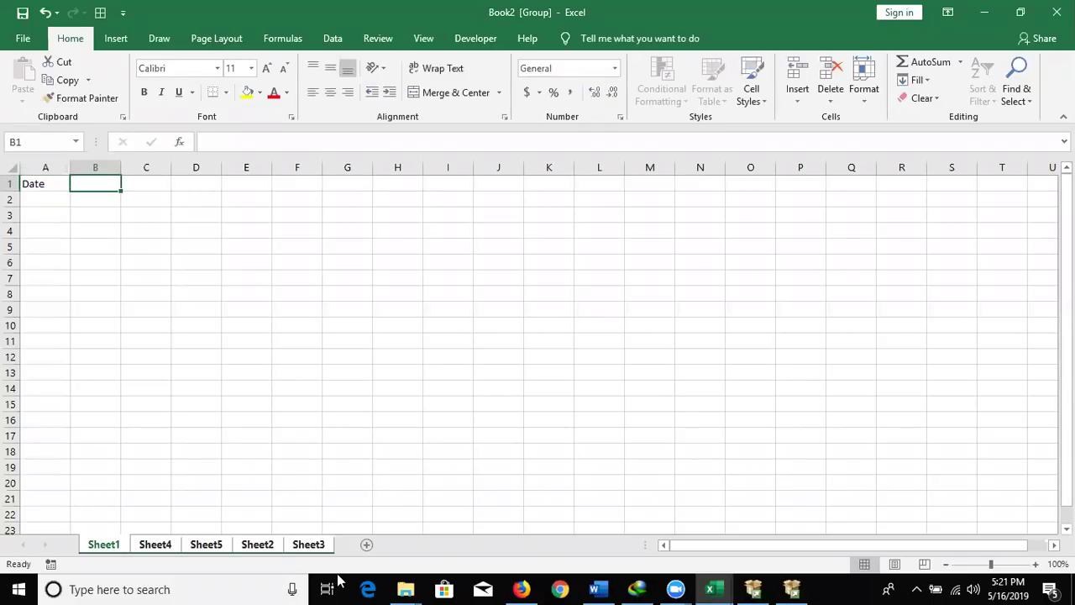
key(ctrl+semicolon)
key(Return)
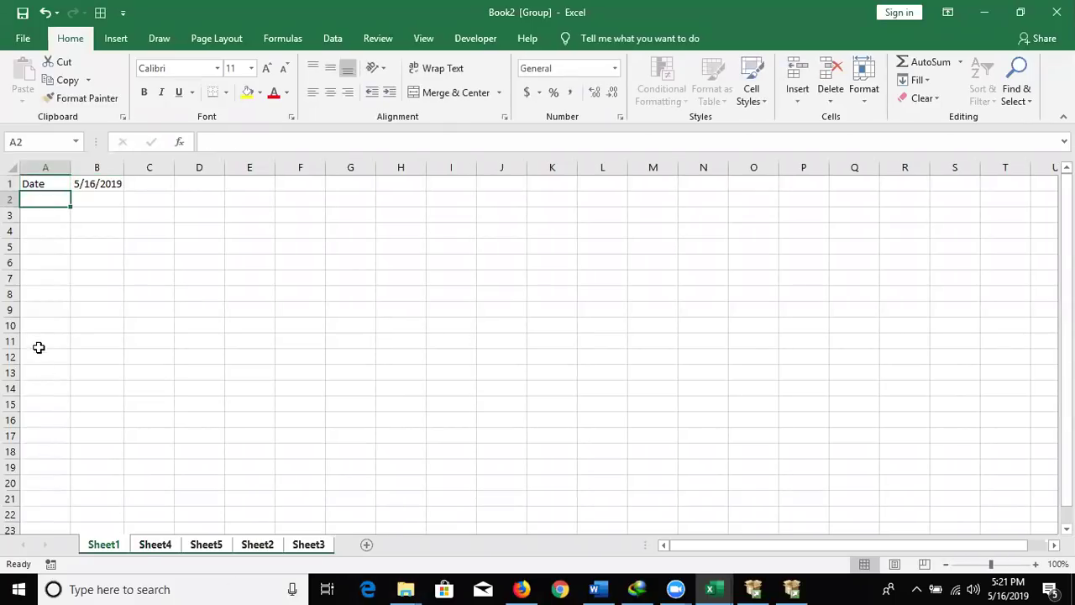
Check that Sheet4, Sheet5, Sheet2 and Sheet3 received the Date row
click(155, 546)
click(195, 547)
click(257, 544)
click(308, 545)
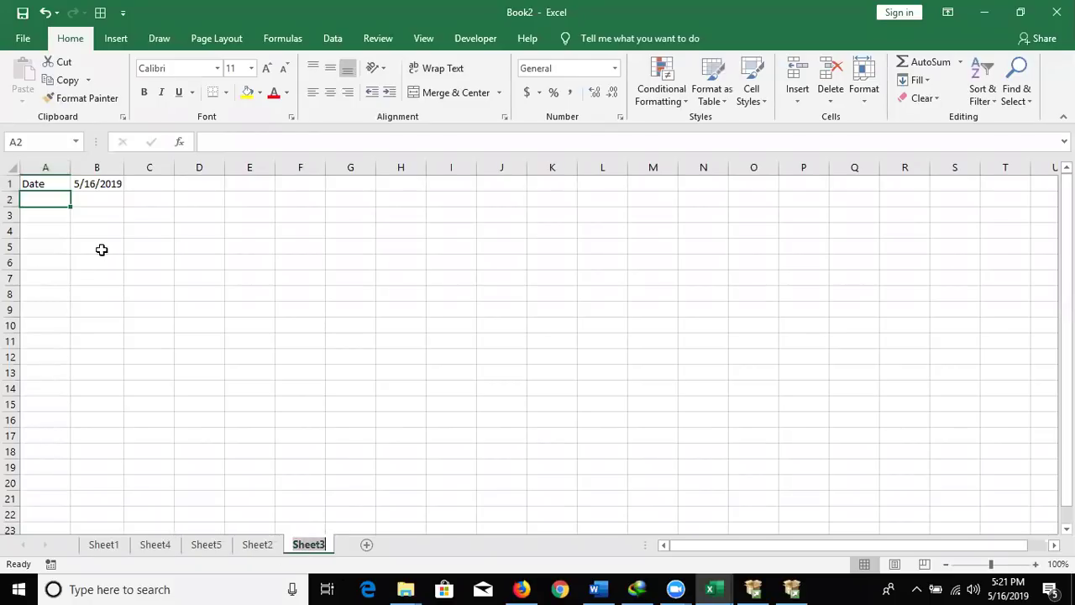
Clear Date and 5/16/2019 from A1:B1 on Sheet1
drag(64, 183, 80, 183)
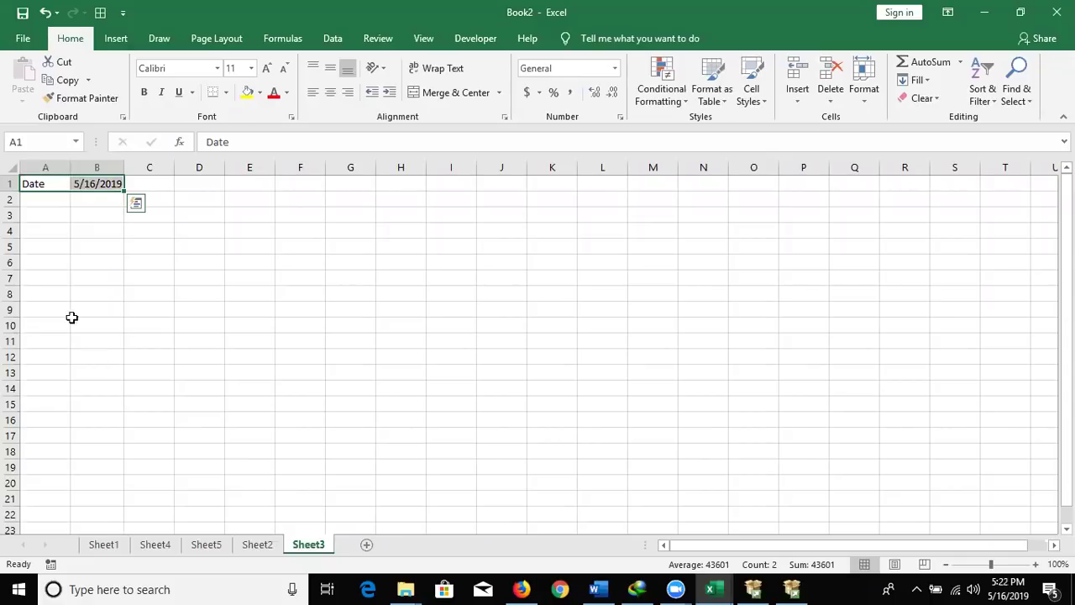
click(102, 544)
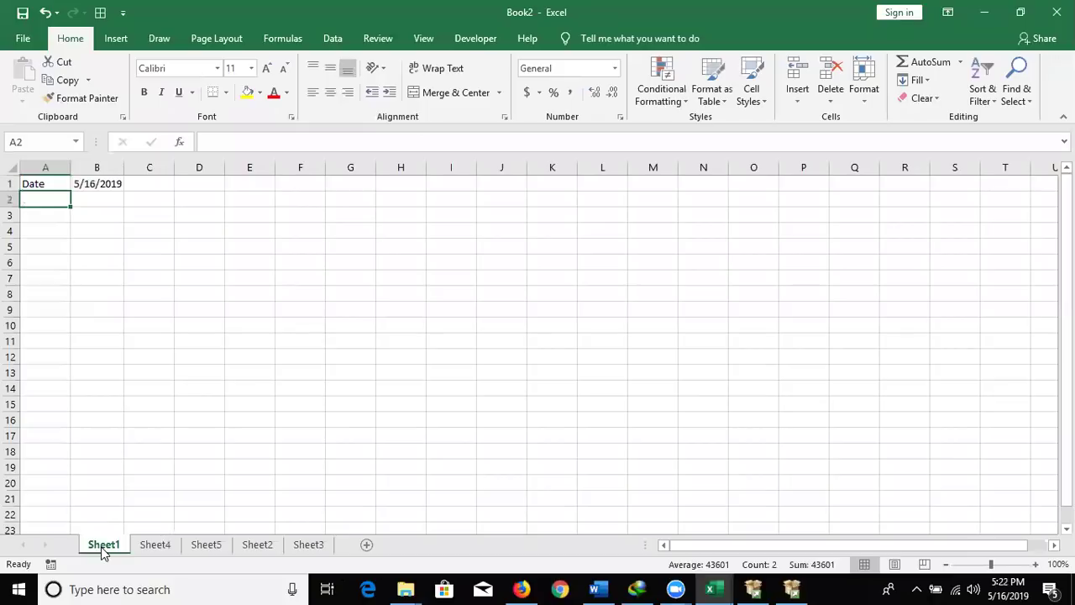
drag(54, 182, 99, 184)
key(Delete)
key(Left)
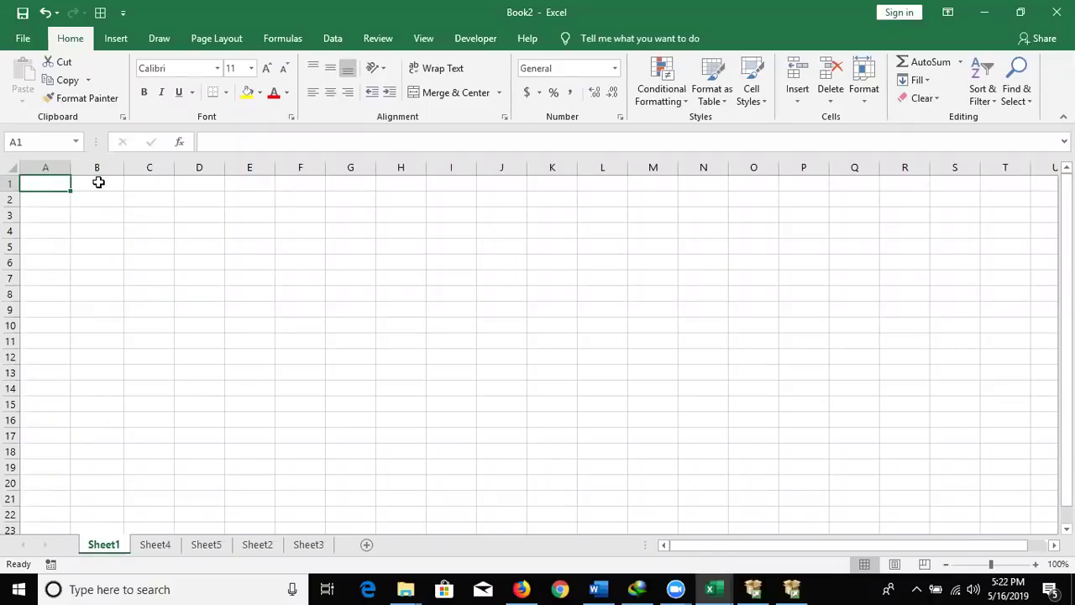
Enter the headers Name in A1 and Sales in B1
text(Name)
click(98, 182)
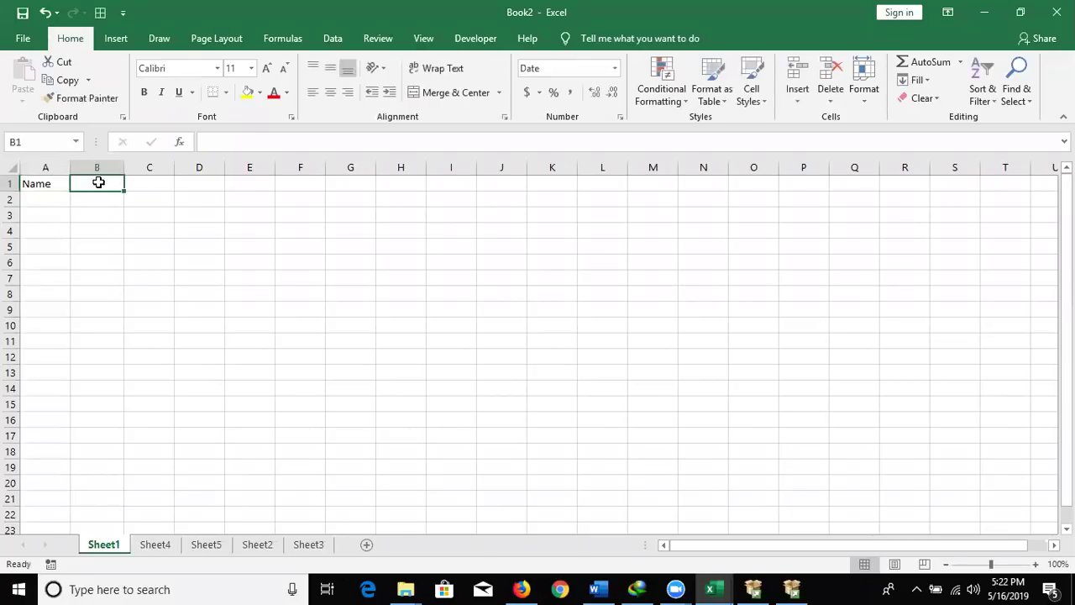
text(Sales)
key(Return)
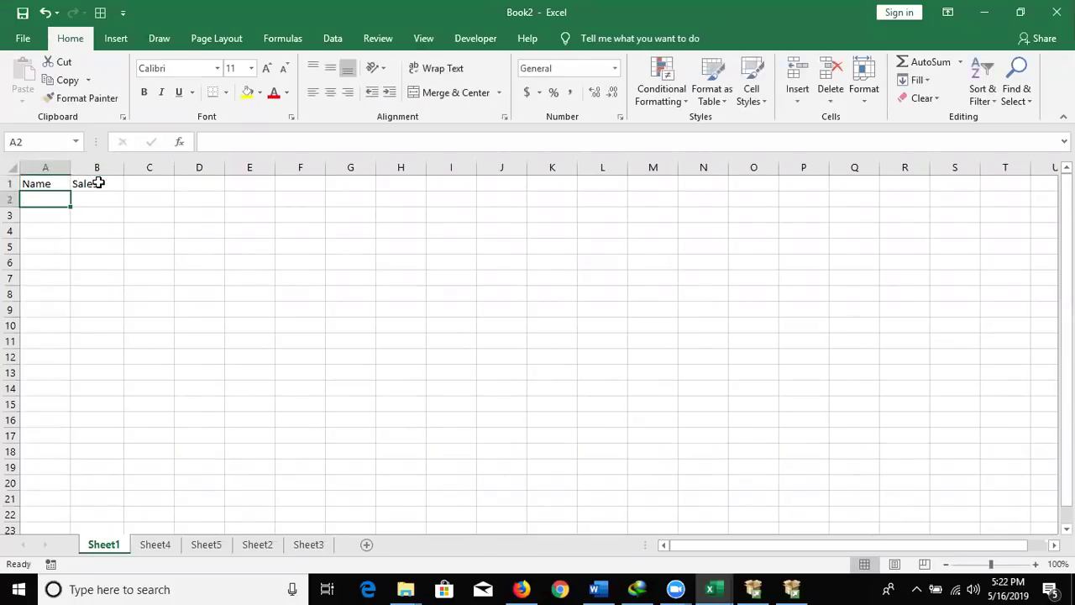
Enter Puja in A2 and fill the names down column A to row 18
text(Puja)
key(Return)
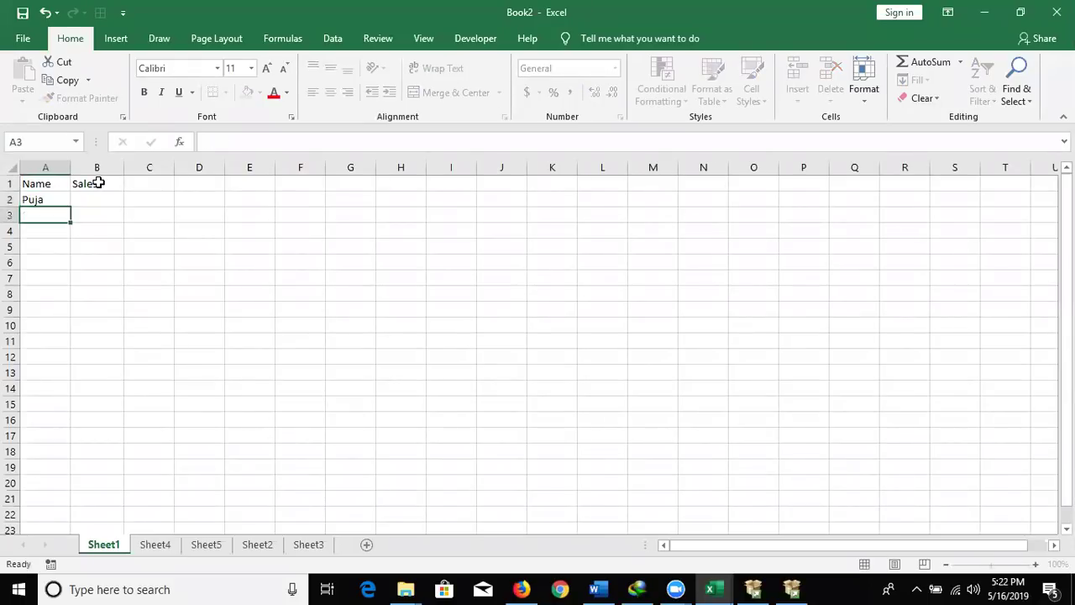
key(Up)
drag(73, 206, 42, 451)
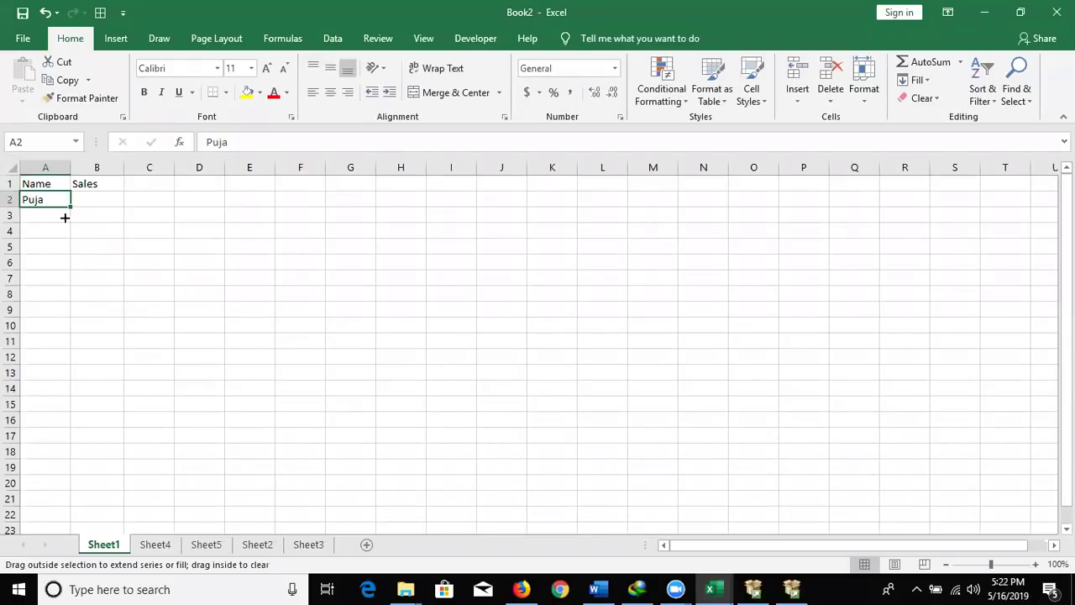
Enter =RANDBETWEEN(10,90) in B2 and fill it down to B18
click(92, 200)
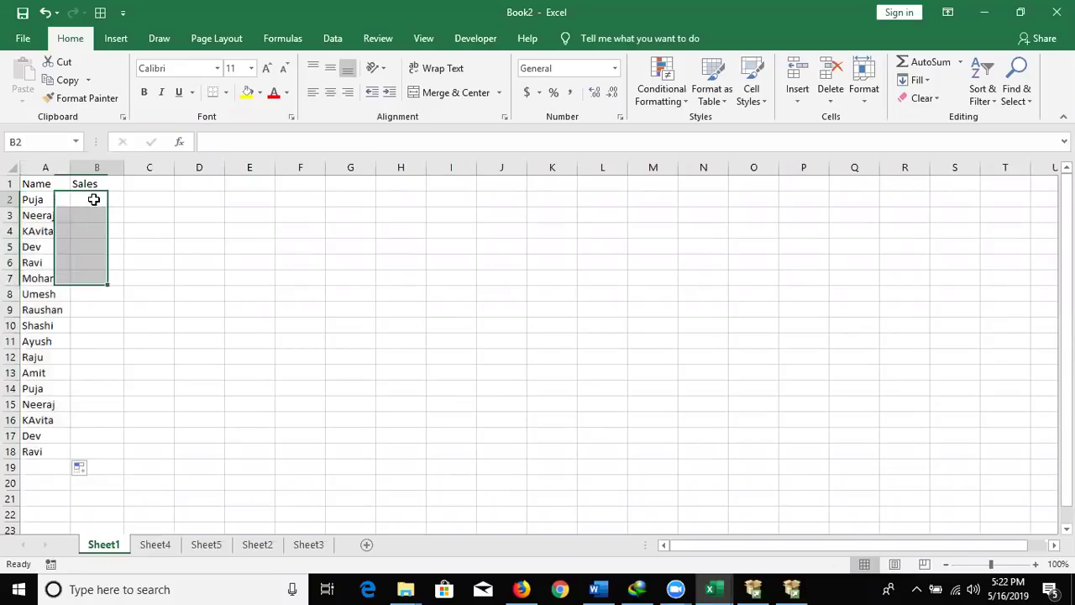
text(=ra)
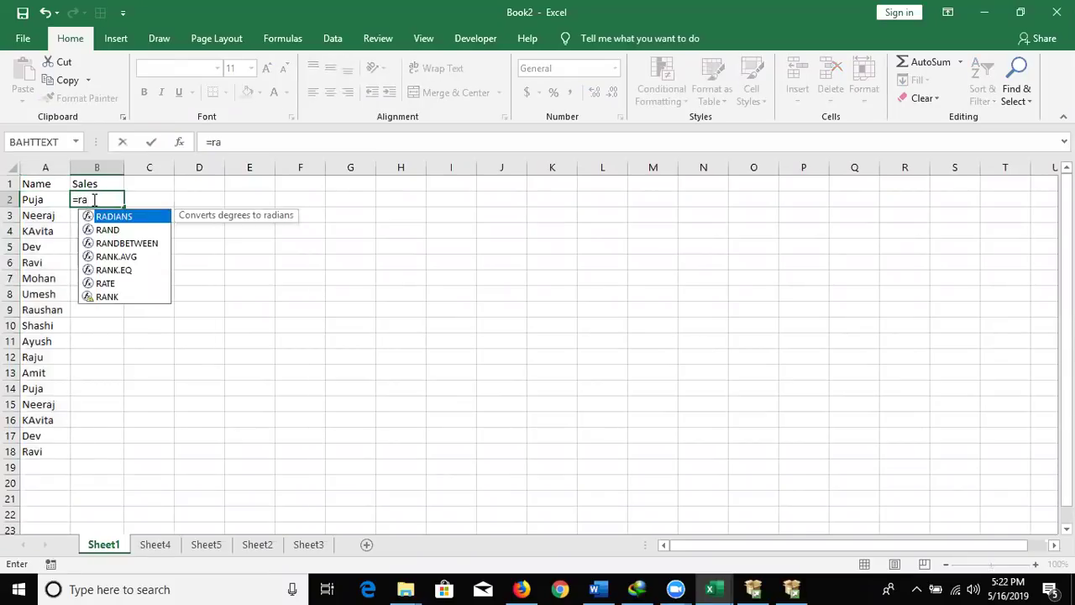
key(Down)
key(Down)
key(Down)
key(Up)
key(Tab)
text(10,99)
key(Return)
key(ctrl+Down)
key(Right)
key(shift+Up)
key(shift+Up)
key(shift+Up)
key(ctrl+shift+Up)
key(ctrl+d)
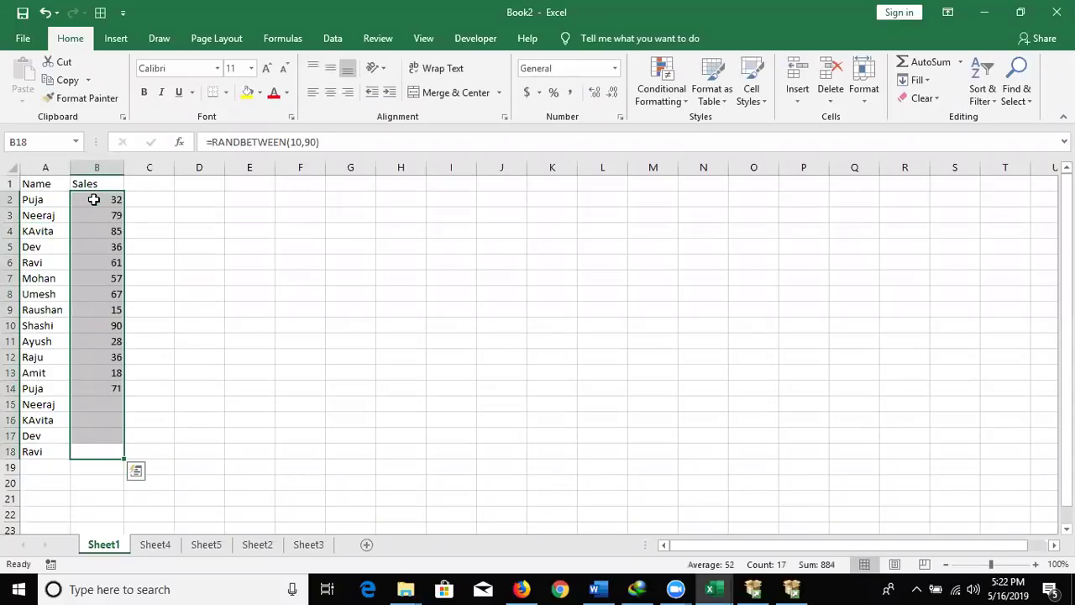
Select the whole A1:B18 Name and Sales table and copy it
key(ctrl+Up)
key(ctrl+Left)
key(ctrl+shift+Right)
key(ctrl+shift+Down)
key(ctrl+c)
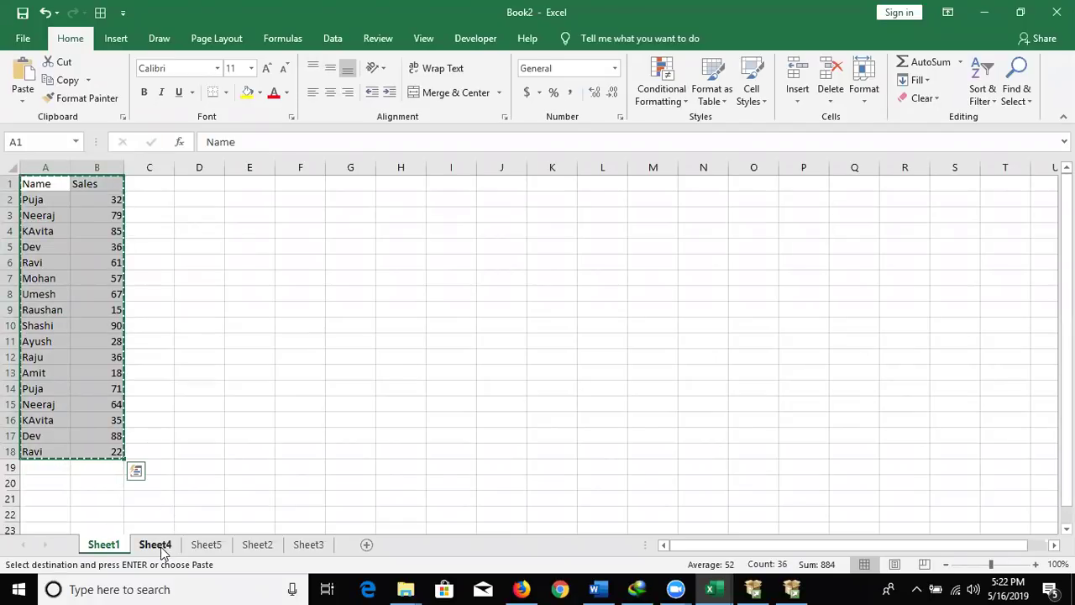
Group Sheet4 through Sheet3 and pick A1 as the paste destination
click(162, 550)
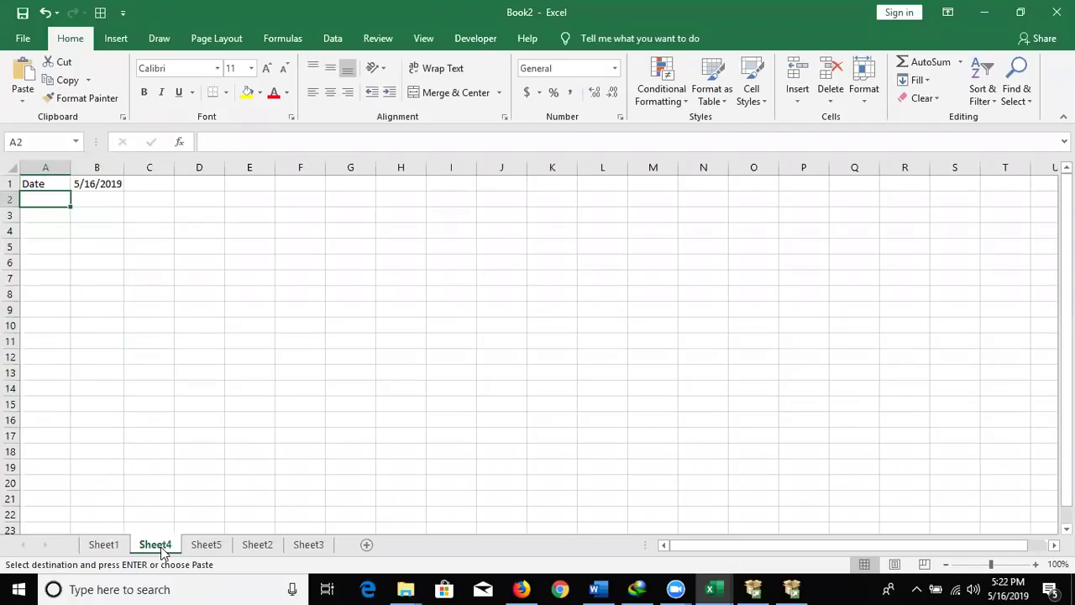
shift+click(320, 548)
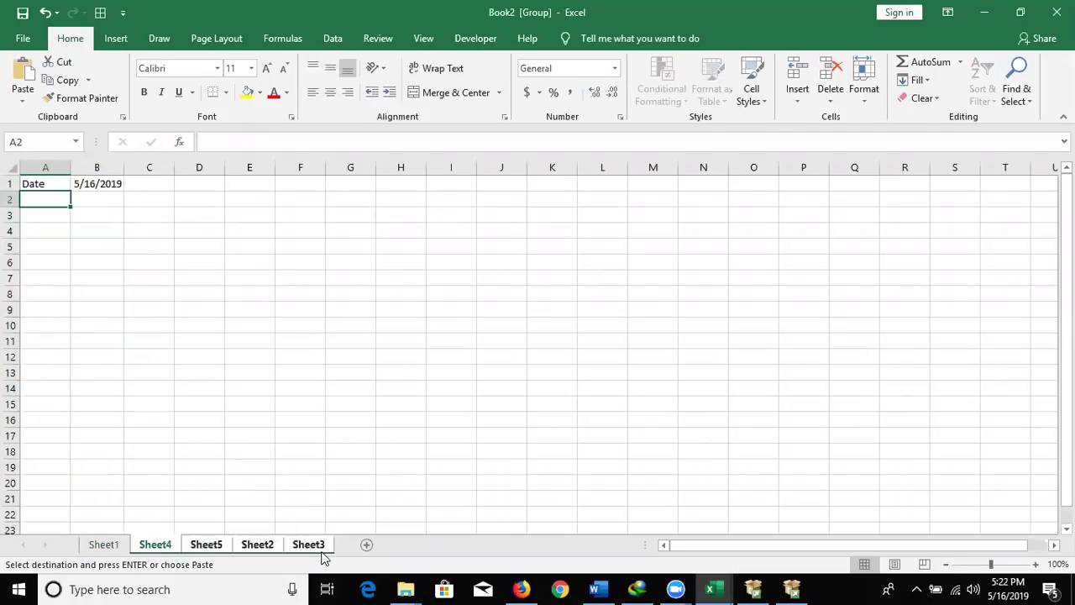
double_click(34, 182)
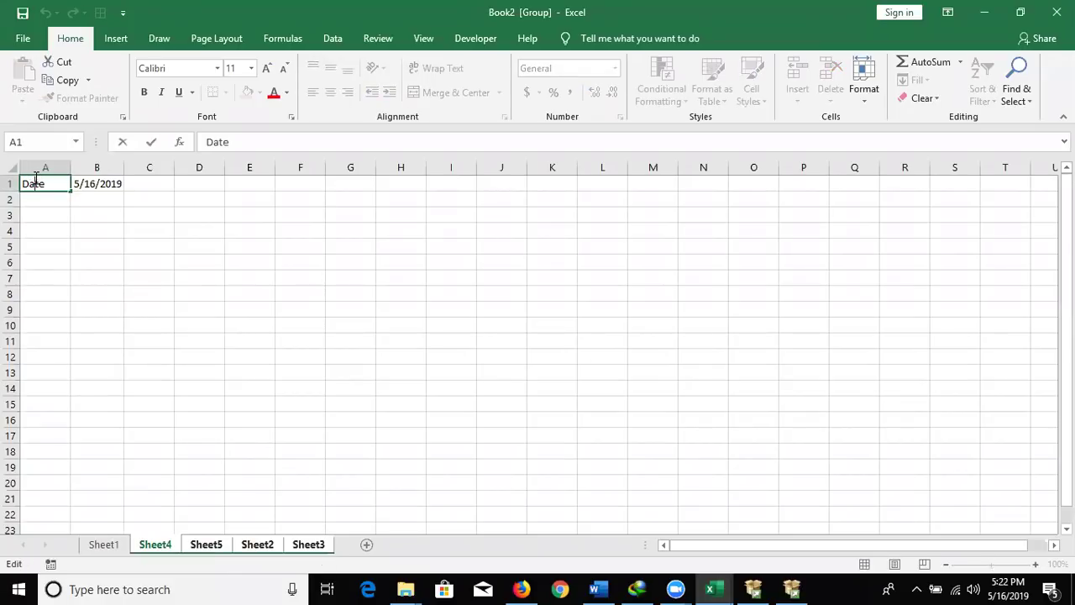
key(Escape)
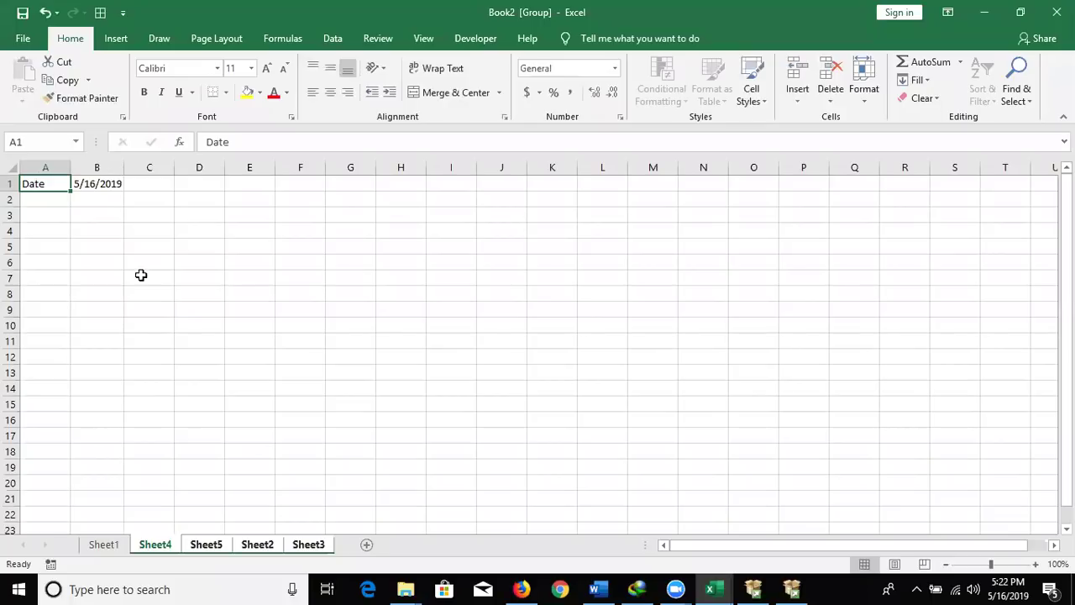
Copy Sheet1's table again and paste it into grouped Sheet4 through Sheet3
click(99, 542)
key(ctrl+c)
click(154, 547)
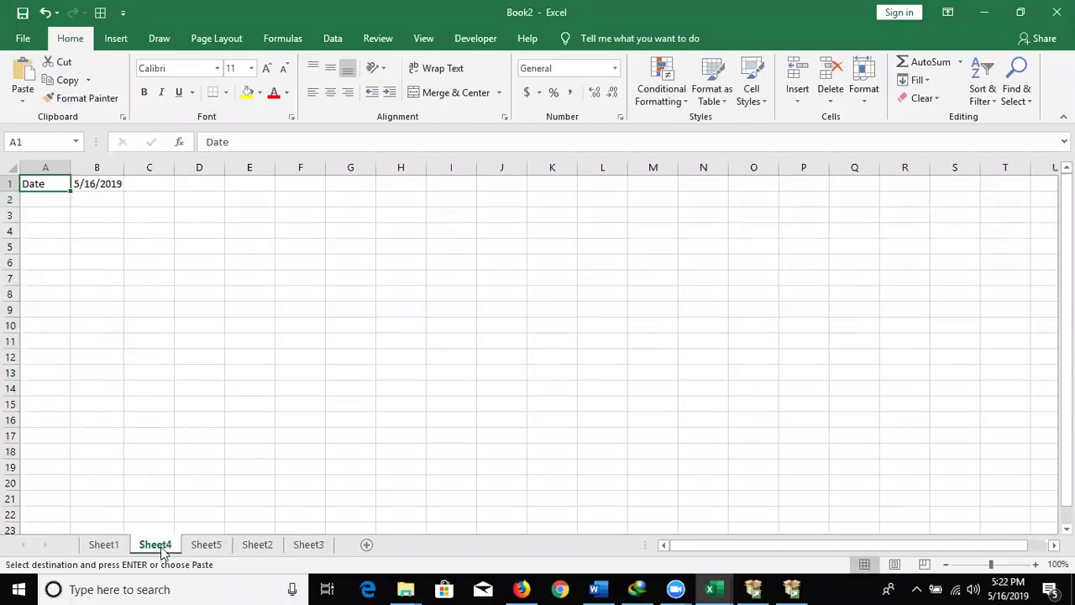
shift+click(303, 549)
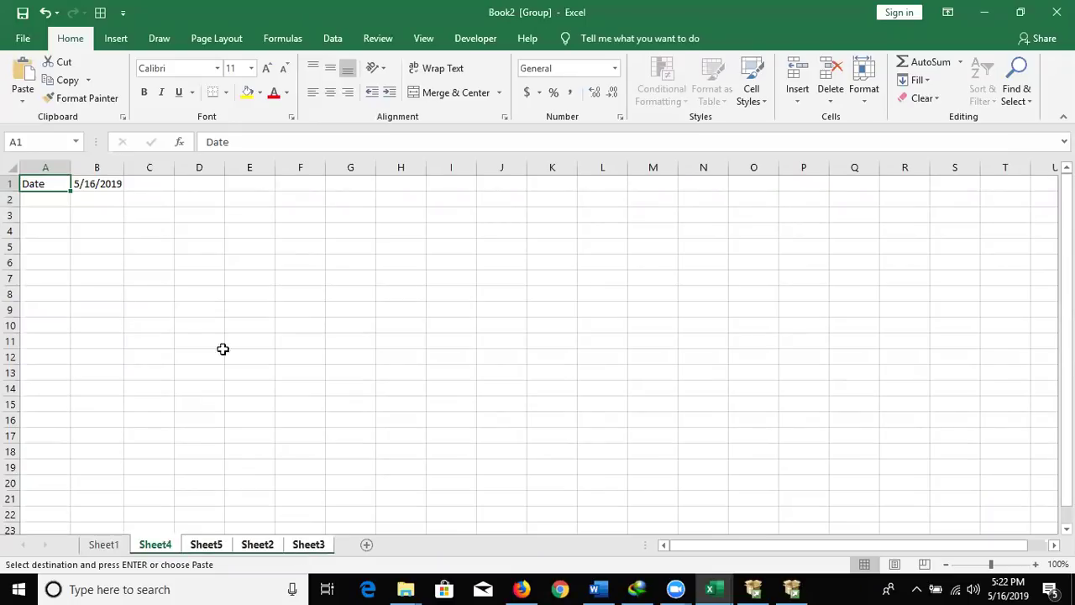
key(ctrl+v)
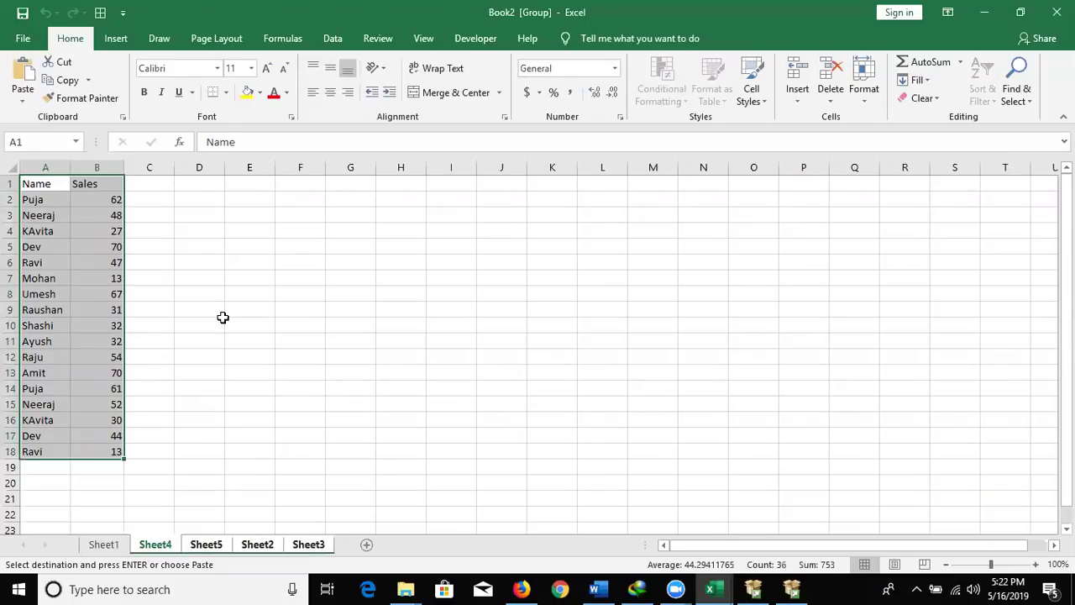
click(109, 420)
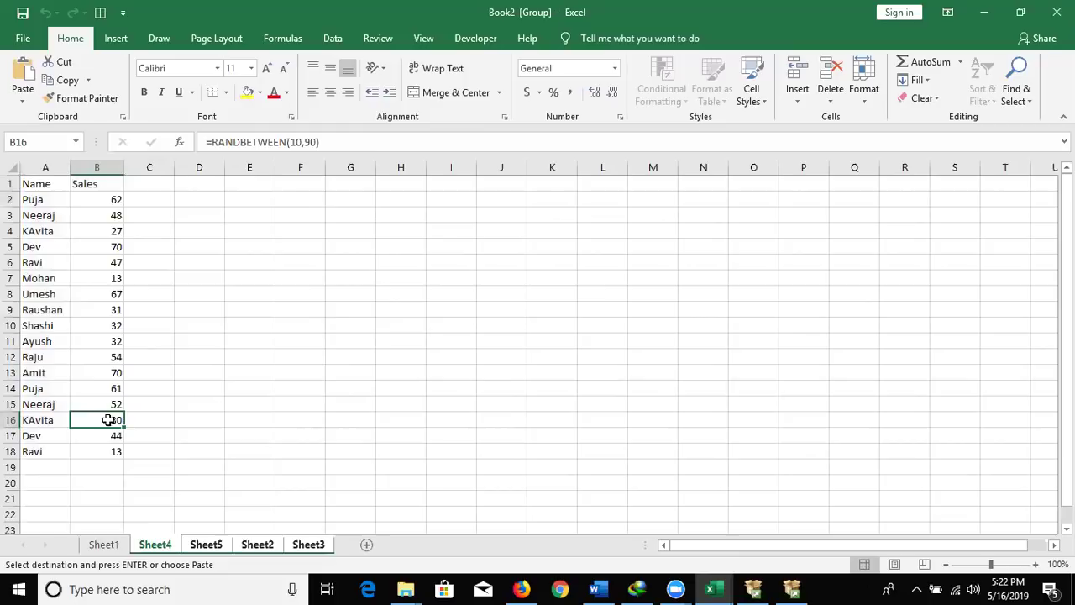
Verify the pasted table on Sheet5, Sheet2, Sheet3, then on each sheet after ungrouping
click(206, 546)
click(271, 548)
click(309, 547)
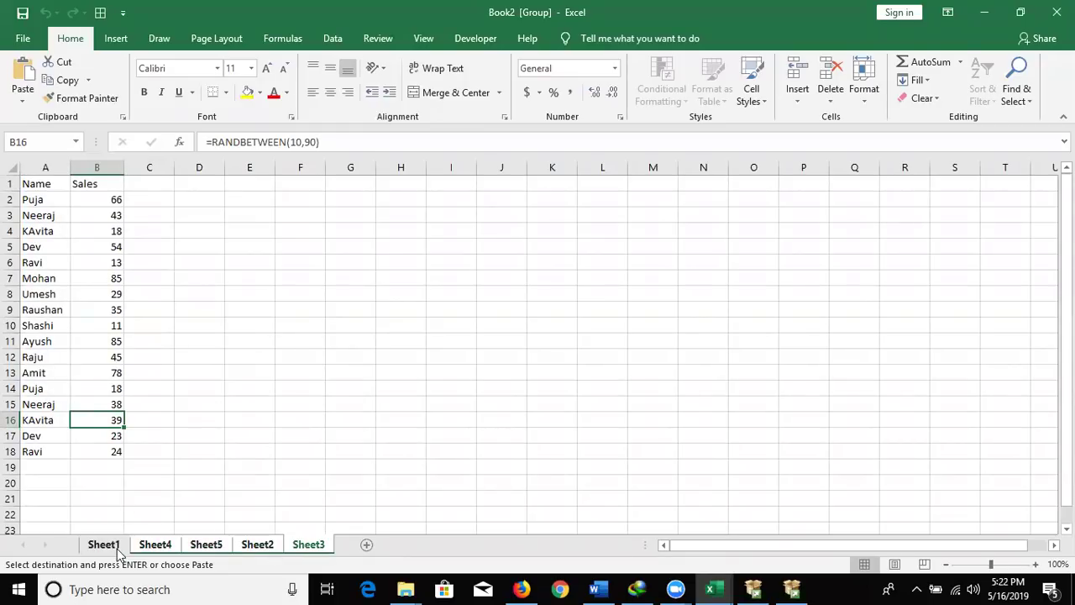
click(119, 552)
key(Escape)
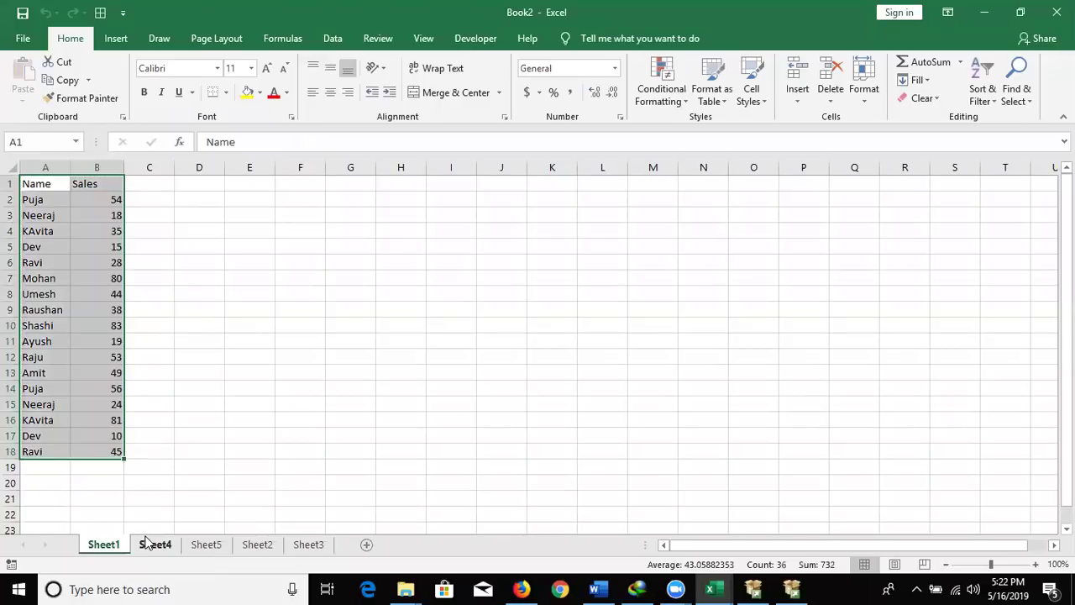
click(150, 544)
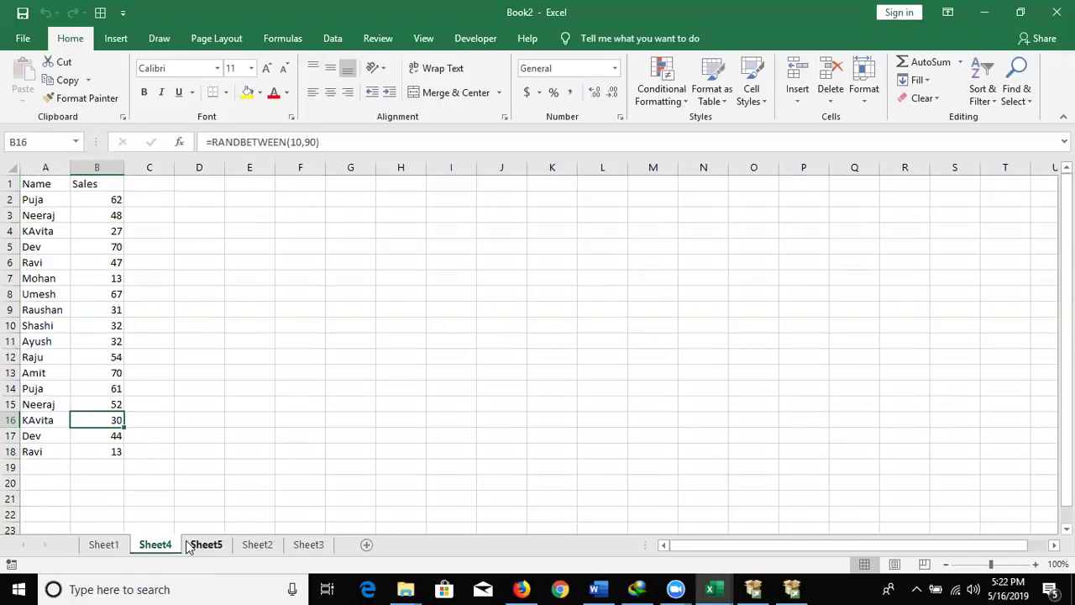
click(193, 546)
click(245, 546)
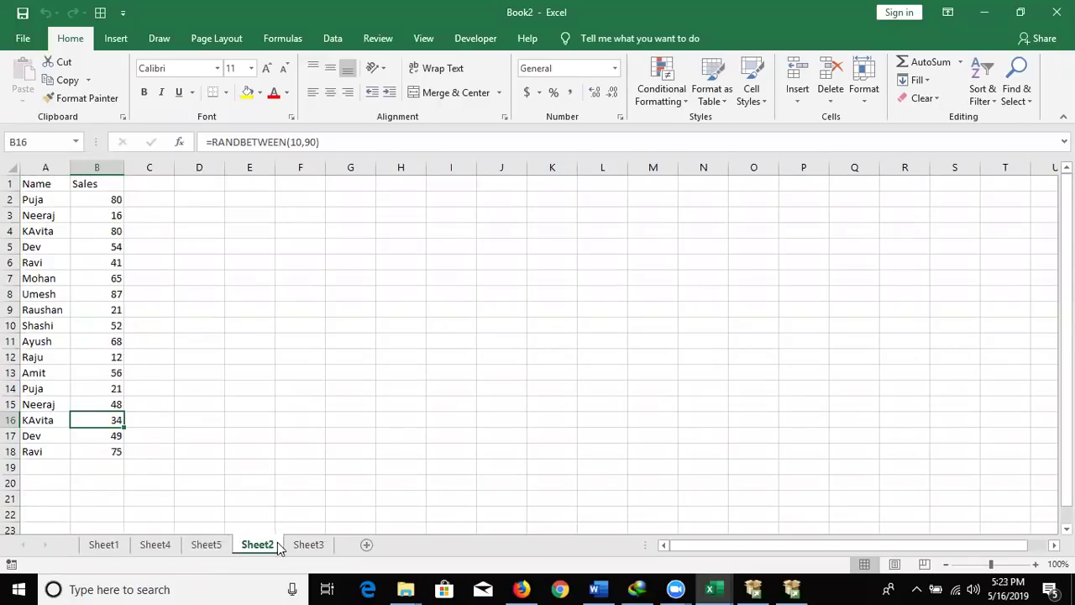
click(287, 546)
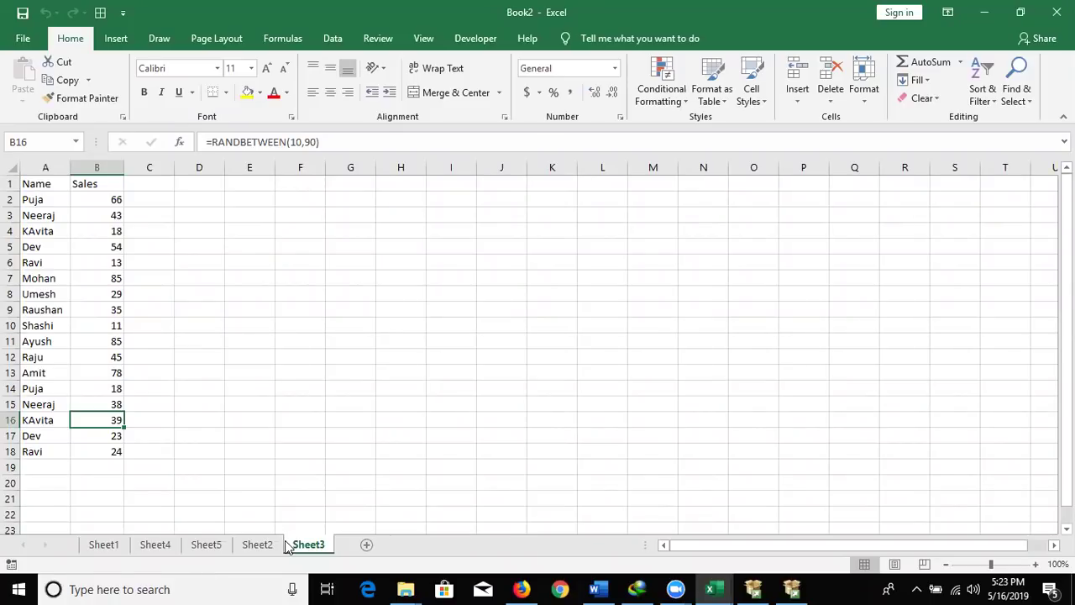
Group all five sales sheets and paste the copied table over itself as values only
shift+click(114, 549)
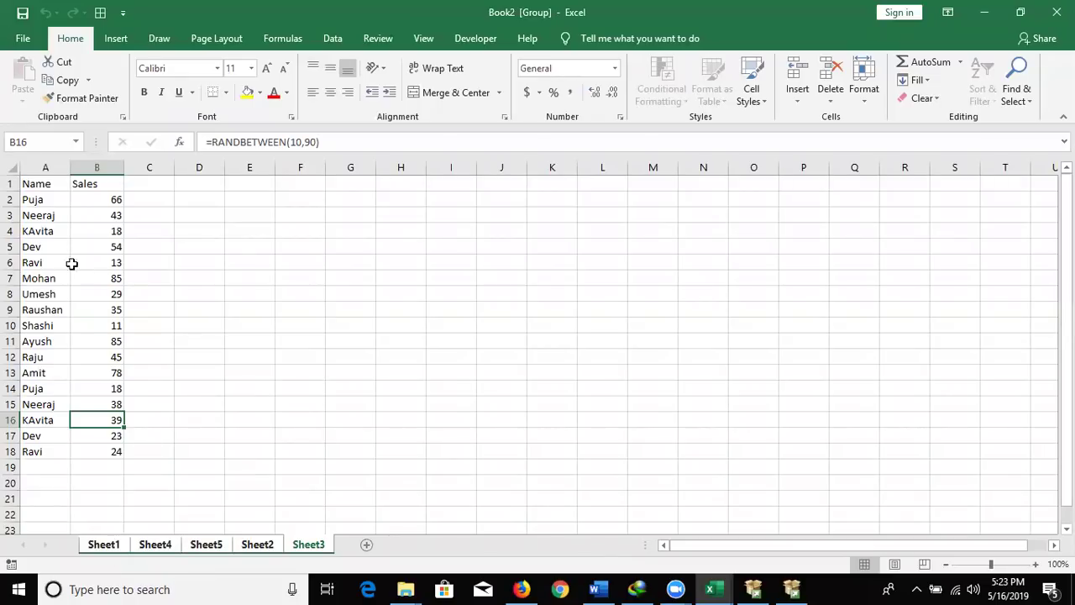
click(34, 181)
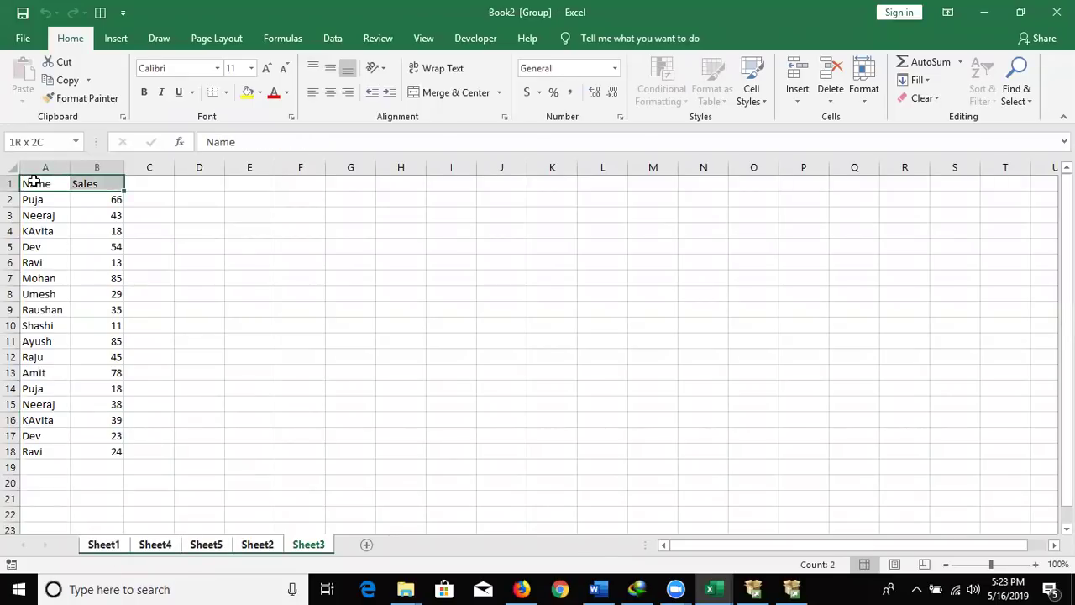
key(ctrl+a)
key(ctrl+c)
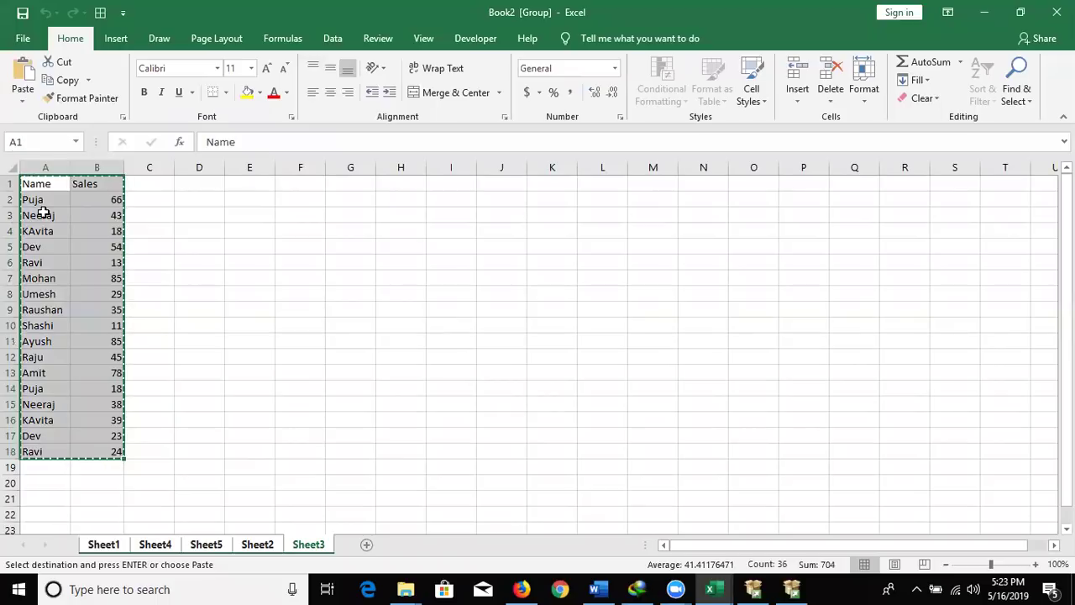
right_click(48, 220)
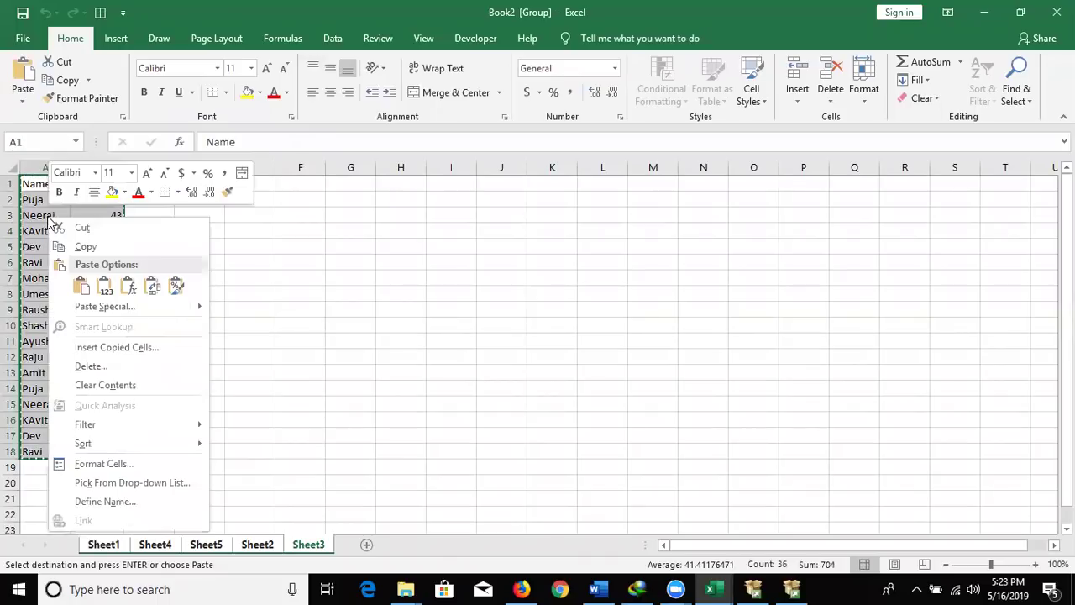
click(89, 307)
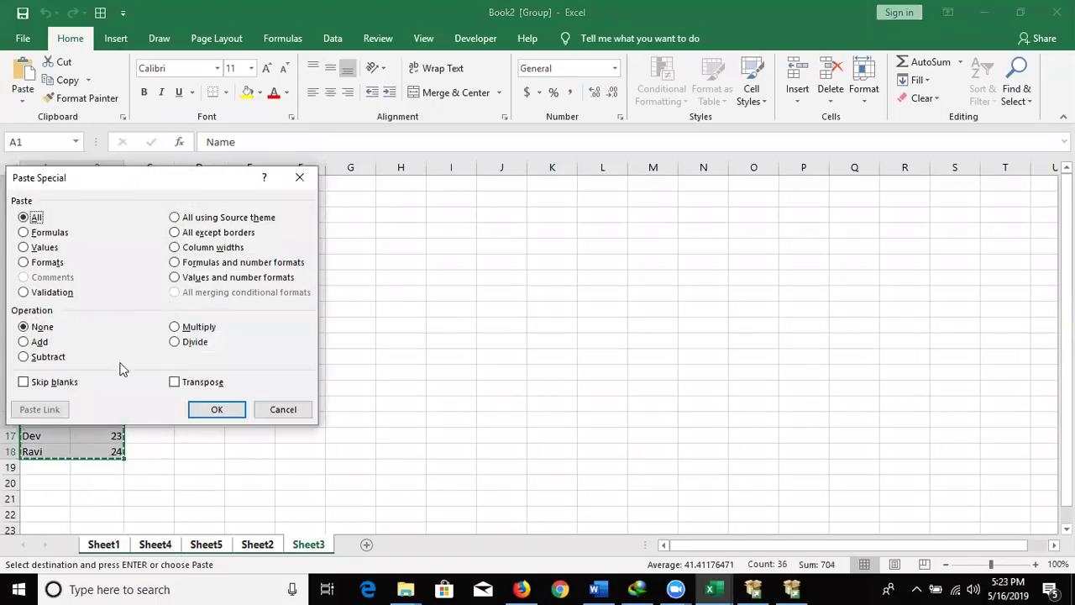
click(48, 252)
key(Return)
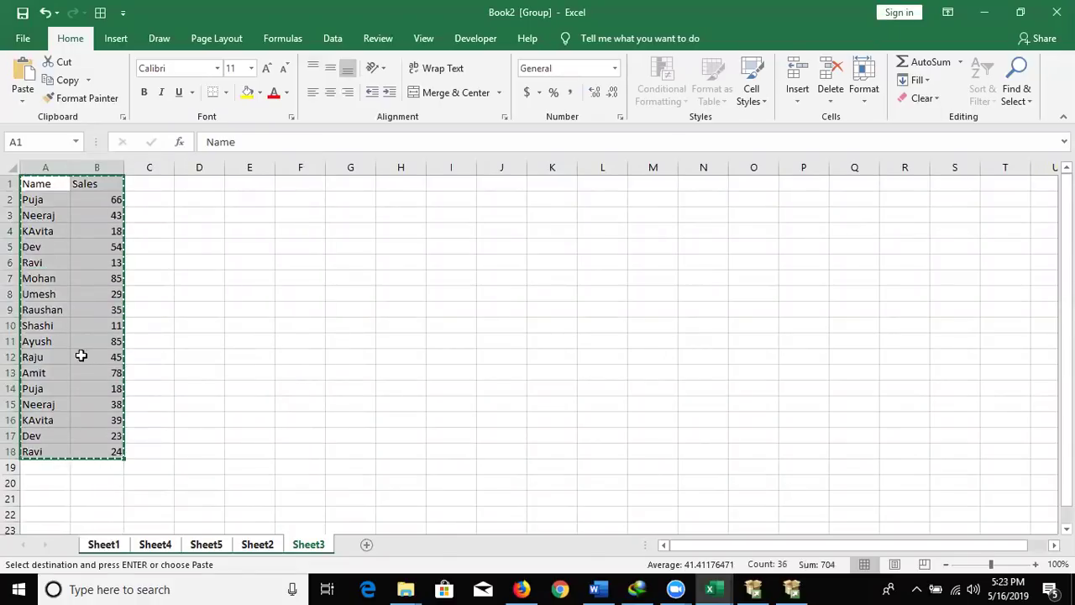
Confirm each sales sheet now holds plain numbers, then add a new empty sheet
click(103, 545)
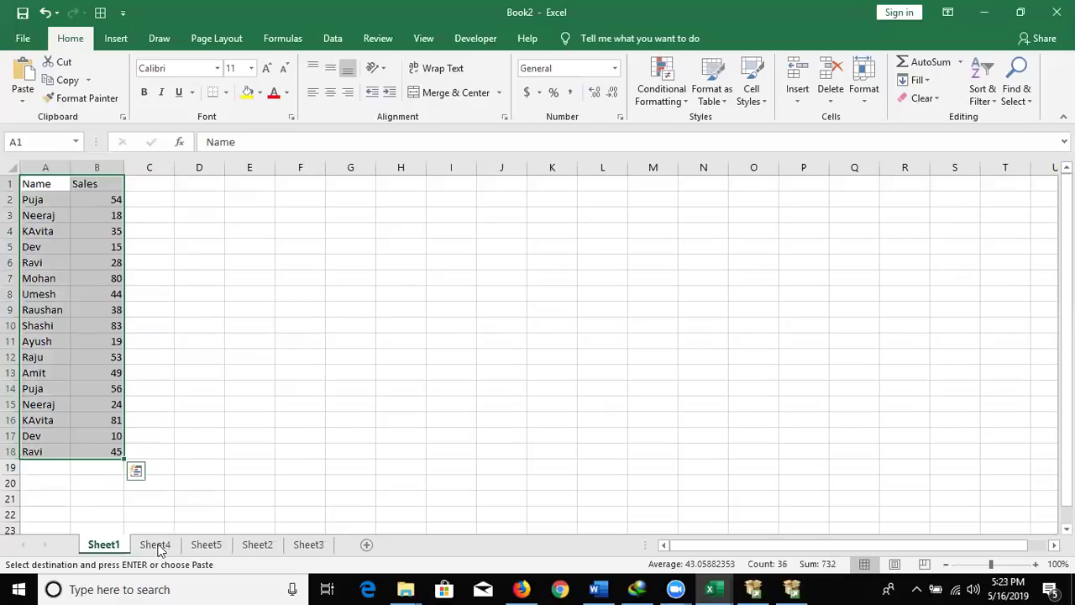
click(156, 544)
click(202, 544)
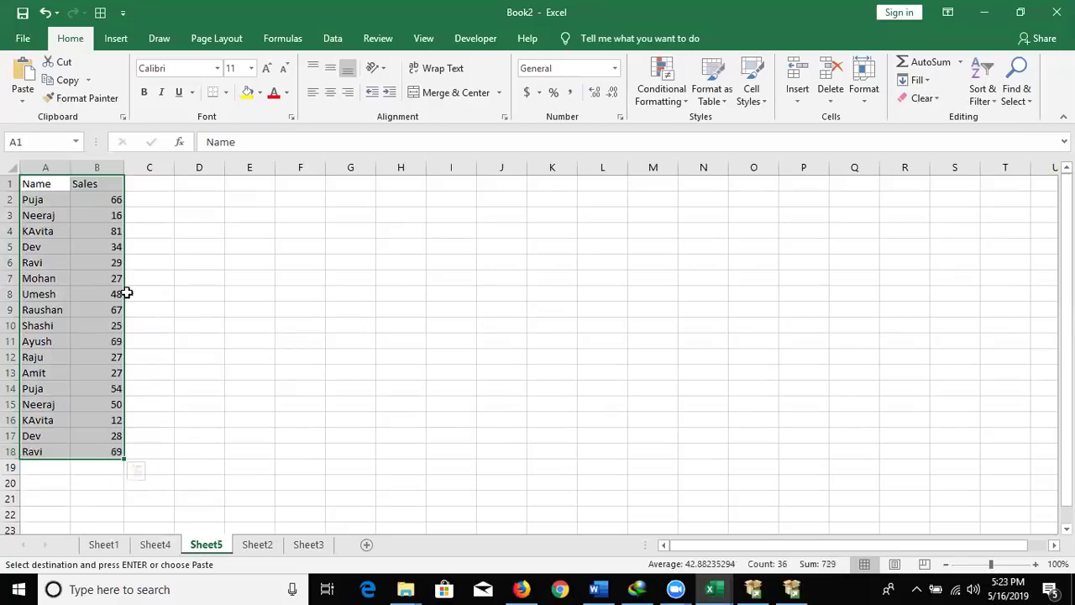
click(120, 294)
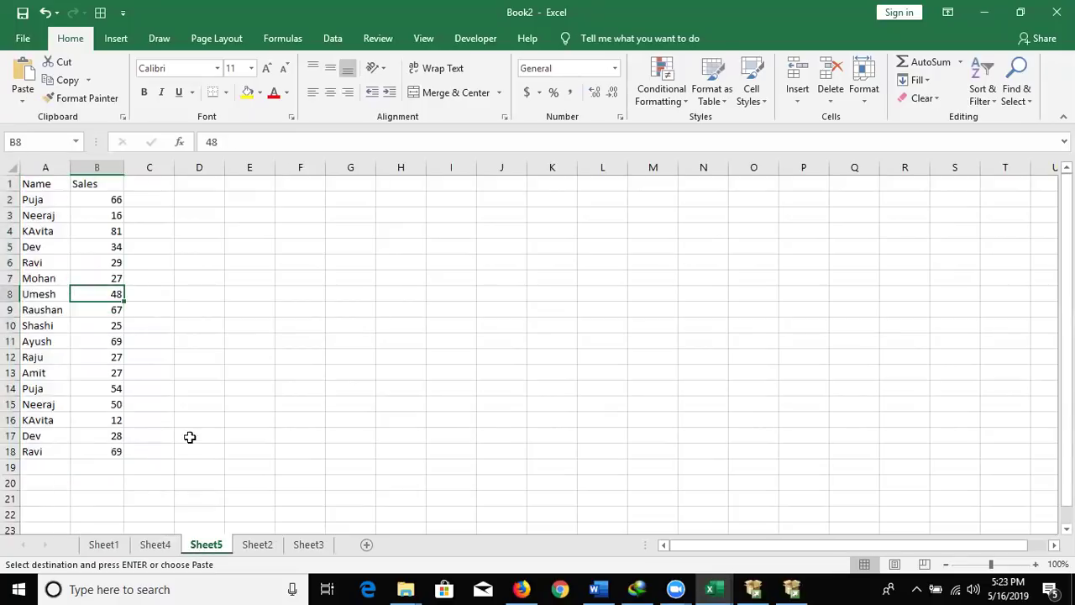
click(258, 546)
click(300, 548)
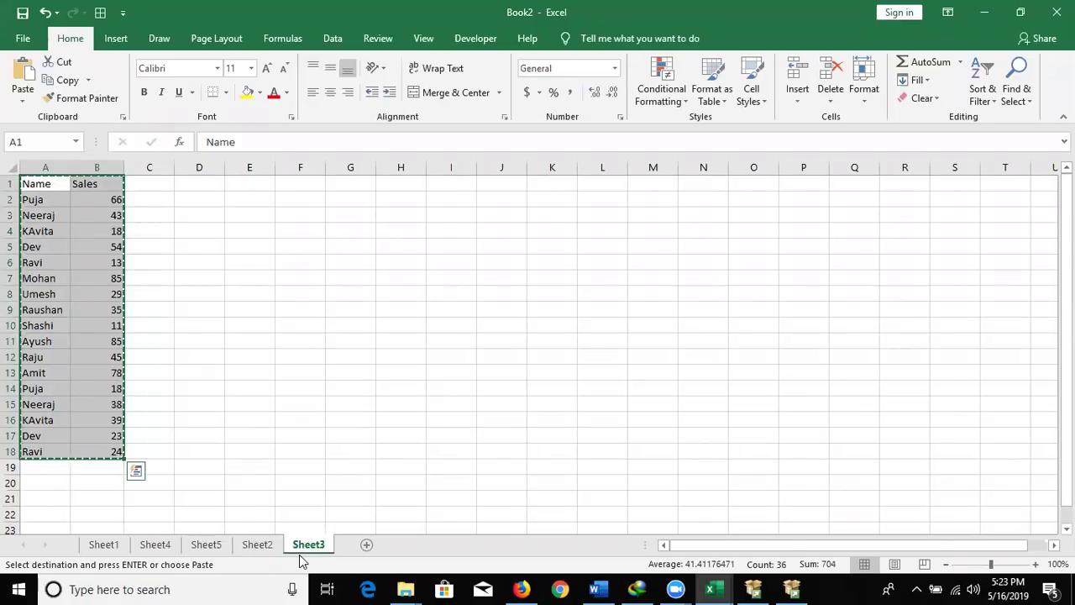
click(367, 546)
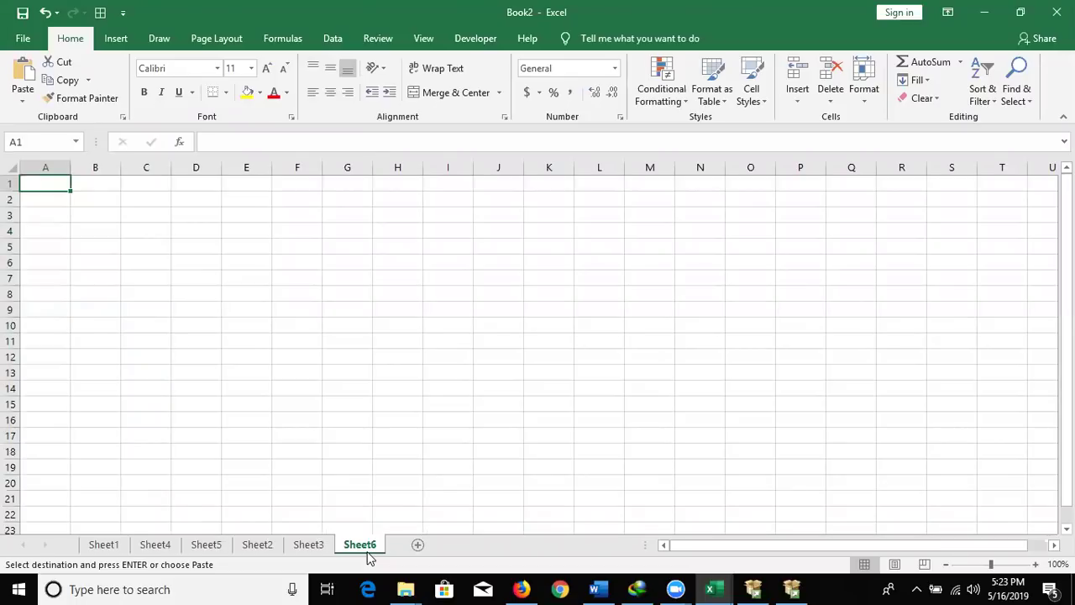
Rename the new Sheet6 tab to Data
double_click(361, 542)
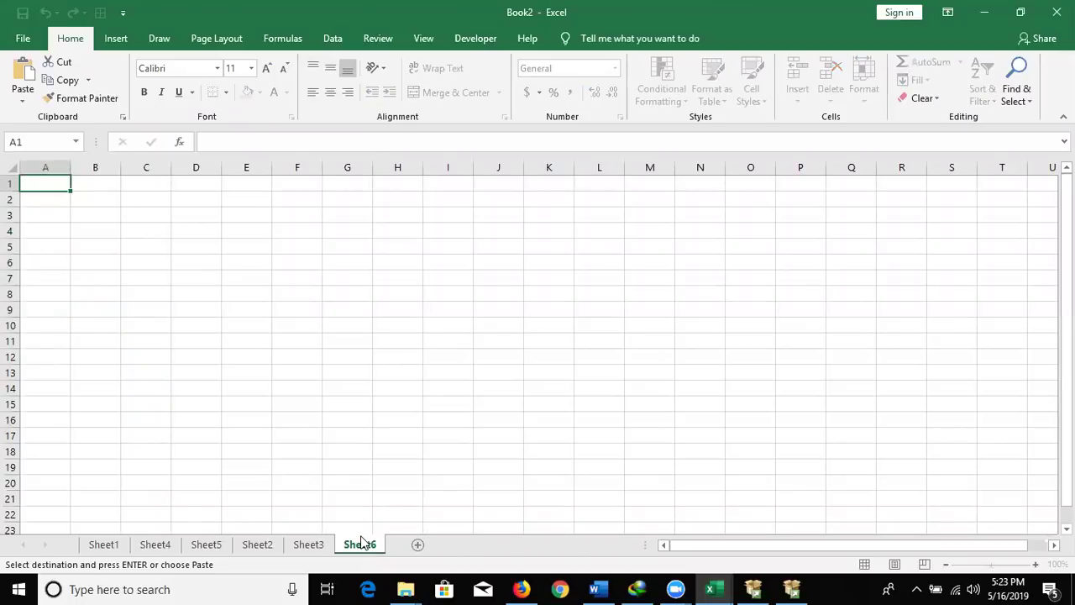
double_click(361, 546)
text(Data)
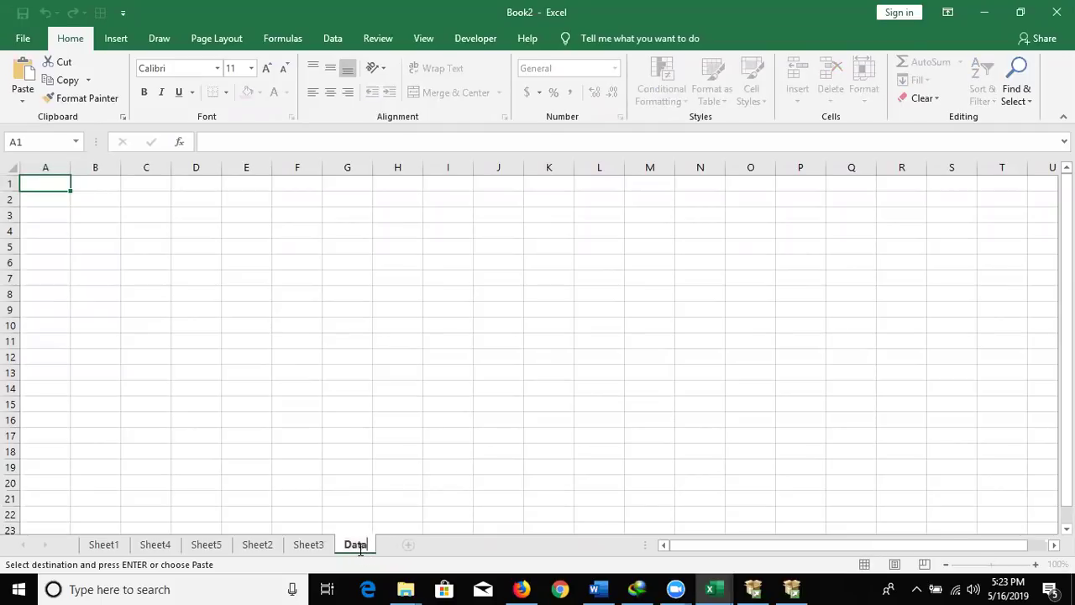
click(265, 420)
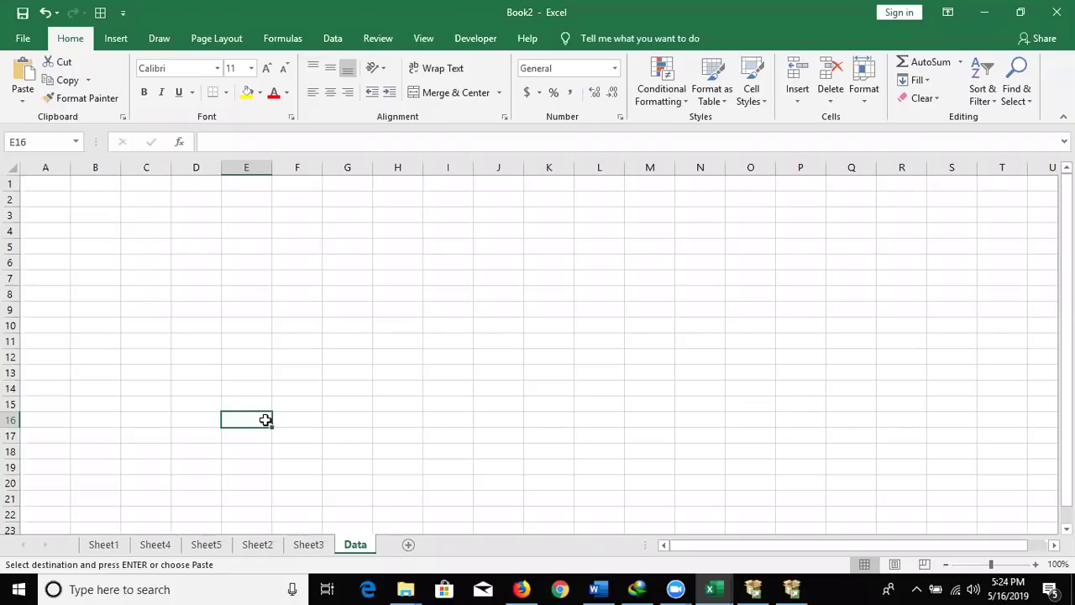
Group Sheet1 through Sheet3 and select the Sales column from B1 down
click(92, 548)
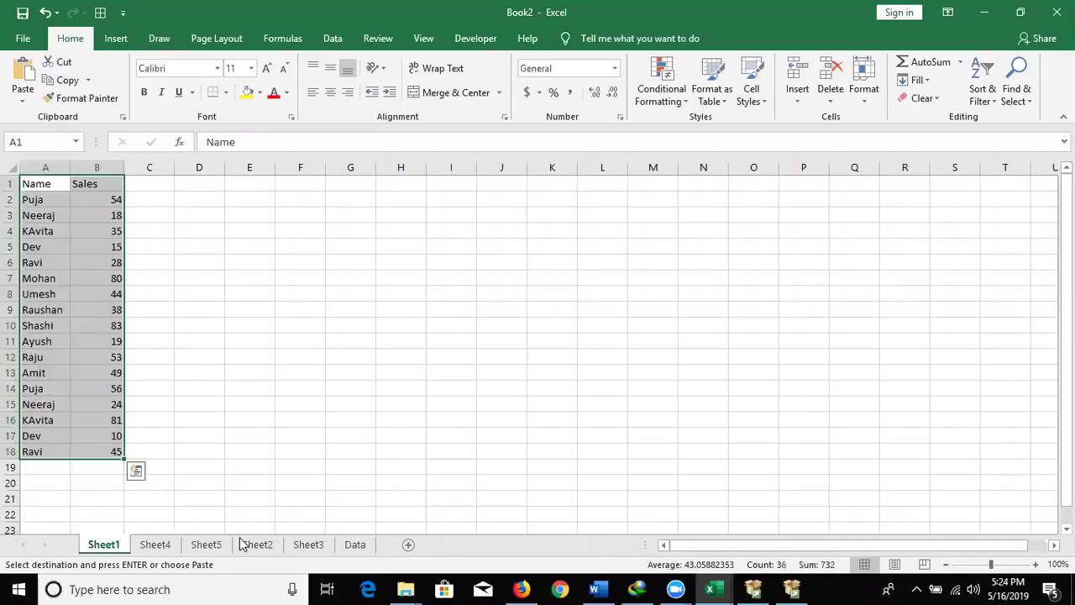
shift+click(316, 546)
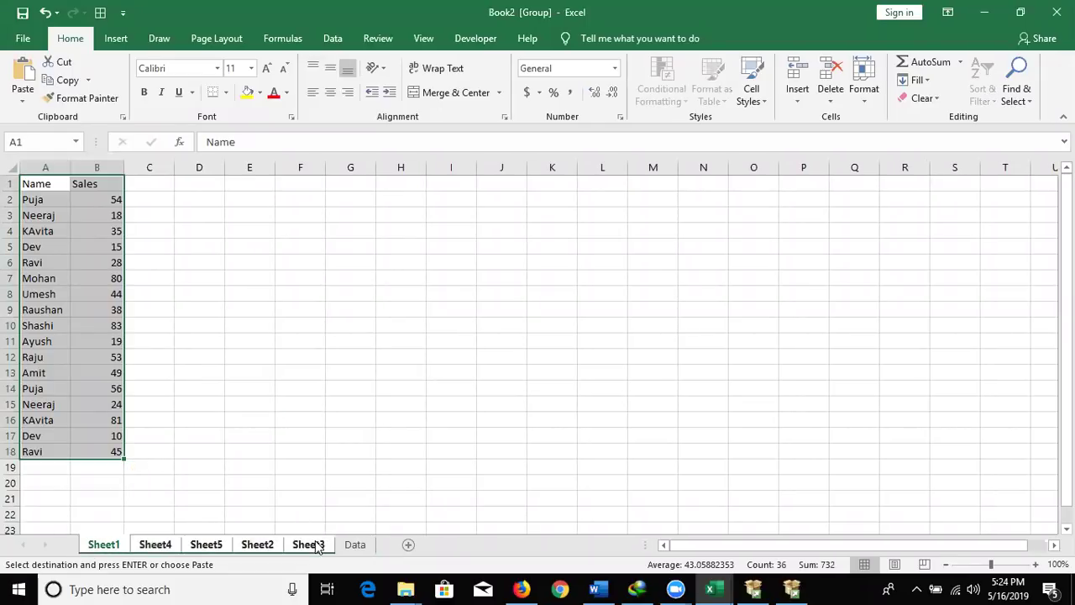
click(34, 327)
click(47, 190)
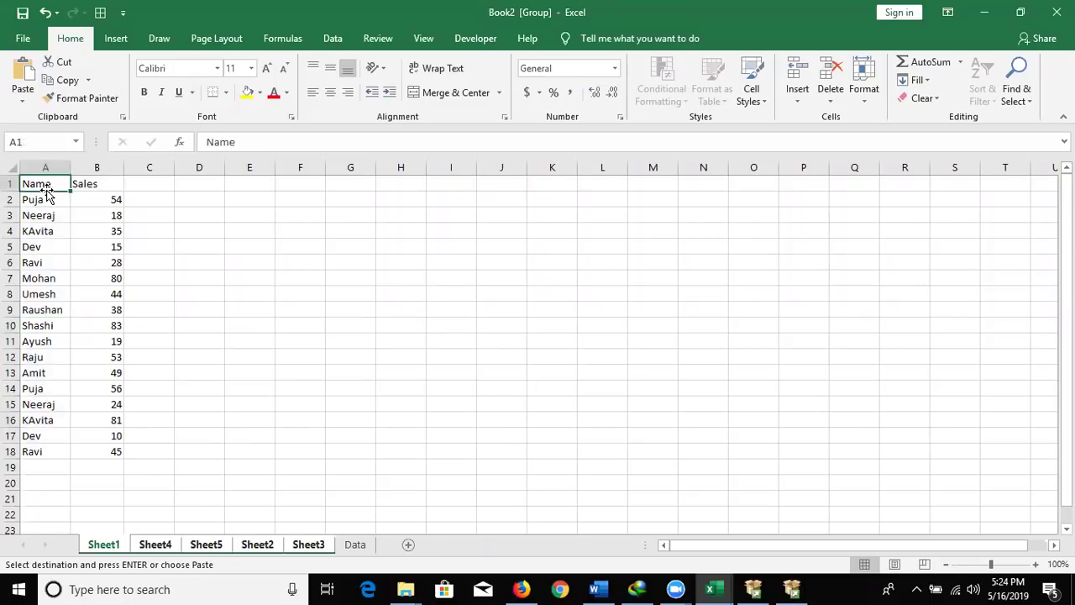
key(Right)
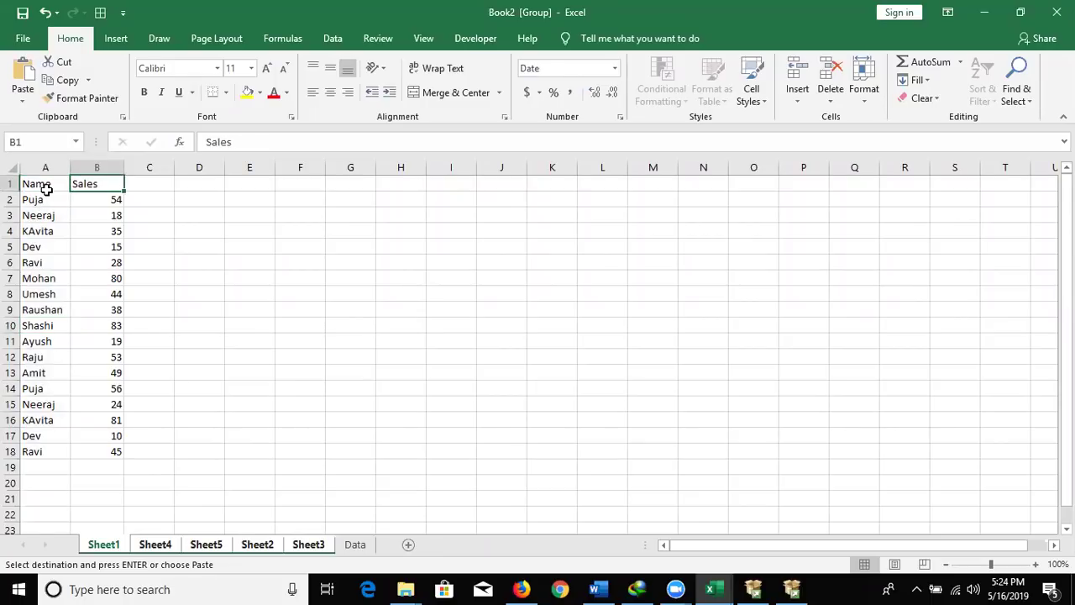
key(ctrl+shift+Down)
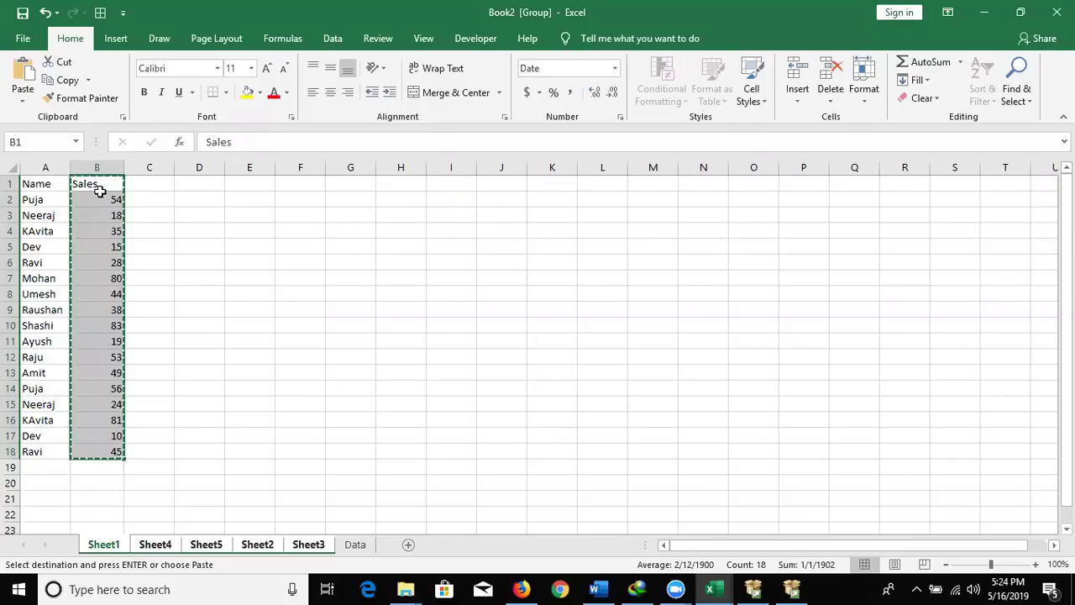
Cancel the pending copy and select Mohan's and Umesh's sales in B7:B8
key(Escape)
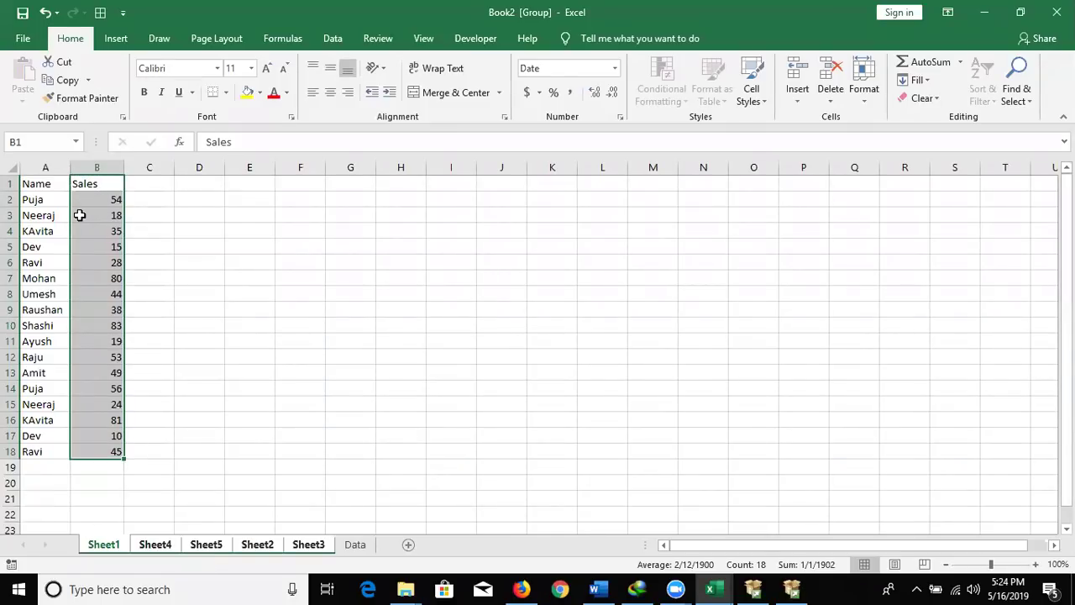
click(108, 277)
drag(109, 297, 109, 301)
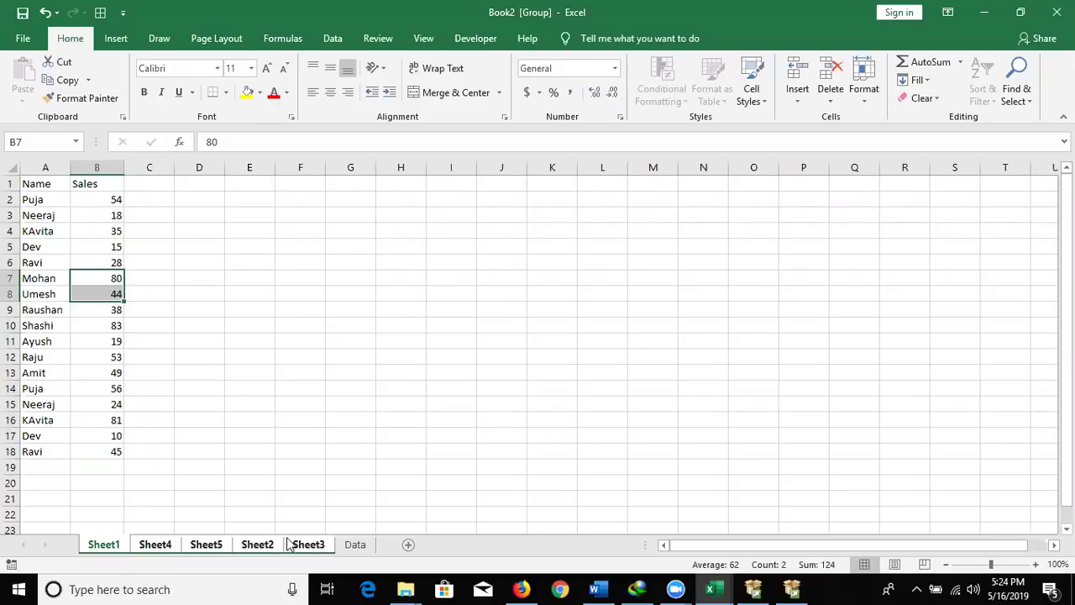
Ungroup via the Data tab, then view Sheet1, Sheet4, Sheet5, Sheet2 and Sheet3 in turn
click(349, 546)
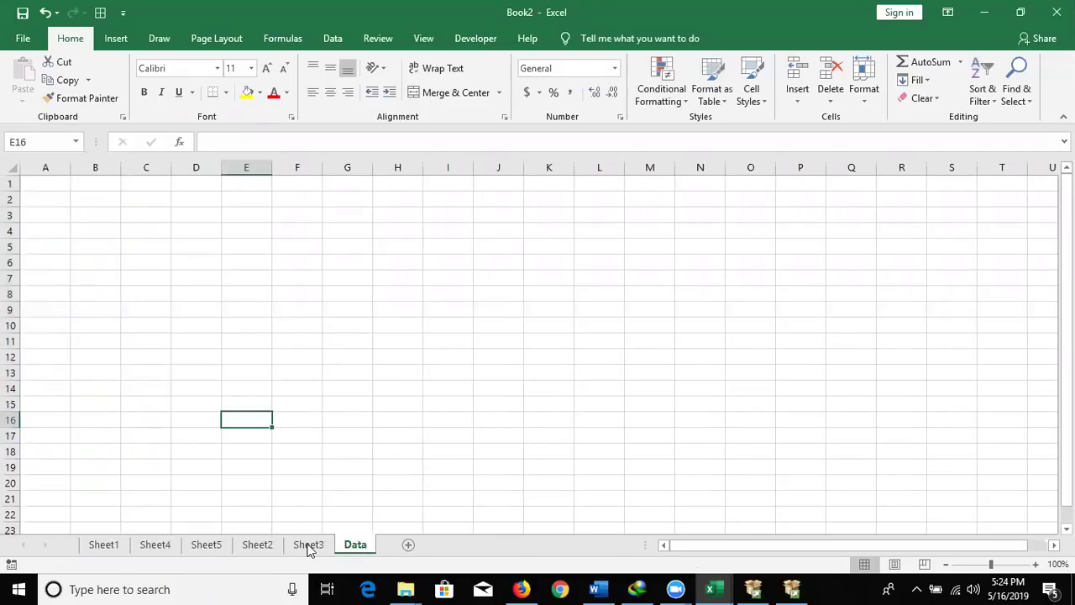
click(116, 544)
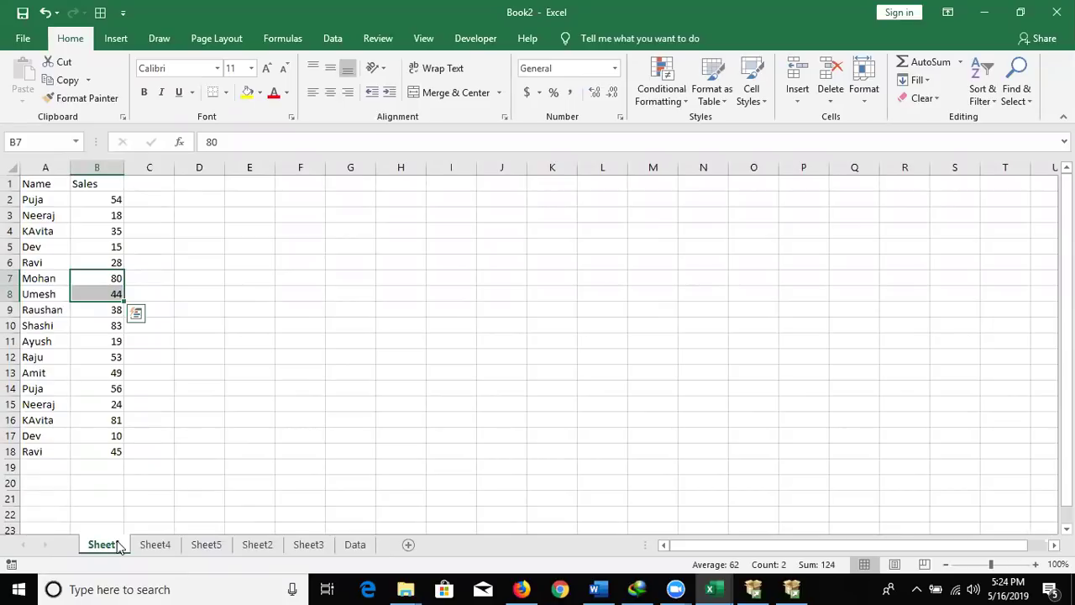
click(153, 546)
click(202, 547)
click(255, 547)
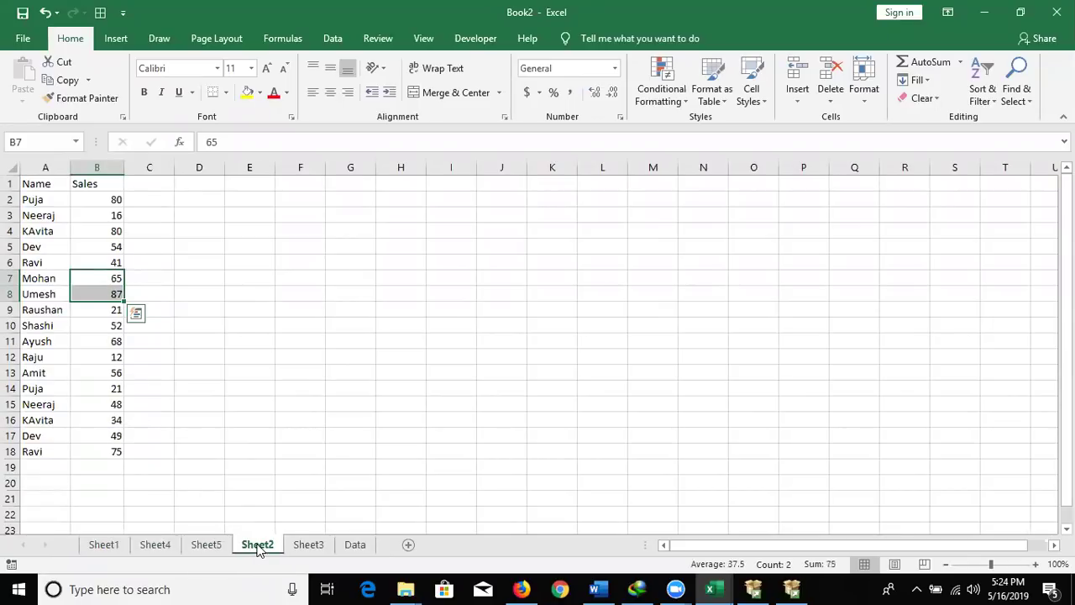
click(304, 548)
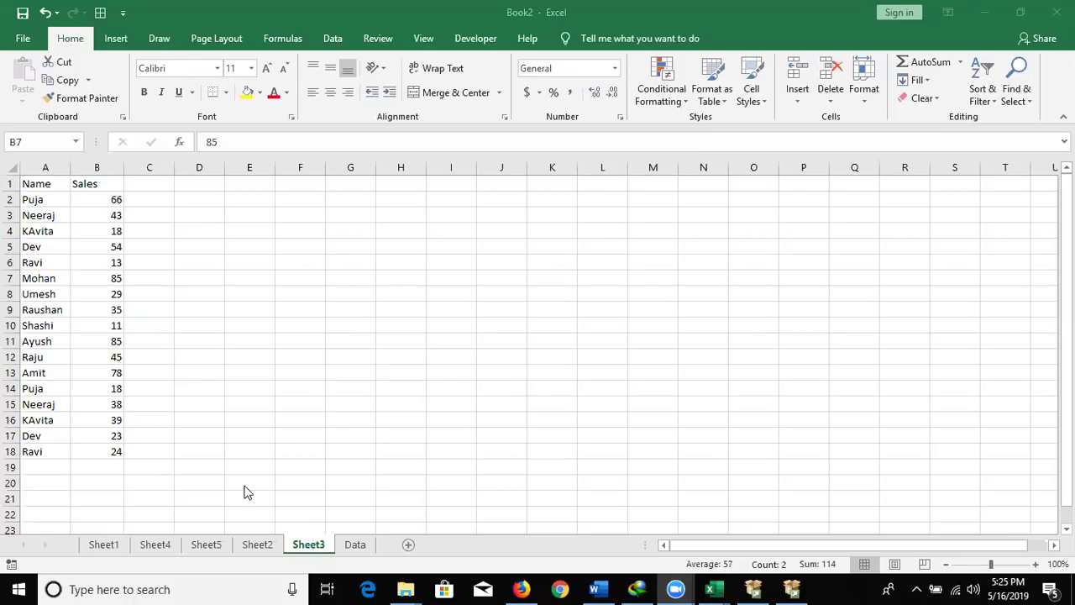
click(124, 552)
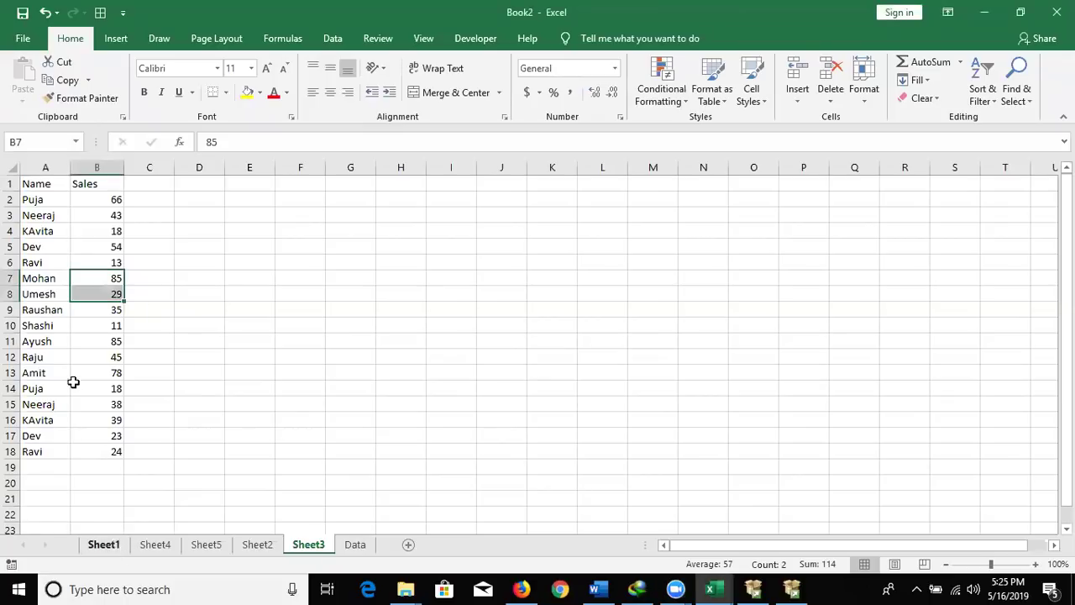
Copy Sheet1's Name and Sales table and paste it into A1 of the Data sheet
click(104, 543)
click(63, 262)
key(ctrl+Home)
key(ctrl+shift+Right)
key(ctrl+shift+Down)
key(ctrl+c)
click(351, 546)
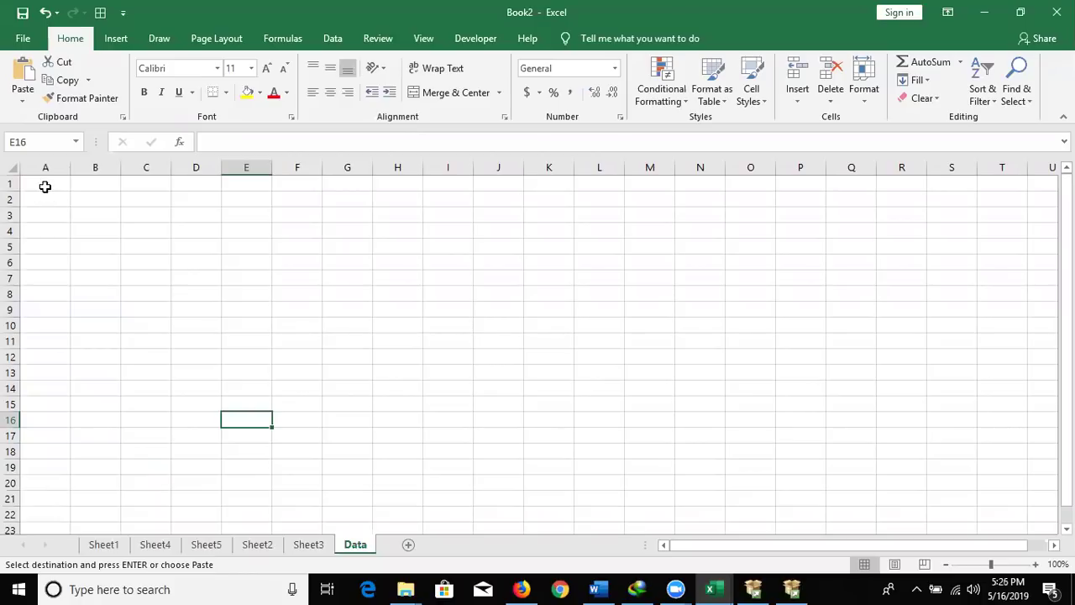
click(45, 186)
key(ctrl+v)
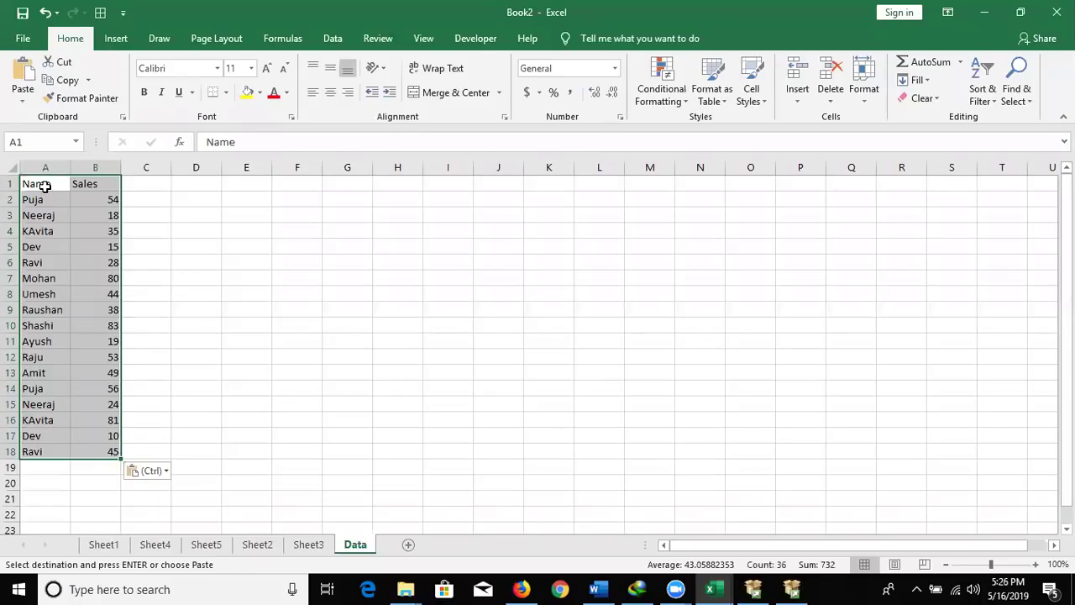
Copy Sheet4's list, paste it at Data!A19, undo that, then paste again
click(153, 545)
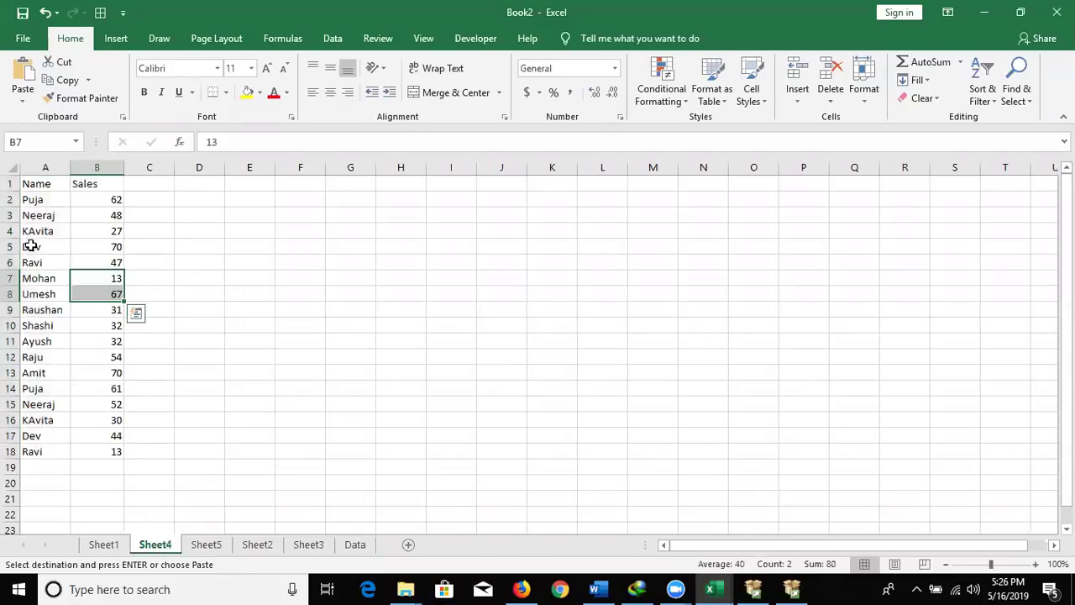
click(37, 220)
key(ctrl+Up)
key(shift+Right)
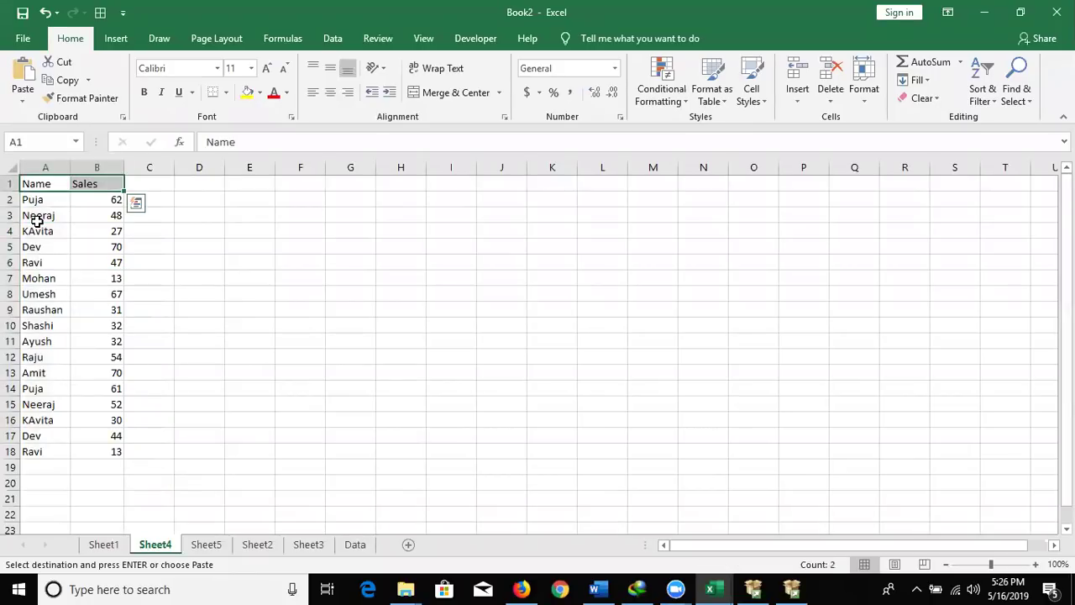
key(ctrl+shift+Down)
key(ctrl+c)
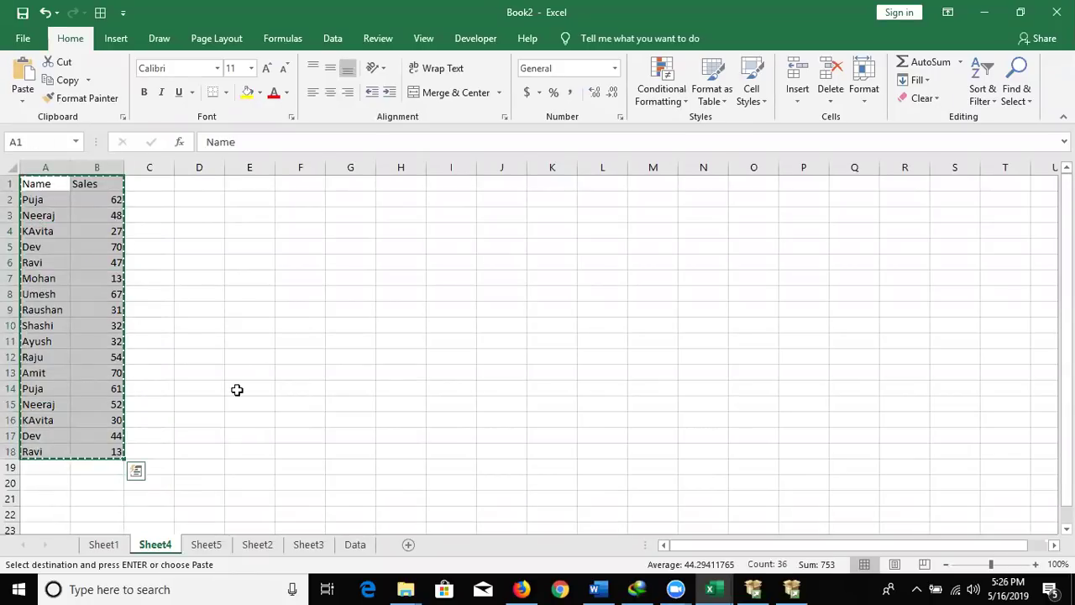
click(353, 545)
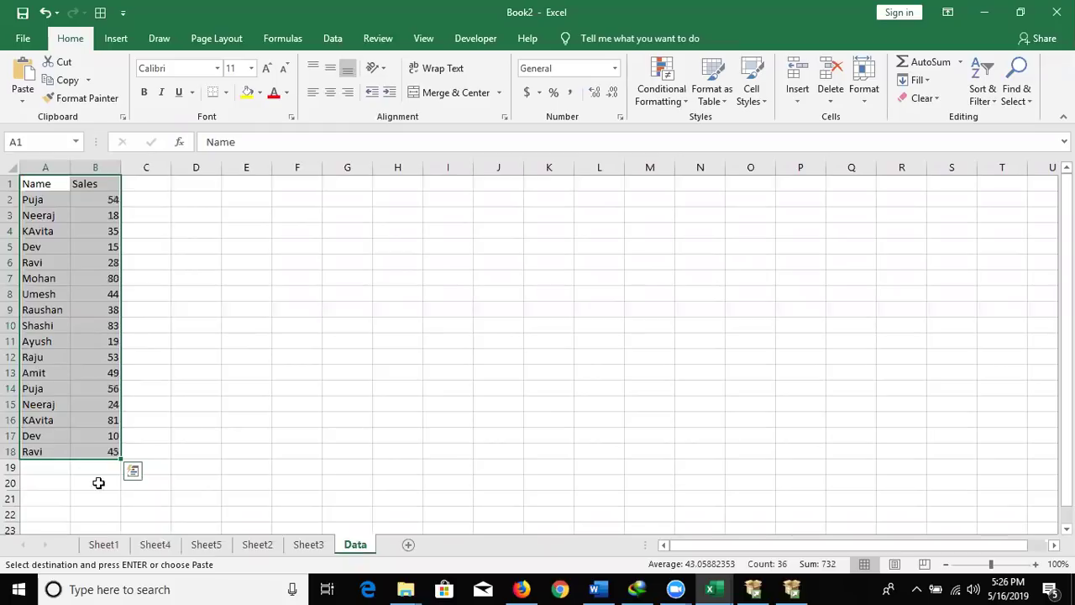
click(50, 470)
key(ctrl+v)
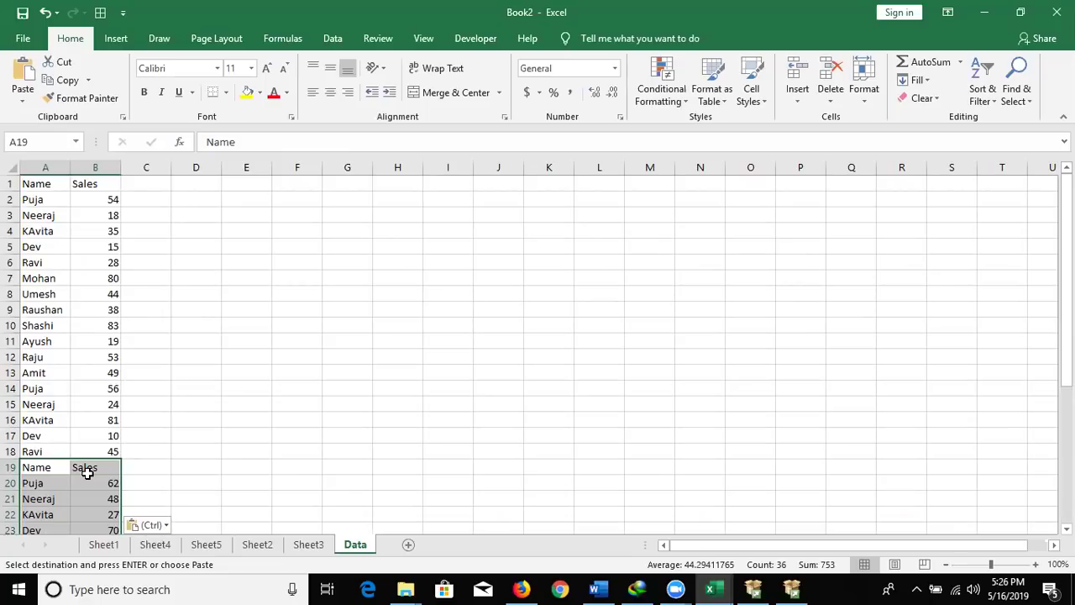
key(ctrl+z)
key(ctrl+z)
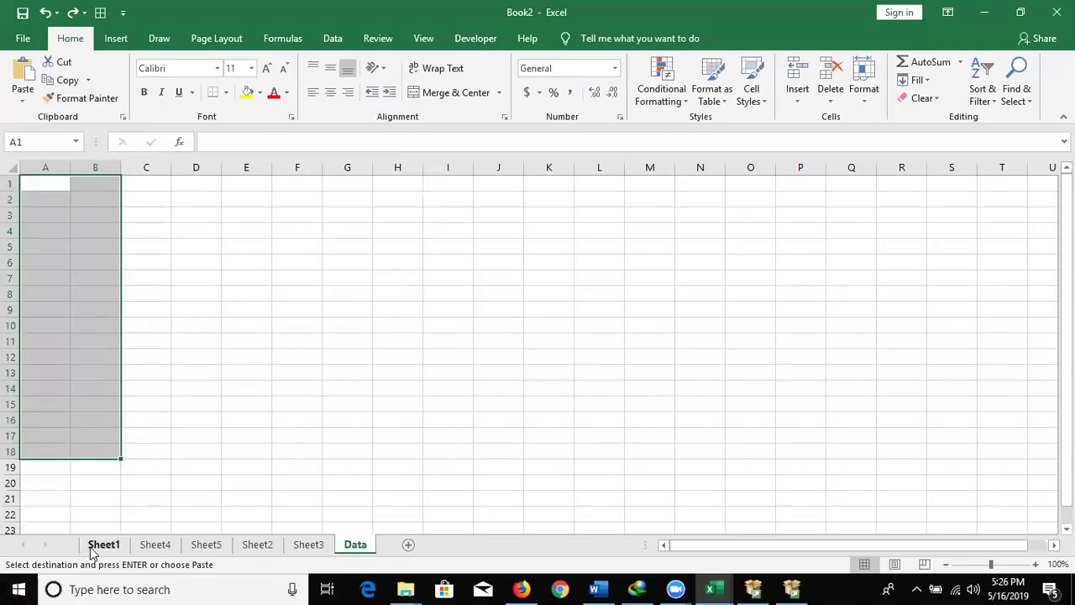
key(ctrl+v)
Open the Office Clipboard pane and copy Sheet1's A1:B18 list into it
key(Escape)
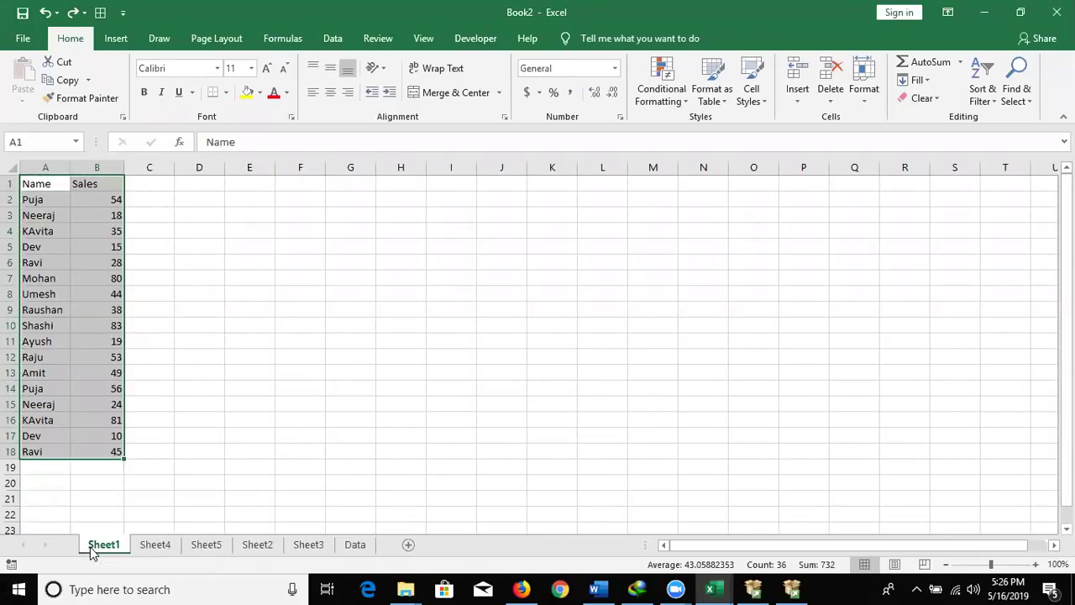
click(48, 184)
click(123, 117)
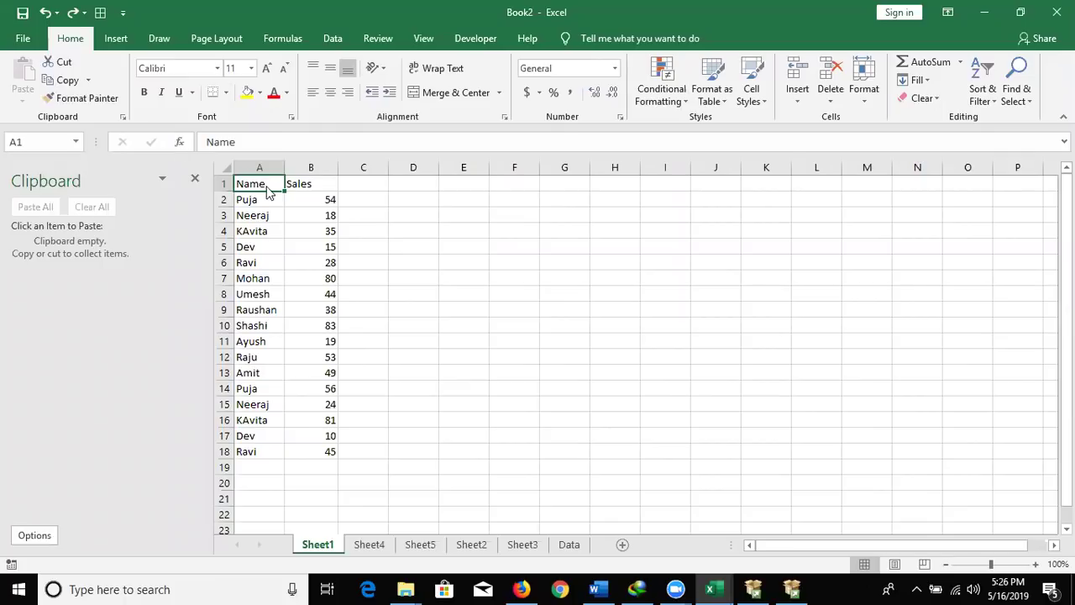
key(ctrl+shift+Right)
key(ctrl+shift+Down)
key(ctrl+c)
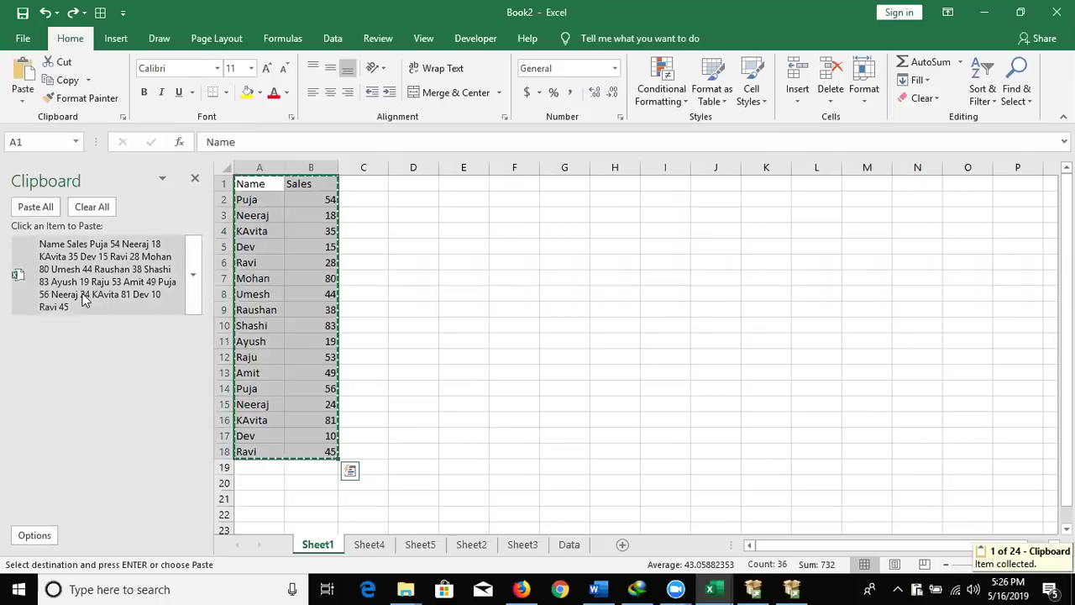
Copy the A2:B18 rows from Sheet4 and Sheet5 to the clipboard
click(372, 547)
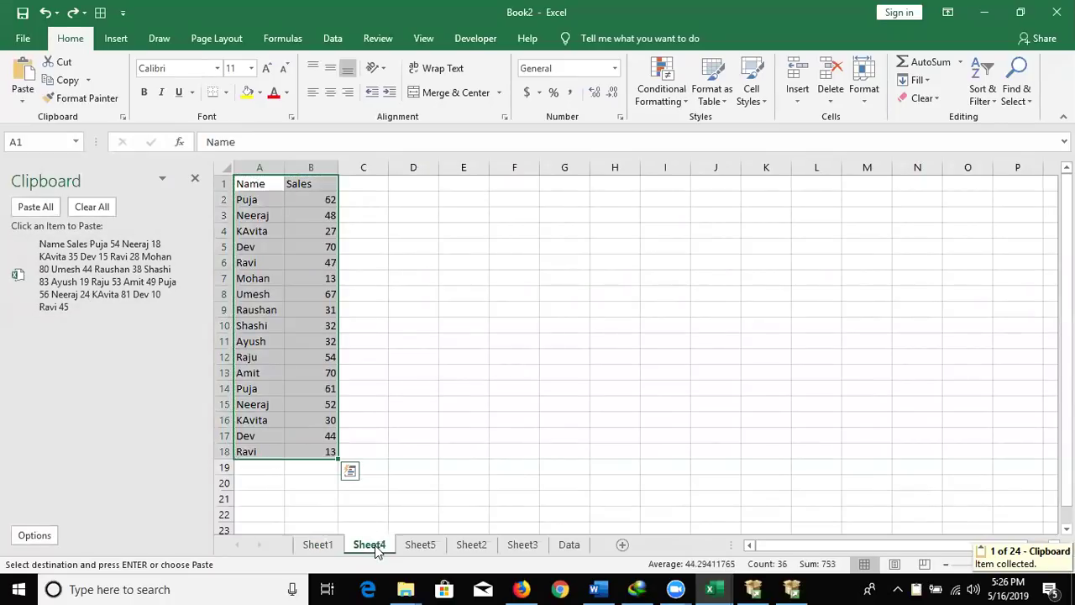
click(263, 203)
key(ctrl+shift+Right)
key(ctrl+shift+Down)
key(ctrl+c)
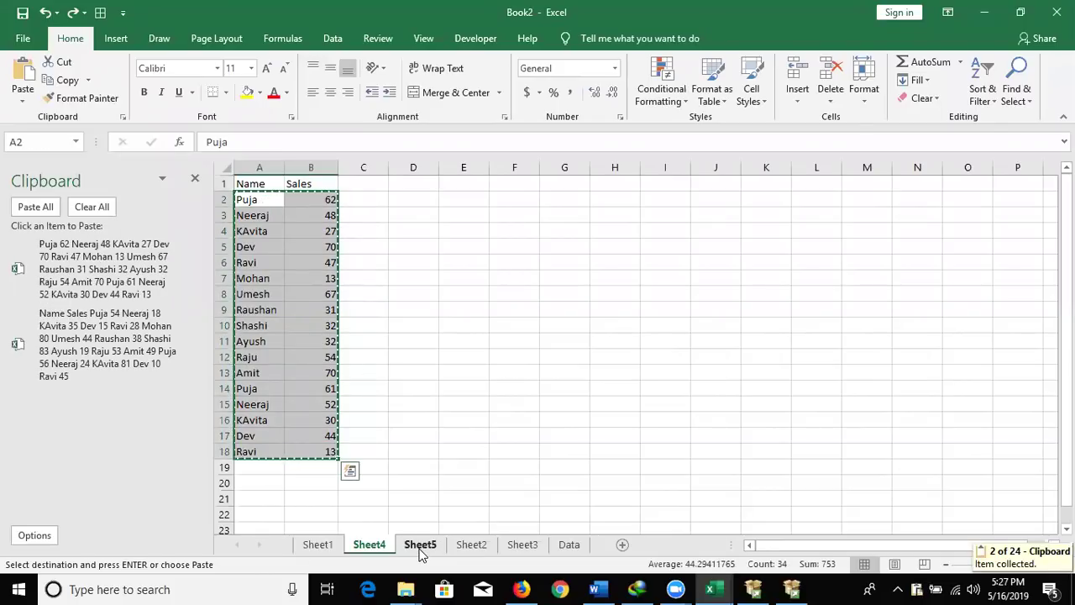
click(420, 546)
click(263, 211)
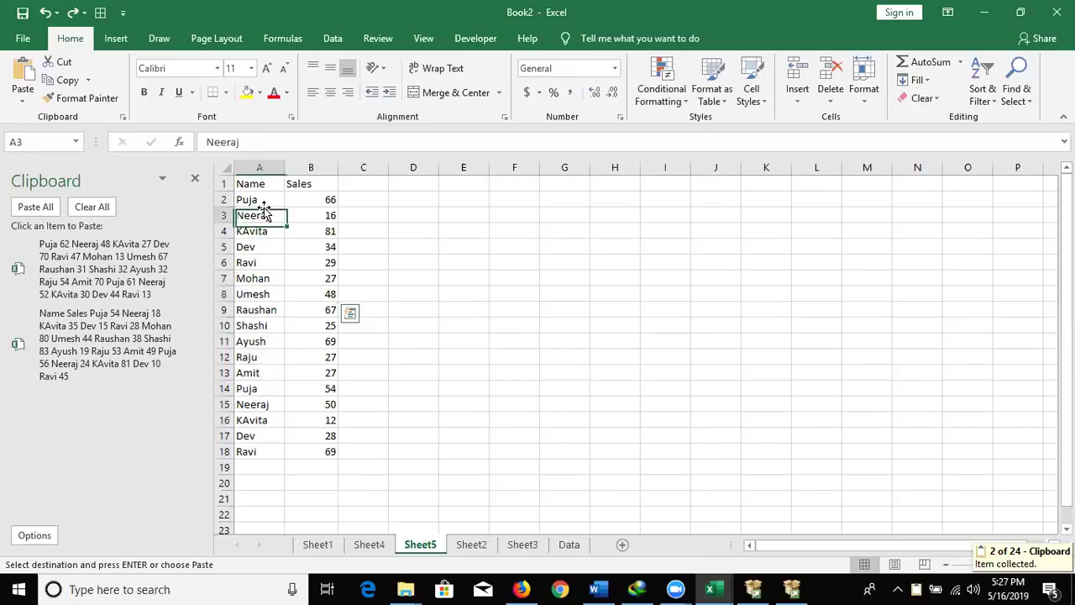
click(263, 205)
key(ctrl+shift+Right)
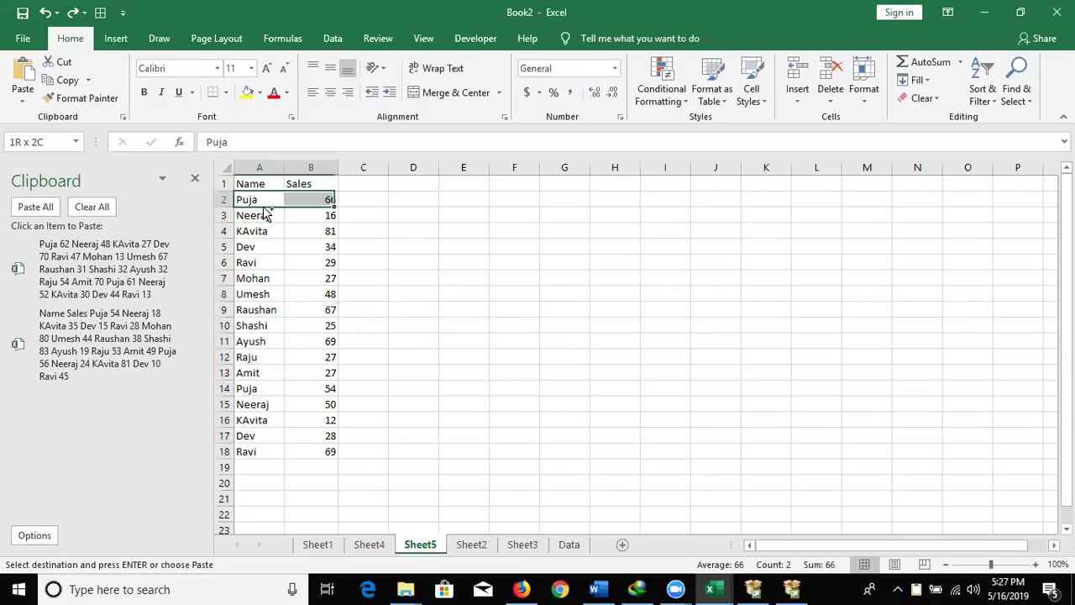
key(ctrl+shift+Down)
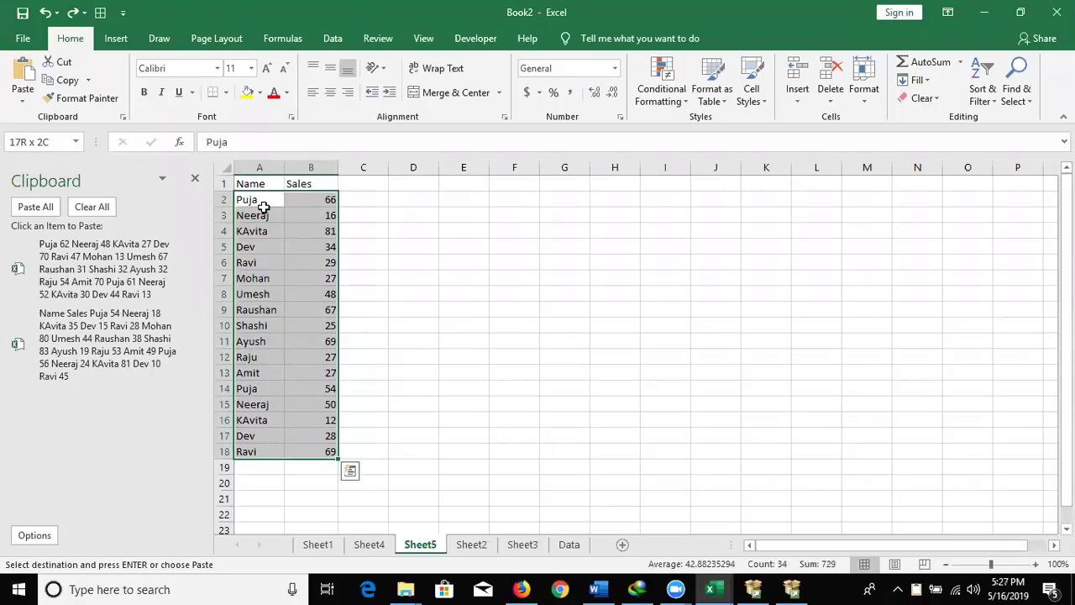
key(ctrl+c)
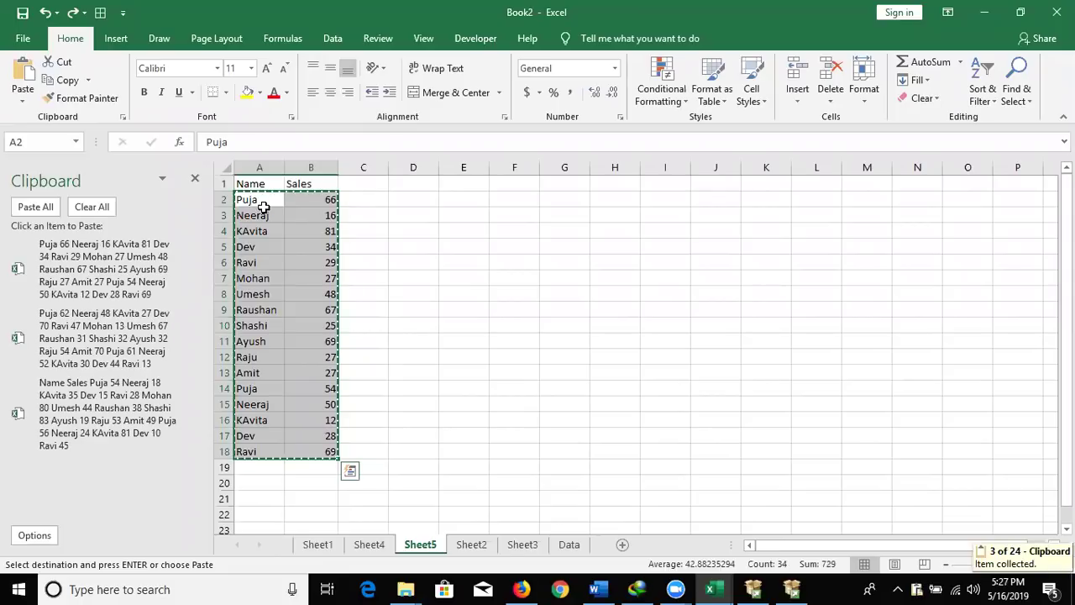
Collect Sheet2's and Sheet3's A2:B18 rows on the clipboard
click(473, 550)
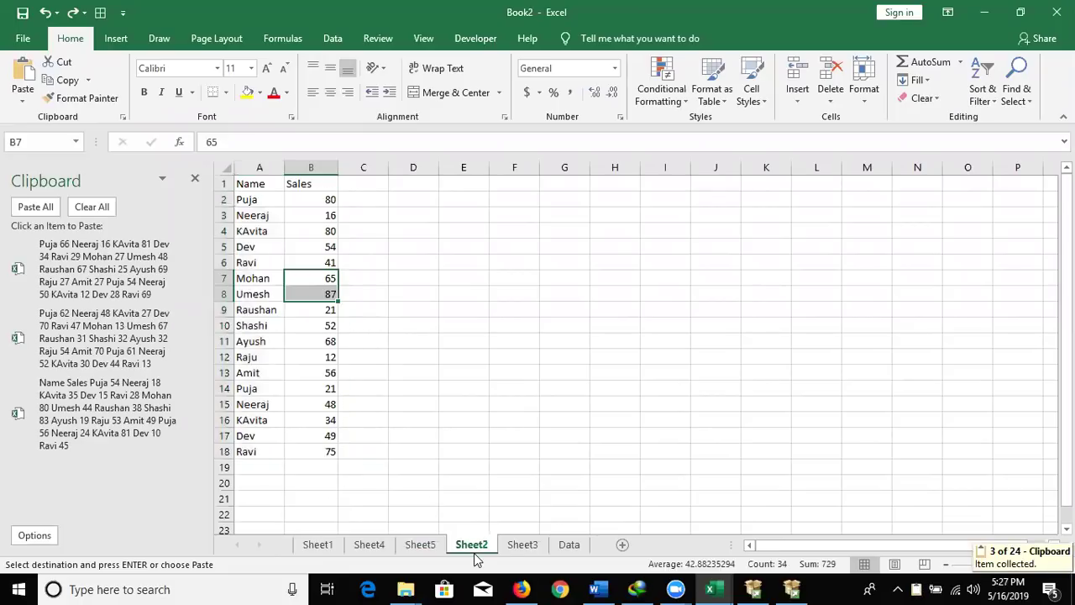
click(262, 203)
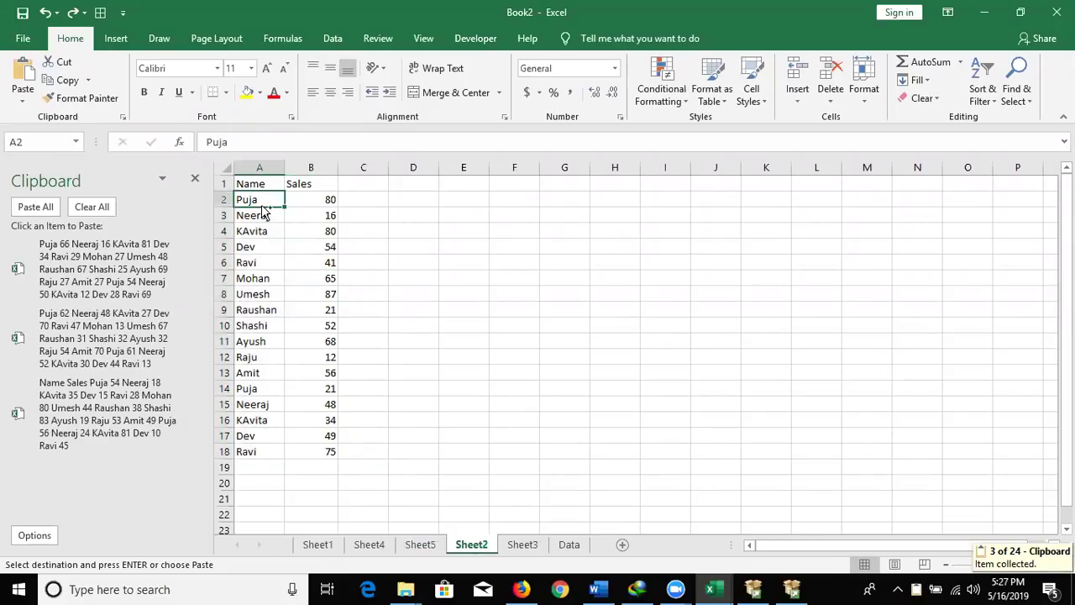
key(ctrl+v)
key(ctrl+c)
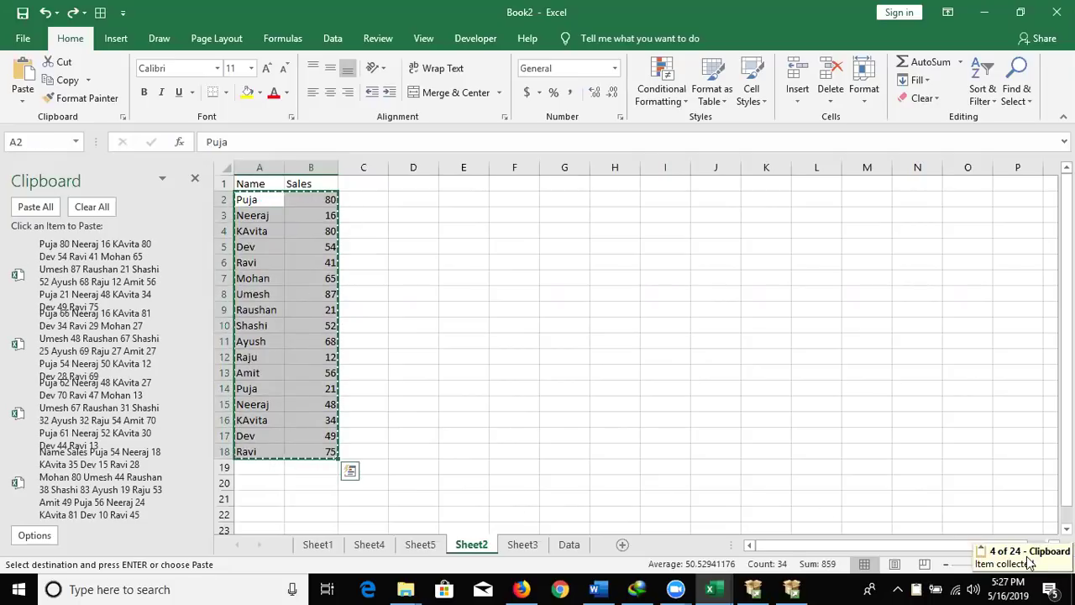
click(522, 545)
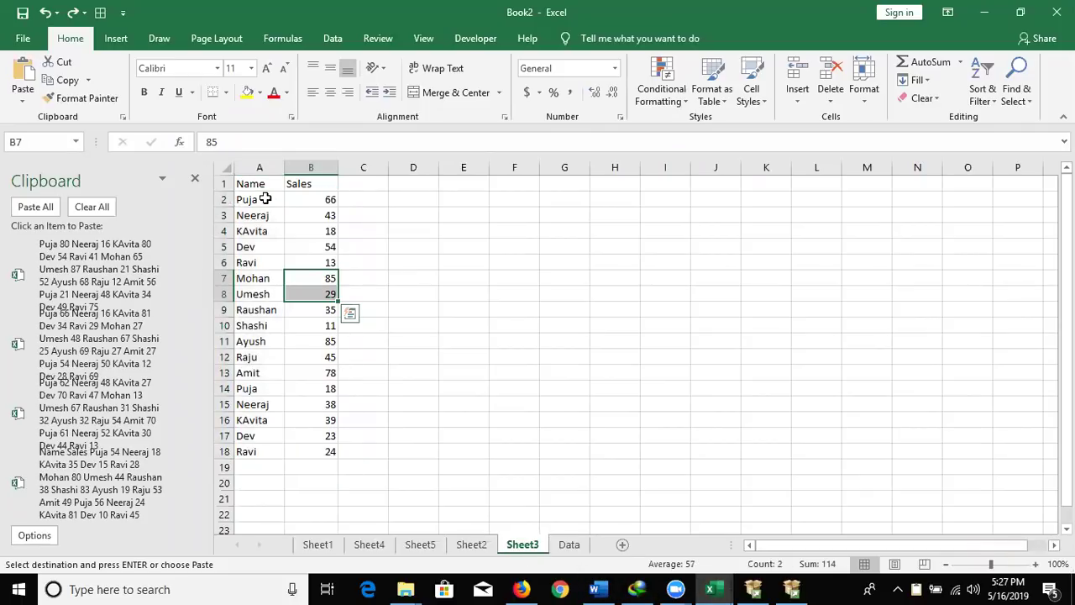
click(265, 198)
key(ctrl+shift+End)
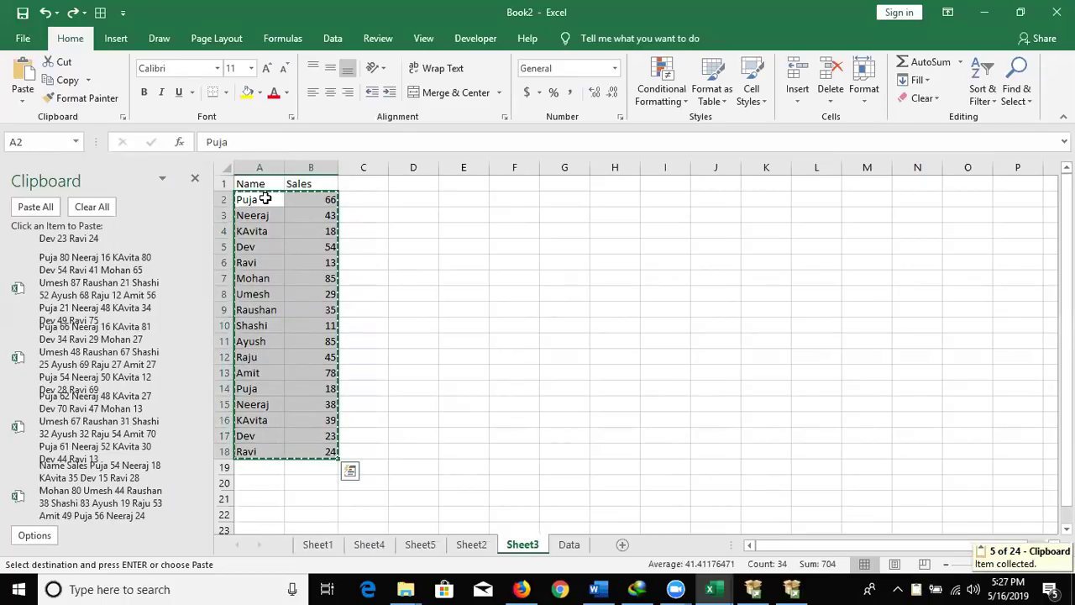
click(567, 546)
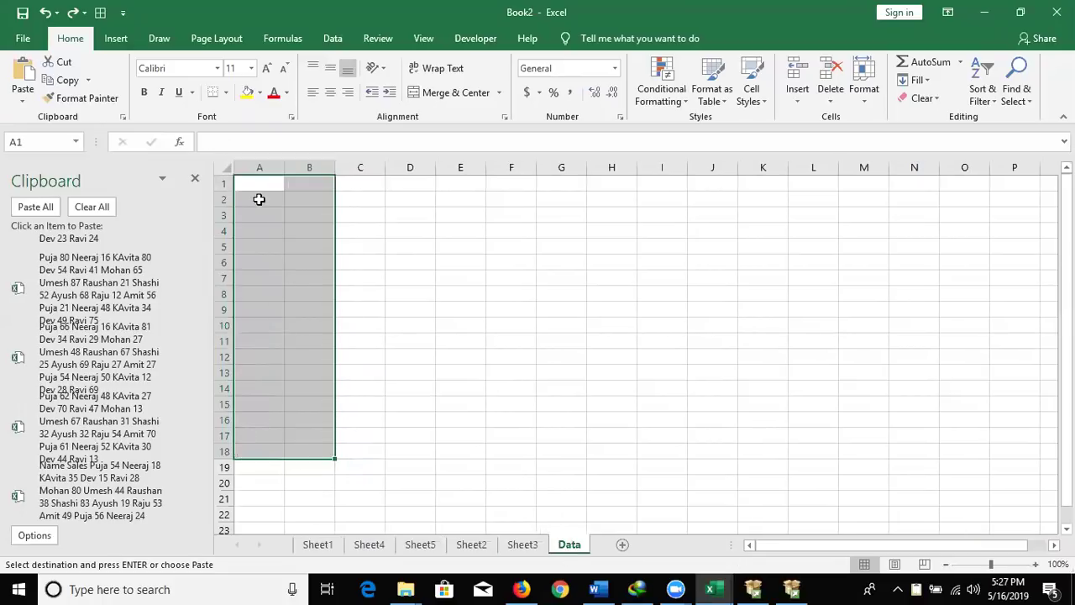
Paste all five collected sales lists into Data from A1, then clear and close the Clipboard pane
click(259, 186)
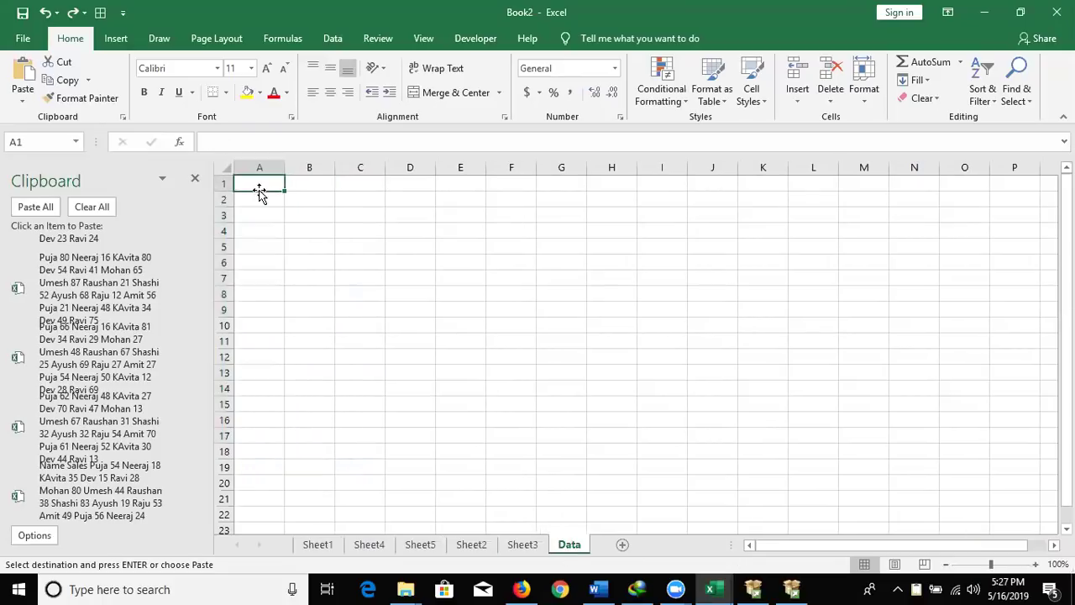
click(49, 202)
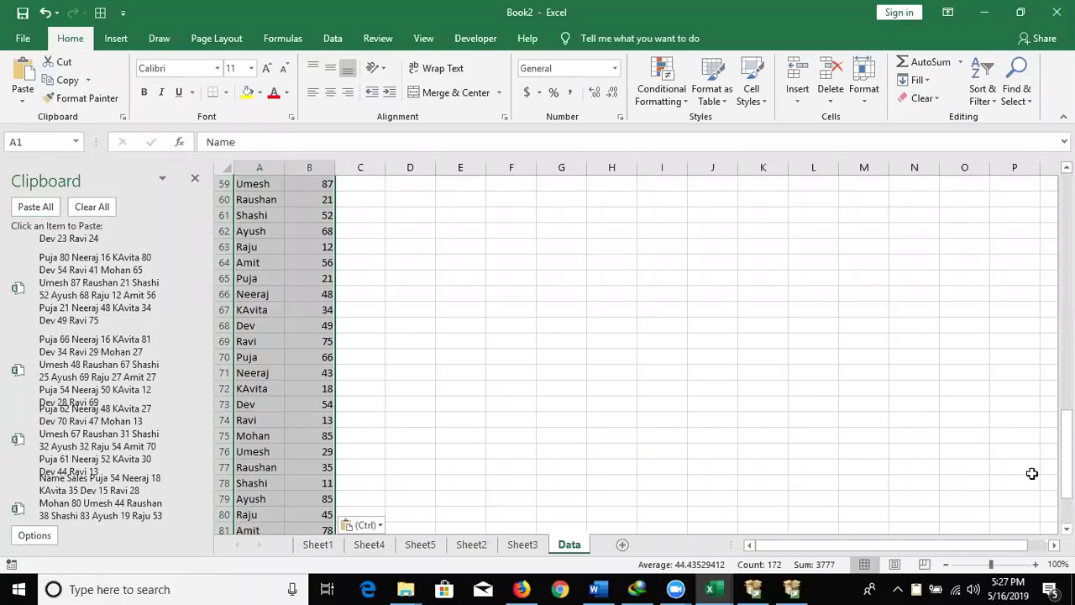
scroll(638, 349, down, 2)
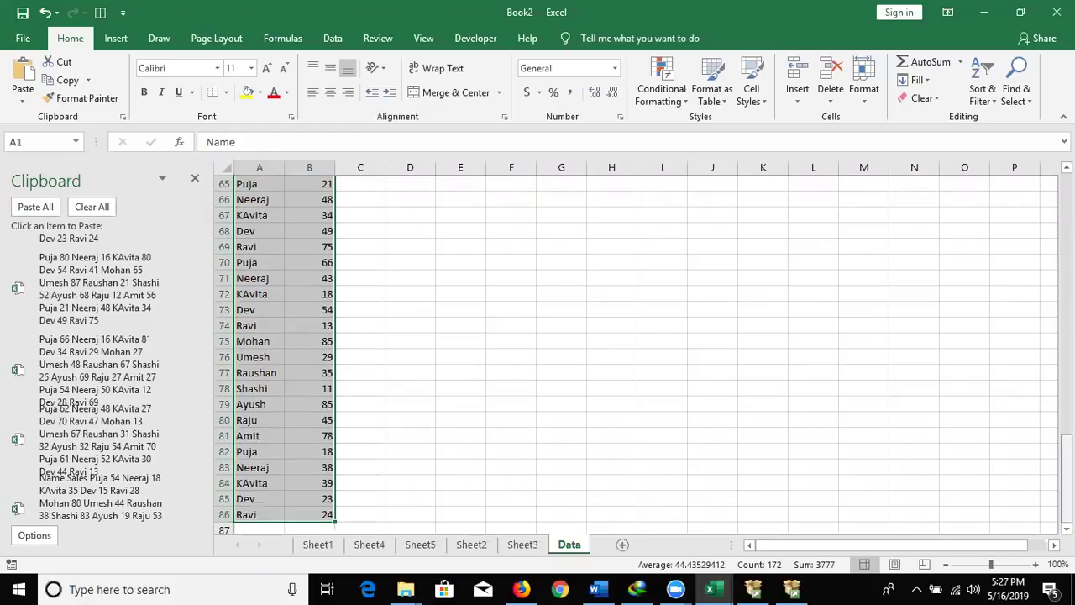
scroll(1042, 309, up, 8)
scroll(1042, 300, up, 8)
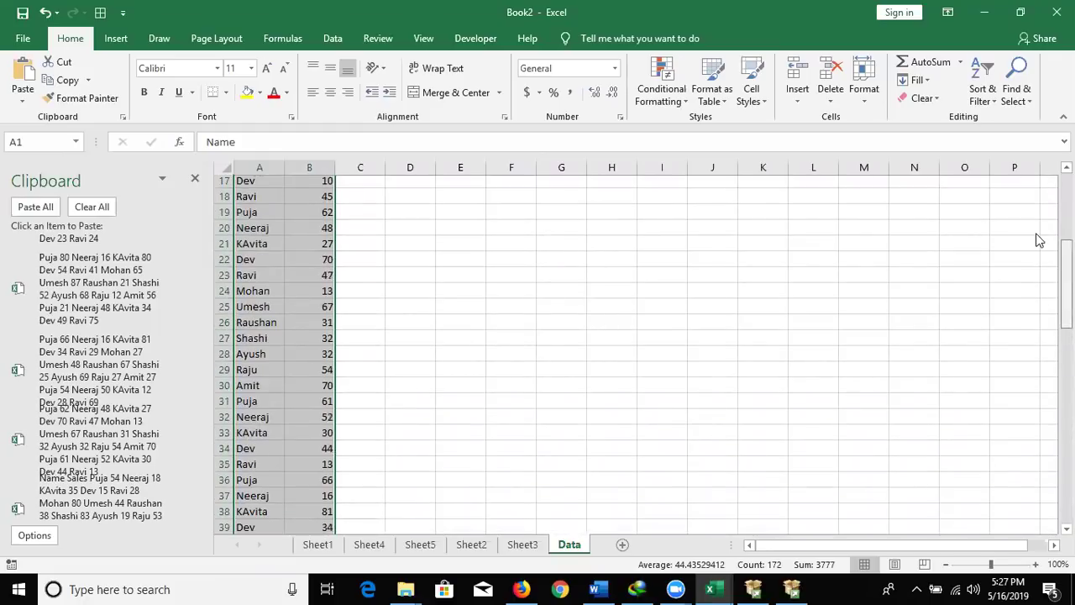
scroll(1036, 218, up, 5)
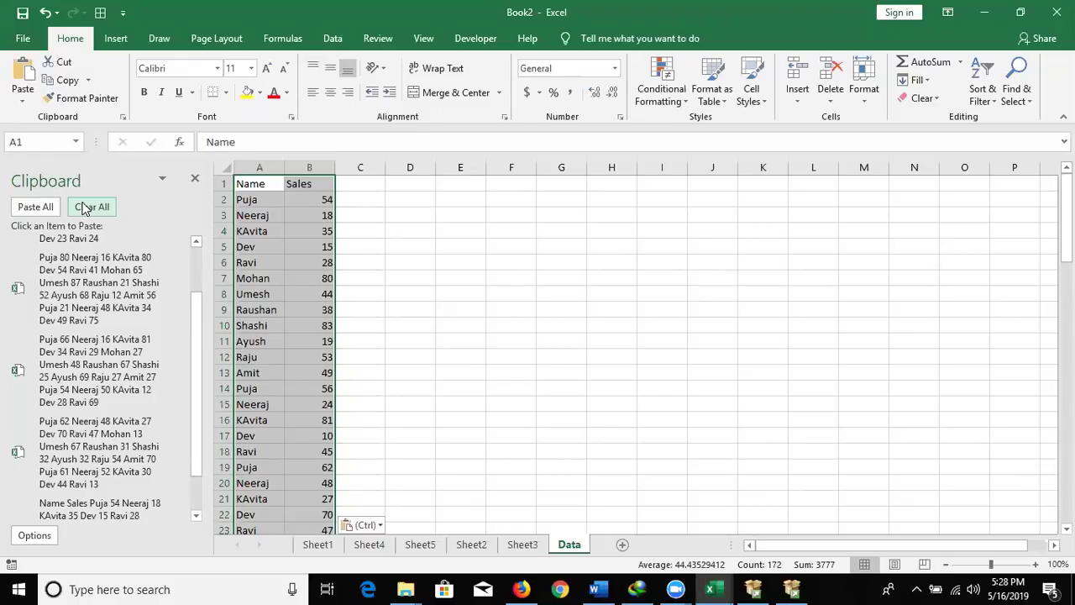
click(84, 207)
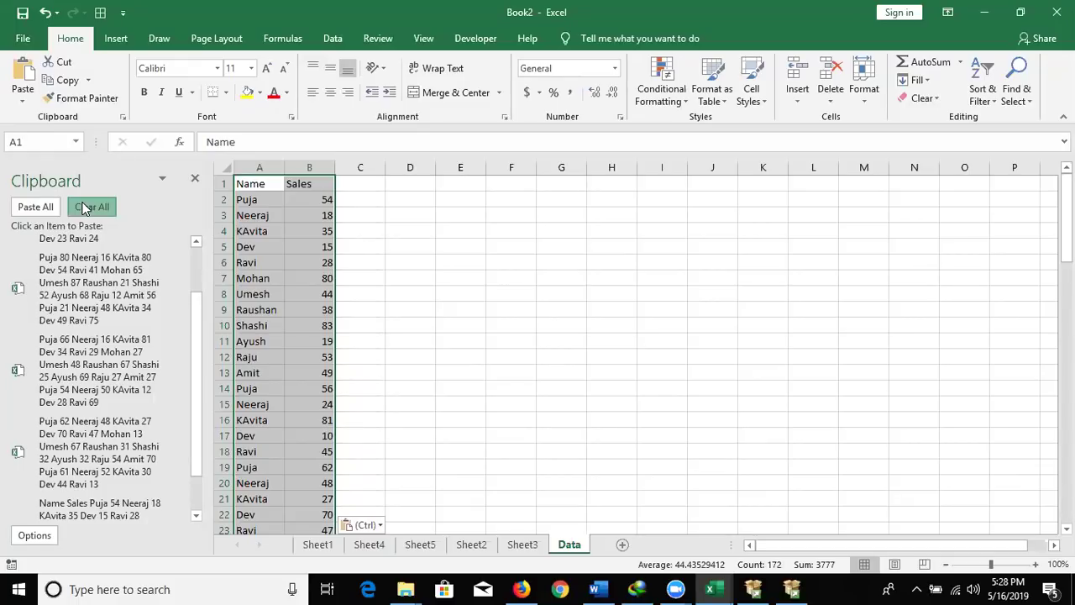
click(193, 181)
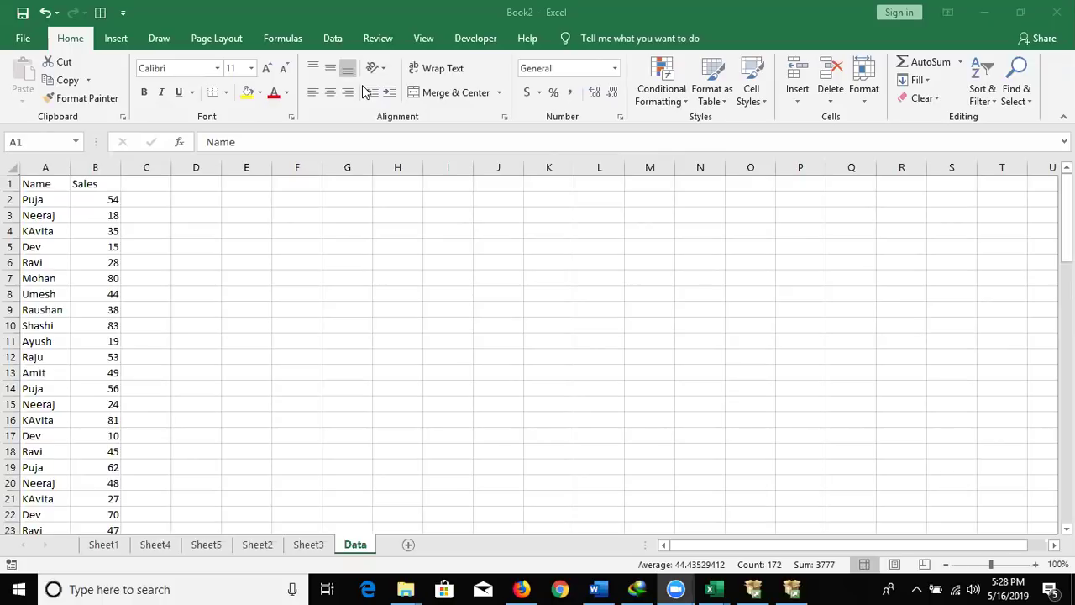
Insert a blank Sheet7 after the Data sheet using the New sheet button
click(409, 545)
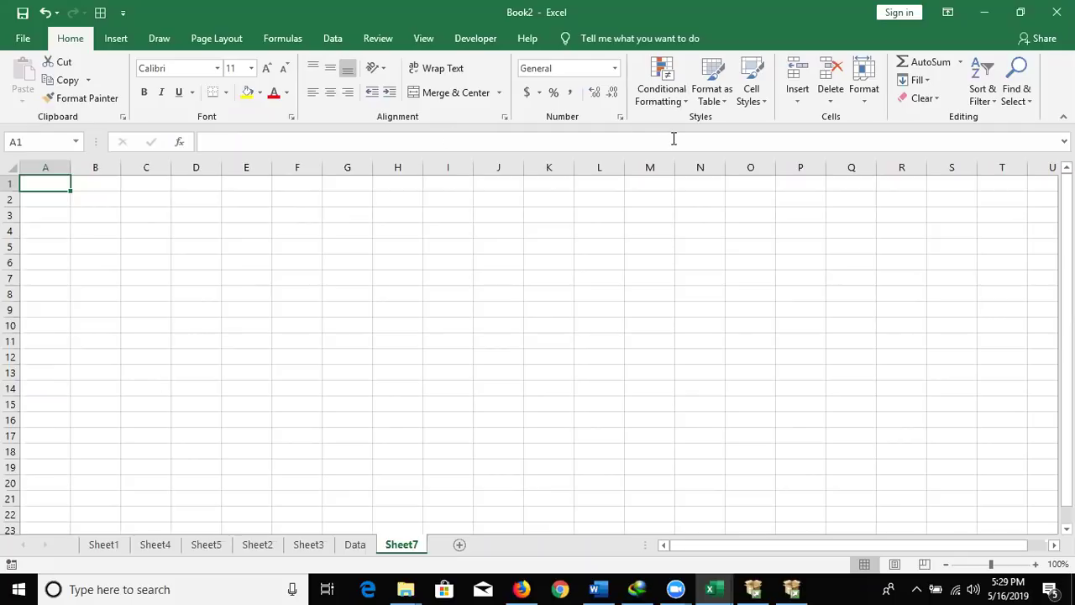
Go to the File backstage's New page showing Blank workbook and the templates
click(22, 39)
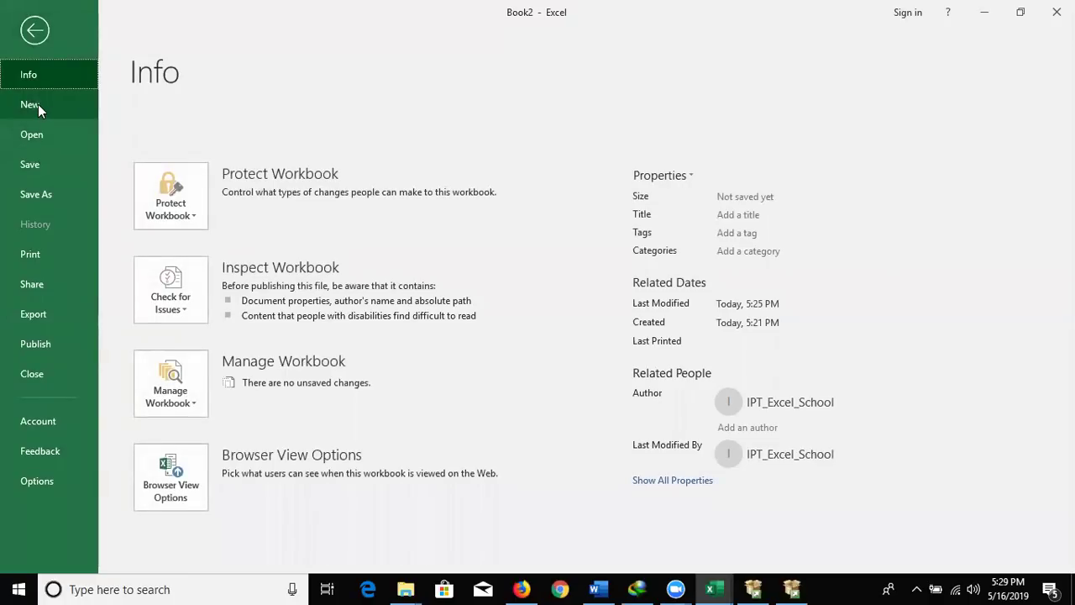
click(41, 132)
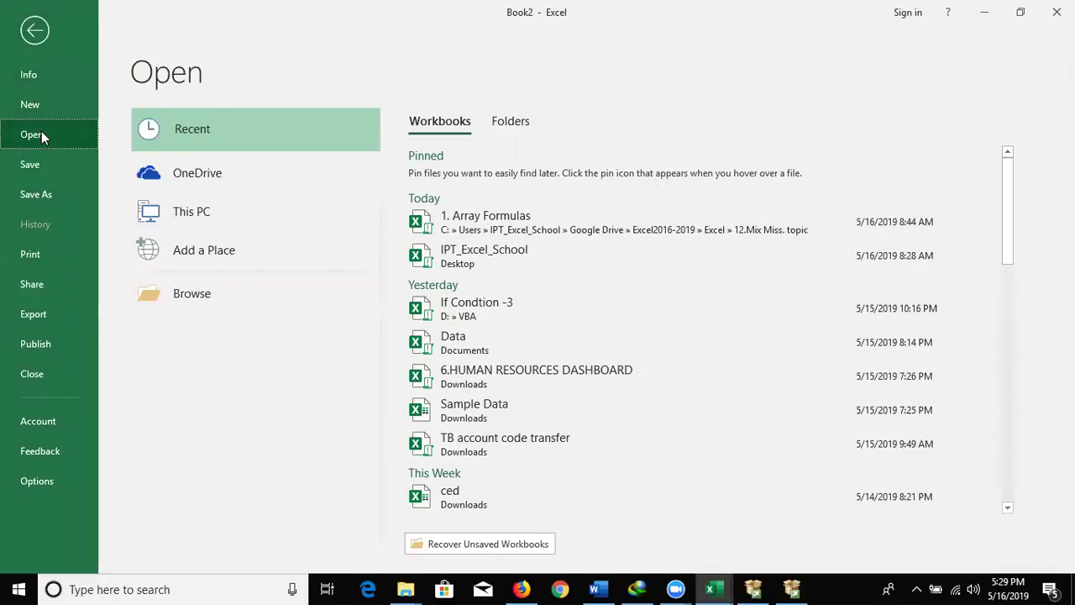
click(72, 110)
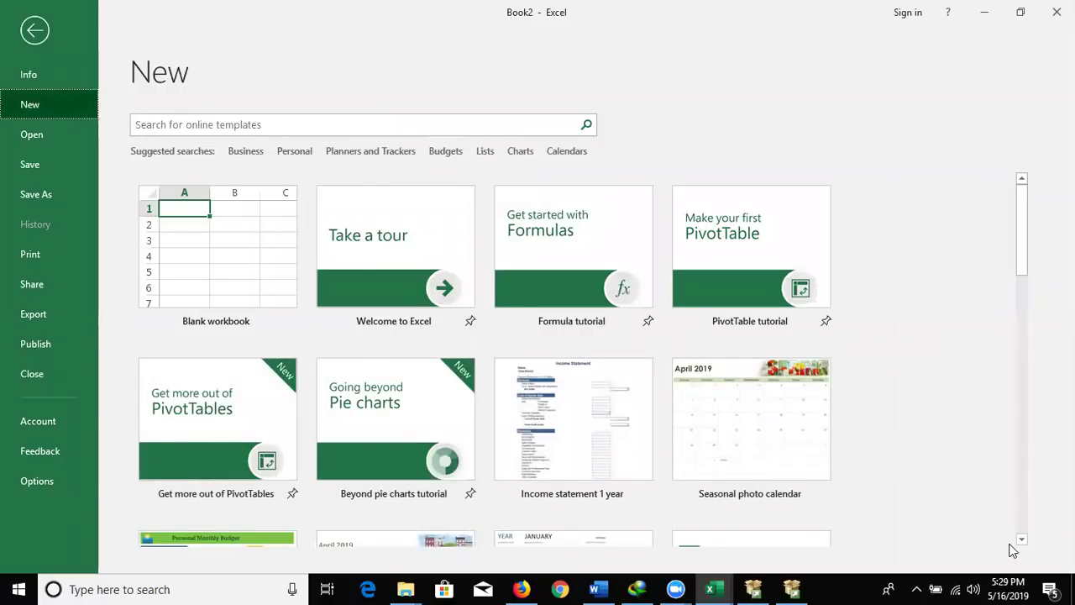
Preview the Employee absence schedule template from the new-workbook gallery
drag(1022, 540, 1023, 540)
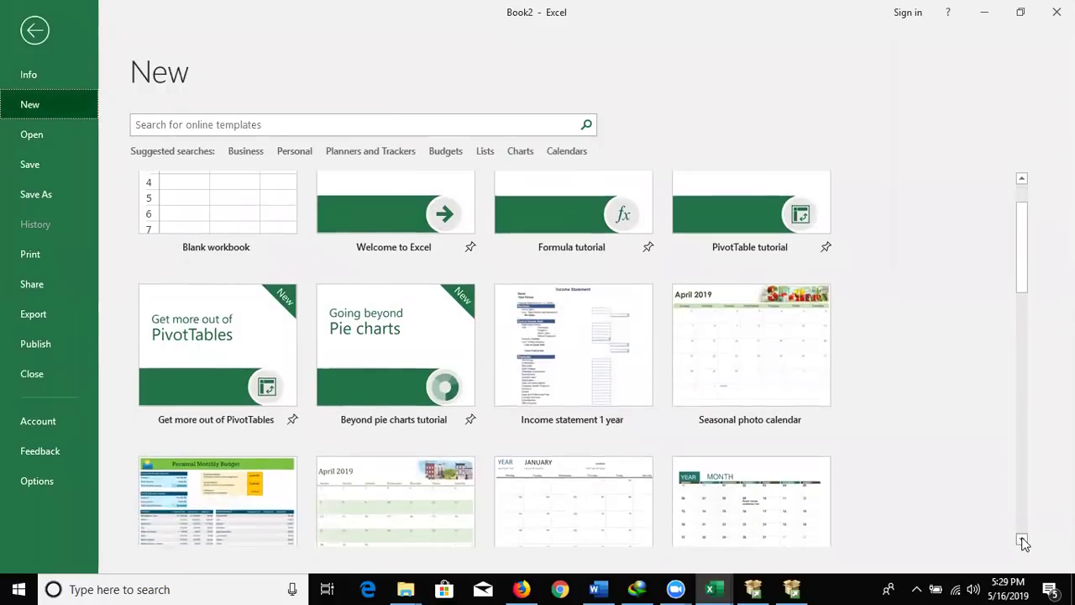
drag(1022, 540, 1023, 540)
click(209, 338)
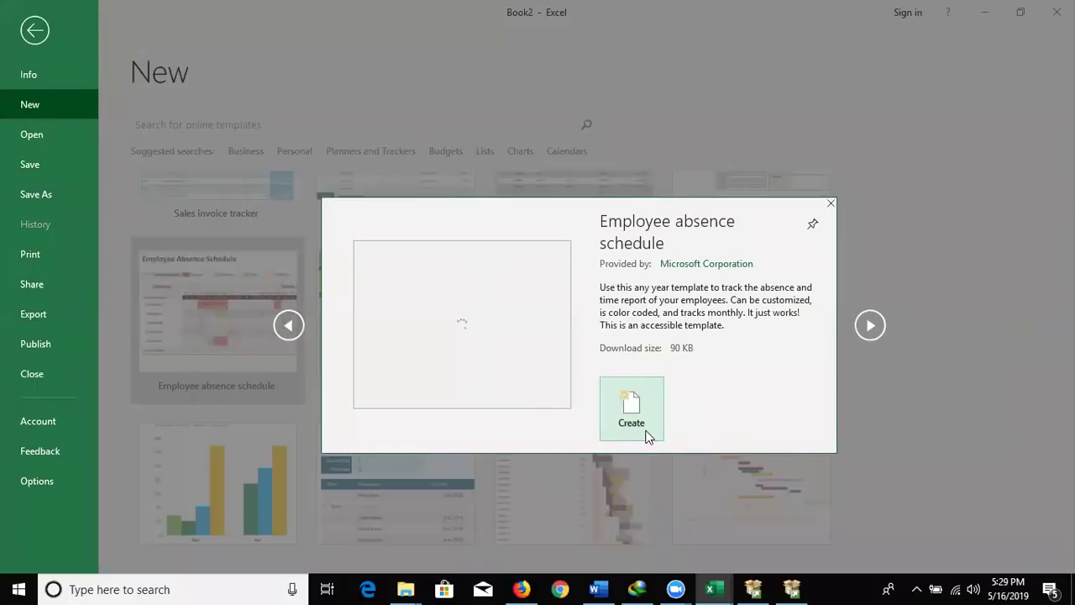
Create Employee absence schedule1 from the template and inspect entries in its January 2016 grid
click(648, 436)
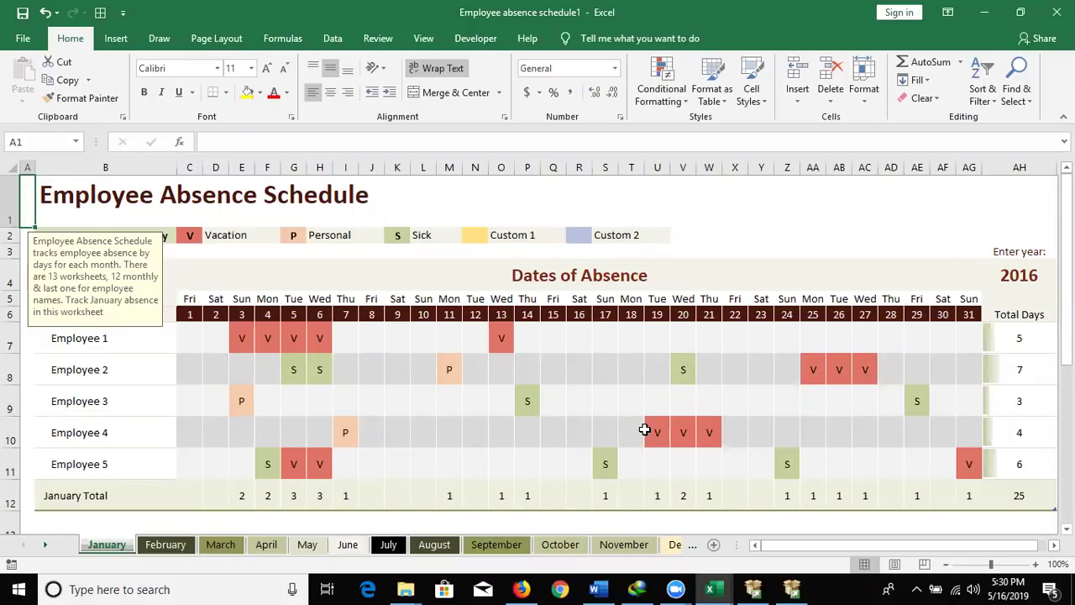
click(312, 434)
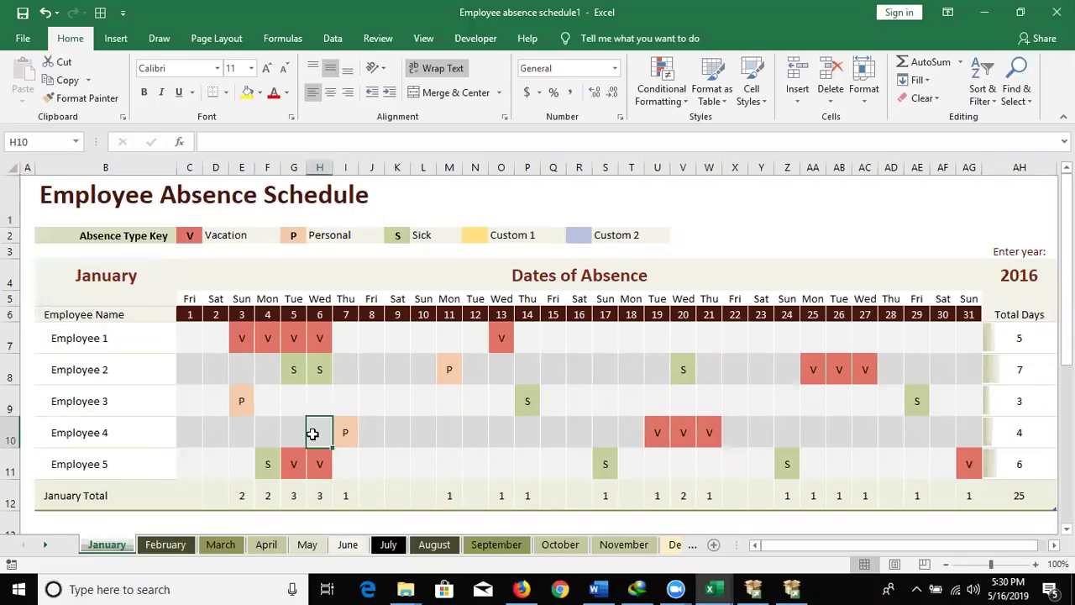
click(380, 267)
click(316, 336)
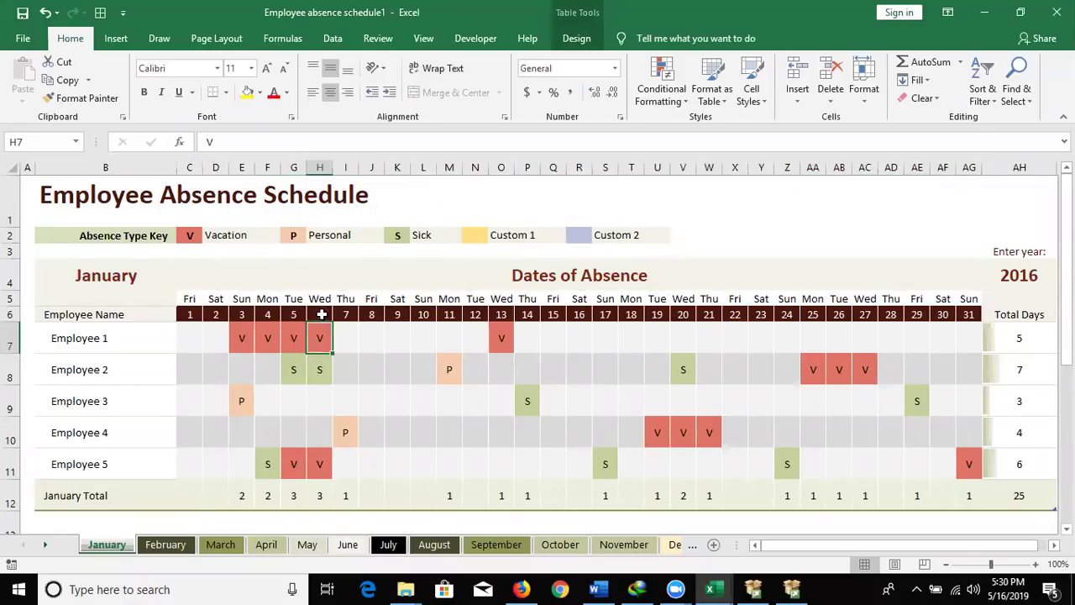
click(340, 307)
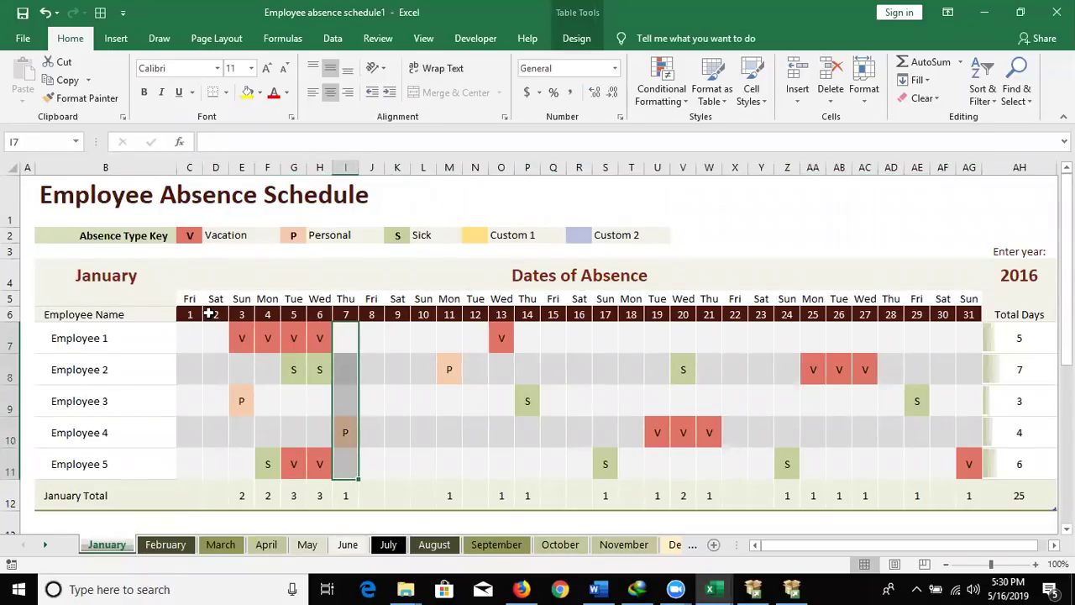
click(210, 314)
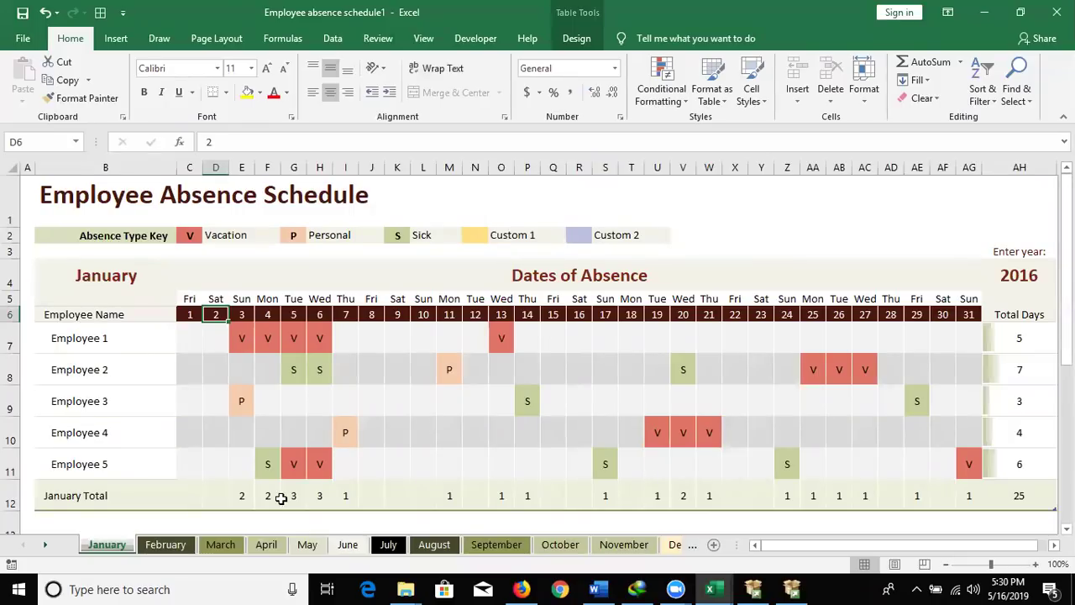
Step through the February to December sheets of the absence schedule, ending on December
click(166, 548)
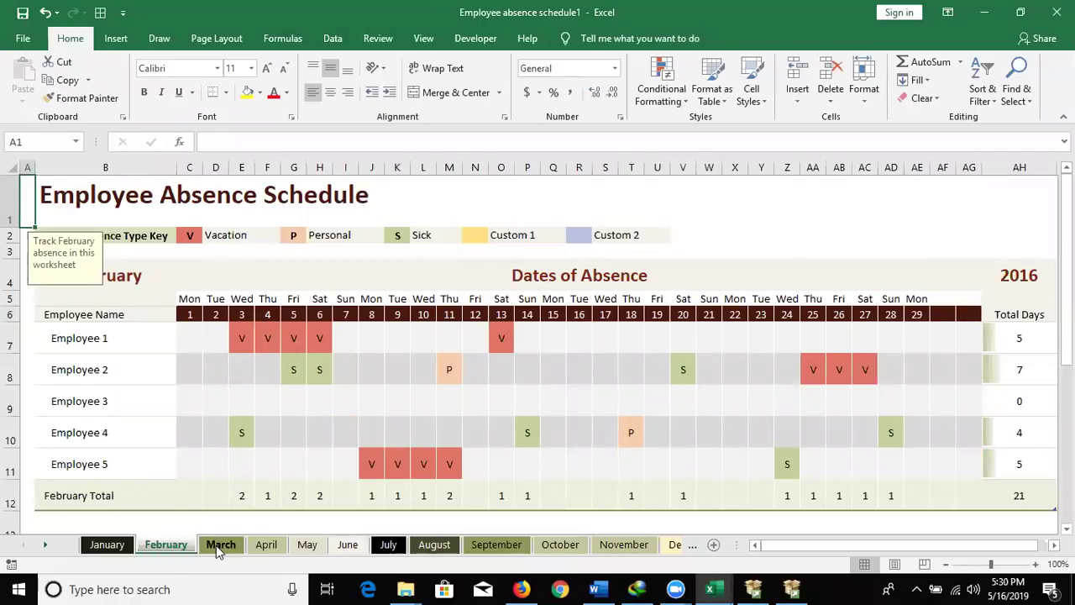
click(216, 545)
click(252, 545)
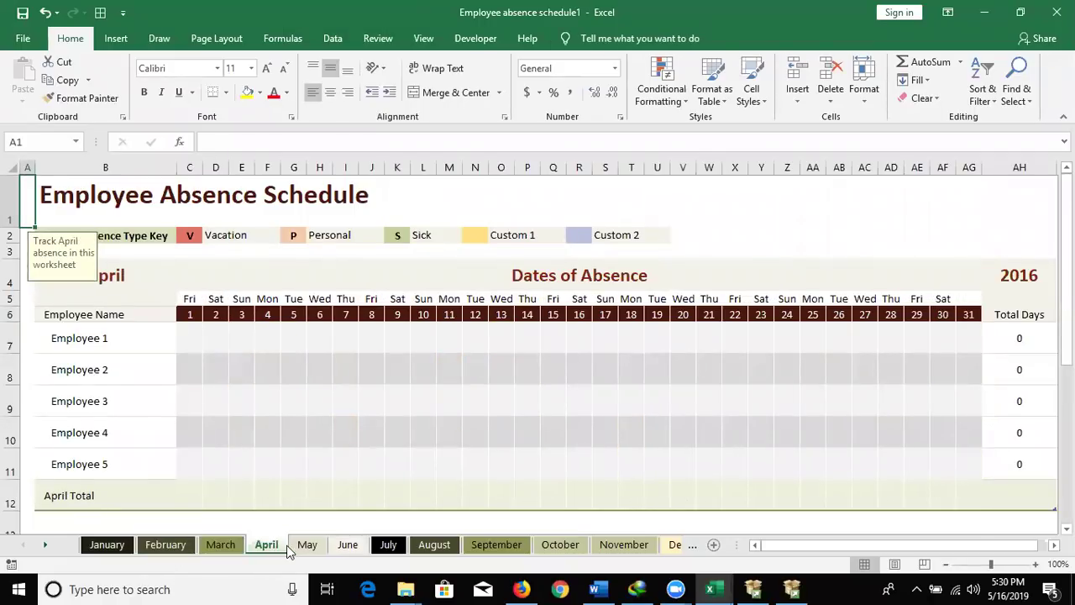
click(308, 545)
click(348, 546)
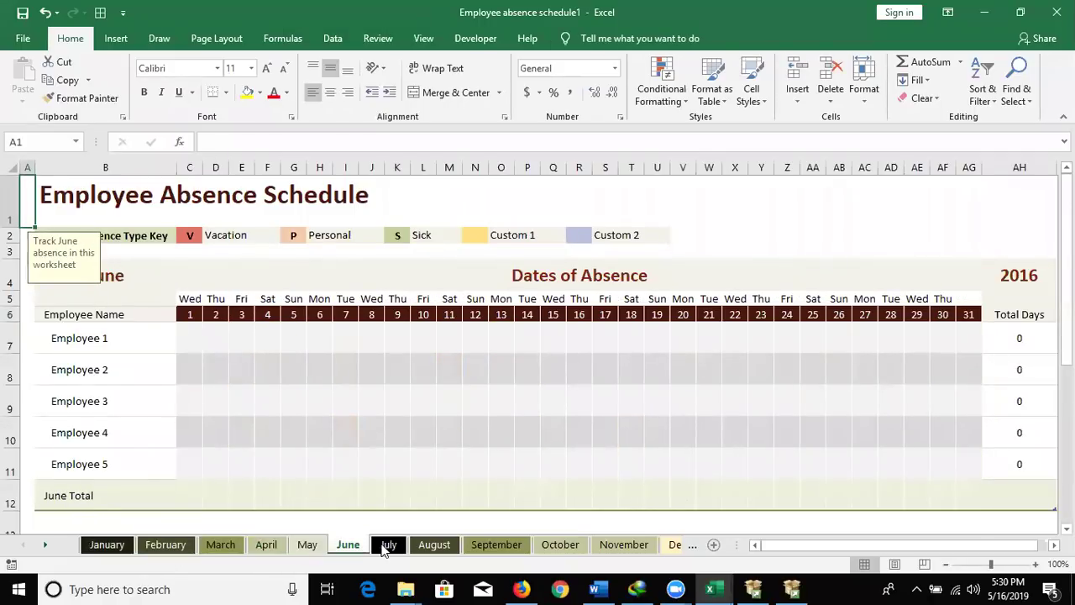
click(387, 545)
click(433, 546)
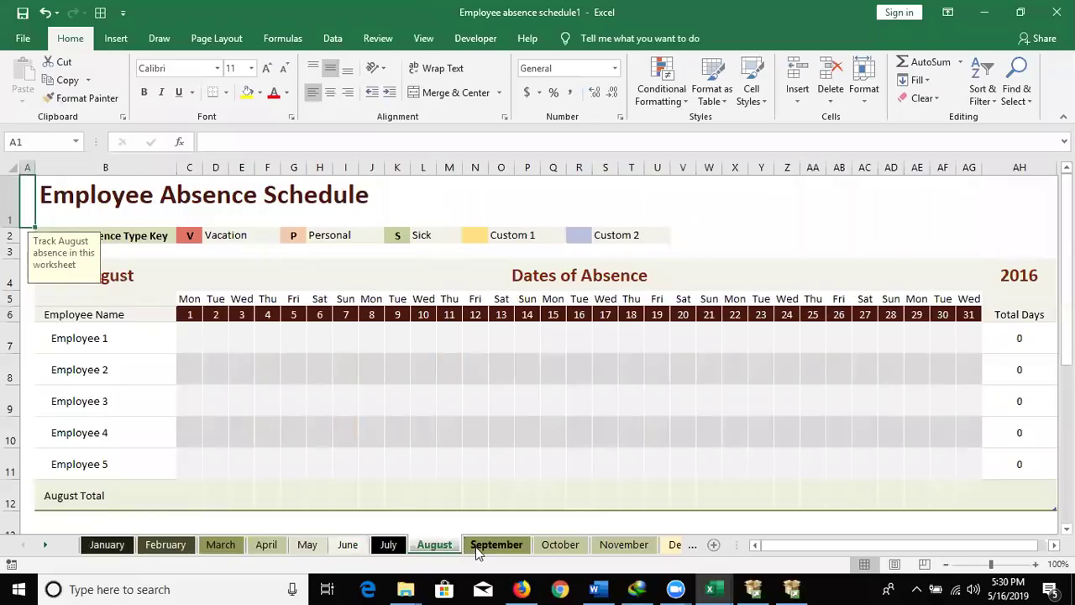
click(492, 545)
click(579, 545)
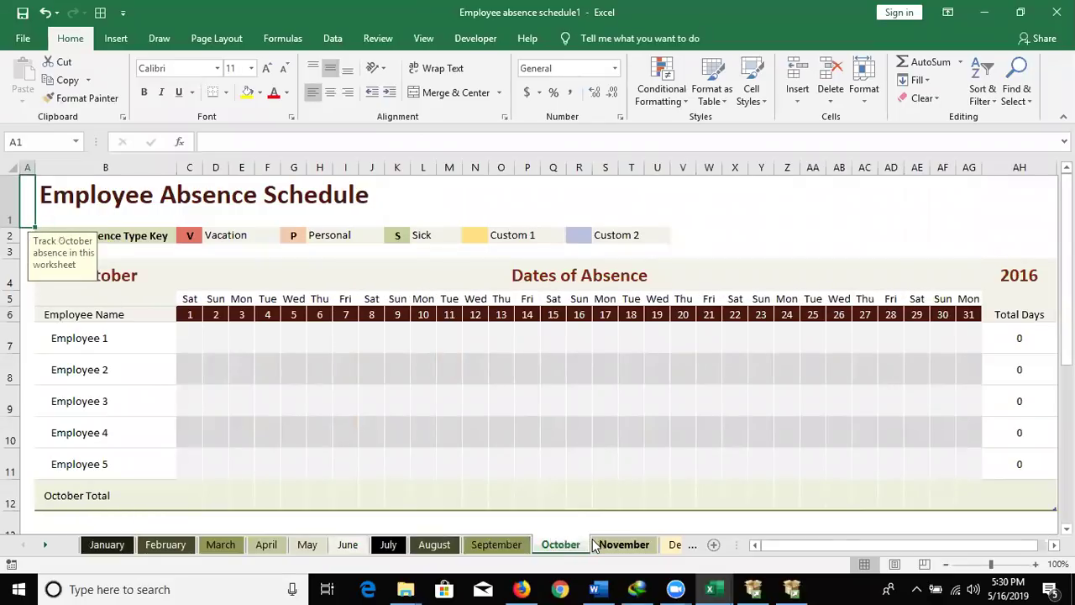
click(601, 545)
click(675, 545)
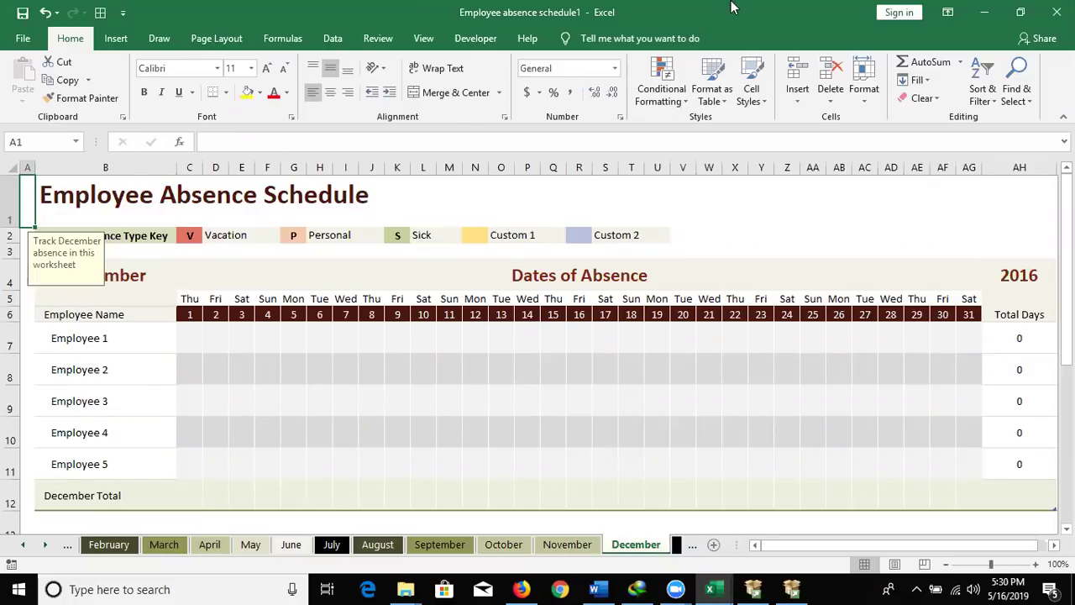
Close the absence schedule workbook and select cell B3 on Book2's Sheet7
click(1056, 12)
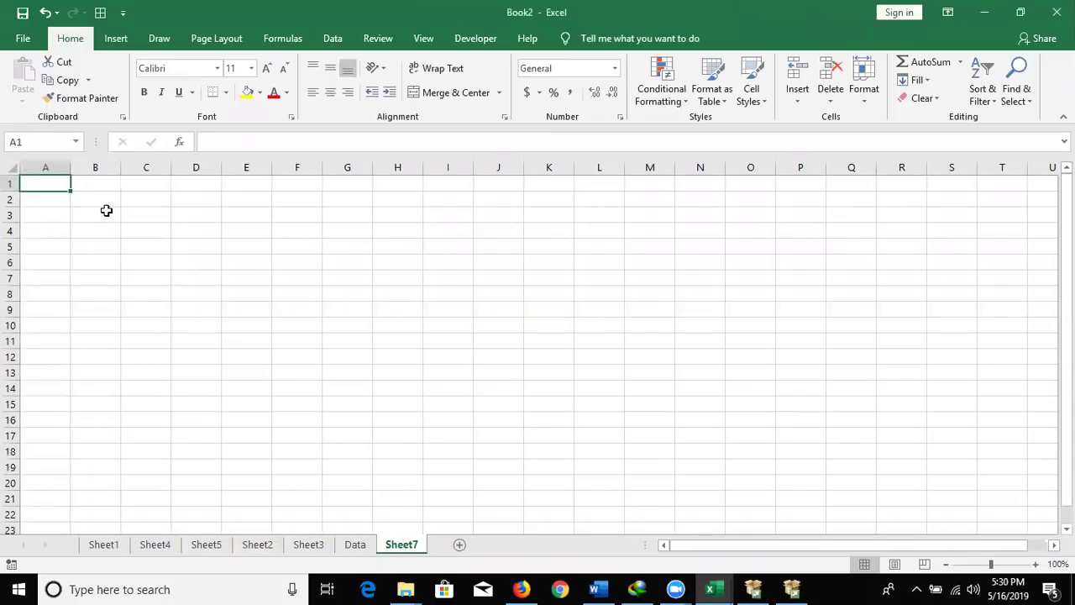
click(106, 211)
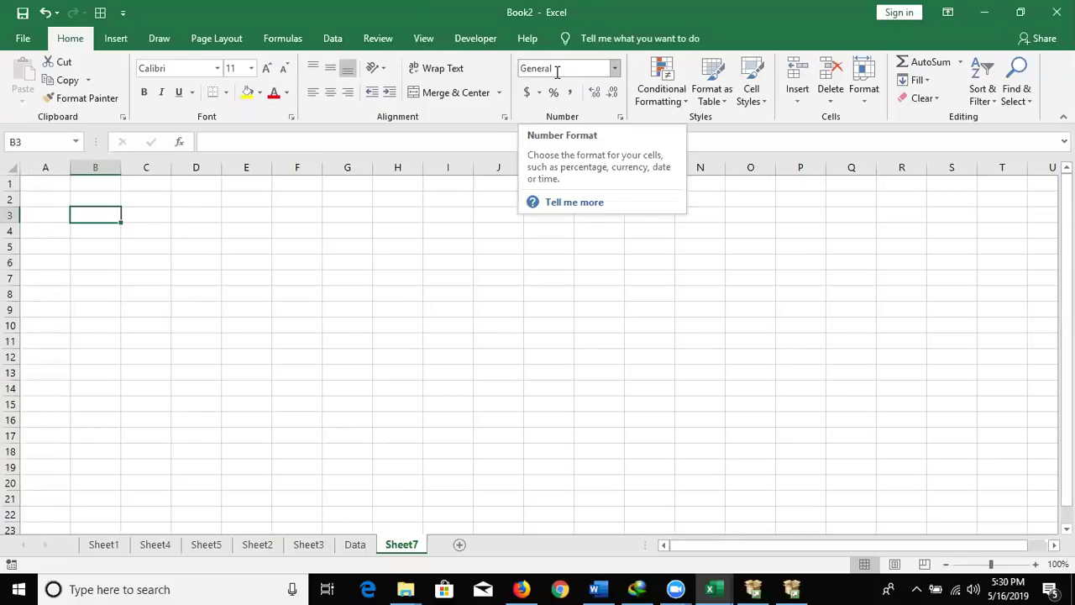
click(598, 588)
Replace the selected word with 10th, 22nd, 23rd and 54th on separate lines, suffixes auto-superscripted
scroll(483, 345, down, 1)
key(Delete)
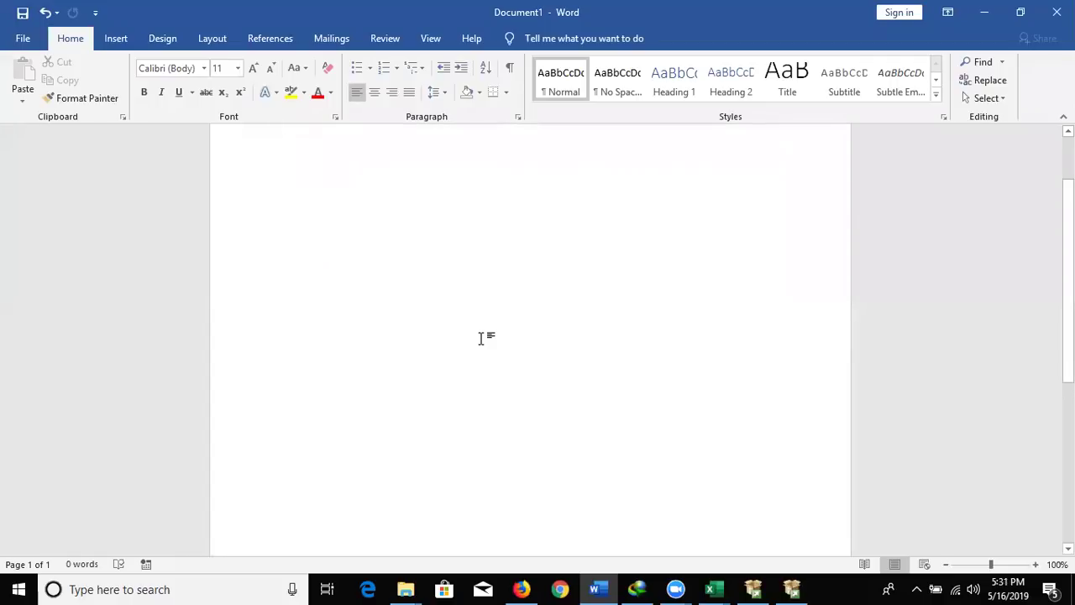
text(10th)
key(Return)
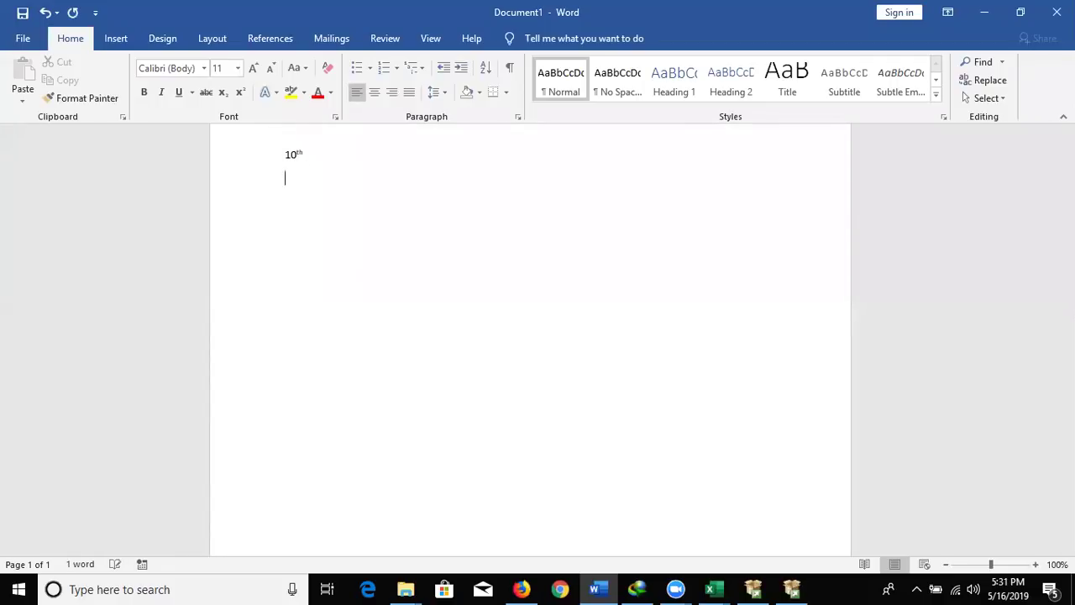
text(22nd)
key(Return)
text(23r)
text(d)
key(Return)
text(54th)
key(Return)
Enter 22nd in B3 and 10th in B4, then select the 'nd' suffix inside B3
key(alt+Tab)
text(22nd)
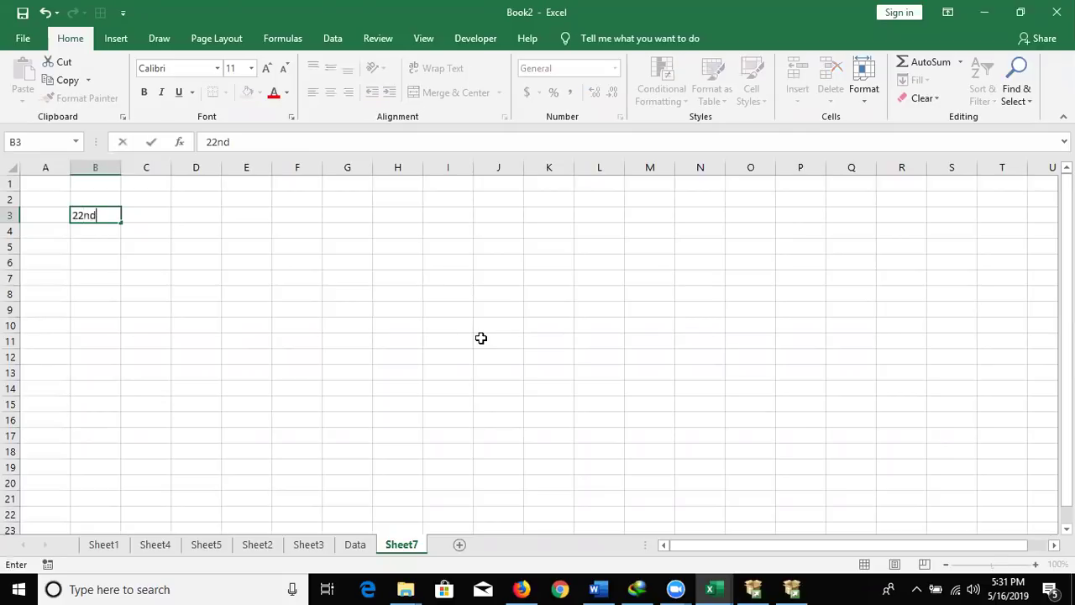
key(Return)
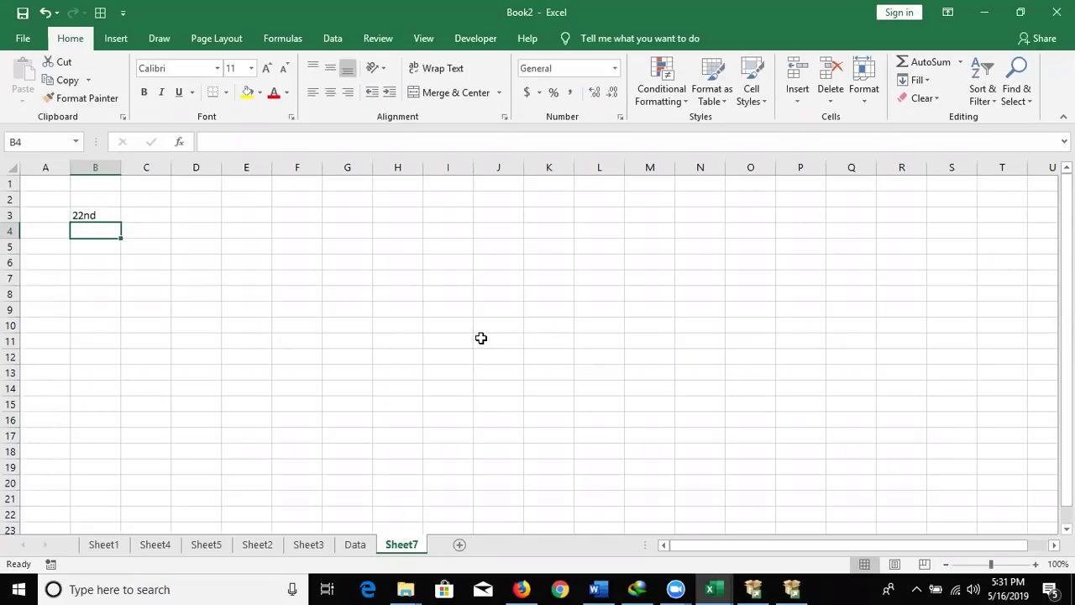
text(10th)
key(Return)
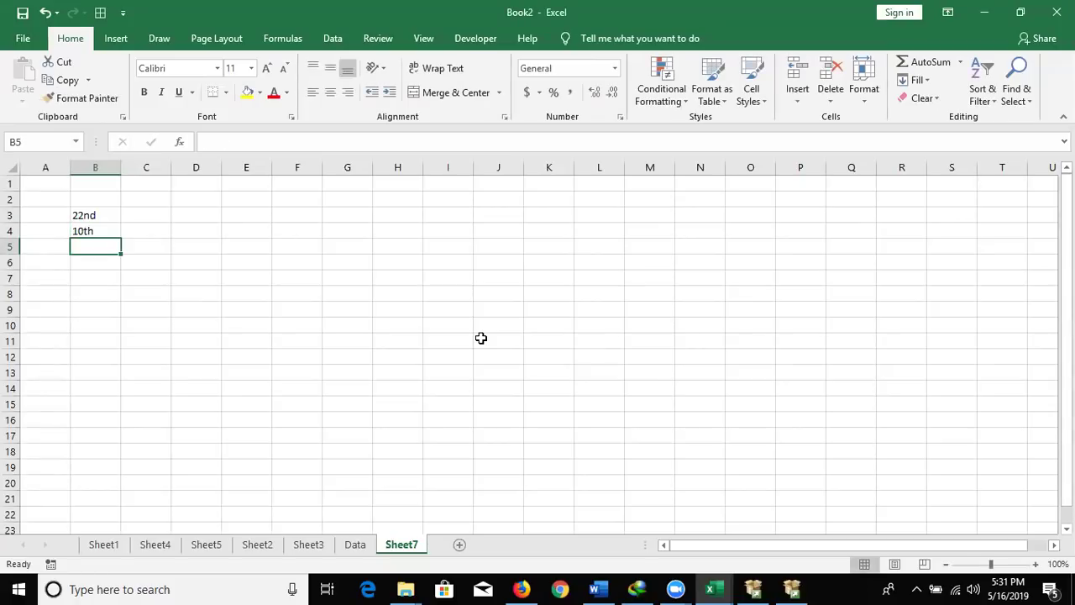
key(Up)
key(Up)
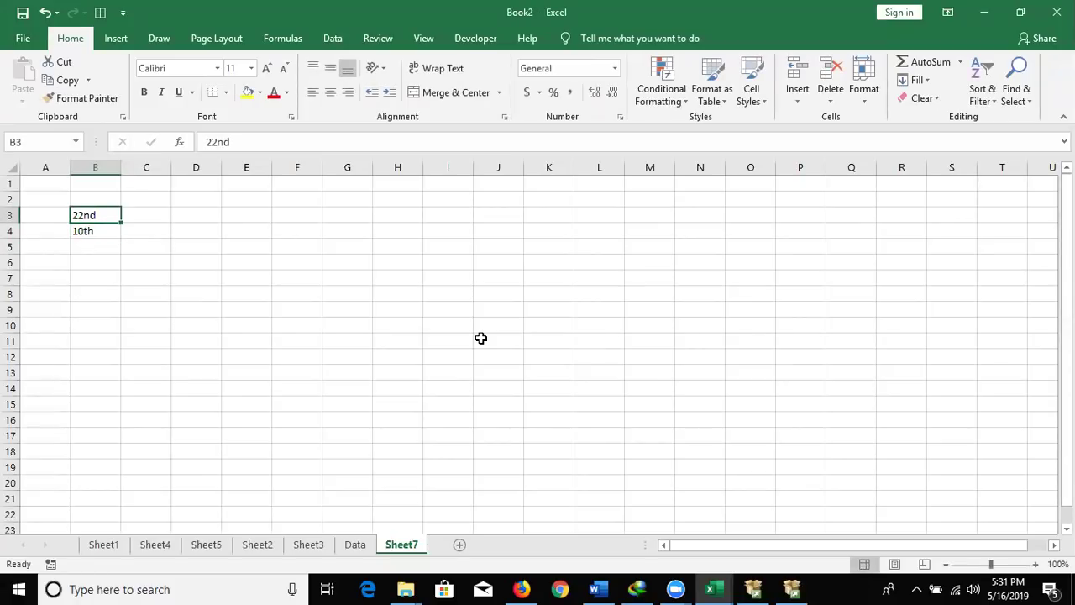
double_click(97, 215)
drag(82, 215, 98, 215)
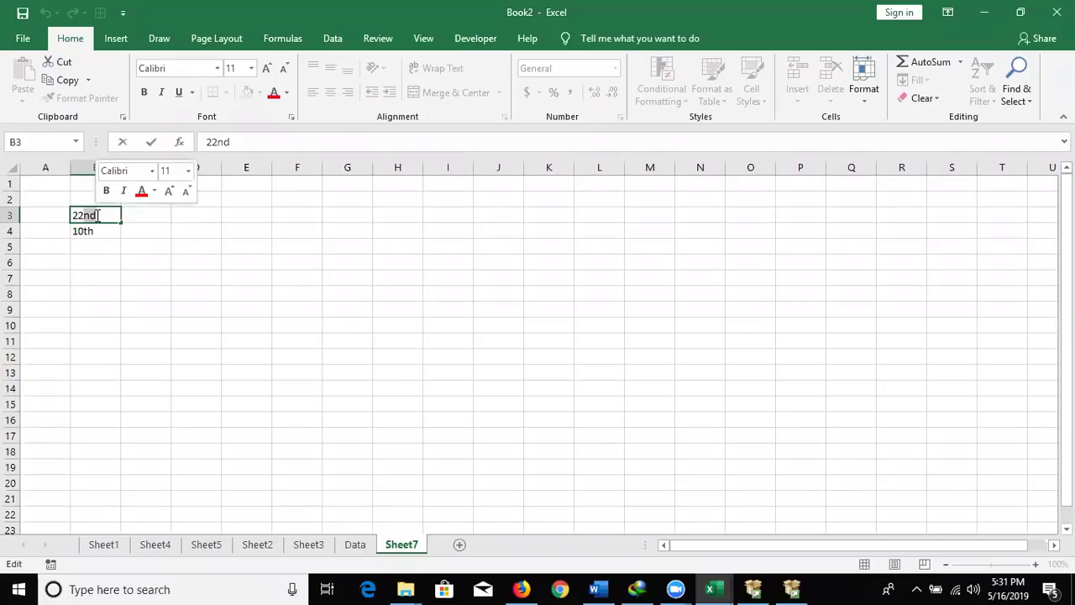
Make the 'nd' of 22nd in B3 superscript through the Font dialog
click(291, 117)
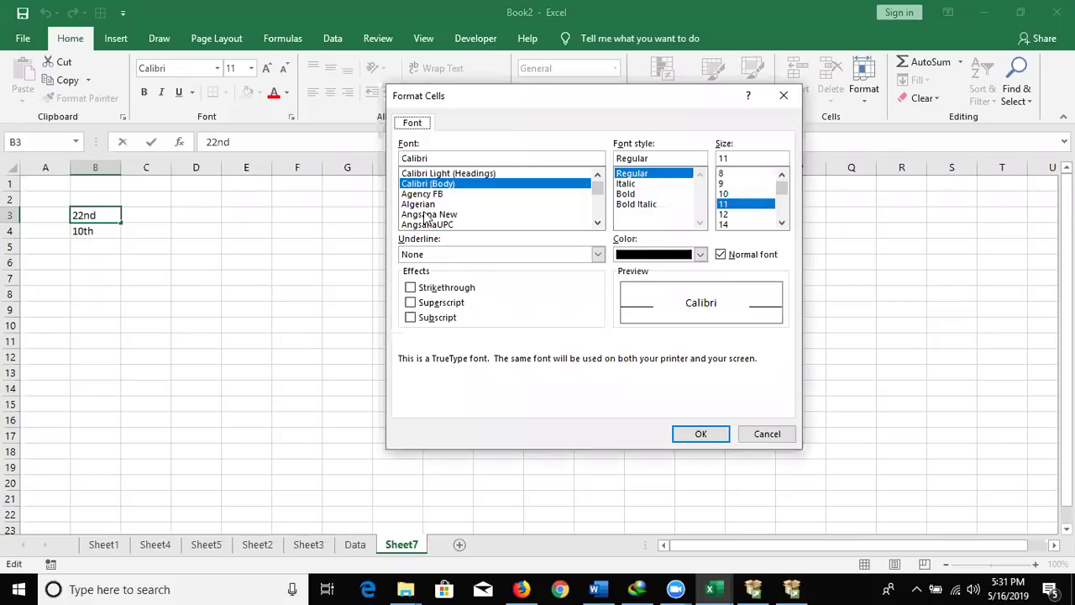
click(436, 307)
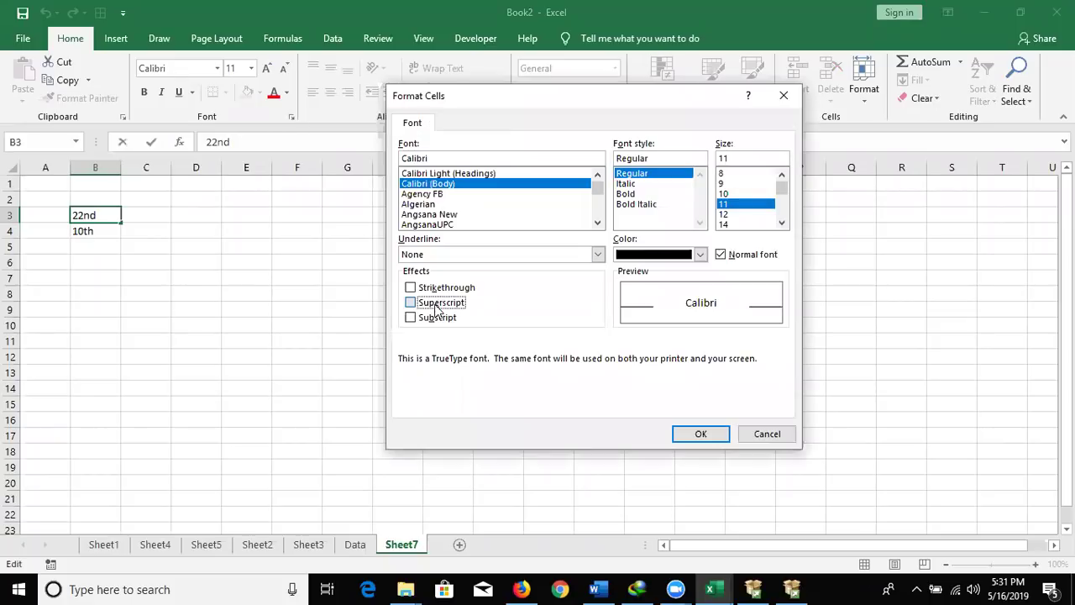
click(693, 434)
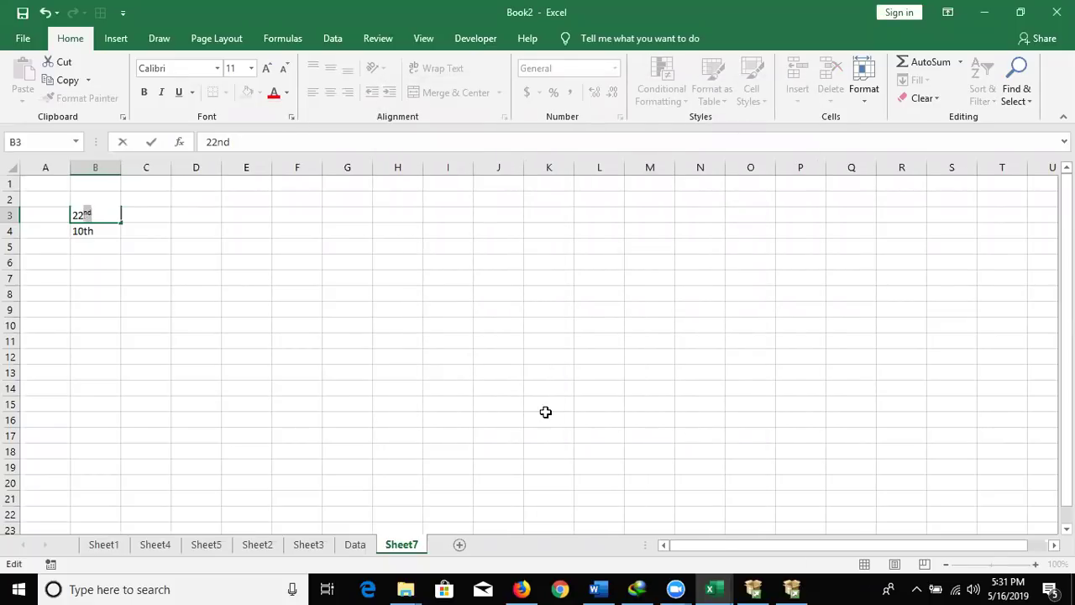
click(545, 411)
Make the 'th' of 10th in B4 superscript, then move to cell C3
click(115, 237)
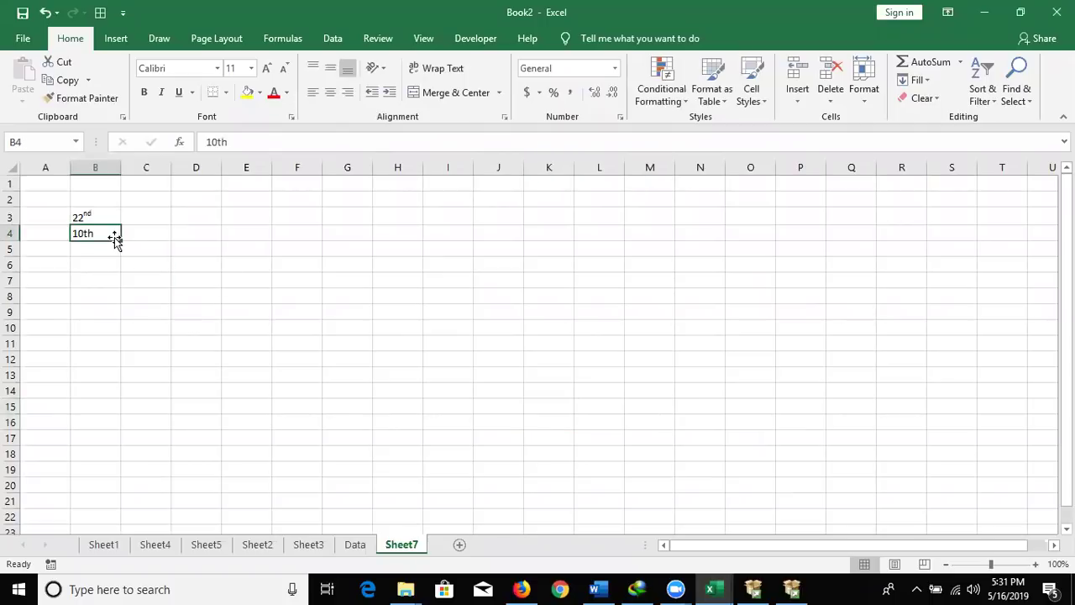
double_click(107, 233)
drag(95, 233, 81, 234)
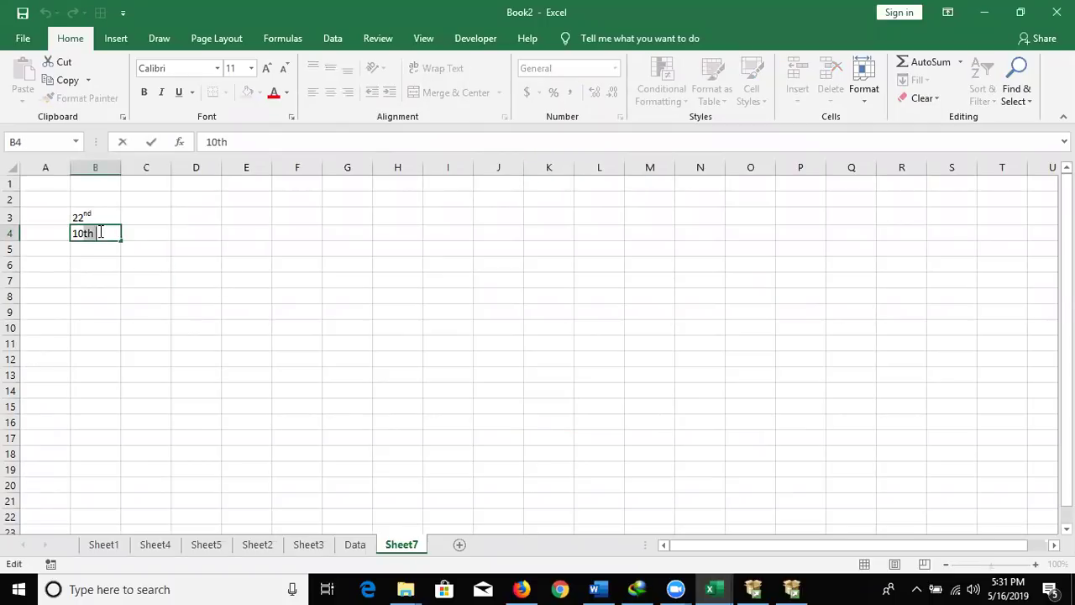
click(291, 116)
click(441, 303)
key(Return)
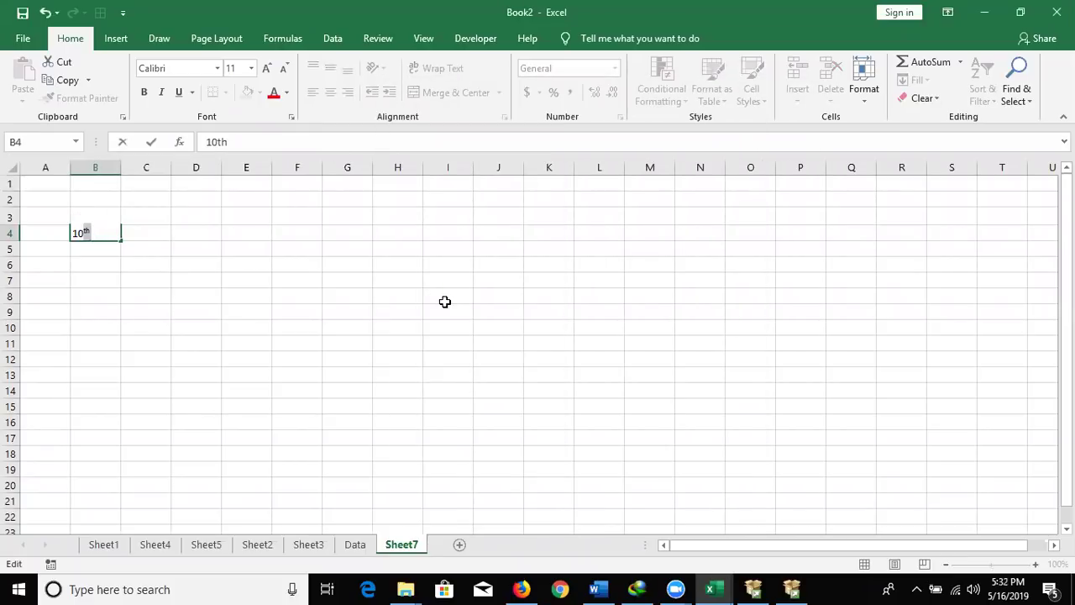
key(Return)
key(Up)
key(Up)
key(Right)
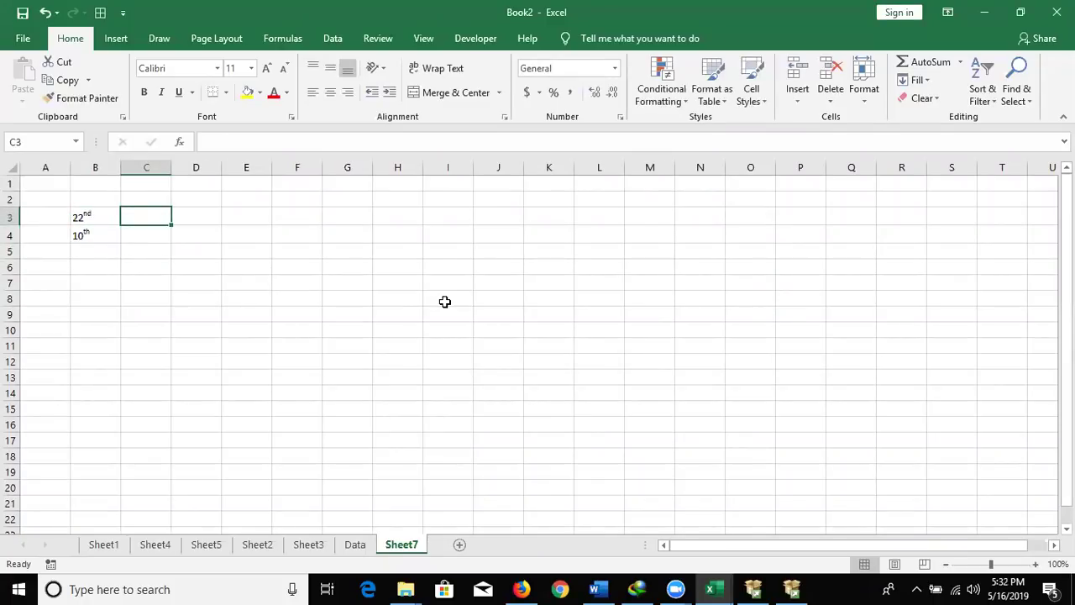
Type 10o in C3 and superscript the final o so it reads 10 degrees
text(10o)
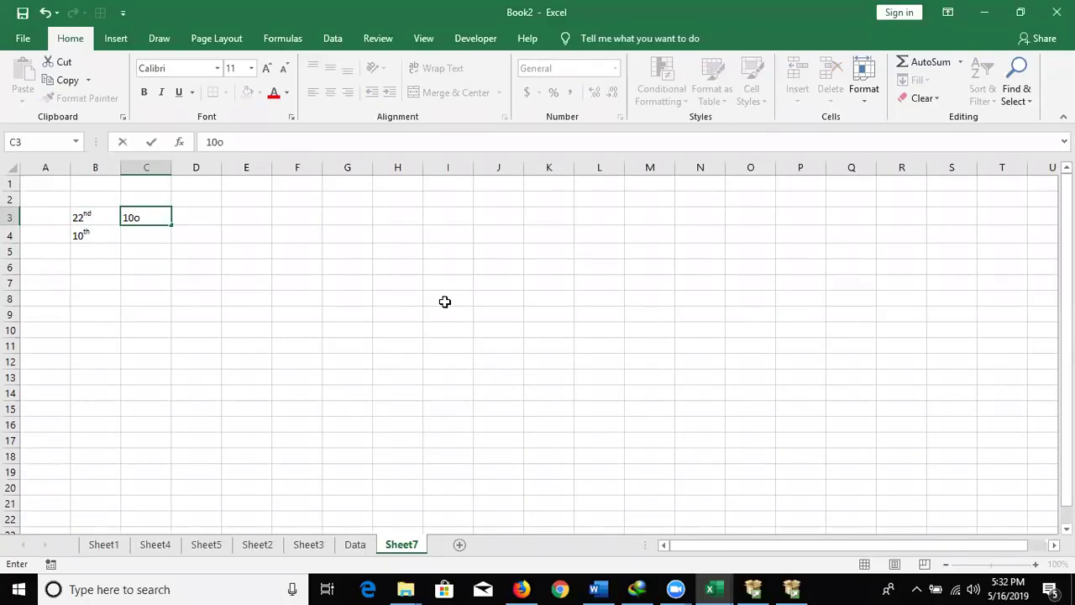
key(shift+Left)
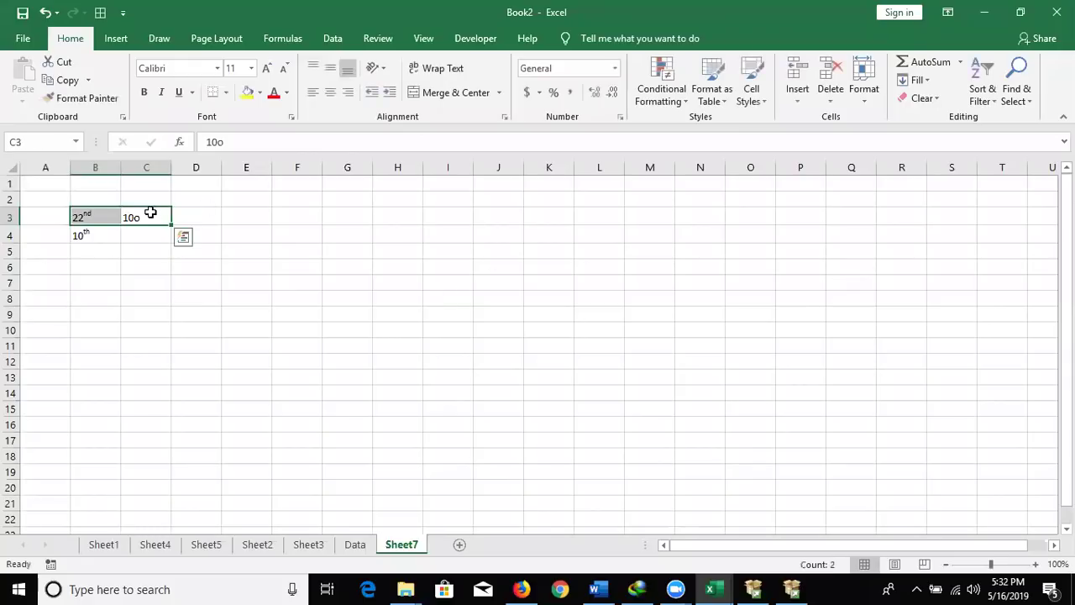
double_click(152, 213)
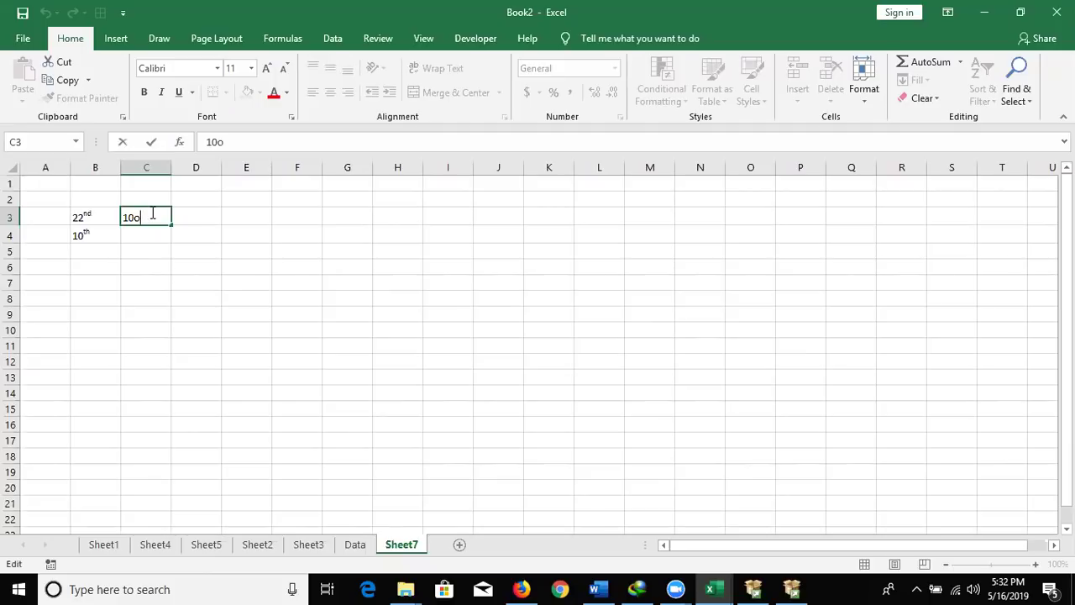
key(shift+Left)
click(294, 118)
click(427, 304)
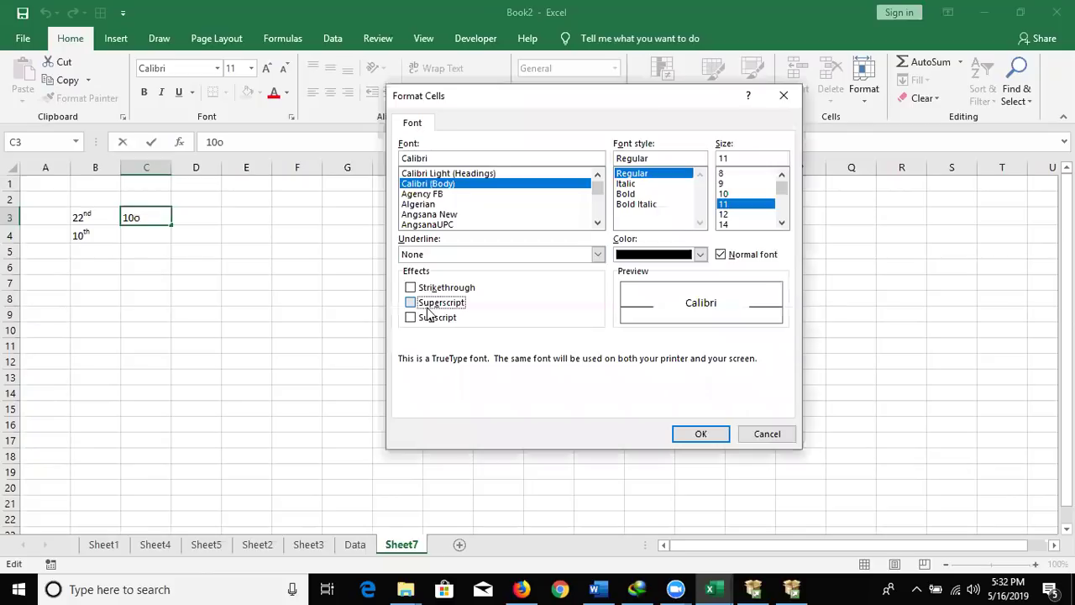
click(701, 434)
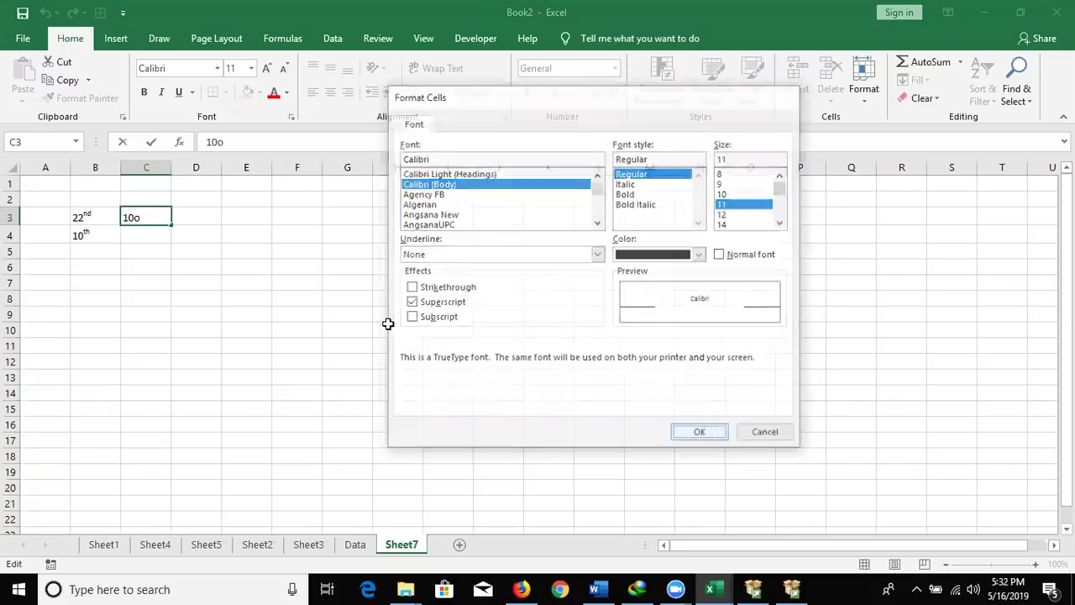
click(370, 319)
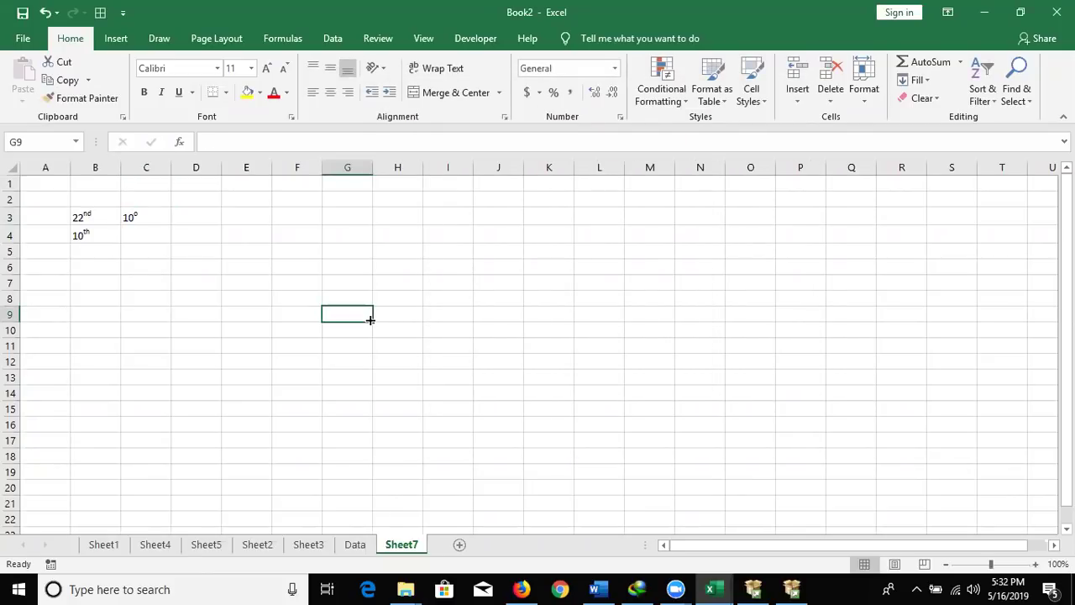
click(160, 212)
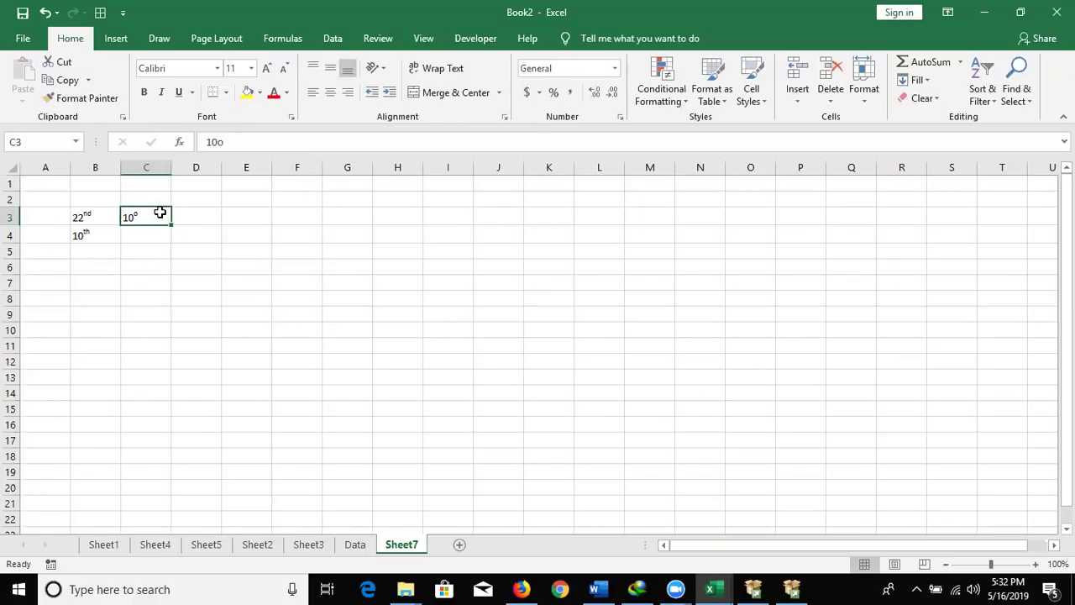
click(147, 228)
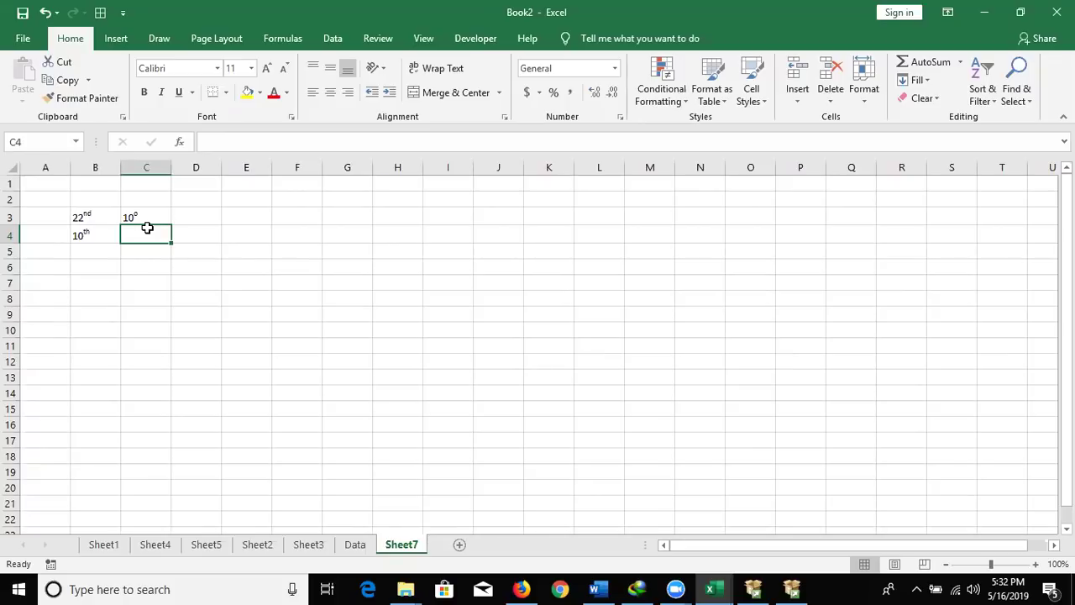
Type 102 in C4 and try superscripting its final 2
text(102)
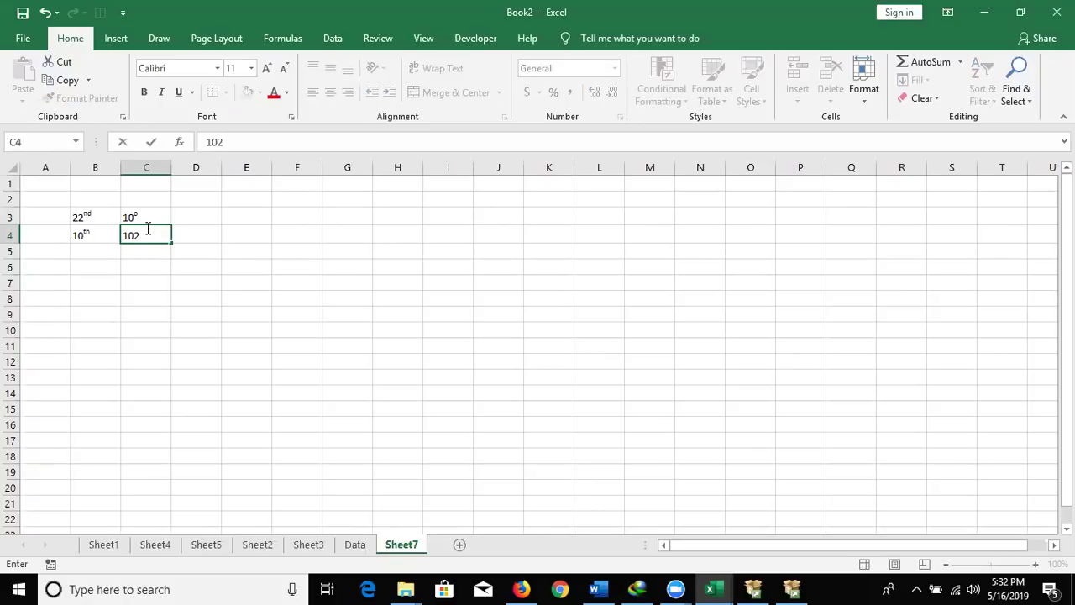
drag(139, 236, 133, 236)
click(288, 118)
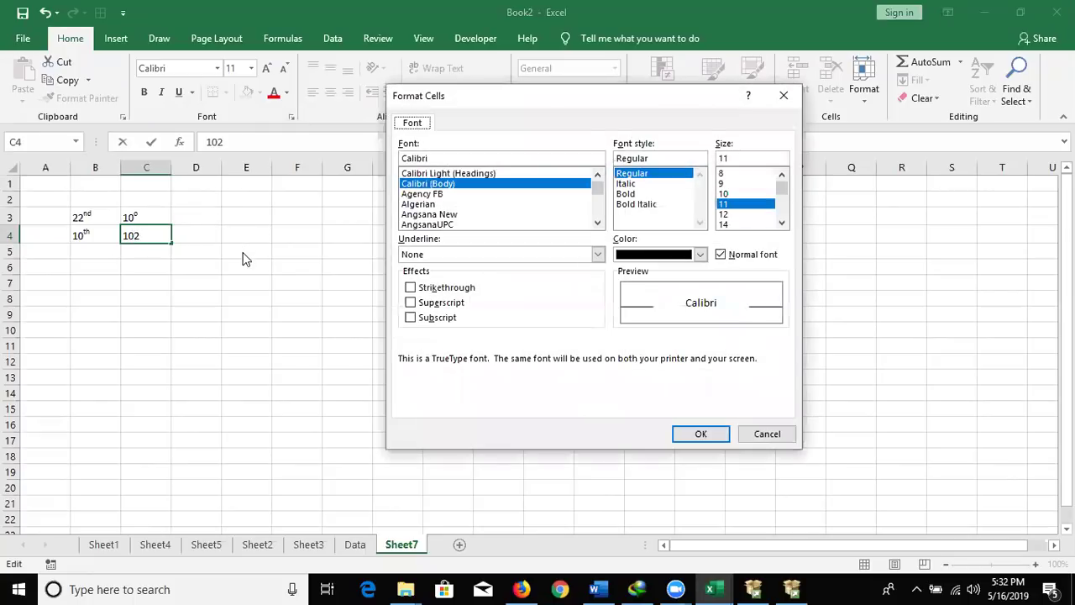
click(411, 302)
click(697, 435)
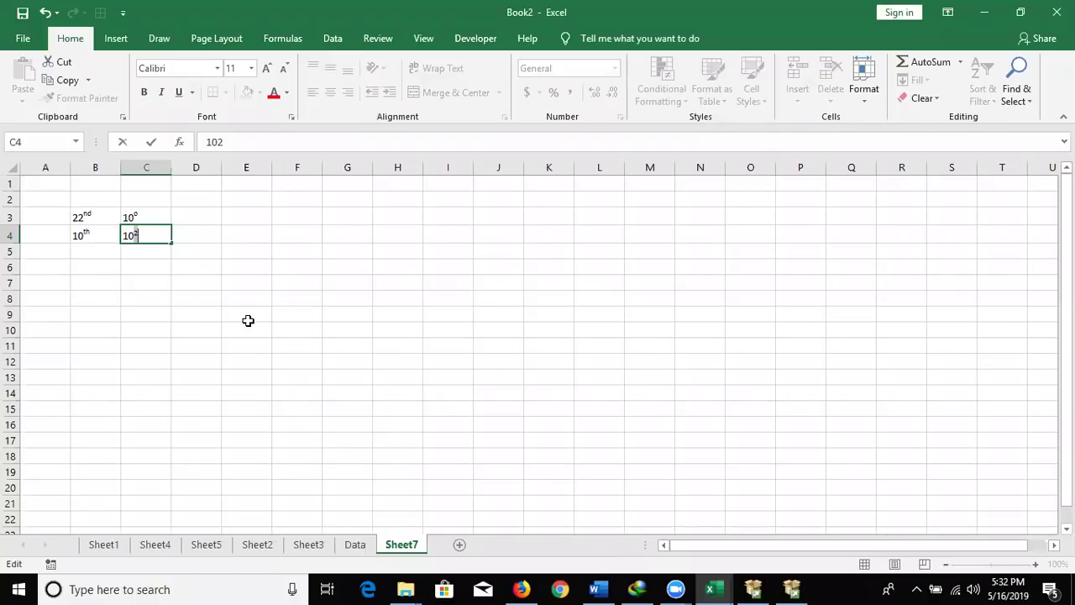
key(Return)
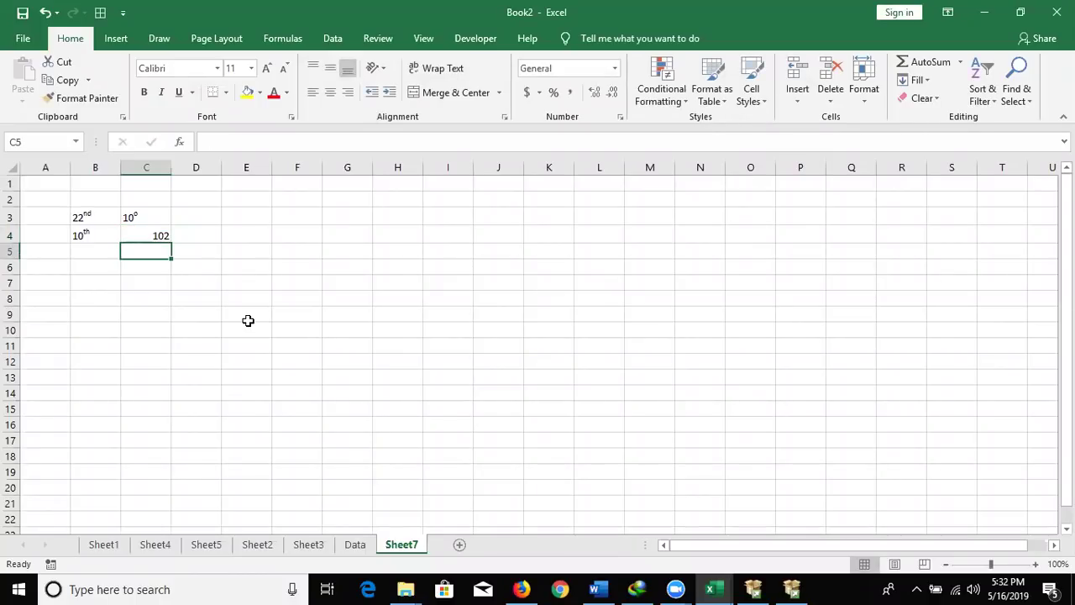
key(Up)
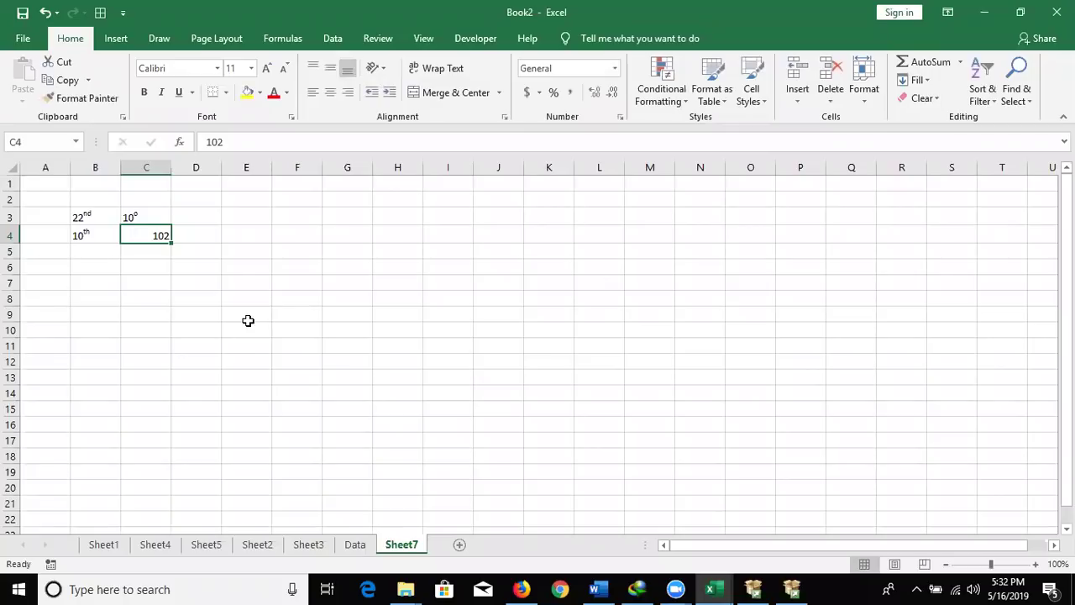
Re-enter C4 as text '102 and superscript the last 2 to show 10 squared
text('102)
key(Return)
key(Up)
double_click(135, 236)
drag(135, 238, 143, 238)
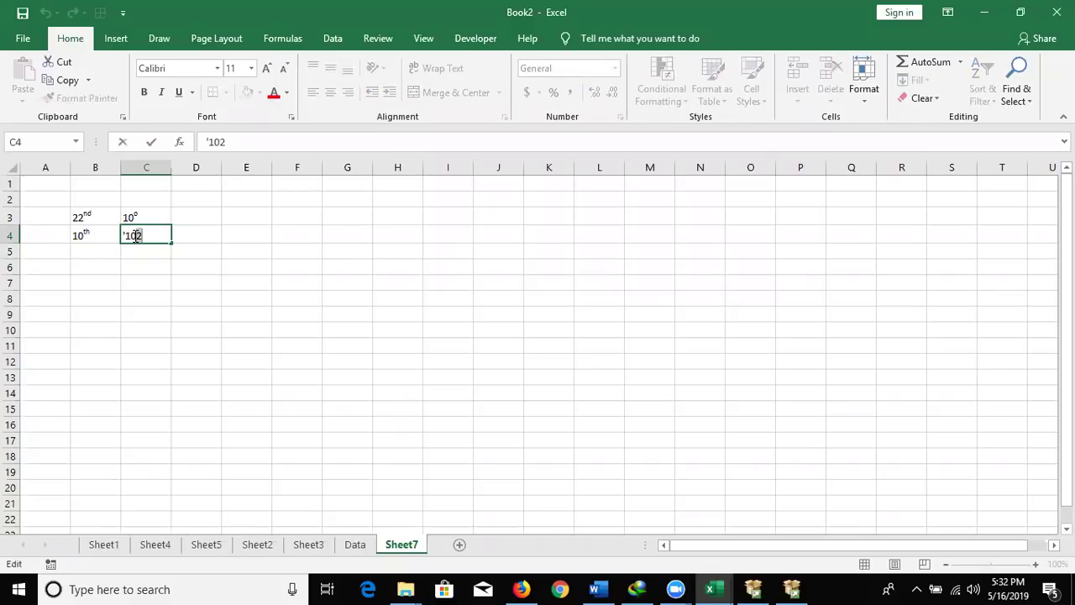
click(290, 118)
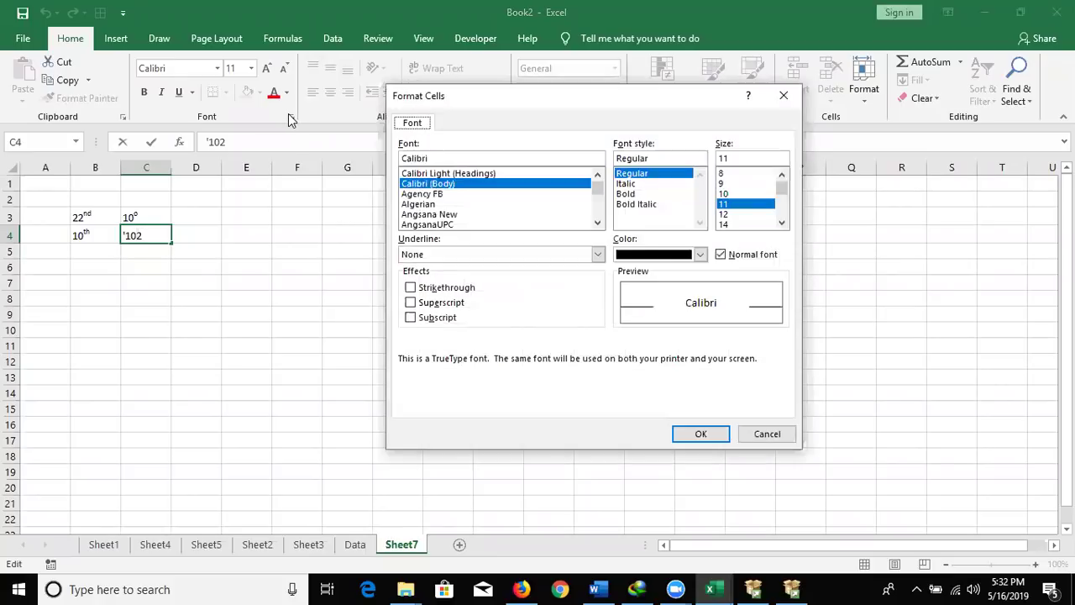
click(445, 303)
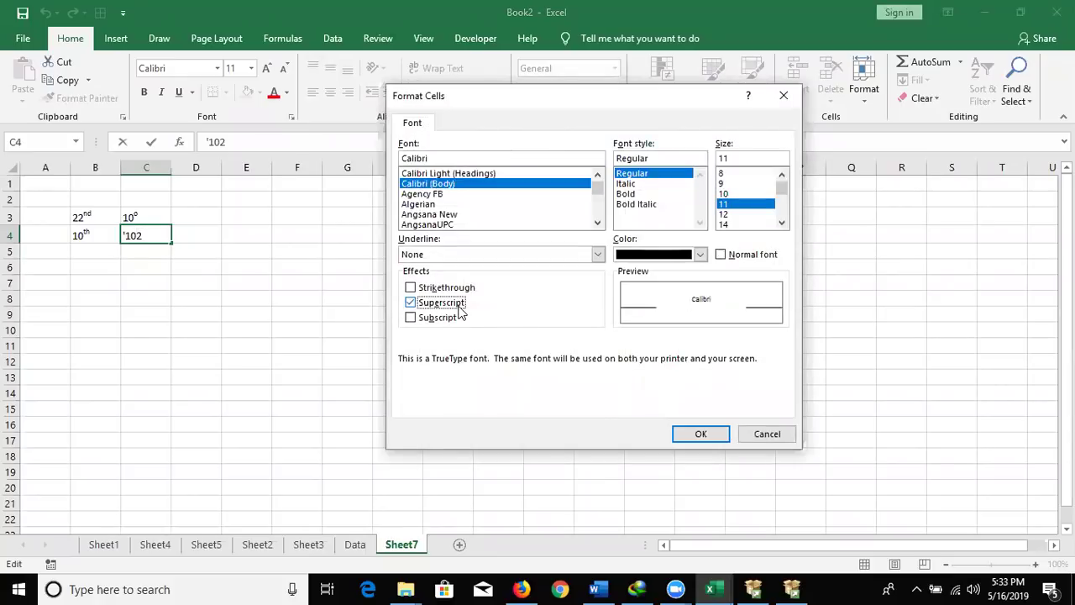
click(679, 434)
click(286, 289)
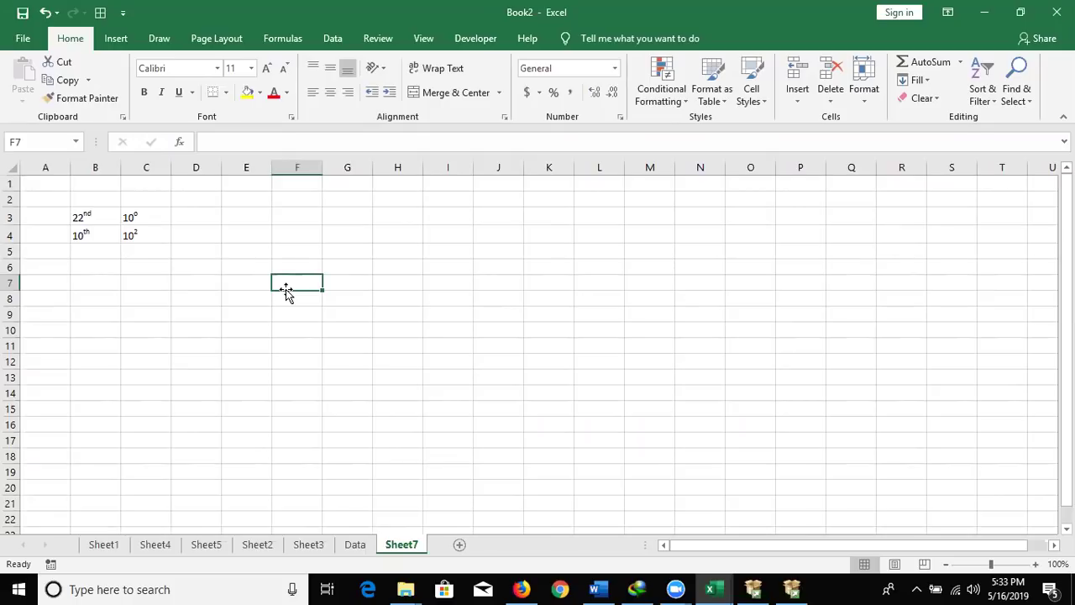
click(159, 236)
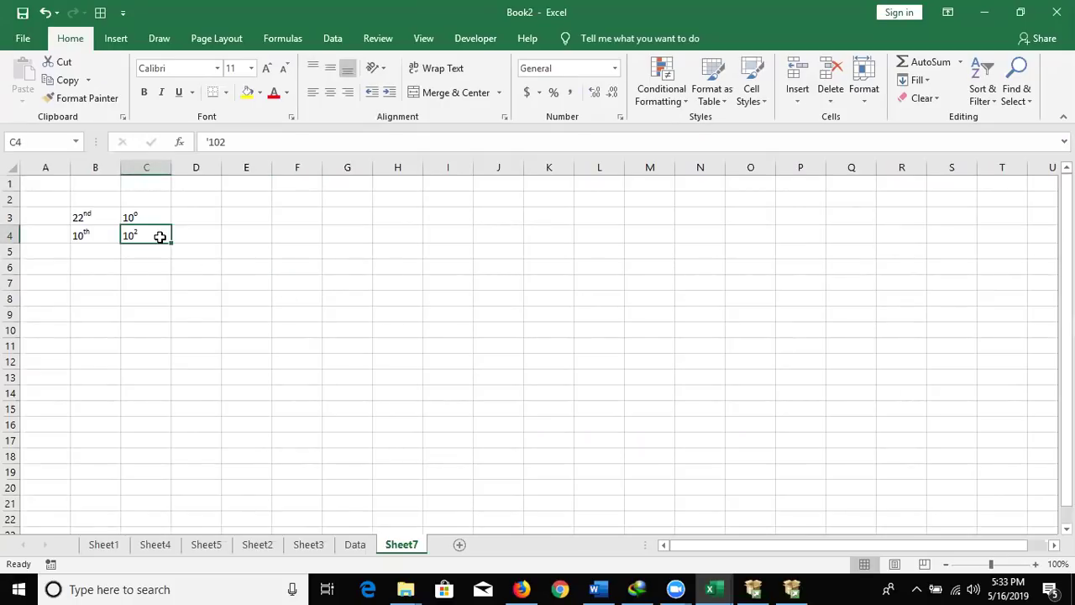
Enter H2O in B6 and make the 2 subscript rather than superscript
click(89, 272)
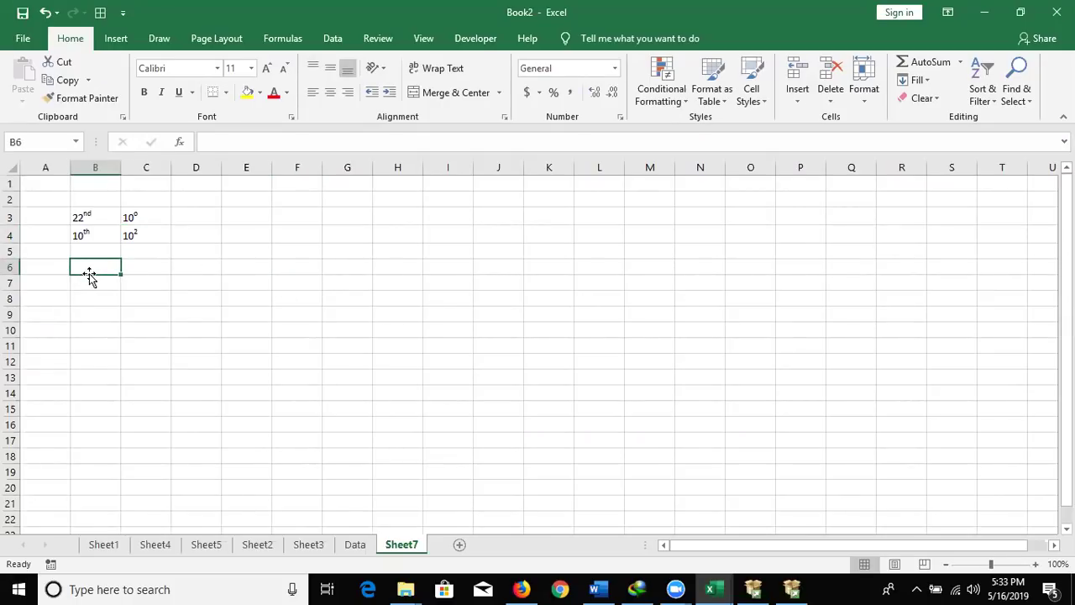
text(H2O)
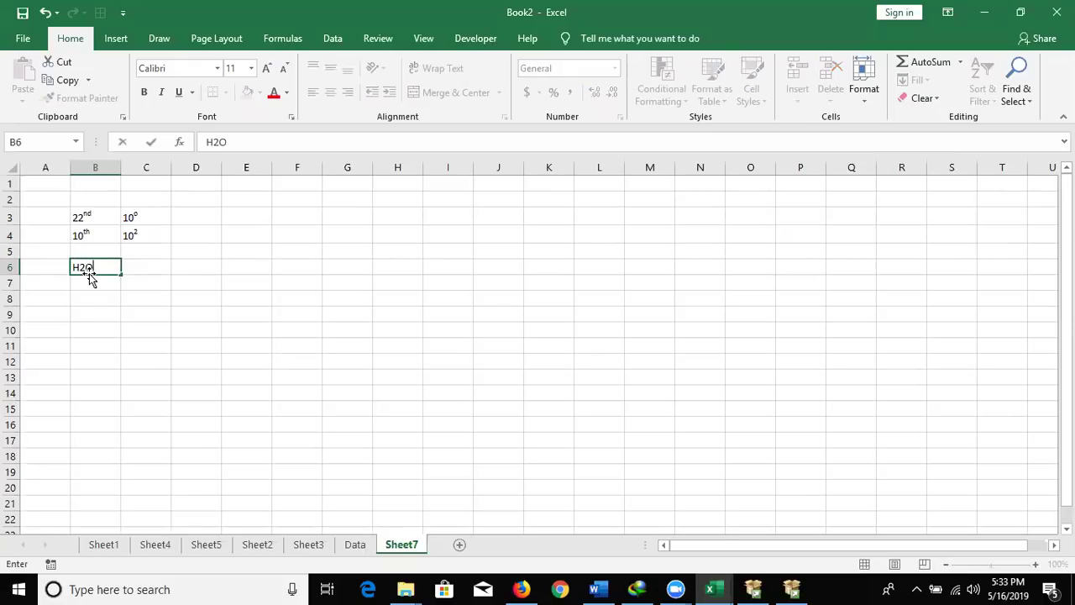
drag(87, 268, 77, 268)
click(291, 118)
click(411, 303)
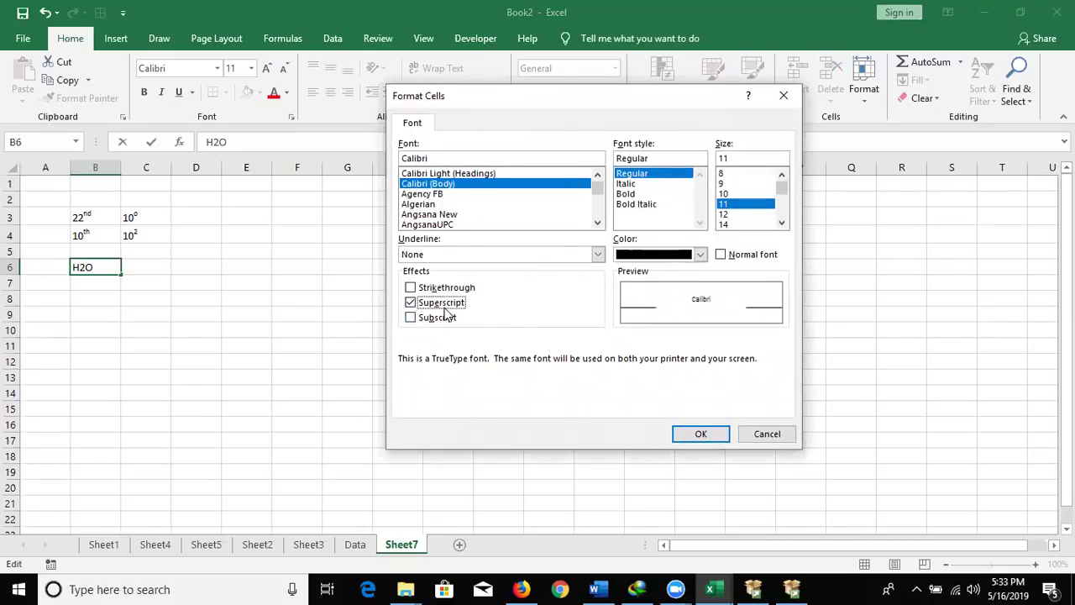
click(411, 303)
click(411, 318)
click(702, 435)
click(369, 378)
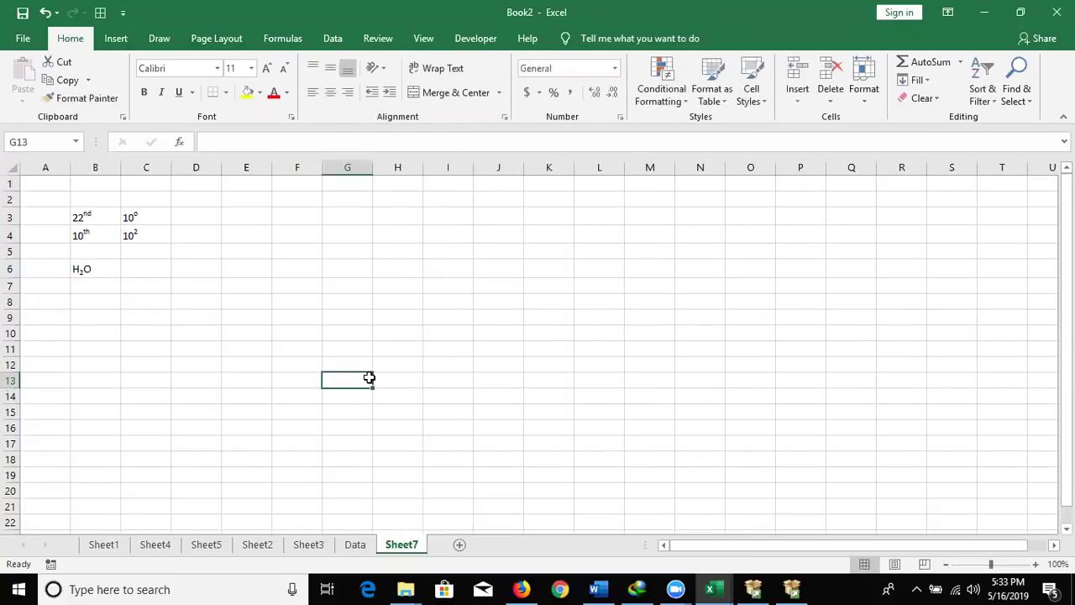
Return to Sheet1, AutoFit column B, and select Mohan's value 80 in B7
click(298, 197)
click(301, 183)
click(103, 544)
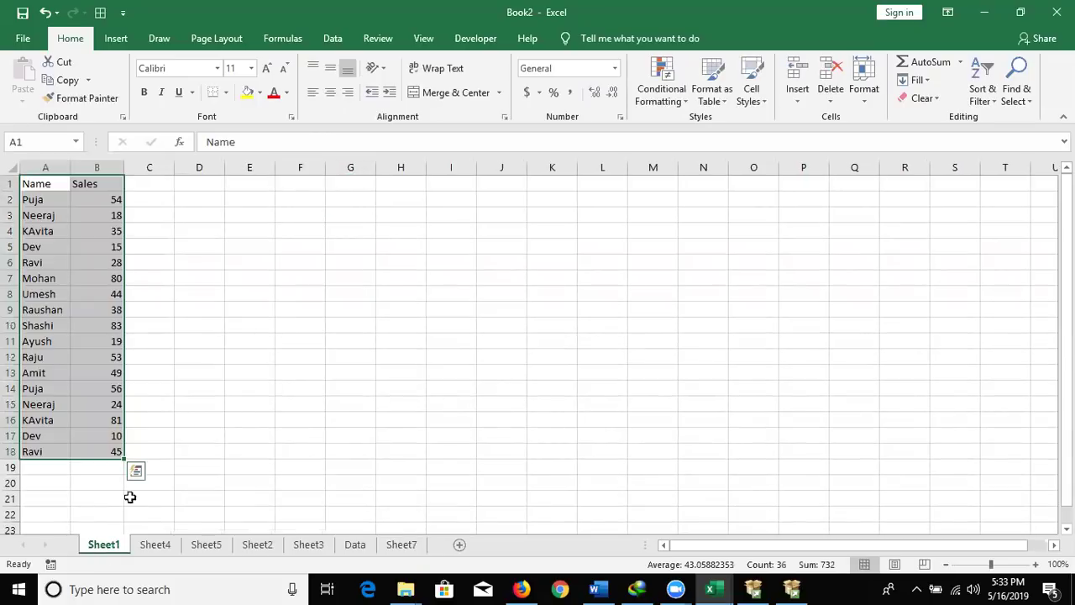
click(151, 325)
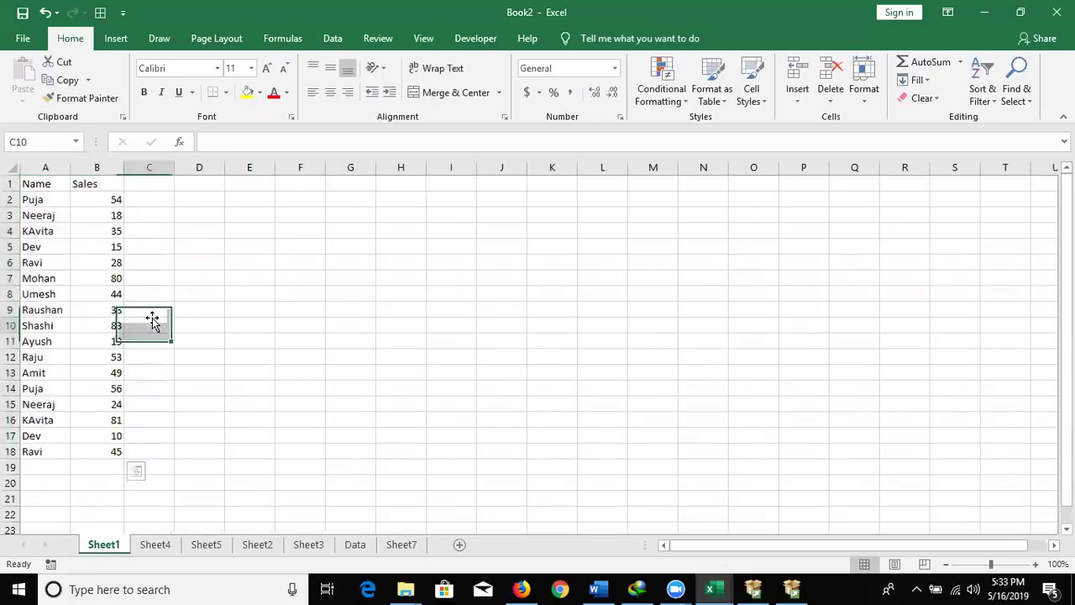
double_click(124, 168)
click(92, 278)
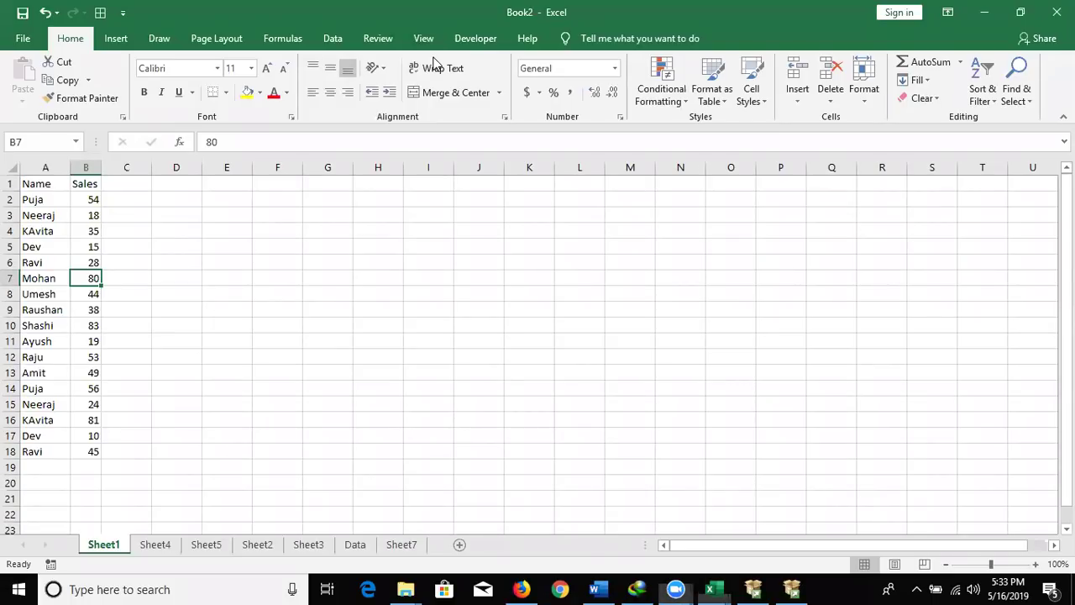
mouse_move(71, 272)
mouse_down()
mouse_move(99, 283)
mouse_move(68, 286)
mouse_up()
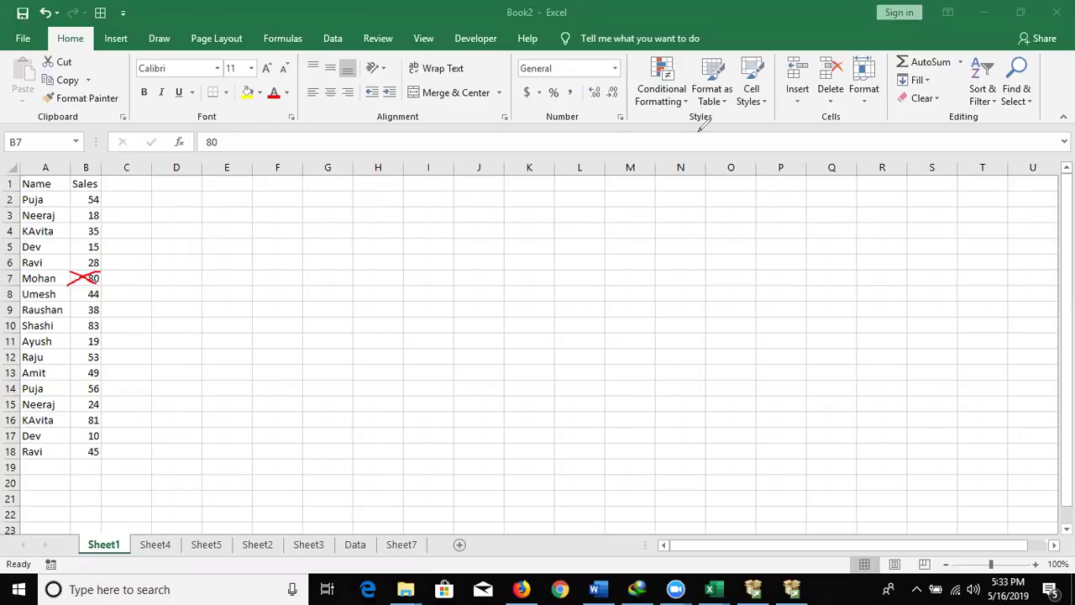
key(Escape)
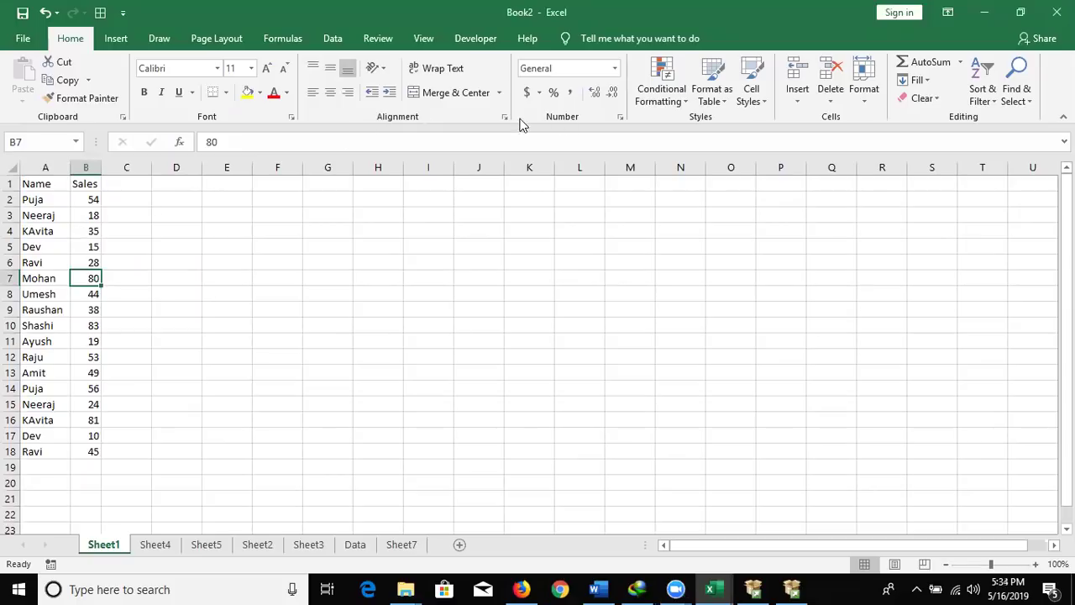
Give B7 solid light green diagonal borders in both directions through Format Cells
right_click(89, 277)
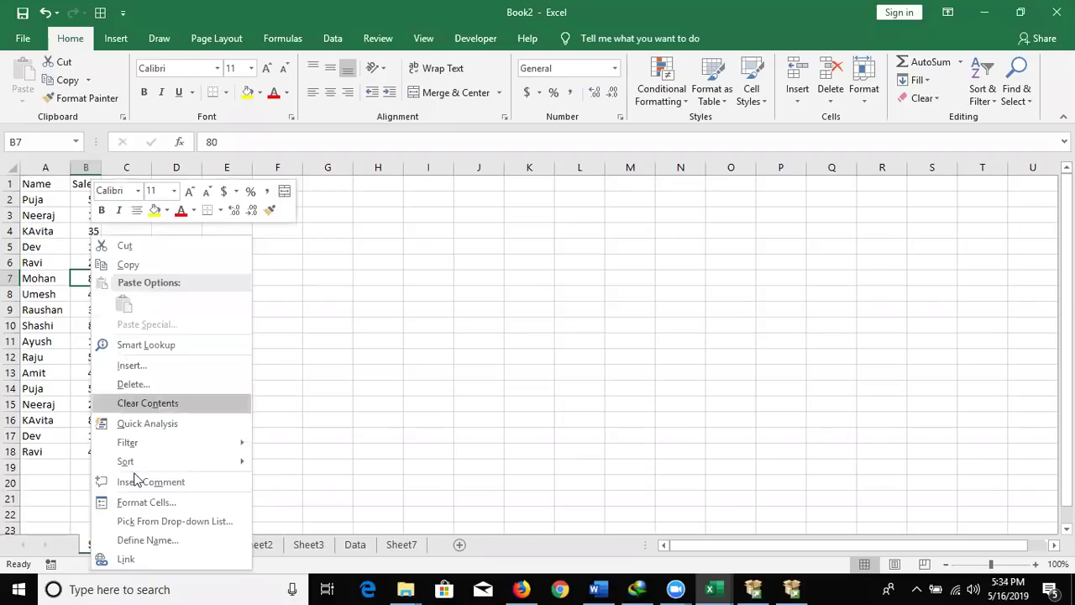
click(139, 503)
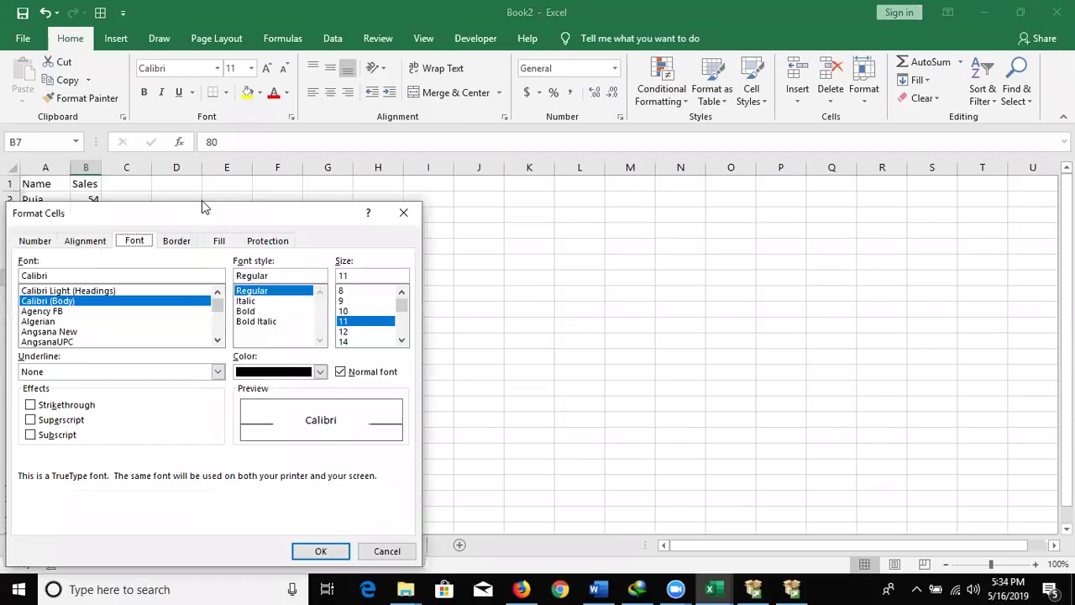
drag(202, 200, 473, 153)
click(450, 195)
click(361, 357)
click(383, 357)
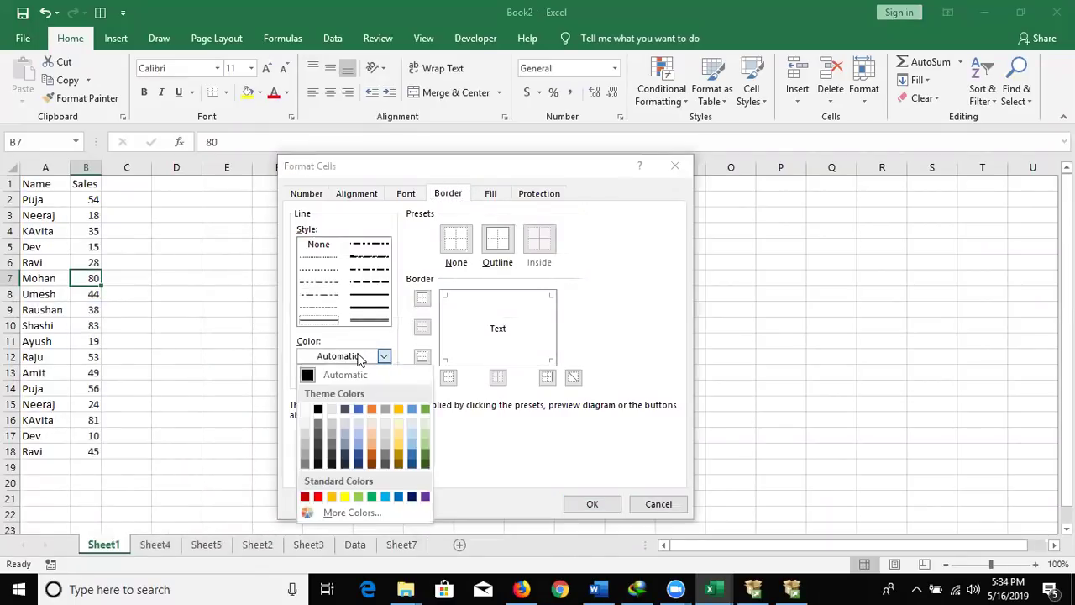
click(359, 497)
click(385, 299)
click(422, 379)
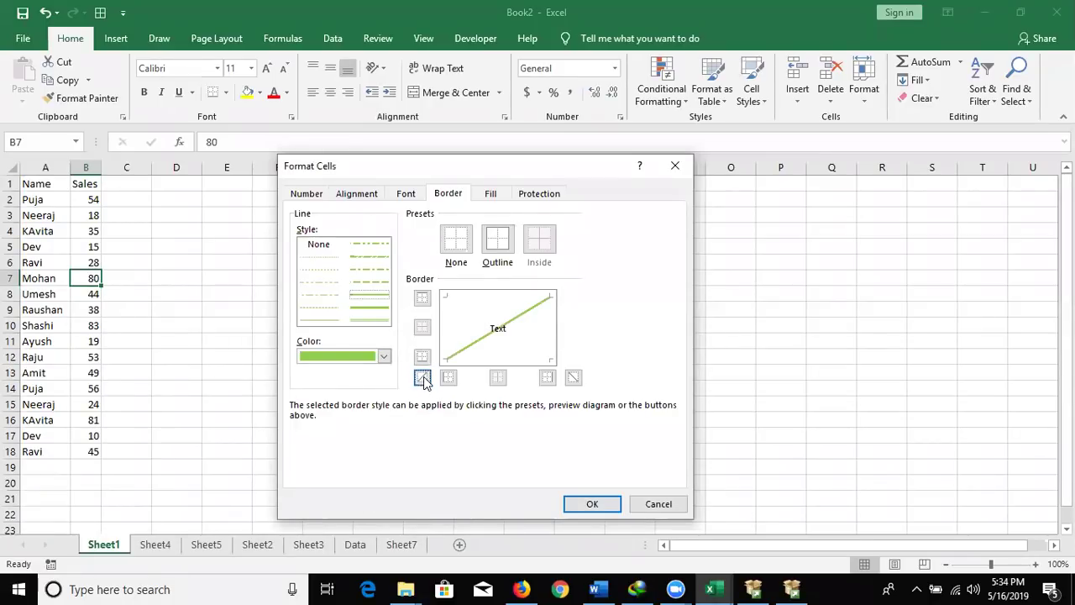
click(572, 378)
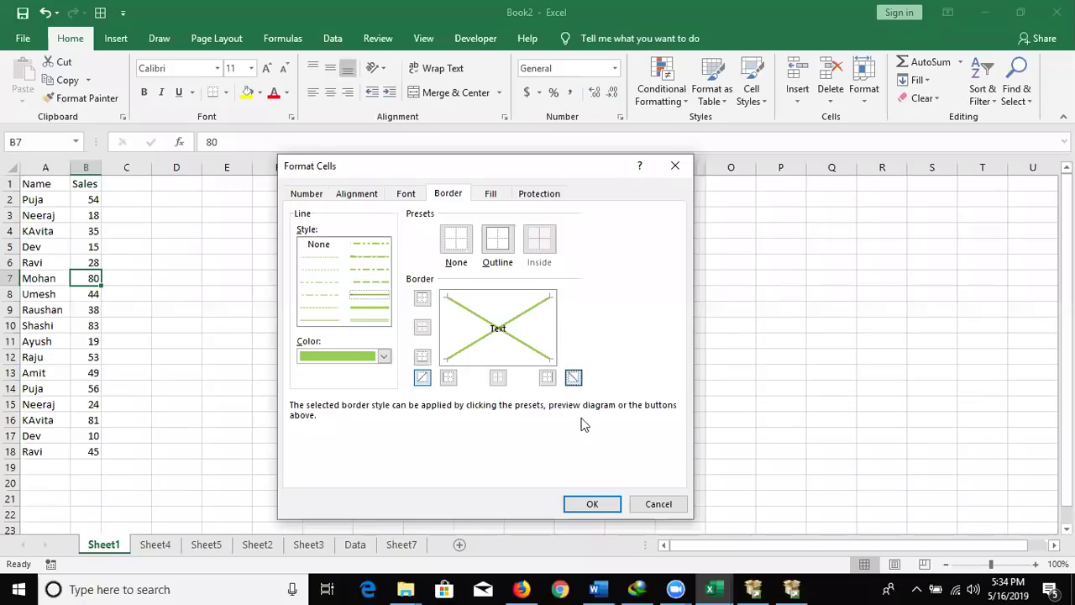
click(592, 504)
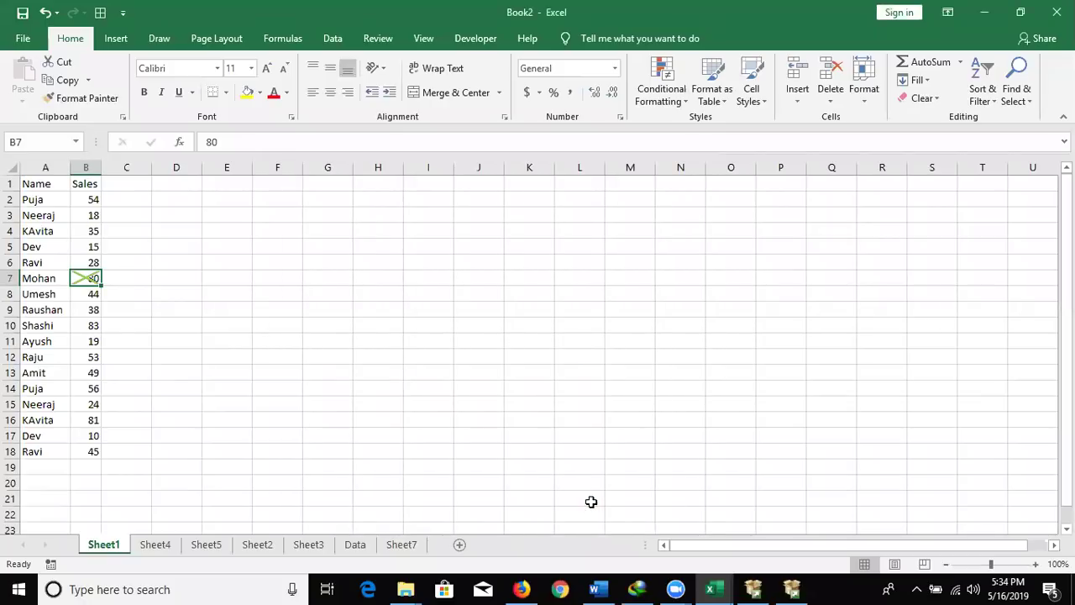
click(94, 343)
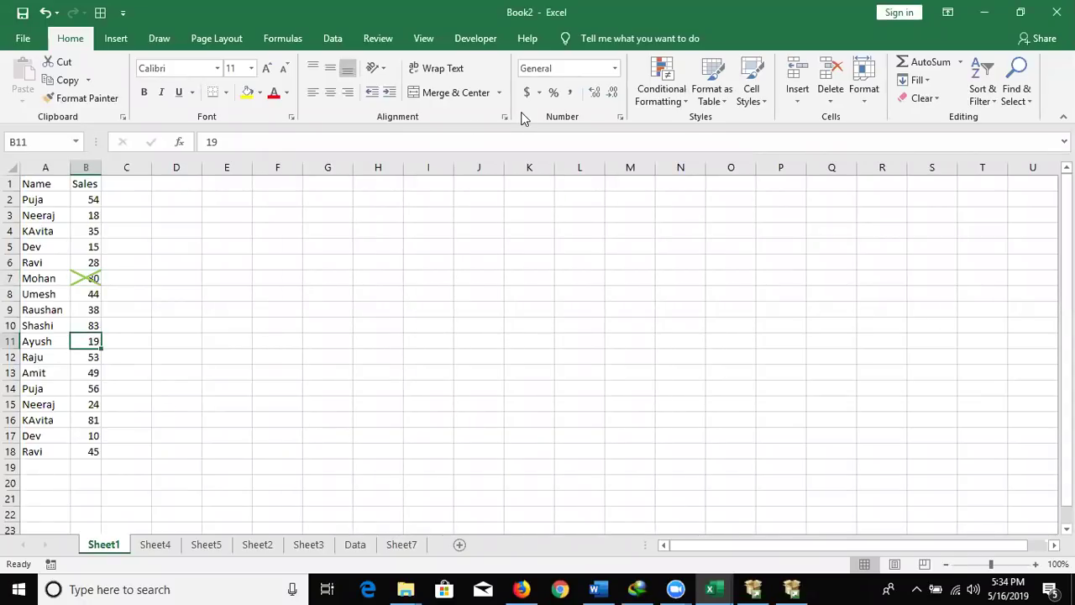
Repeat the green diagonal cross on B11 (19) and B15 (24) with F4
key(F4)
click(79, 407)
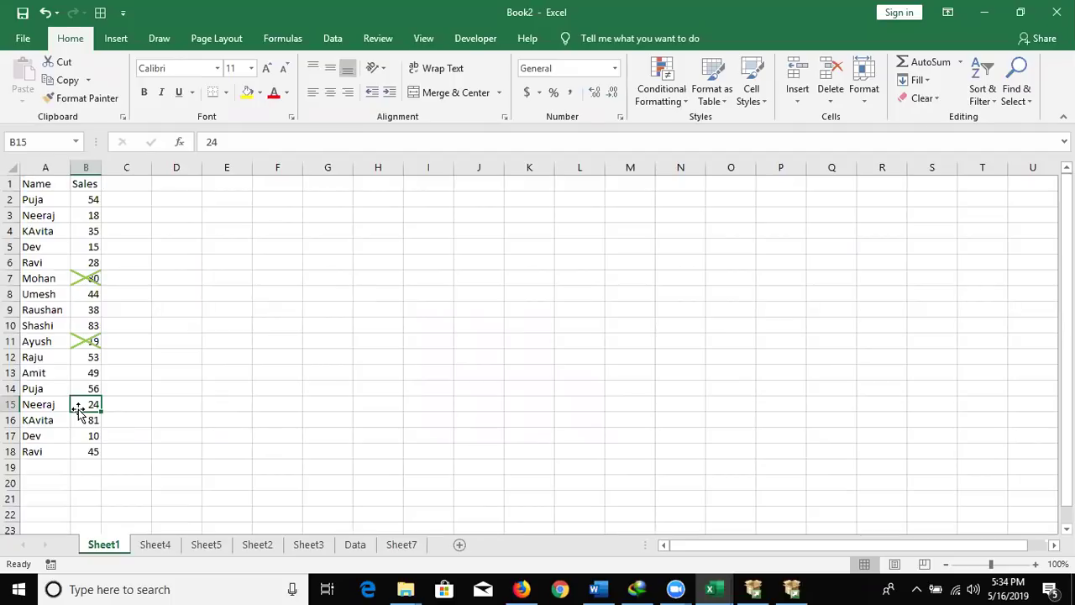
key(F4)
click(93, 243)
click(96, 229)
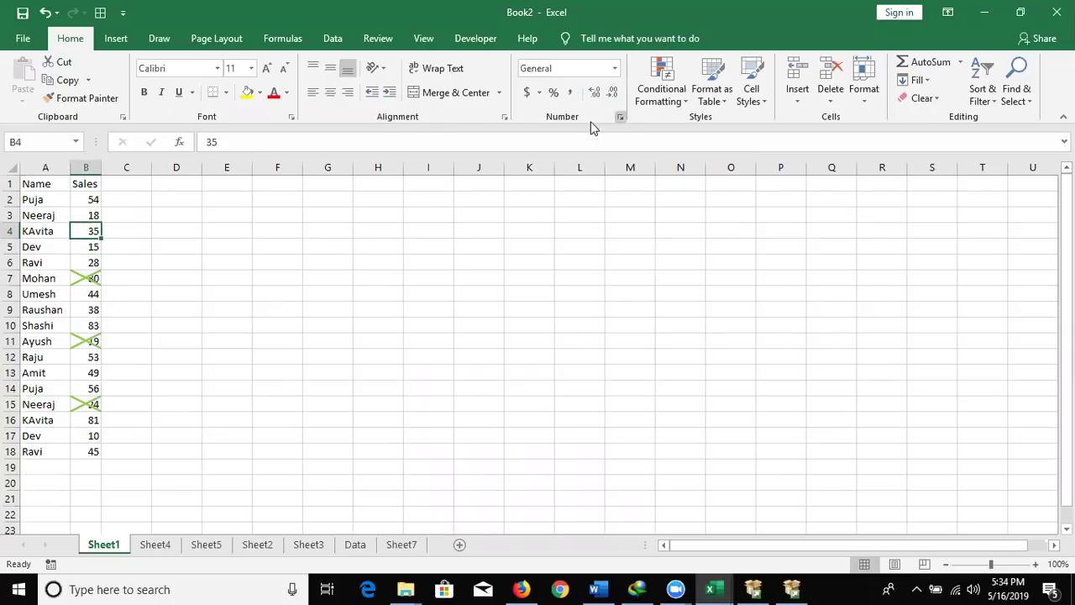
Give B4 (35) a single green up-diagonal border line in Format Cells
click(504, 117)
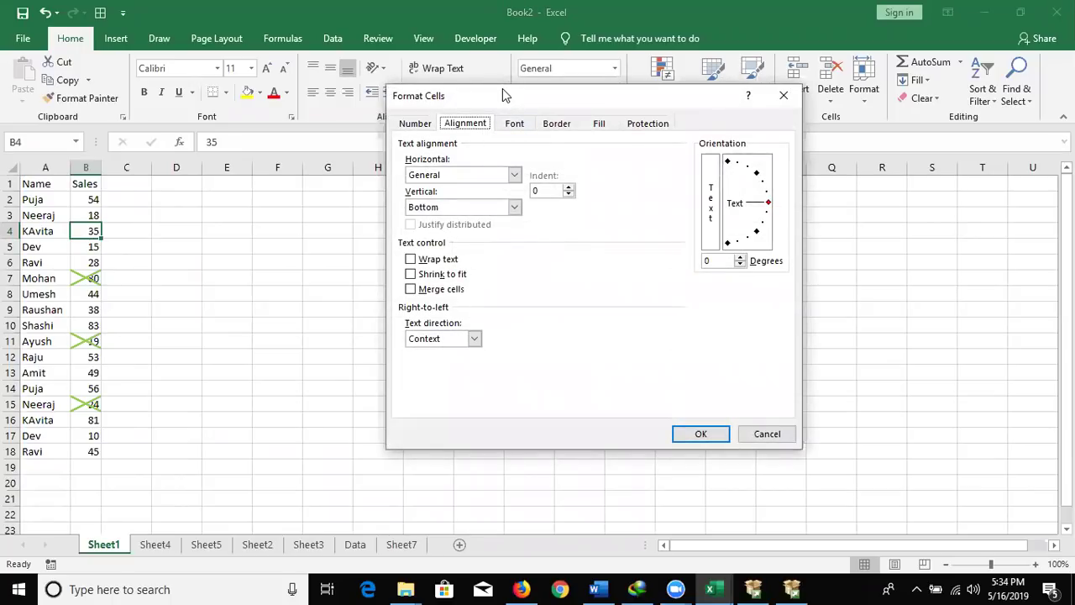
drag(507, 94, 342, 171)
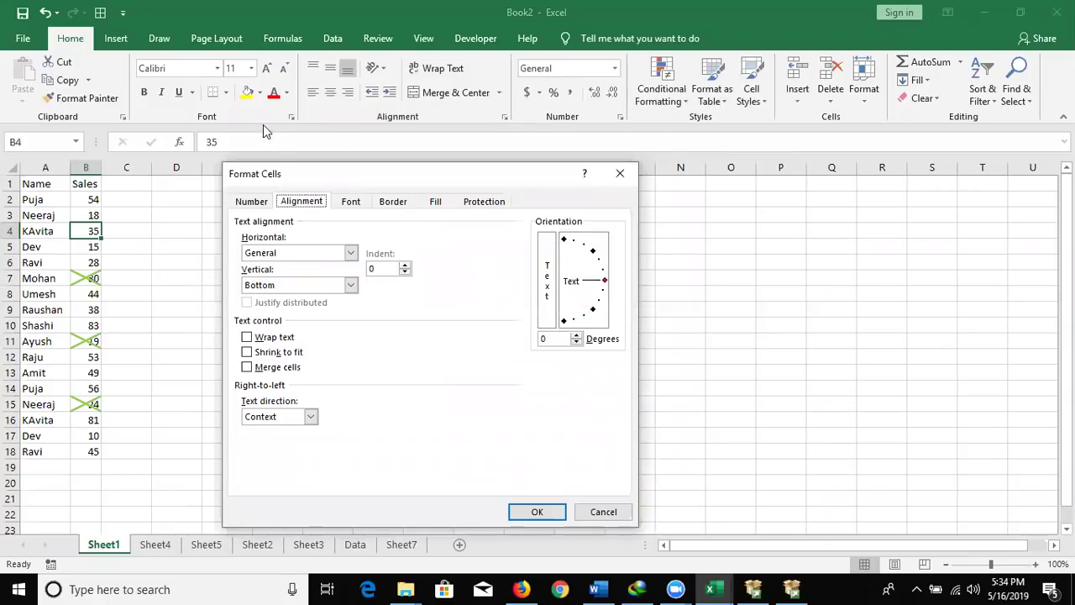
click(380, 203)
click(316, 306)
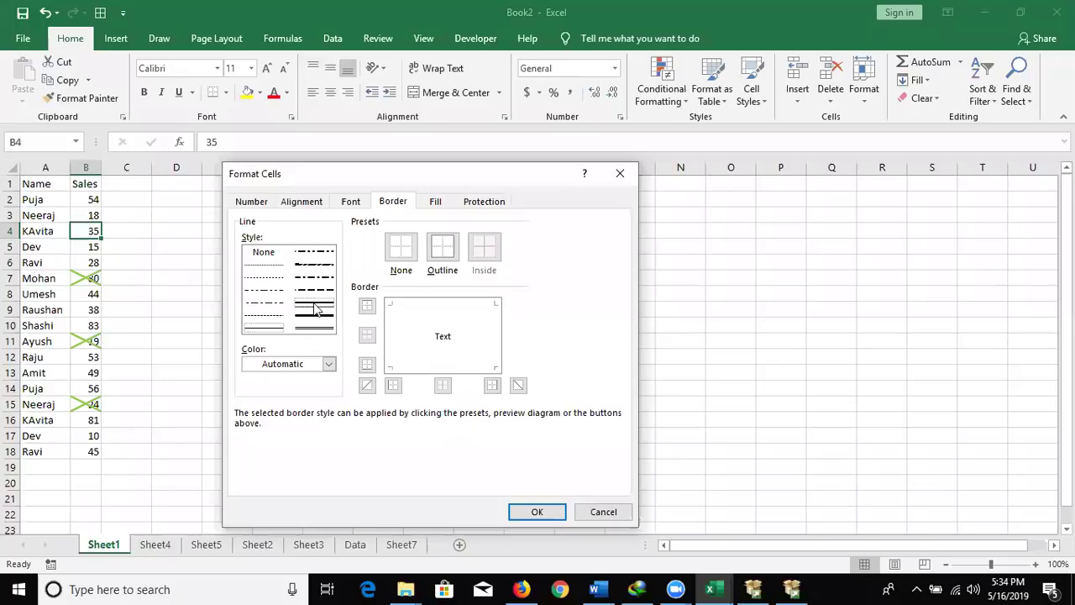
click(304, 369)
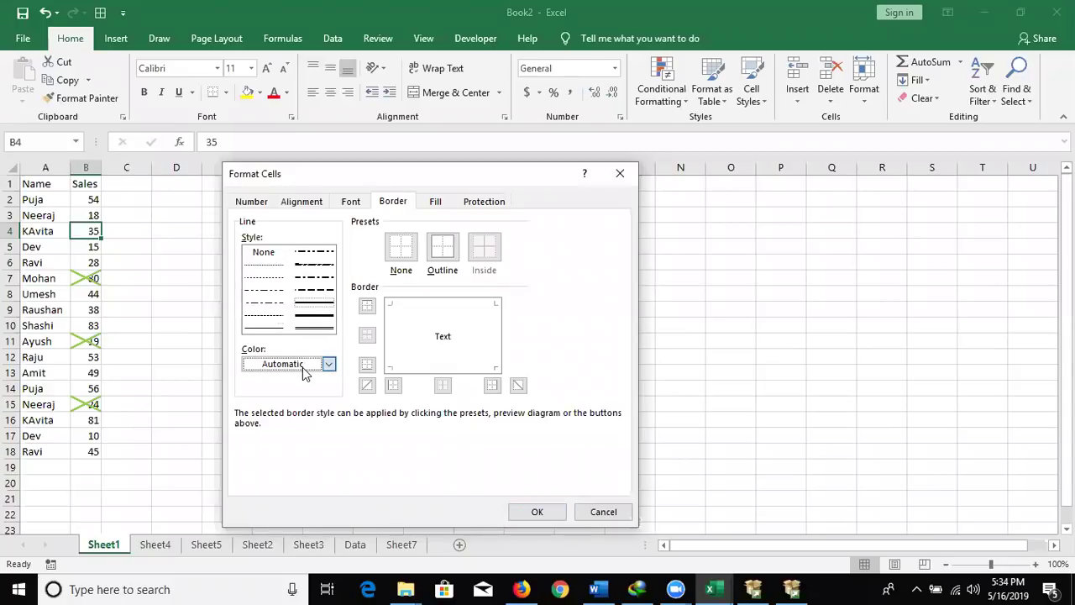
click(304, 370)
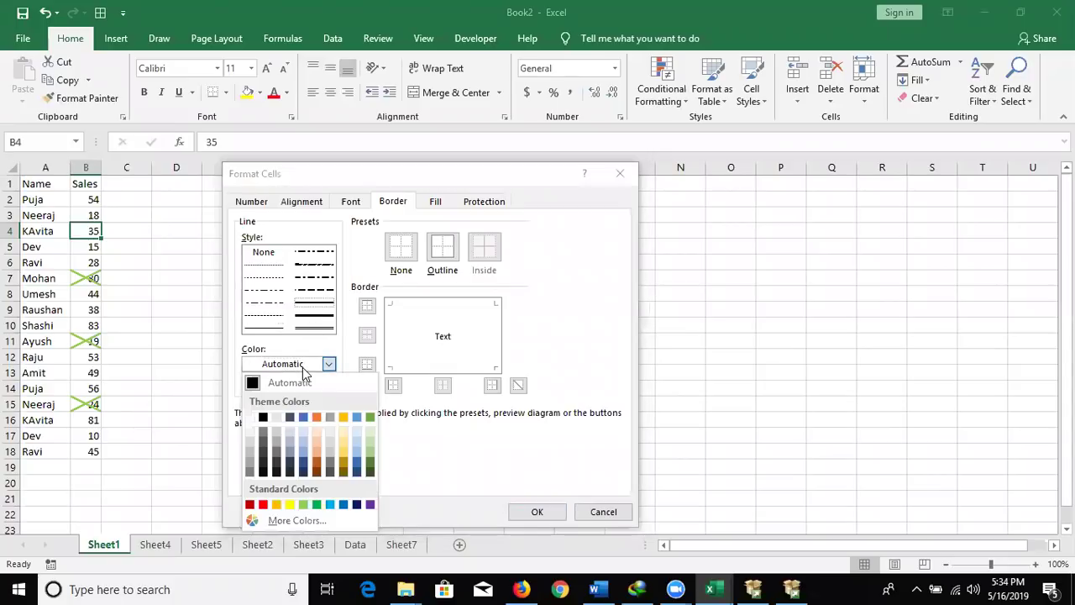
click(315, 505)
click(393, 385)
click(367, 386)
click(537, 511)
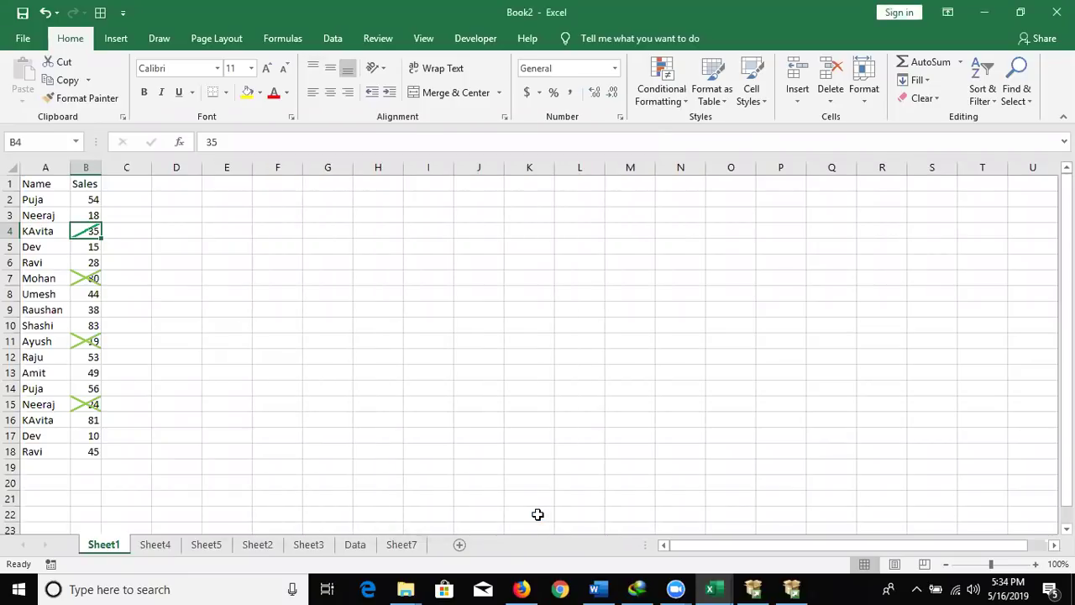
click(337, 353)
Enter P in C2 beside the first sales value
drag(97, 199, 97, 451)
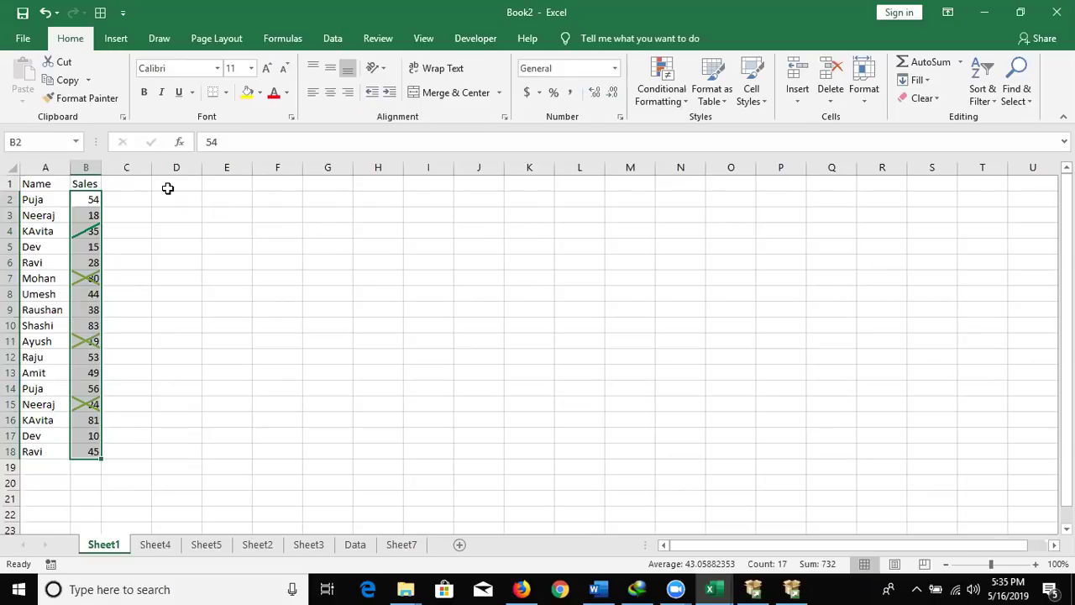
key(Up)
key(Right)
key(Down)
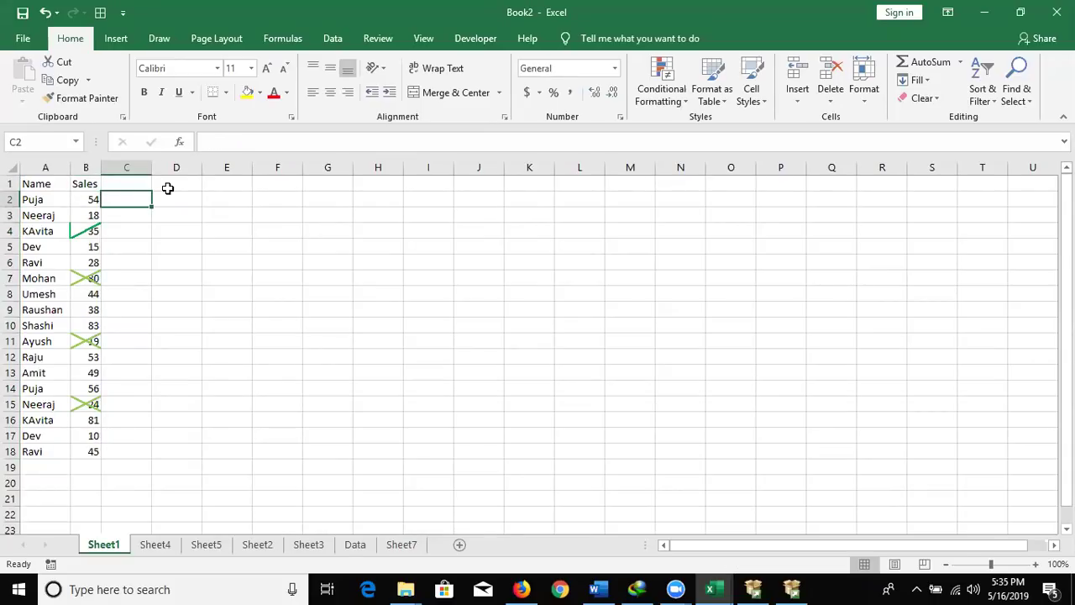
key(Left)
key(Down)
key(Down)
key(Down)
key(Down)
key(Down)
key(Down)
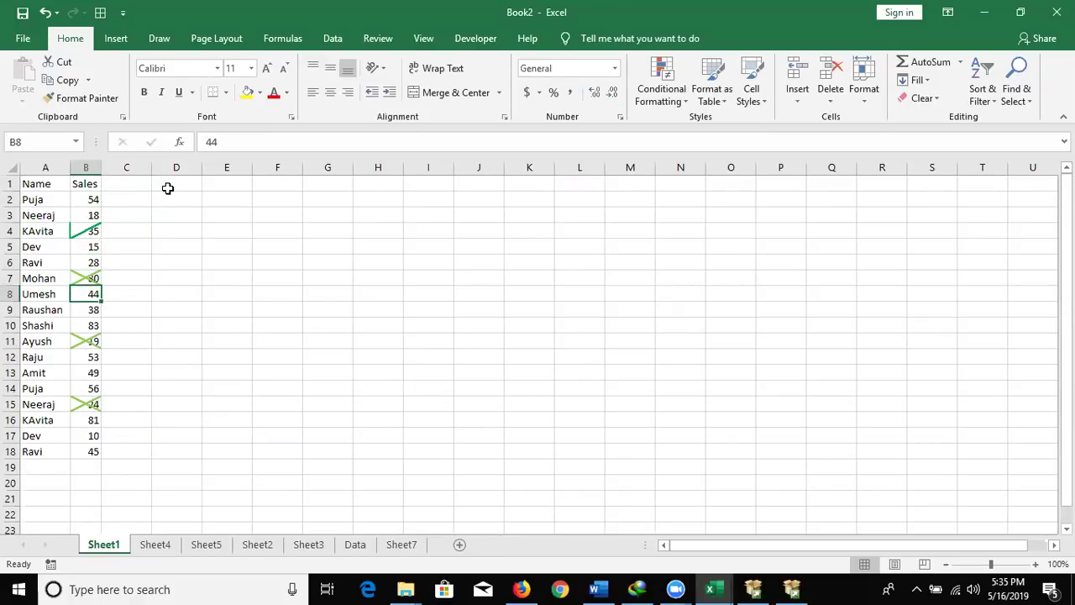
key(Up)
key(ctrl+Up)
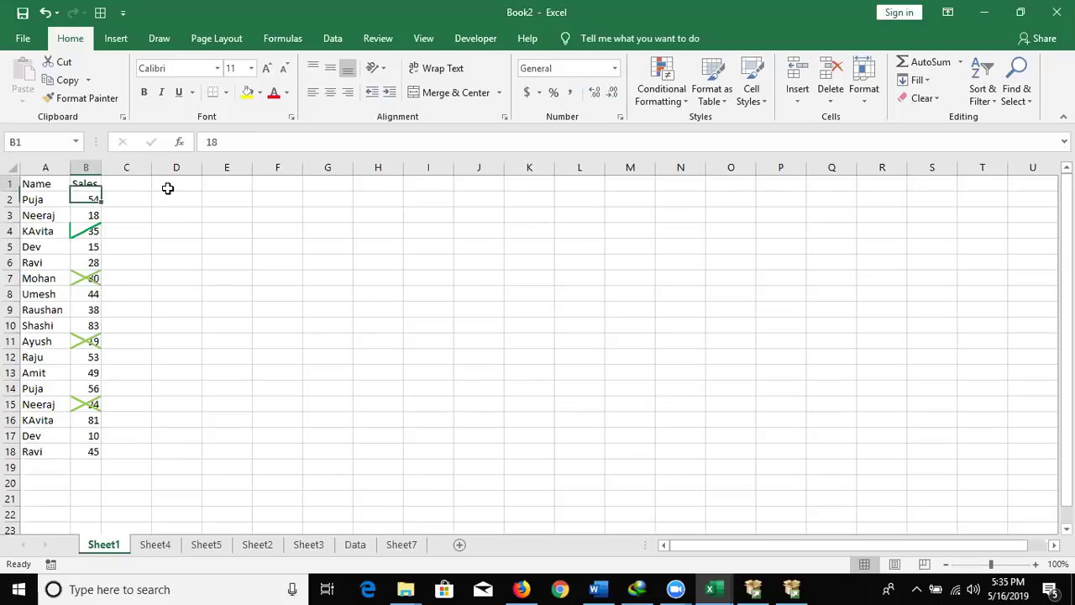
key(Right)
key(Down)
text(P)
key(Return)
Select C2:C18 and fill the P down with Ctrl+D
key(Up)
key(Left)
key(ctrl+Down)
key(Right)
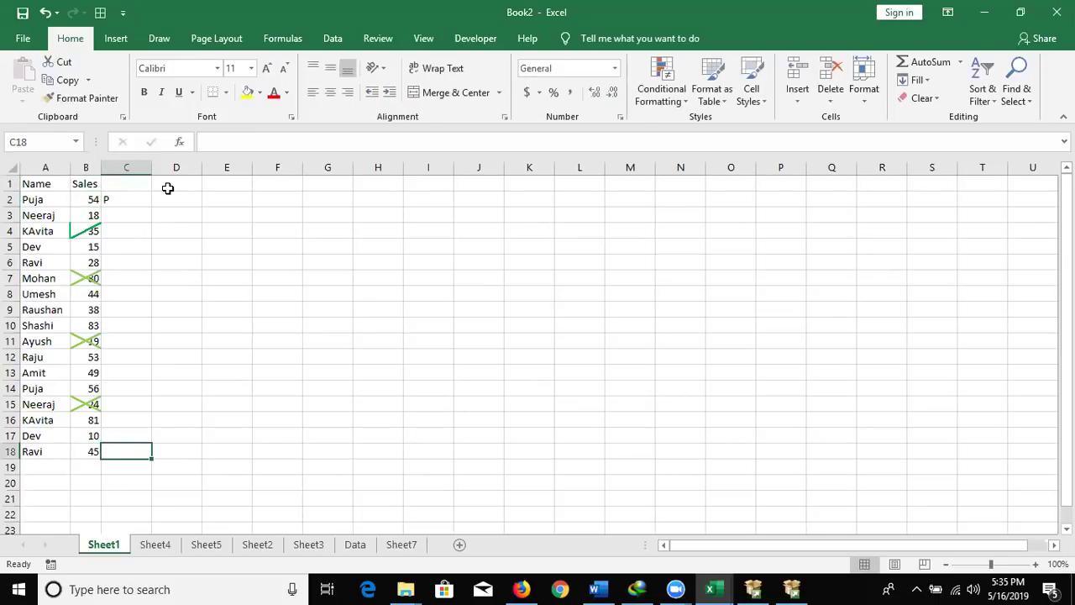
key(ctrl+shift+Up)
key(ctrl+d)
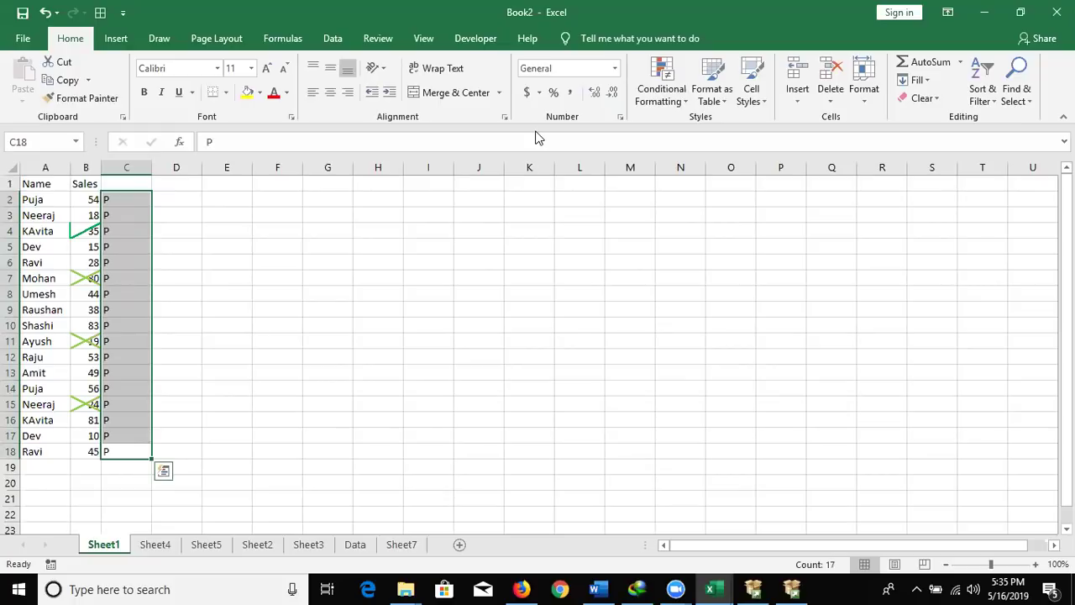
Choose Wingdings 2 from the font list for the selected C2:C18
click(217, 71)
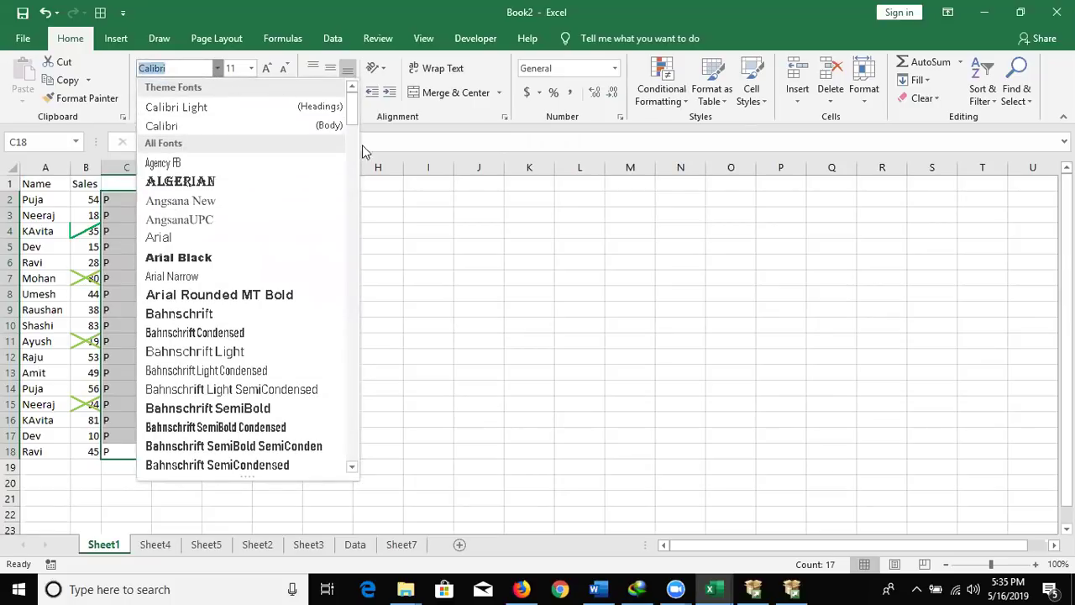
scroll(356, 173, down, 5)
scroll(358, 298, down, 10)
scroll(361, 324, down, 10)
scroll(363, 348, down, 8)
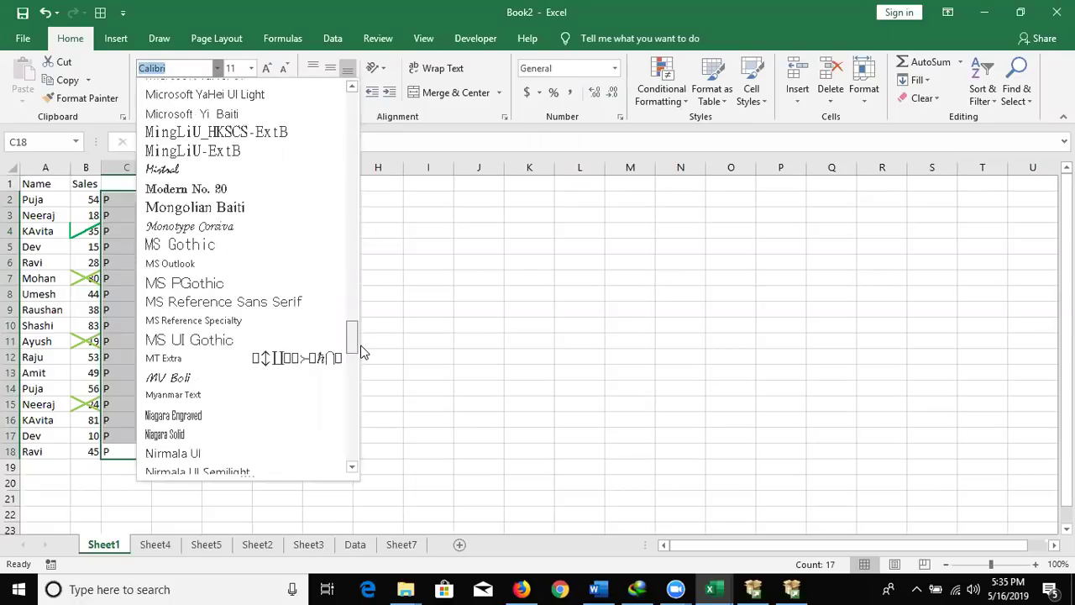
drag(363, 351, 362, 452)
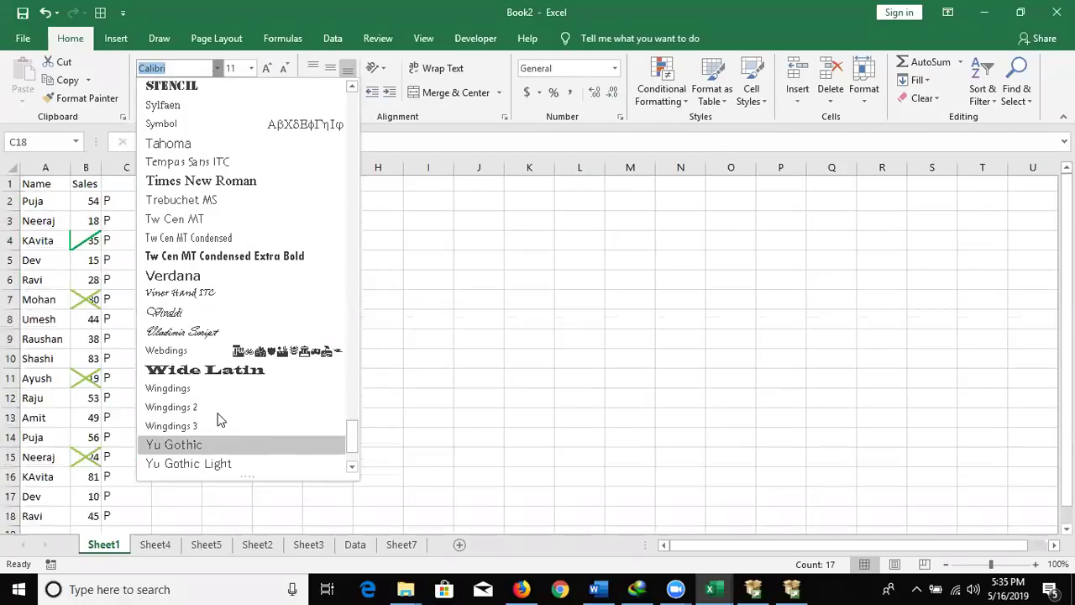
click(216, 409)
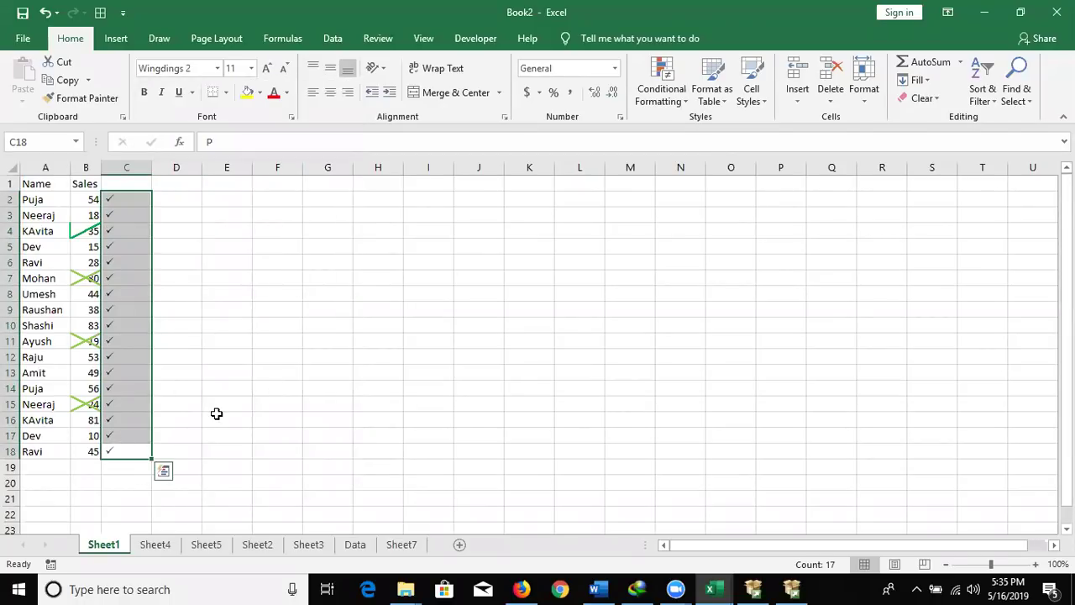
Replace the marks in C5 (Dev) and C9 (Raushan) with O to show crosses
key(Up)
key(Down)
key(ctrl+Up)
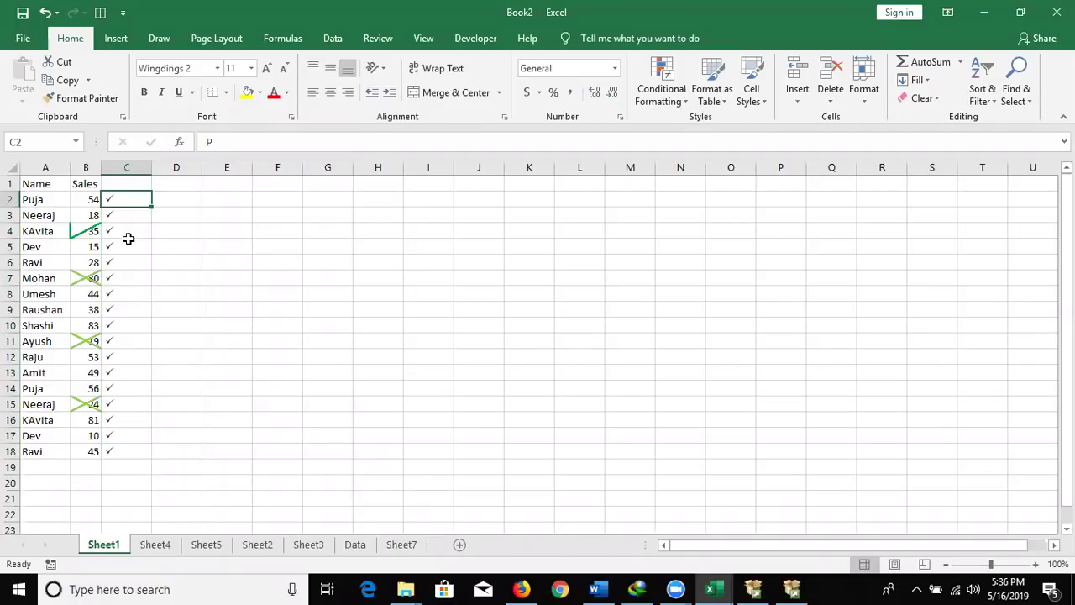
click(128, 244)
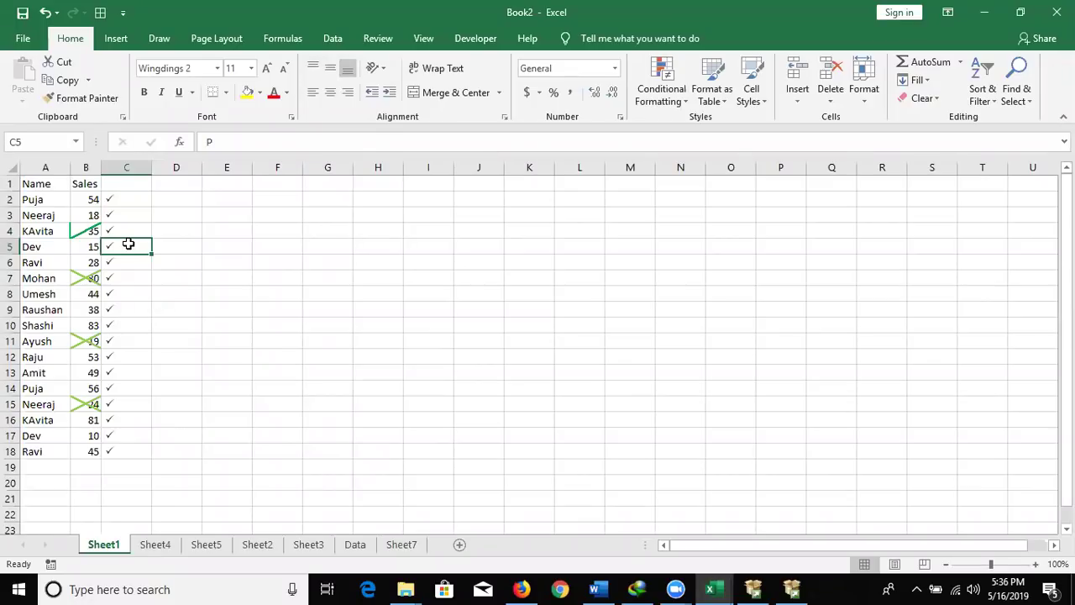
text(O)
key(Return)
key(Down)
key(Down)
key(Down)
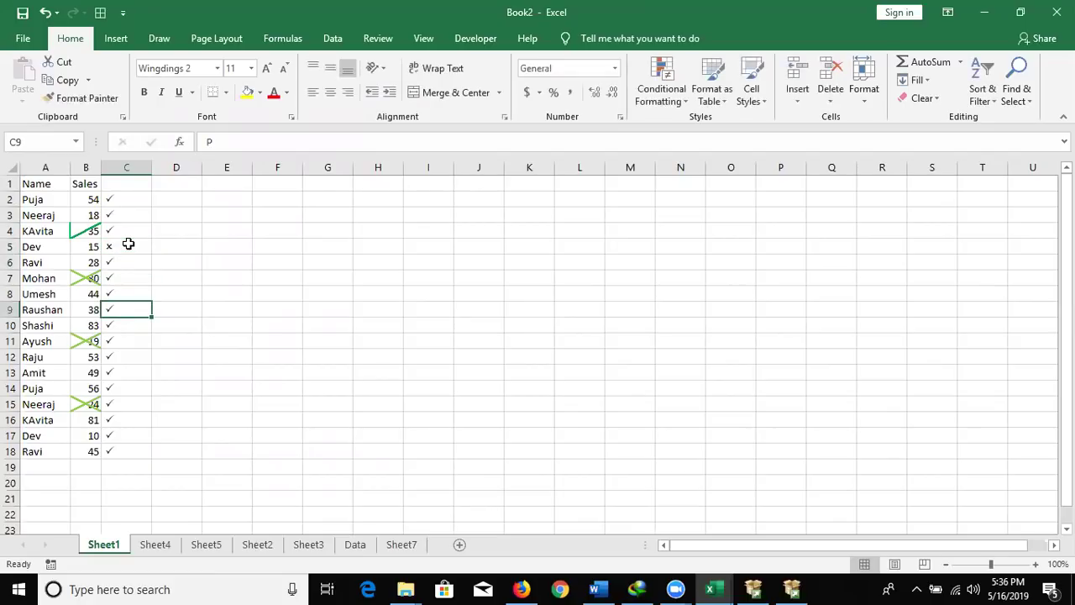
text(PO)
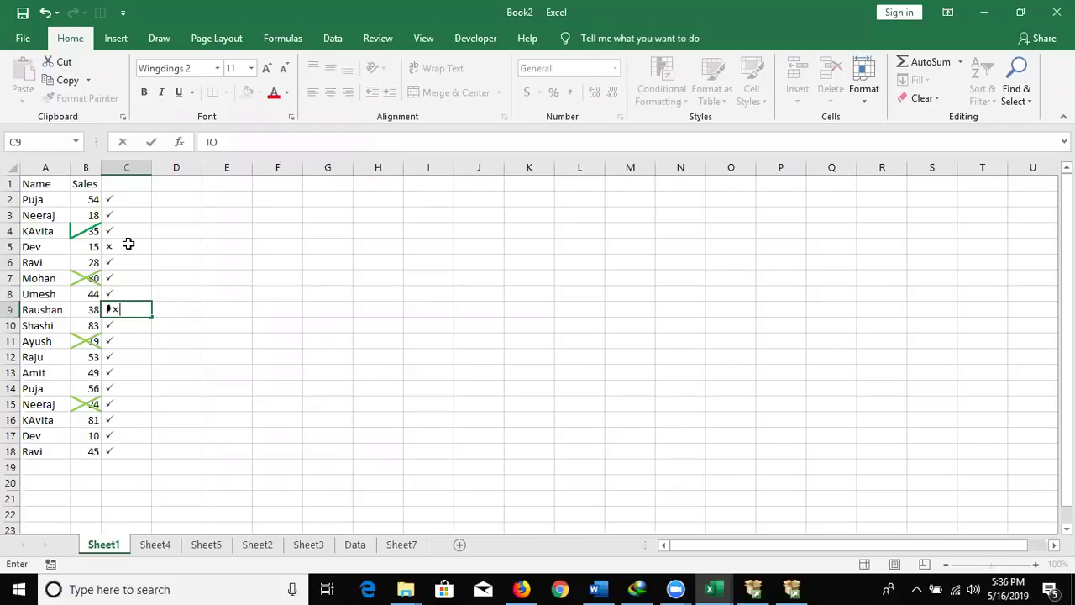
key(BackSpace)
key(Return)
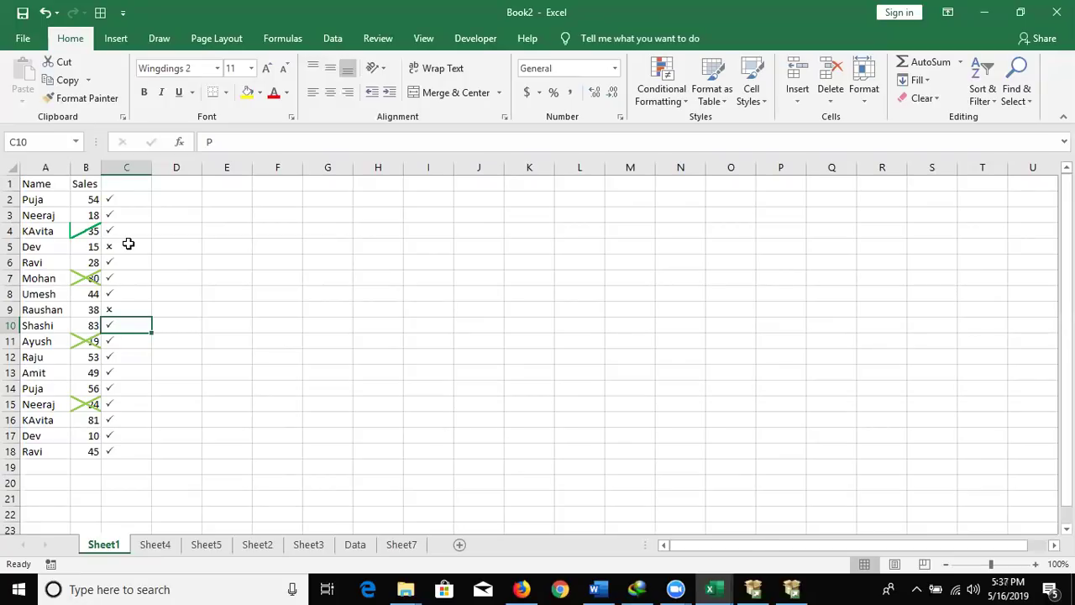
Type the letter J into cell E3 beside the tick-mark column on Sheet1
key(Up)
key(Up)
key(Up)
key(Up)
key(Up)
key(Up)
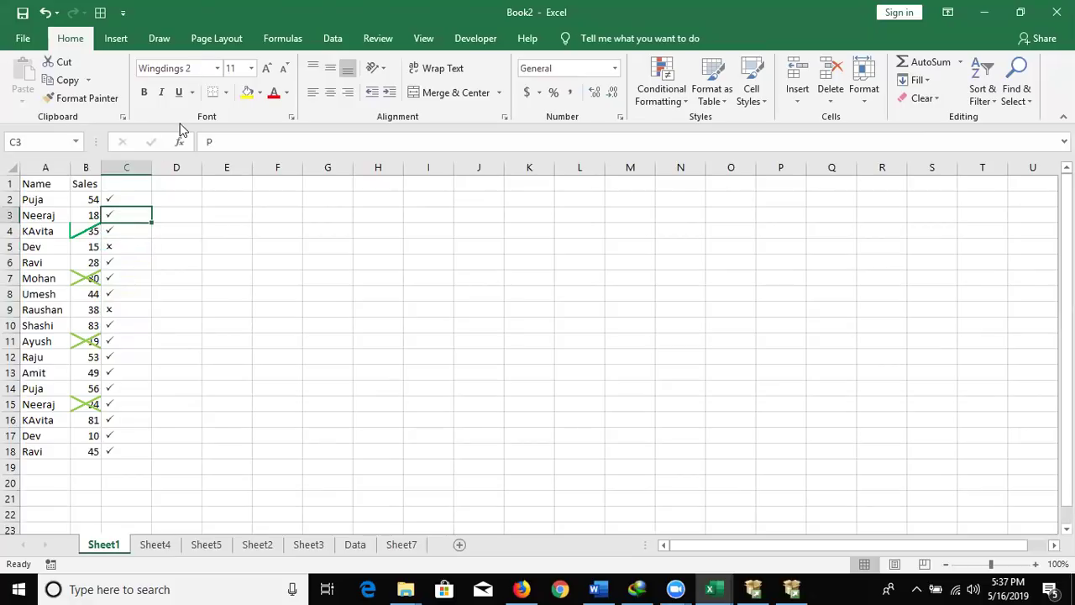
click(108, 276)
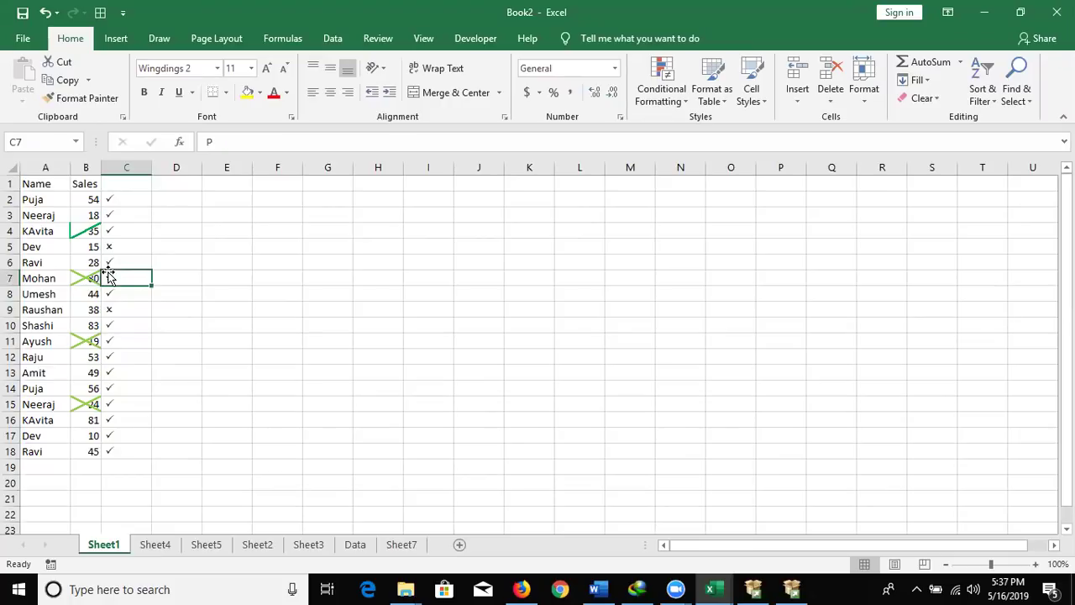
click(224, 222)
text(J)
key(Return)
click(224, 217)
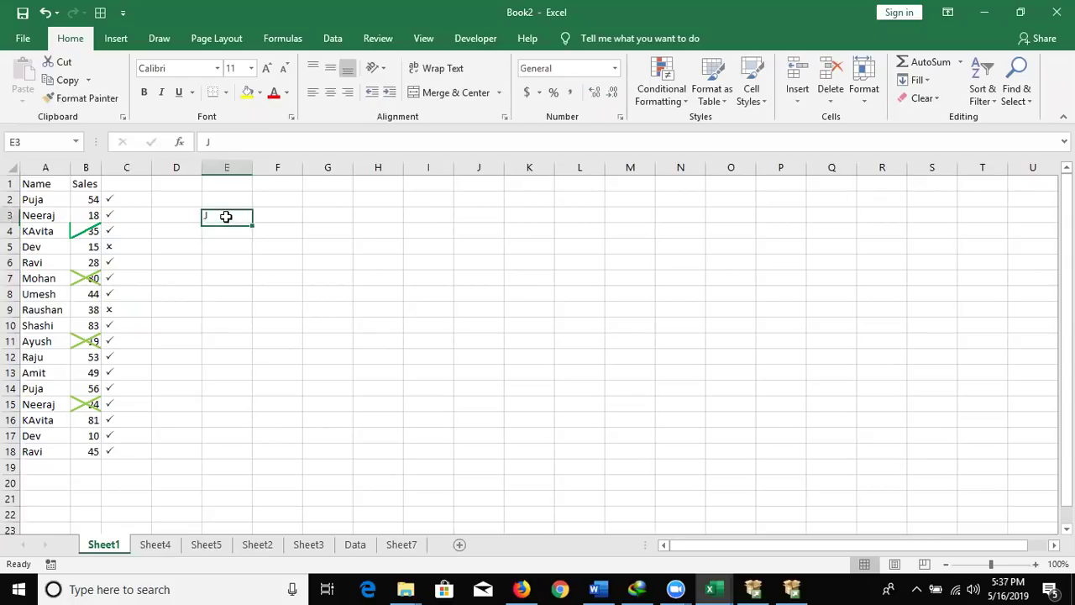
Rotate the J in E3 to -45 degrees so it reads as a tick, and set up E5 for an X
click(504, 118)
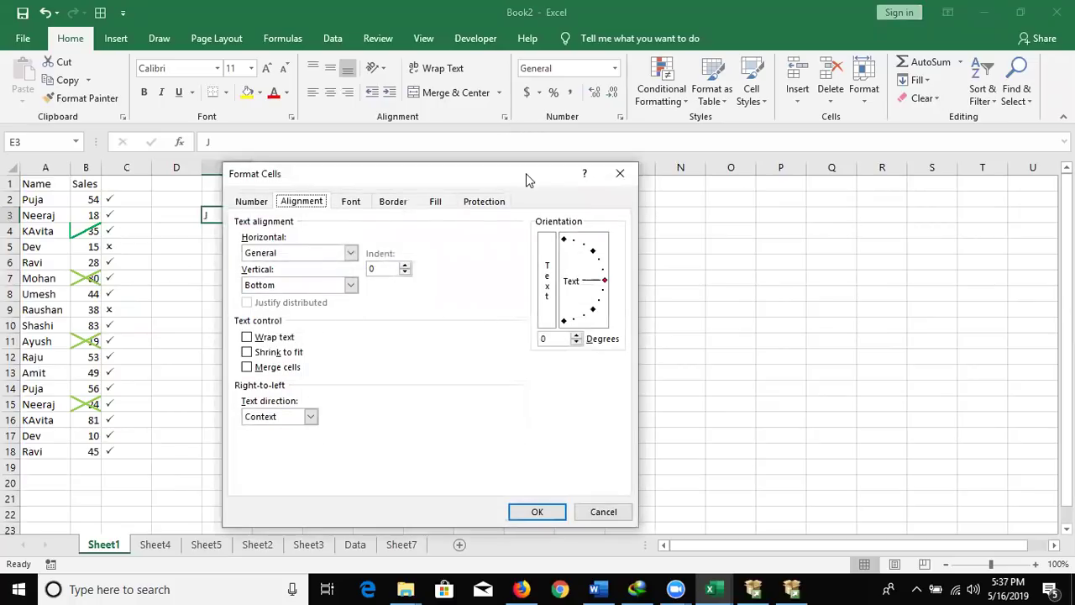
drag(526, 173, 723, 138)
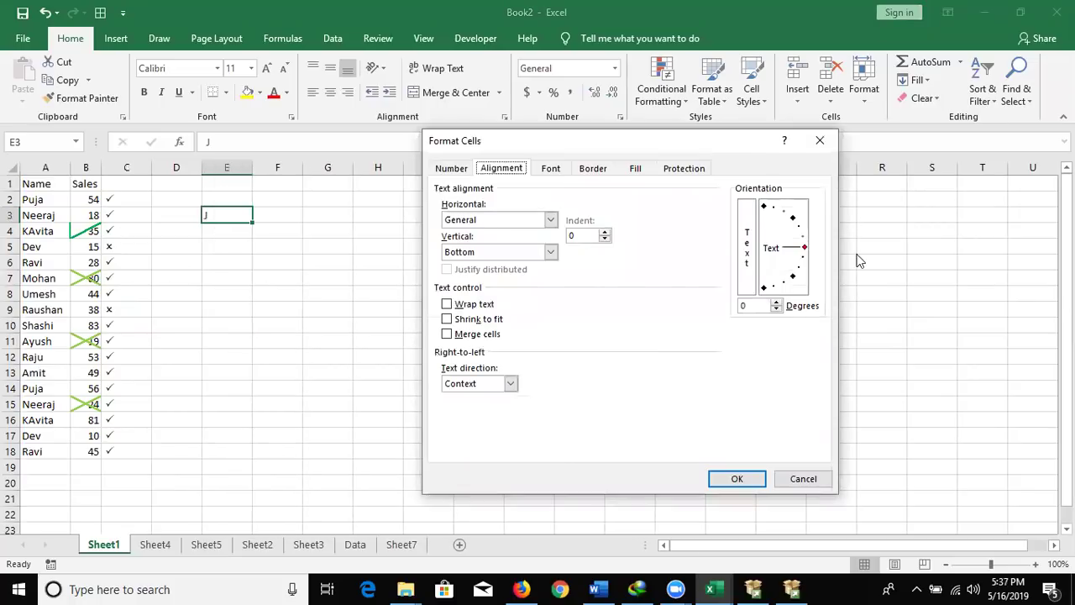
click(801, 250)
drag(801, 250, 811, 299)
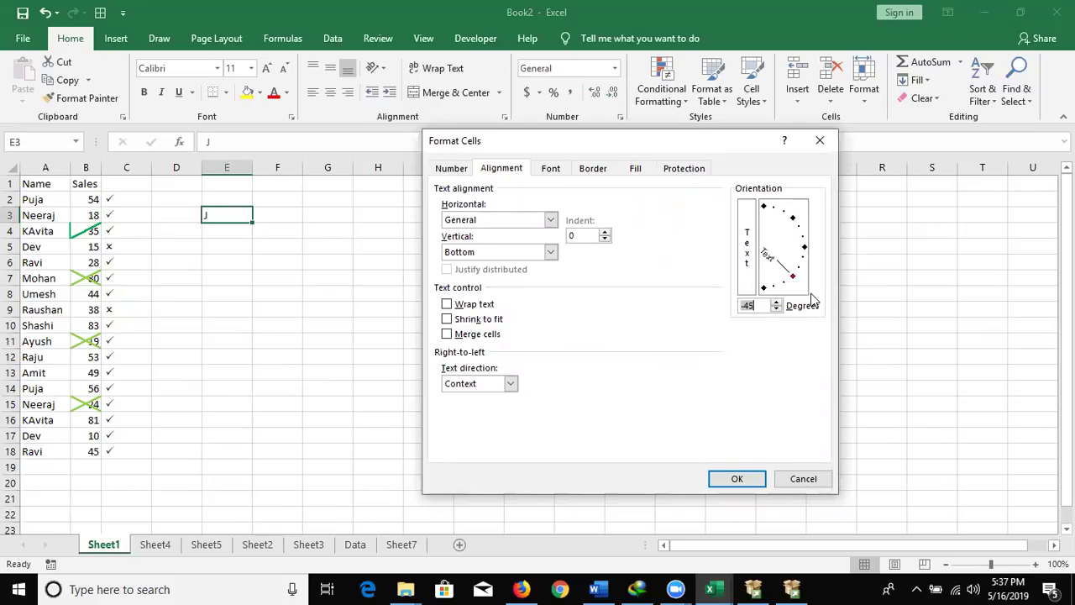
click(726, 483)
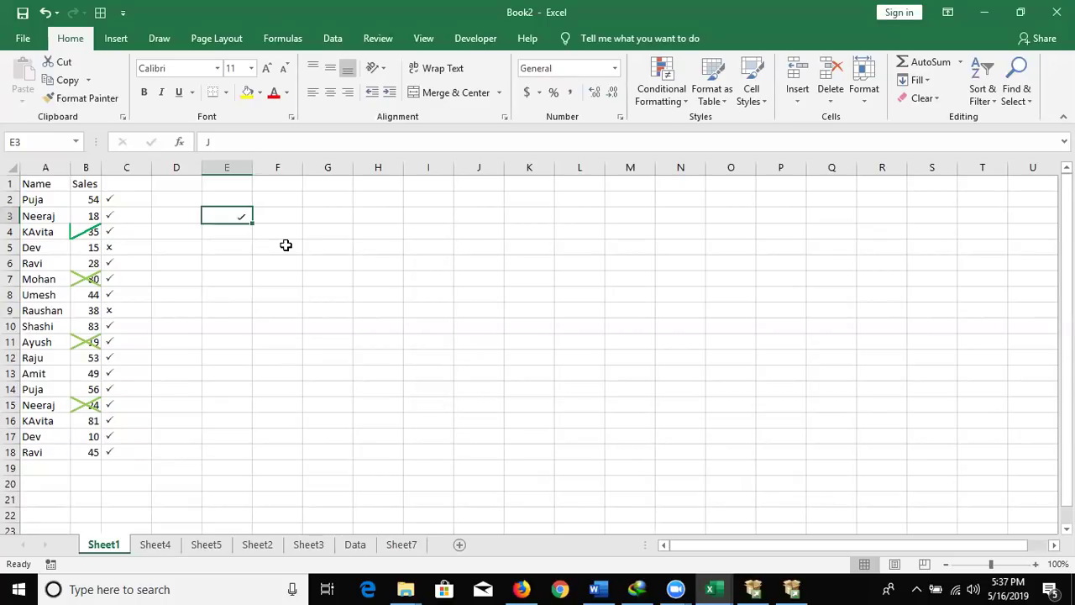
click(248, 243)
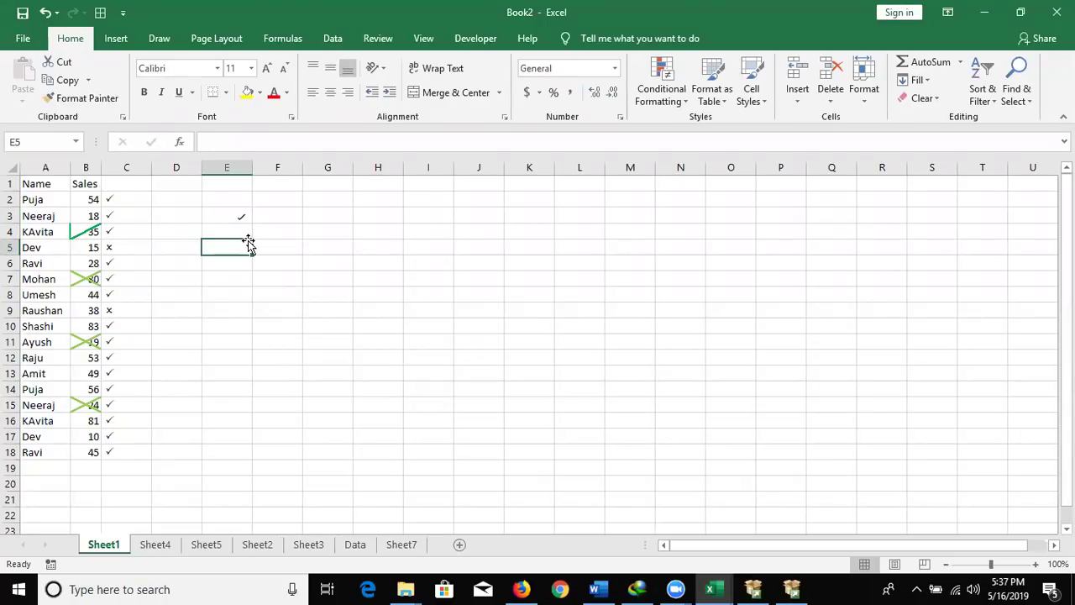
double_click(249, 242)
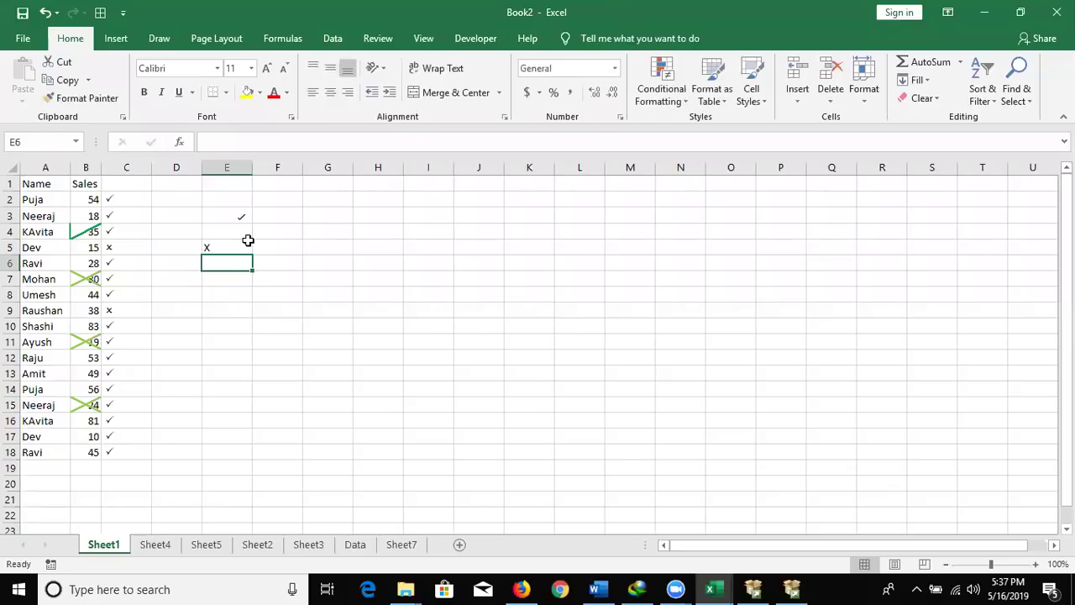
click(242, 217)
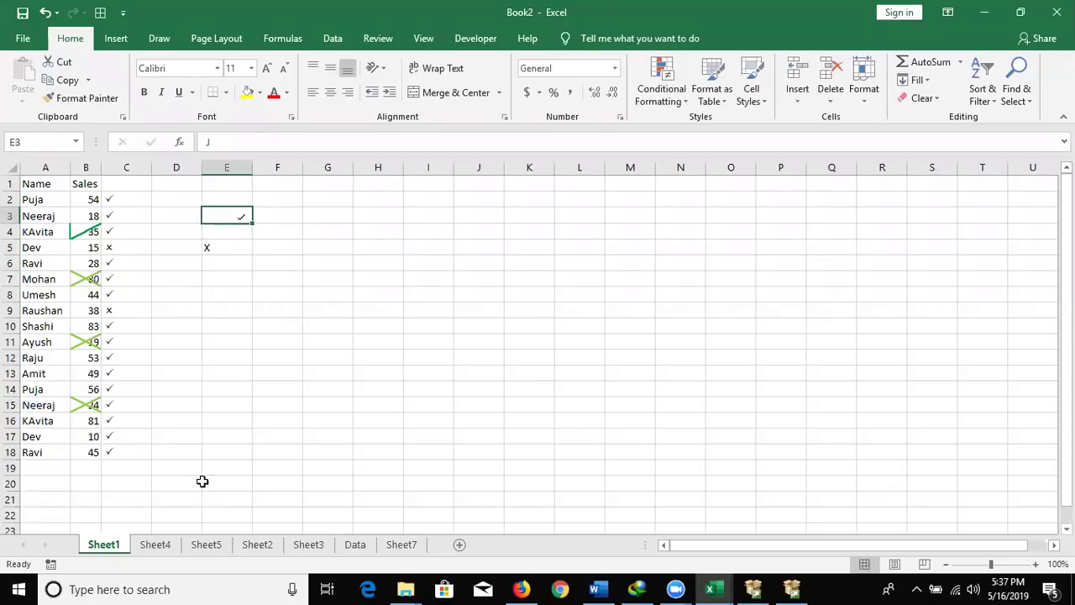
Add a new worksheet and enter the header Name in A6
click(152, 547)
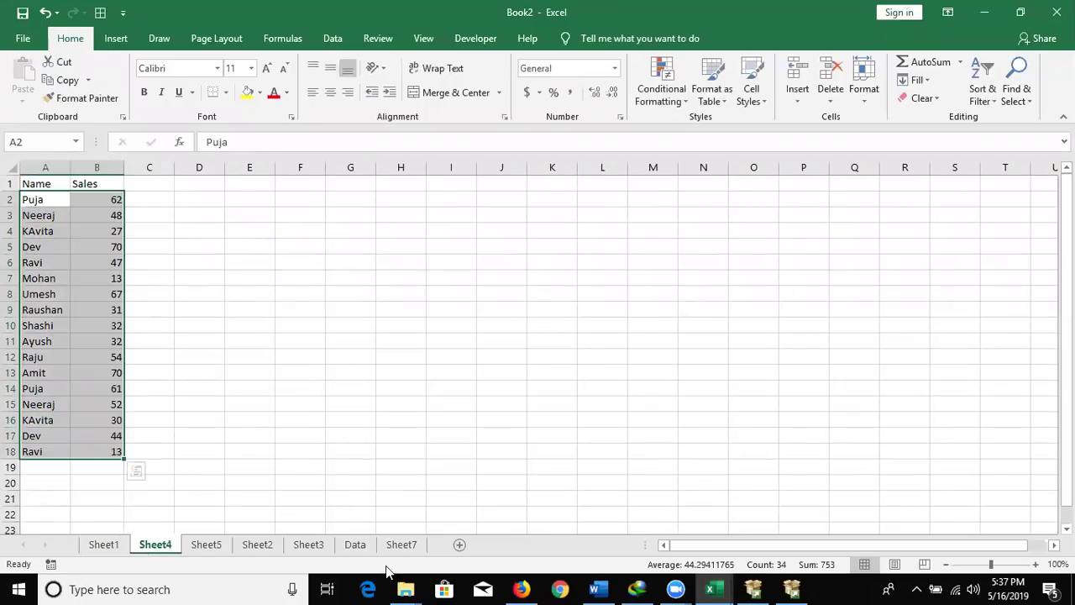
click(467, 544)
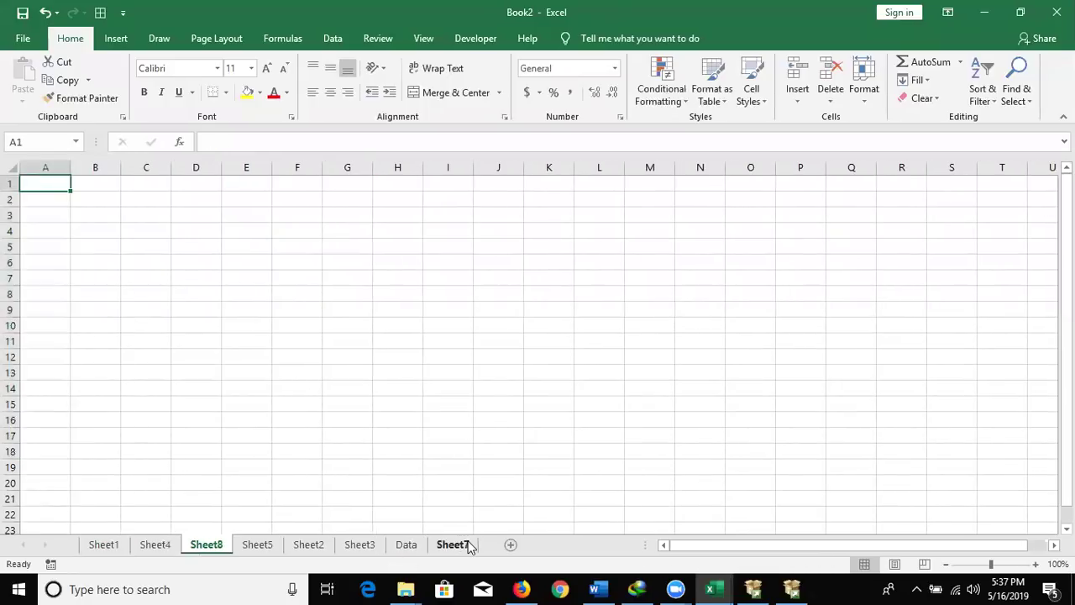
click(54, 256)
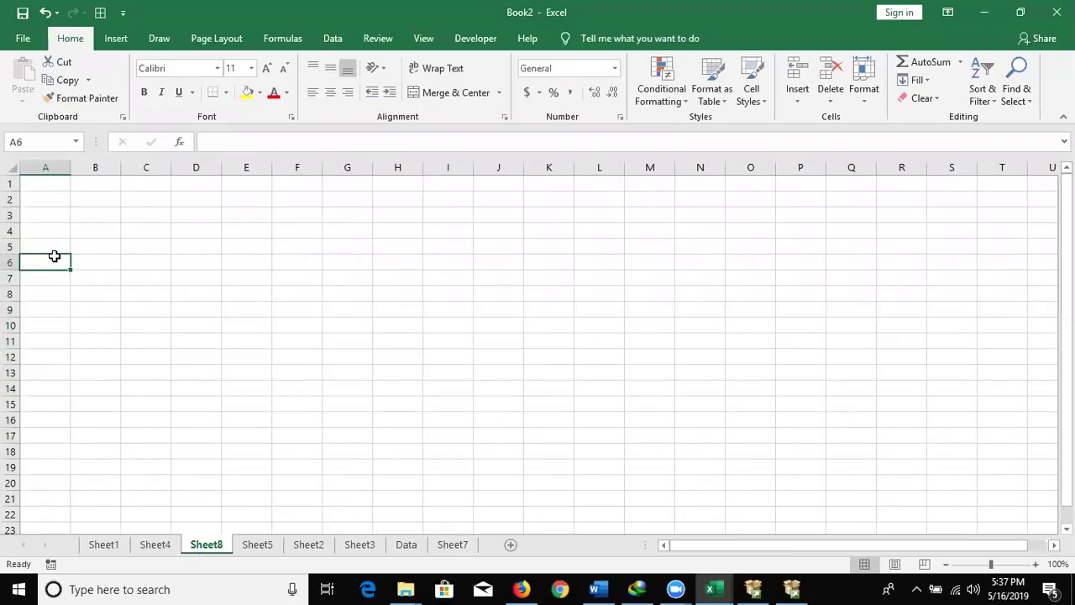
text(Nam)
key(Tab)
click(54, 256)
double_click(53, 262)
text(e)
key(Tab)
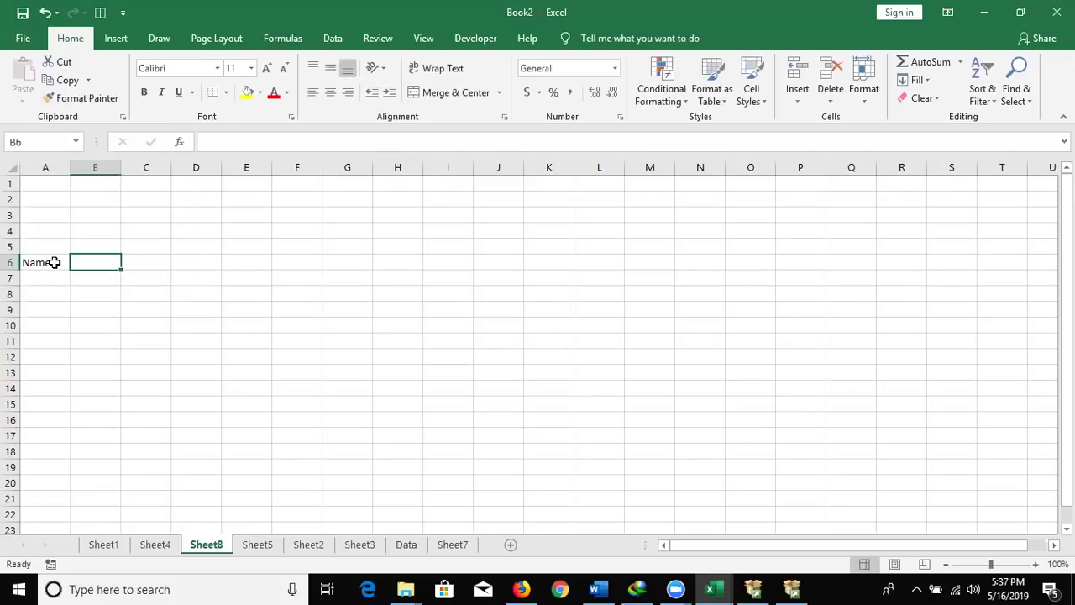
Enter 4/1 in B6 and fill the dates across row 6 to 18-Apr
text(4/1)
click(94, 274)
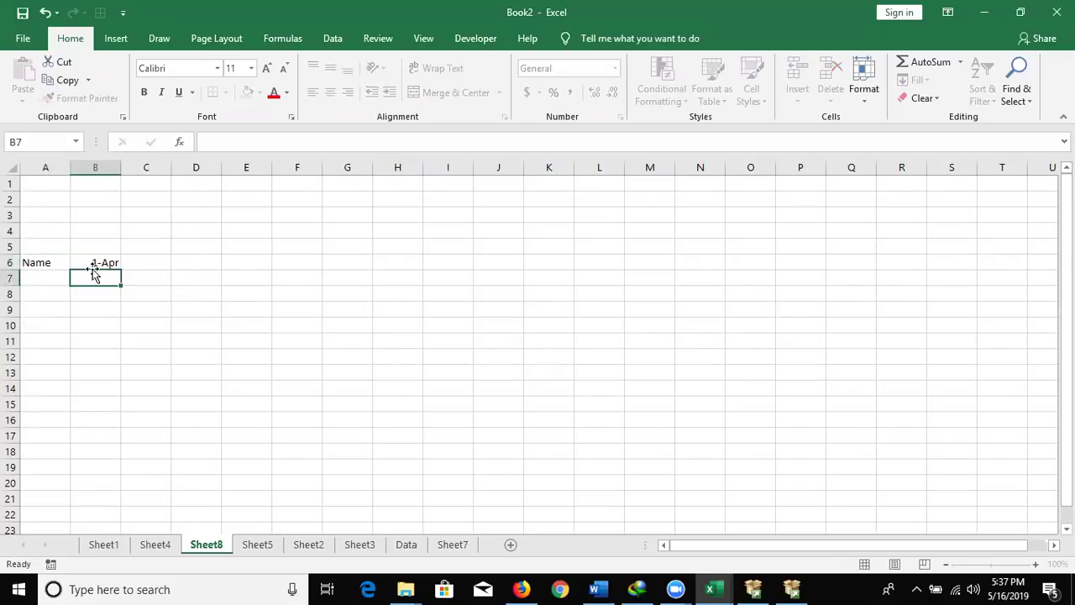
click(93, 260)
mouse_move(122, 269)
mouse_down()
mouse_move(410, 254)
mouse_move(968, 262)
mouse_up()
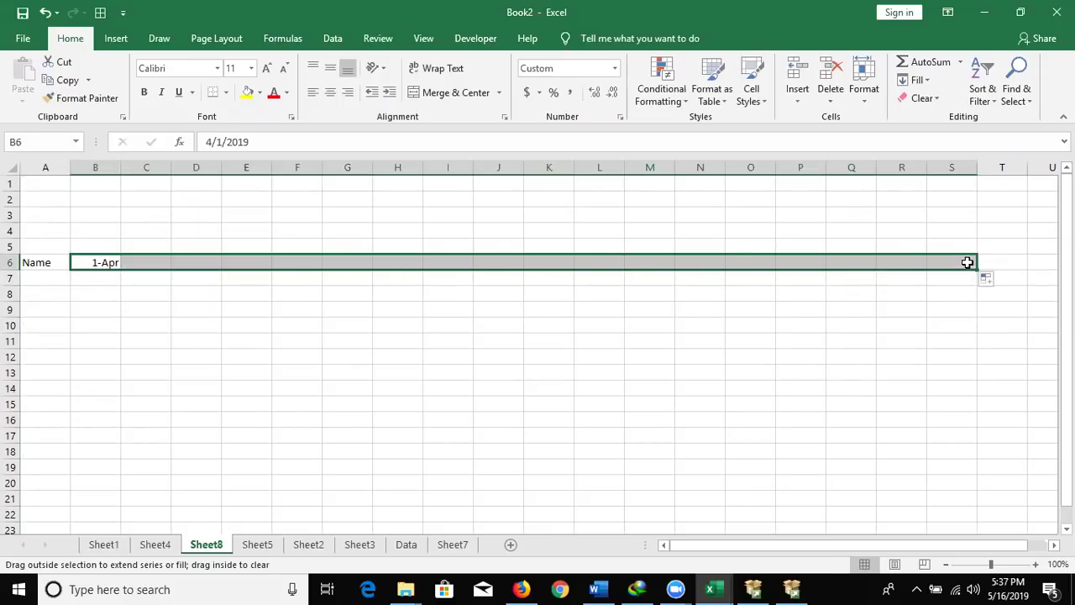
click(73, 283)
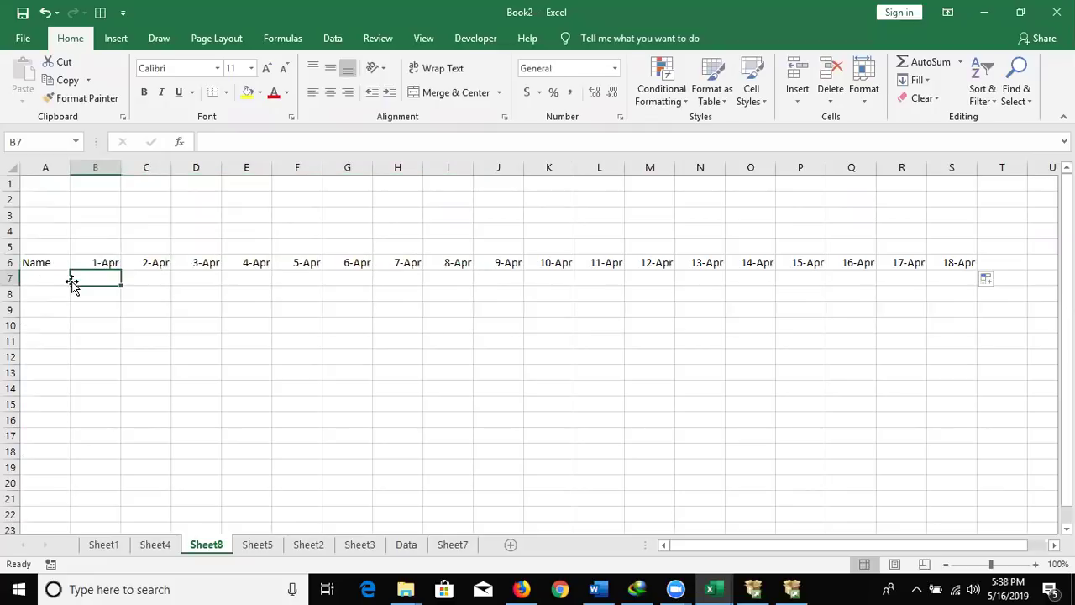
Type Puja in A7 and fill the name list down to A16
click(69, 282)
text(Puja)
key(Return)
click(70, 281)
drag(70, 284, 76, 432)
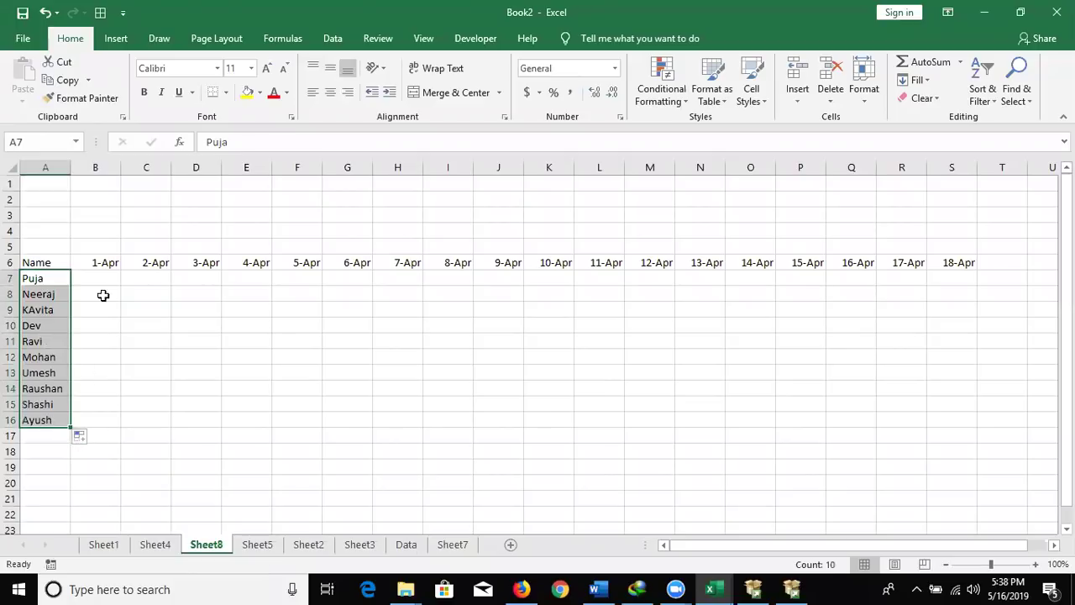
click(105, 267)
Cancel a RANDBETWEEN formula and enter P in B7 instead
click(106, 284)
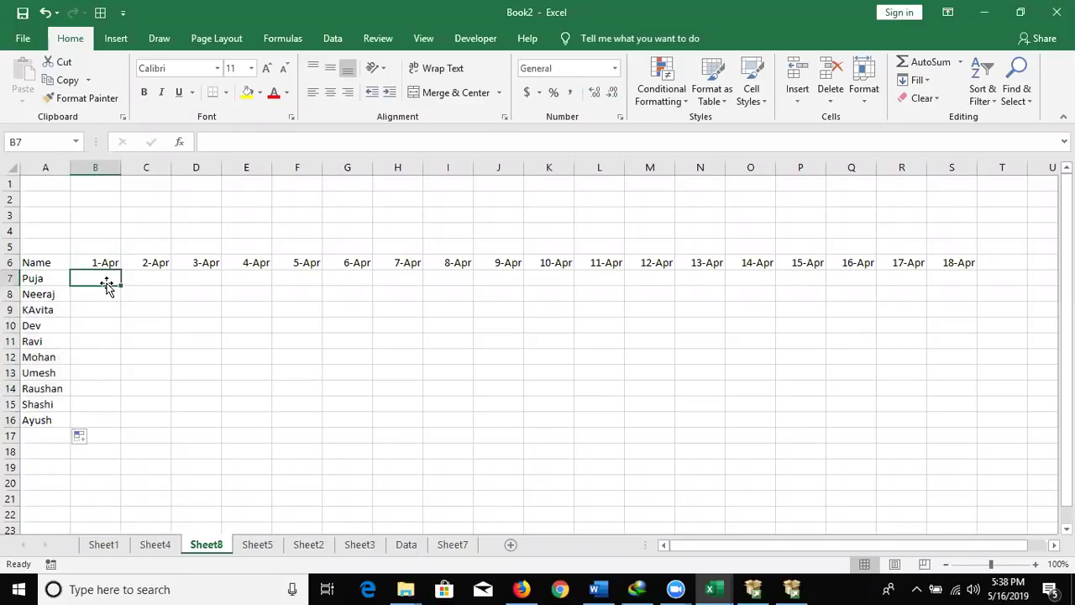
text(=ra)
key(Tab)
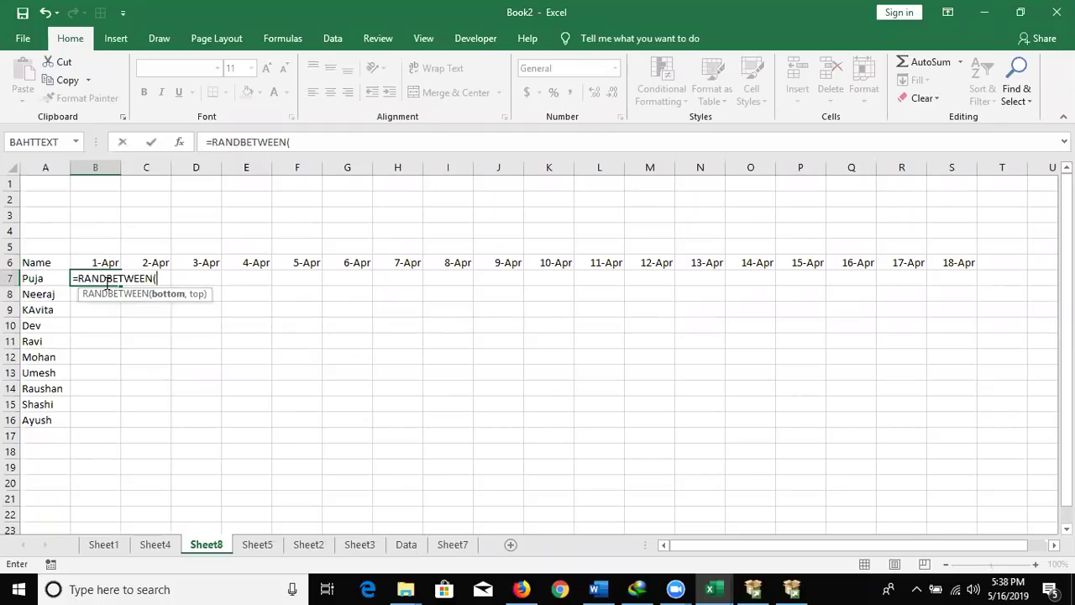
key(Escape)
text(P)
key(Return)
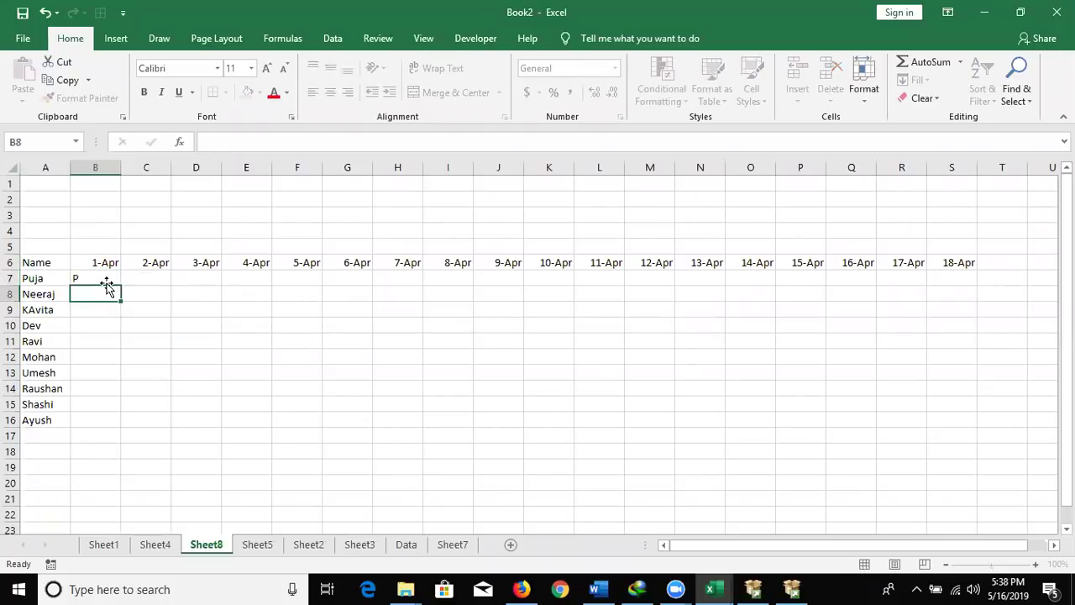
click(106, 282)
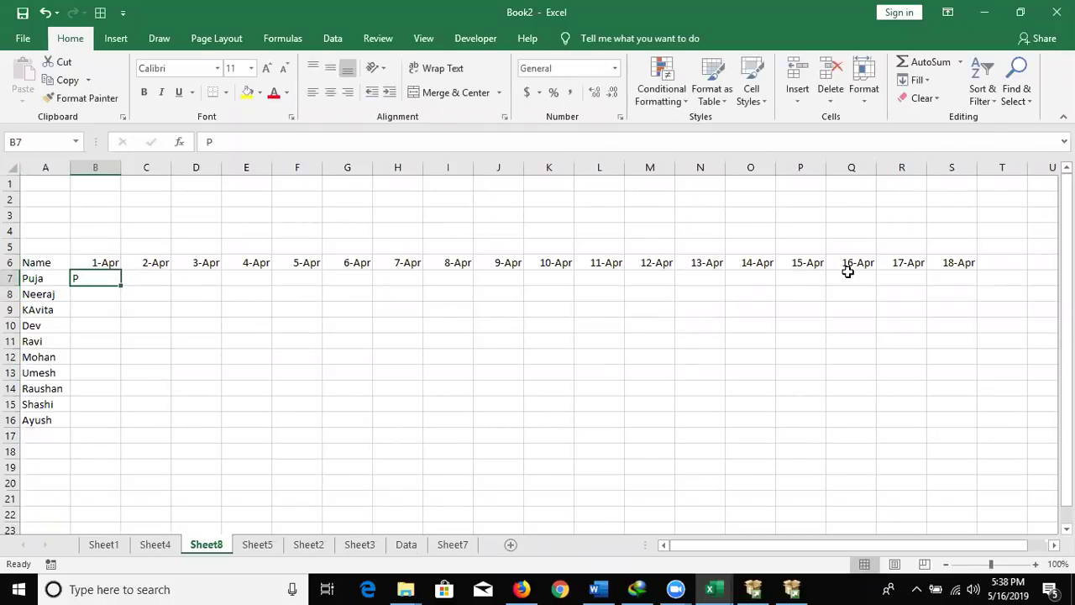
Extend the date headers to 30-Apr and clear the May dates from row 6
click(968, 262)
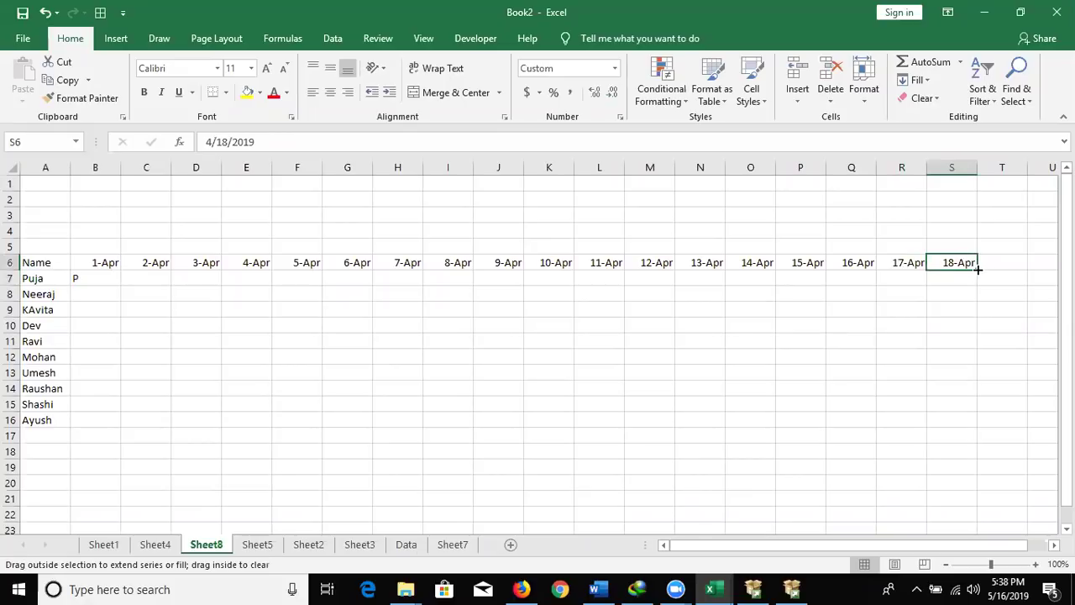
drag(978, 270, 977, 269)
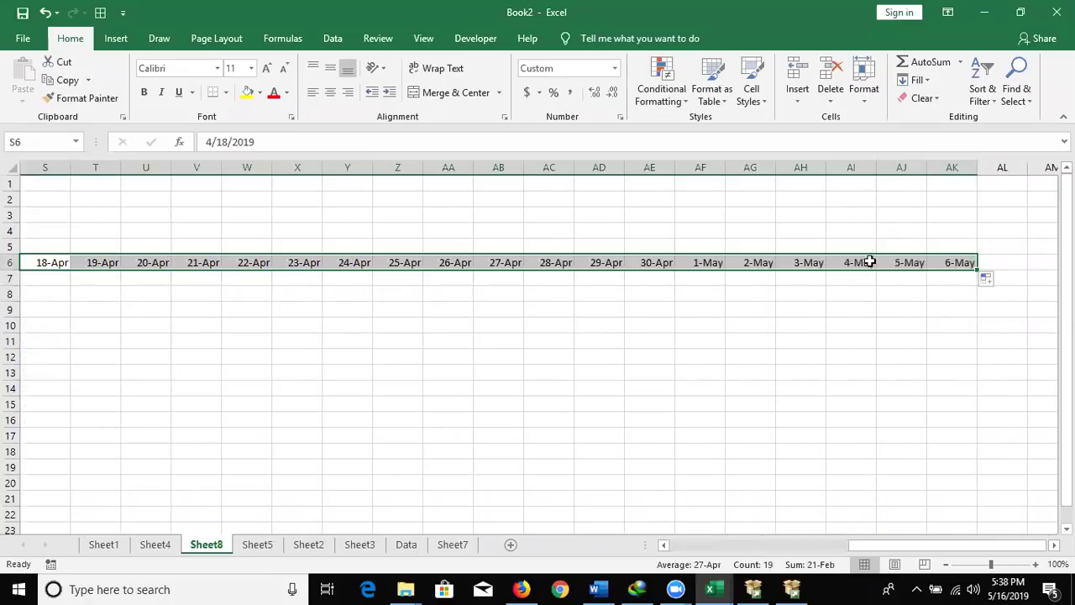
click(694, 262)
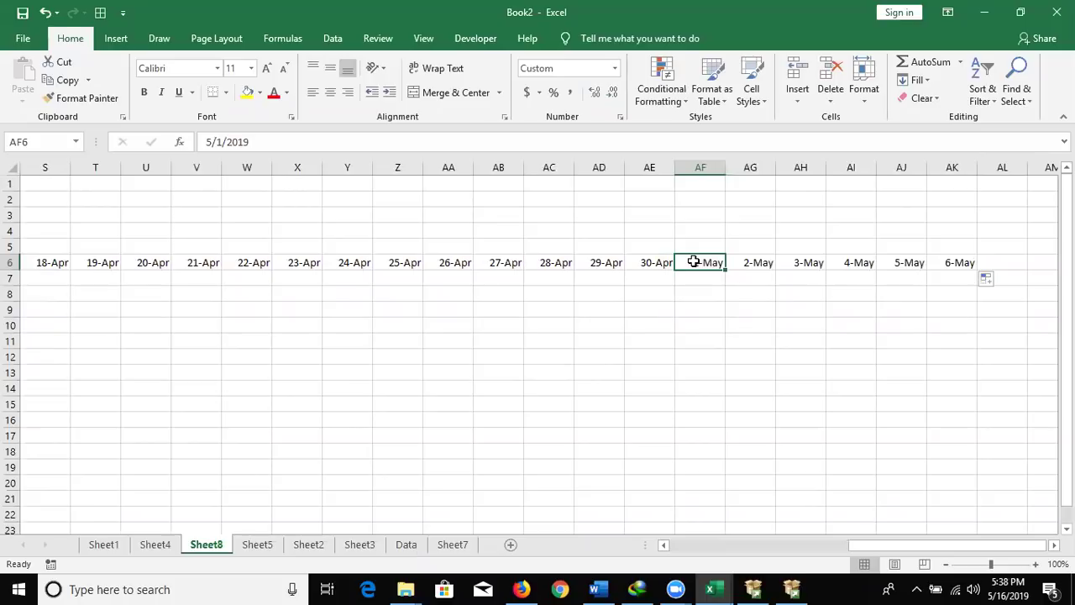
key(ctrl+shift+Right)
key(Delete)
Select the attendance block B7:AE16 and fill it with P using Ctrl+D and Ctrl+R
key(ctrl+Down)
key(ctrl+Left)
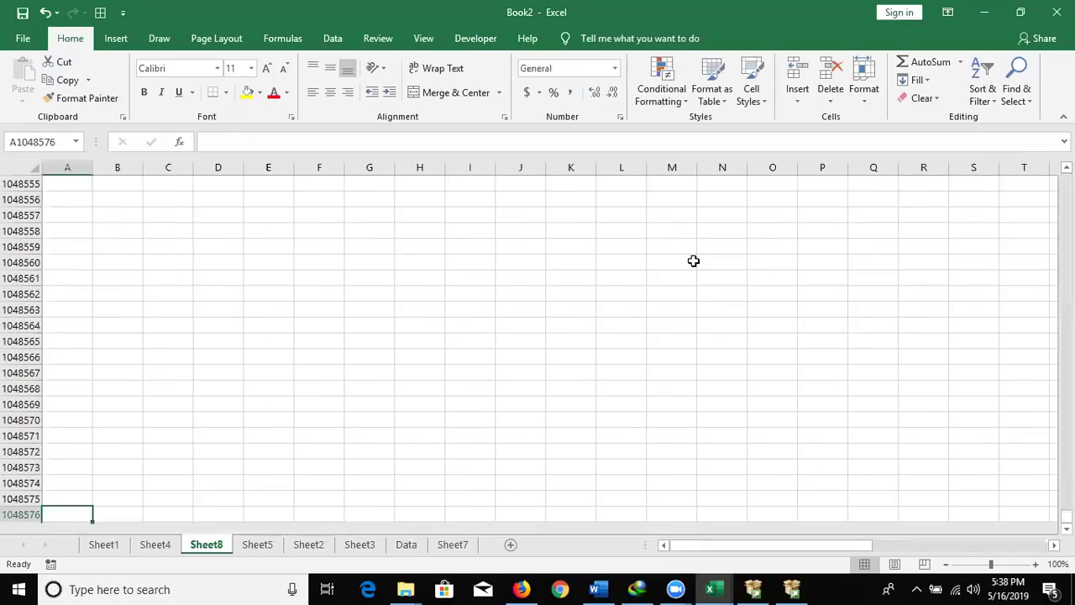
key(ctrl+Up)
key(ctrl+Up)
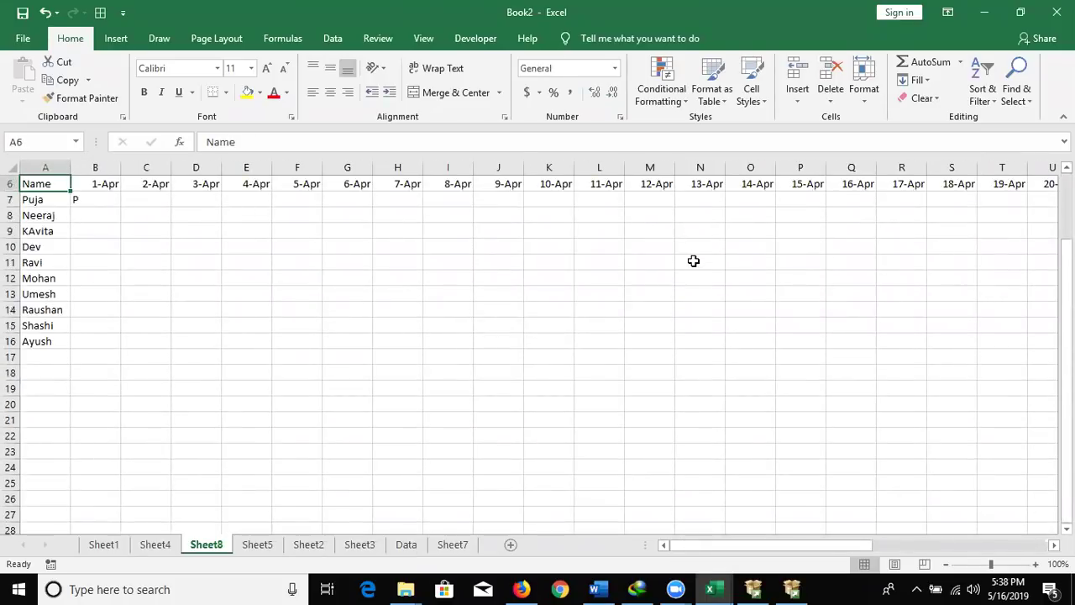
key(Up)
key(Up)
key(Up)
key(Down)
key(Down)
key(Down)
key(Down)
key(Right)
key(Right)
key(Down)
key(ctrl+Right)
key(Down)
key(ctrl+shift+Left)
key(ctrl+shift+Left)
key(shift+Right)
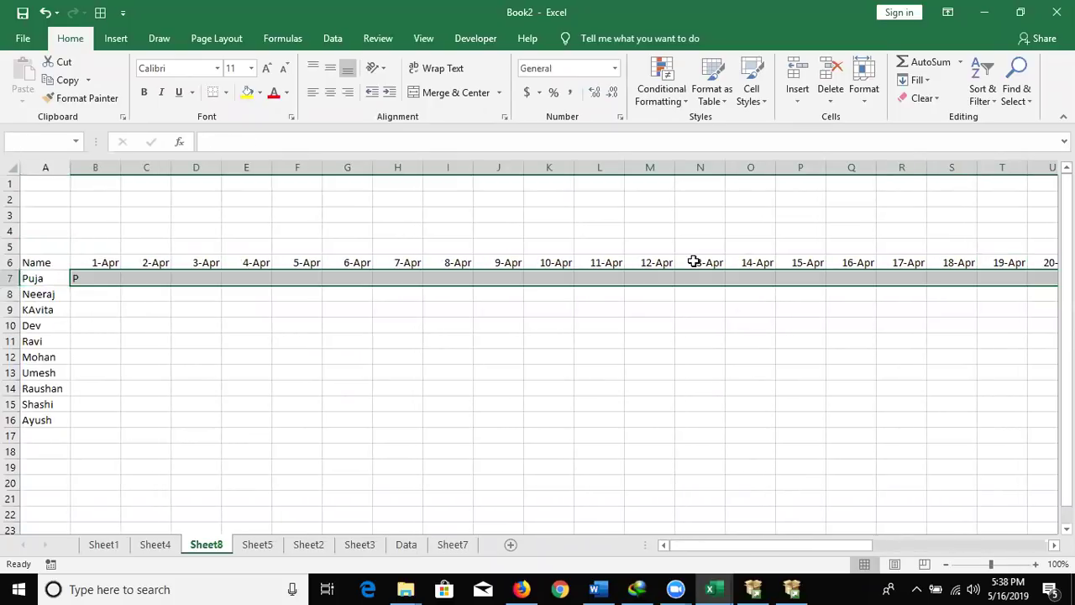
key(shift+Down)
key(shift+Down)
key(shift+Down)
key(shift+Down)
key(shift+Down)
key(shift+Down)
key(shift+Down)
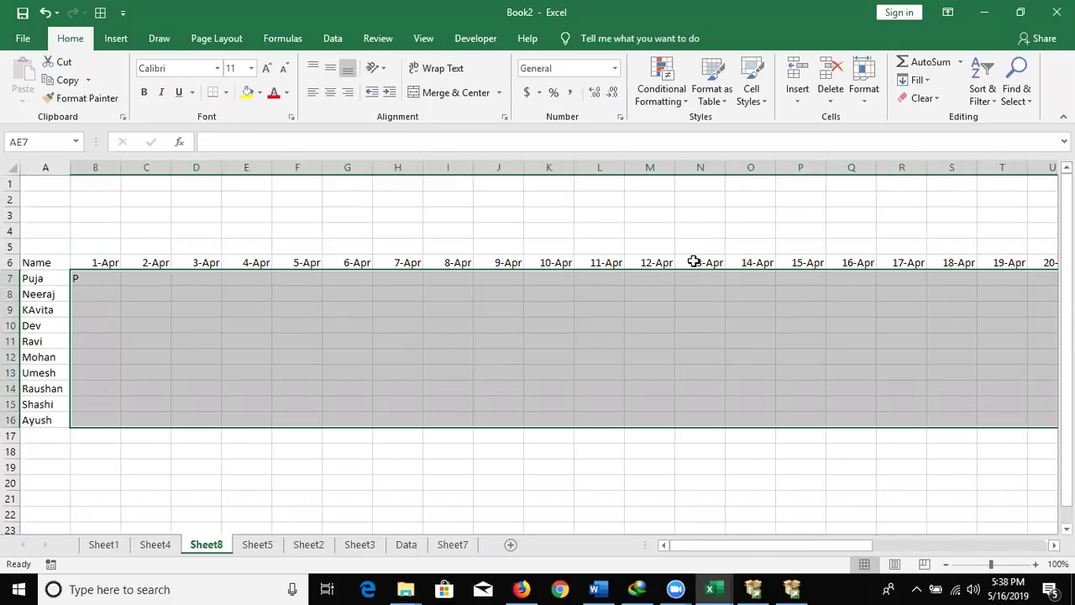
key(ctrl+d)
key(ctrl+r)
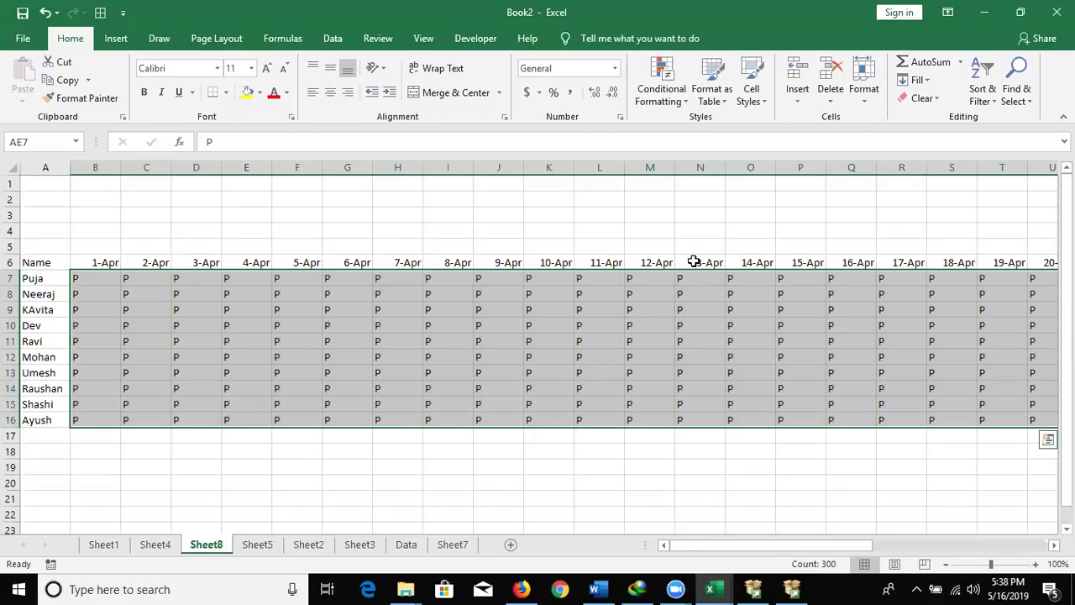
key(Up)
key(Left)
key(Home)
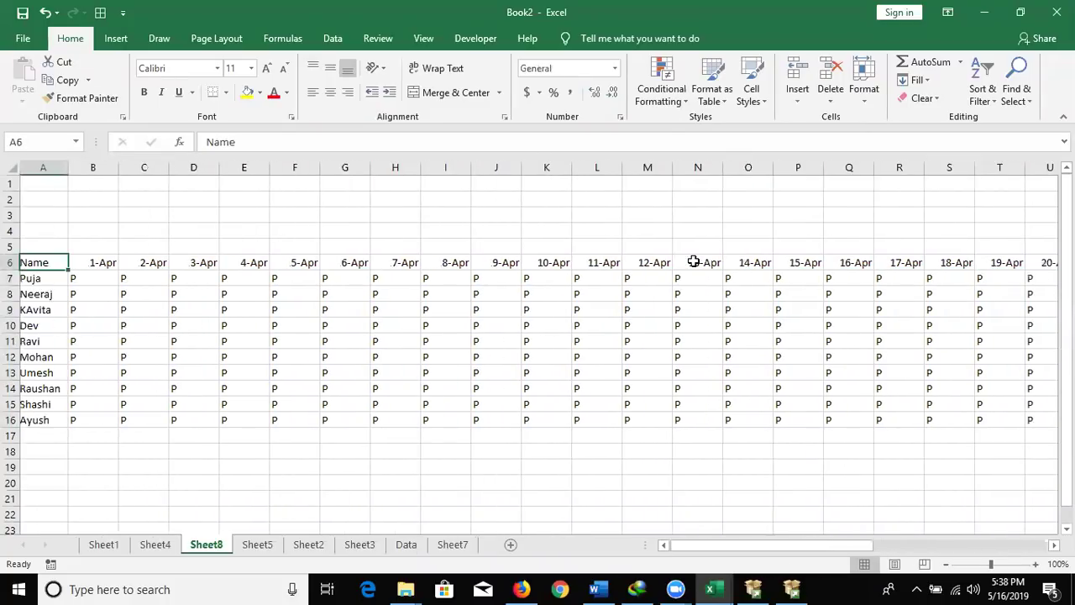
Narrow all columns on Sheet8 so more dates fit
click(10, 166)
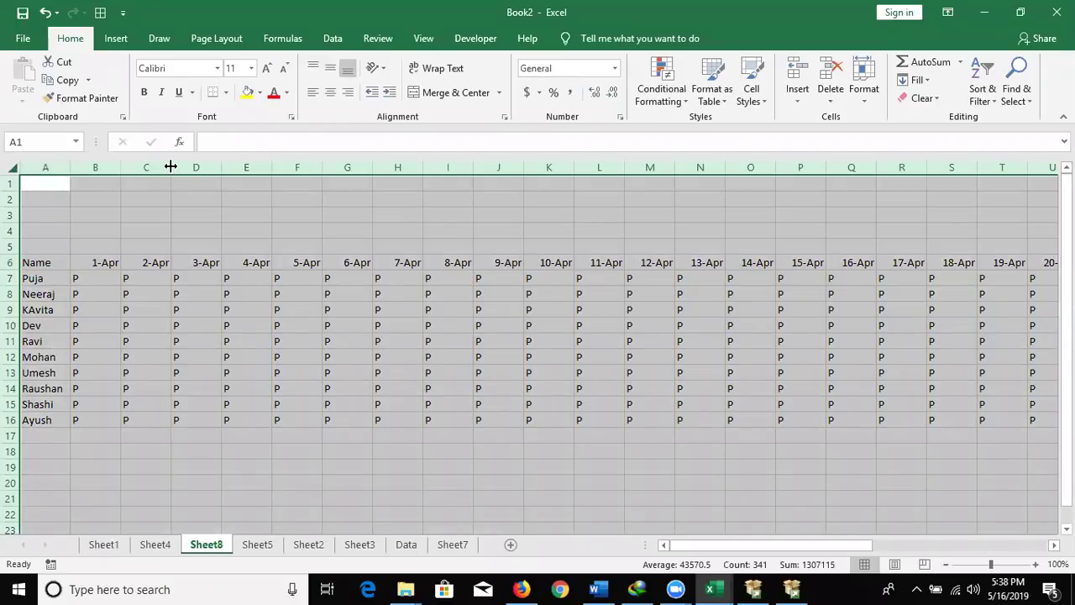
drag(170, 167, 154, 168)
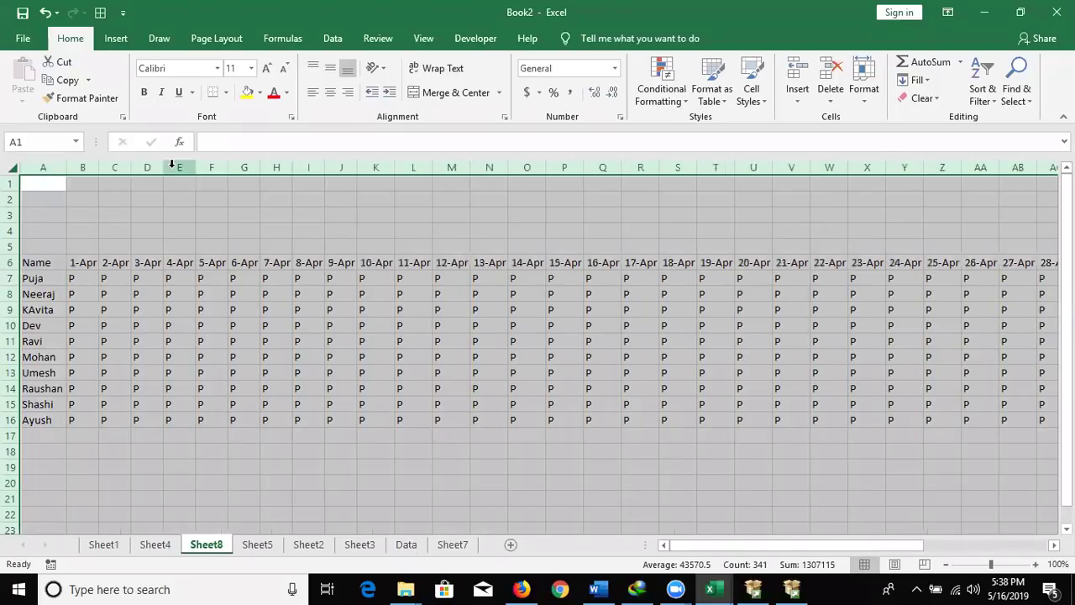
click(136, 313)
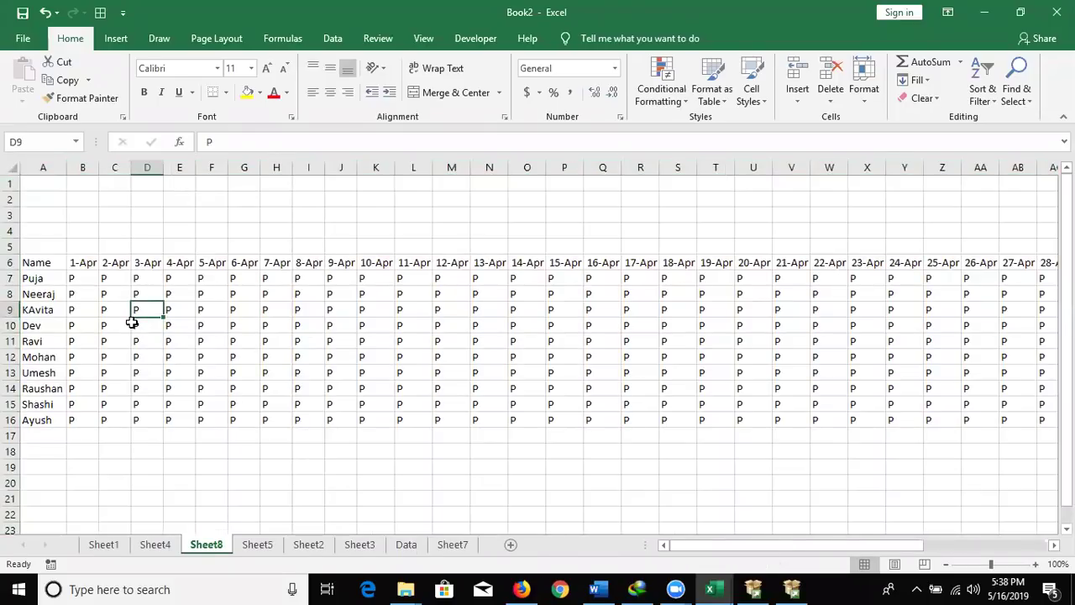
Format the row 6 dates as 1-Apr-19 and open the print preview
key(Left)
key(Left)
key(Up)
key(Up)
key(Up)
key(Left)
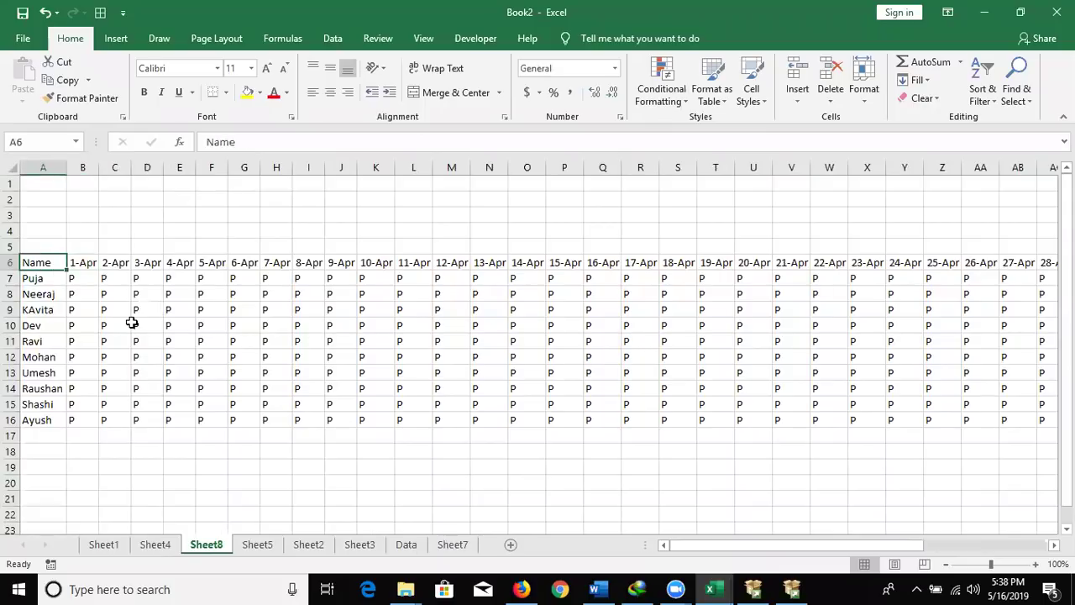
key(ctrl+shift+Right)
key(ctrl+shift+numbersign)
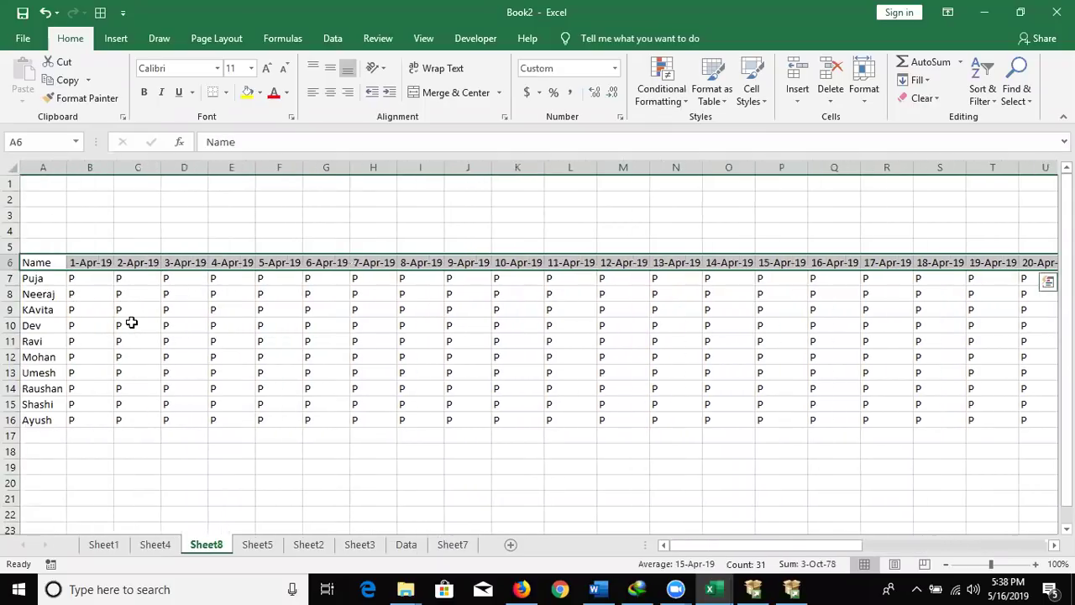
key(Down)
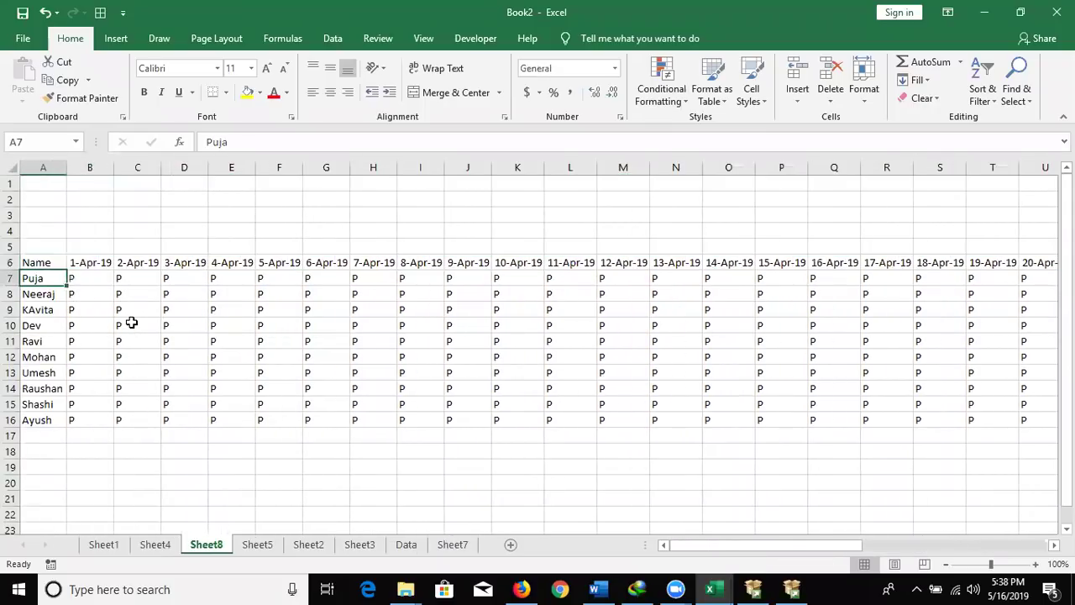
key(ctrl+p)
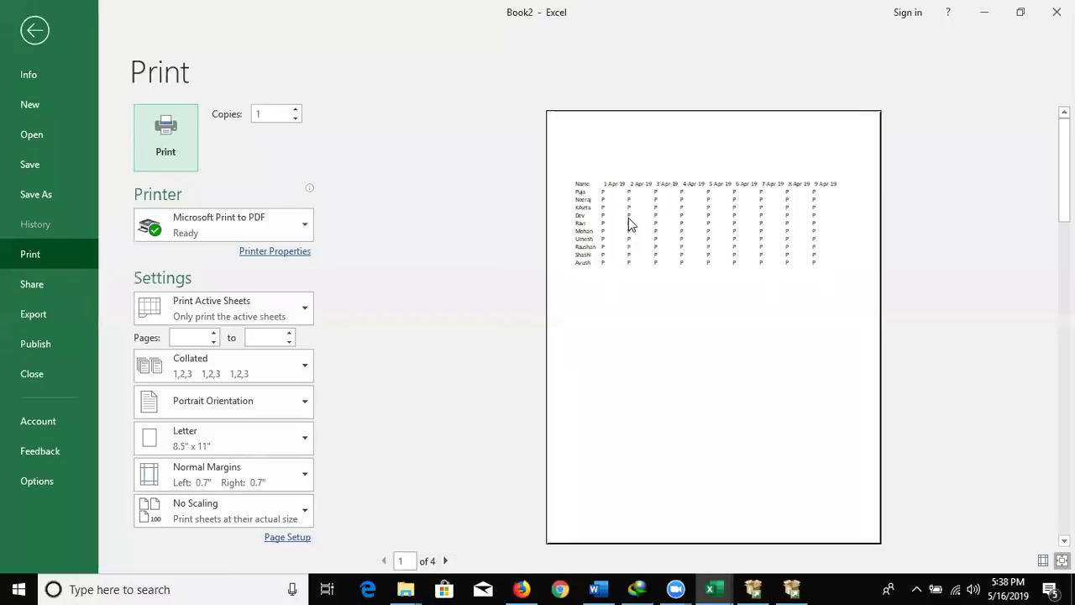
Switch the printout to Landscape orientation, then return to Sheet8
click(254, 412)
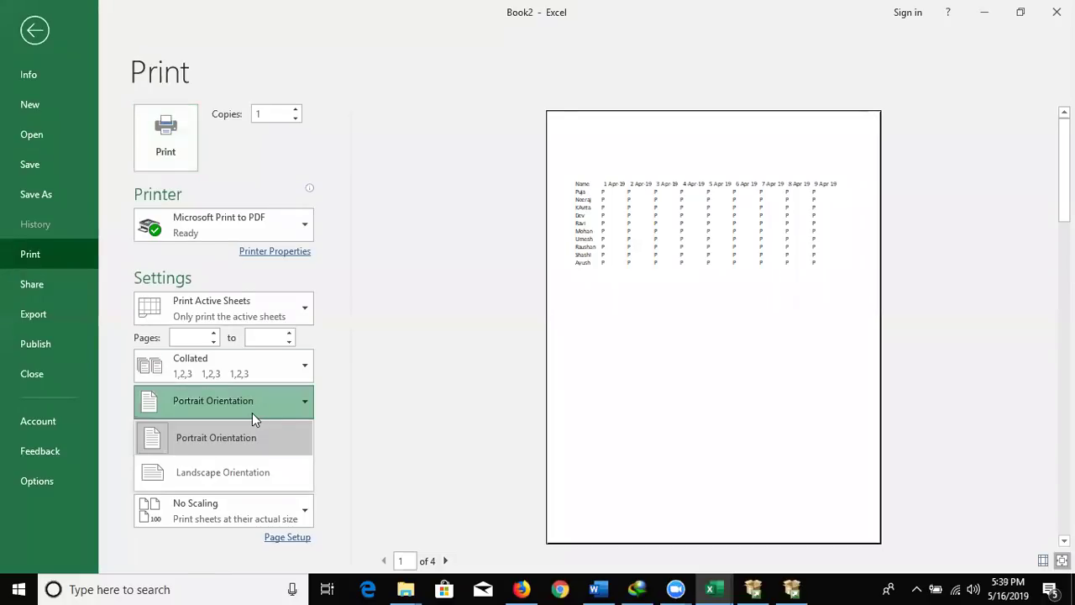
click(236, 468)
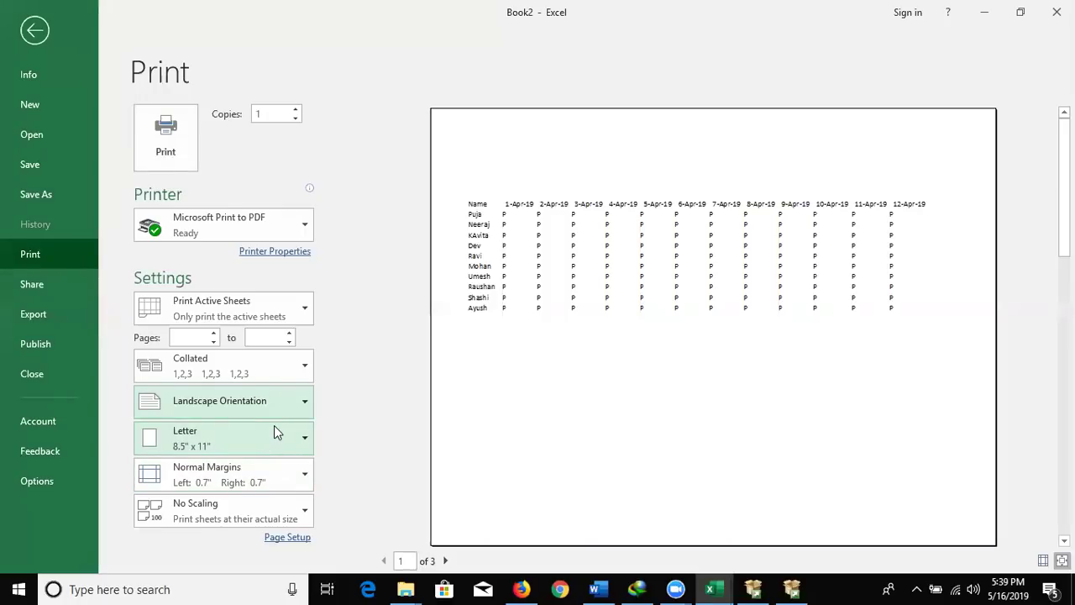
key(Escape)
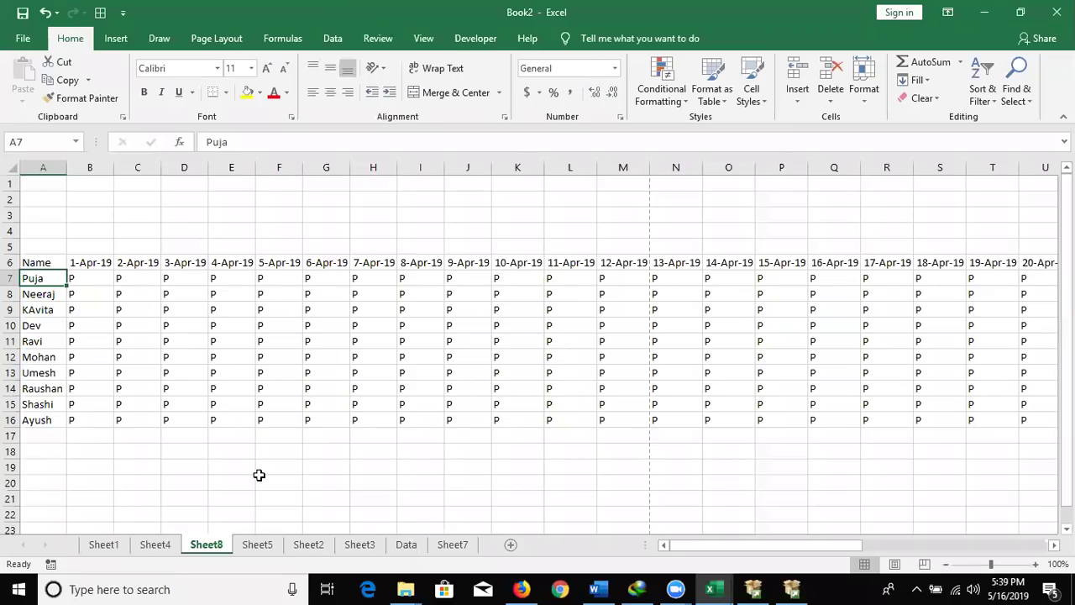
Select headers A6:AE6, wrap their text and apply Rotate Text Up
click(31, 295)
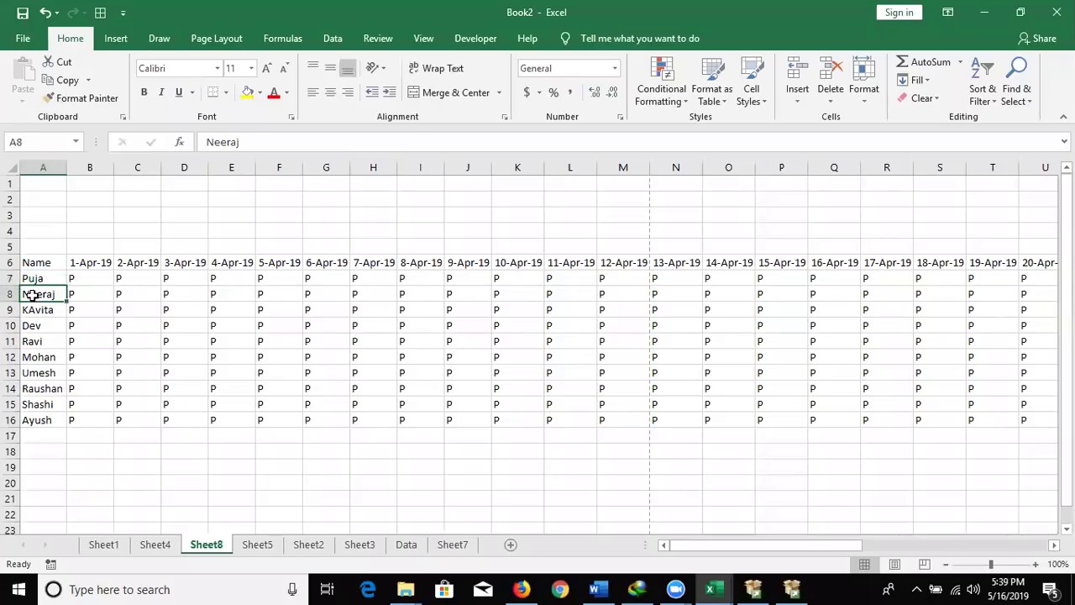
key(Up)
key(Up)
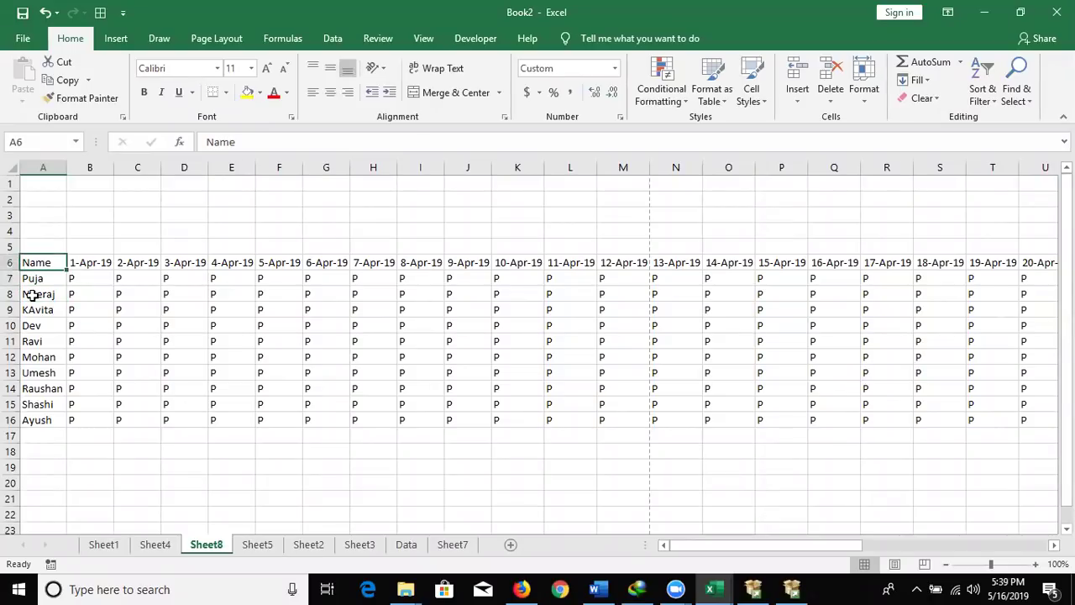
key(ctrl+Right)
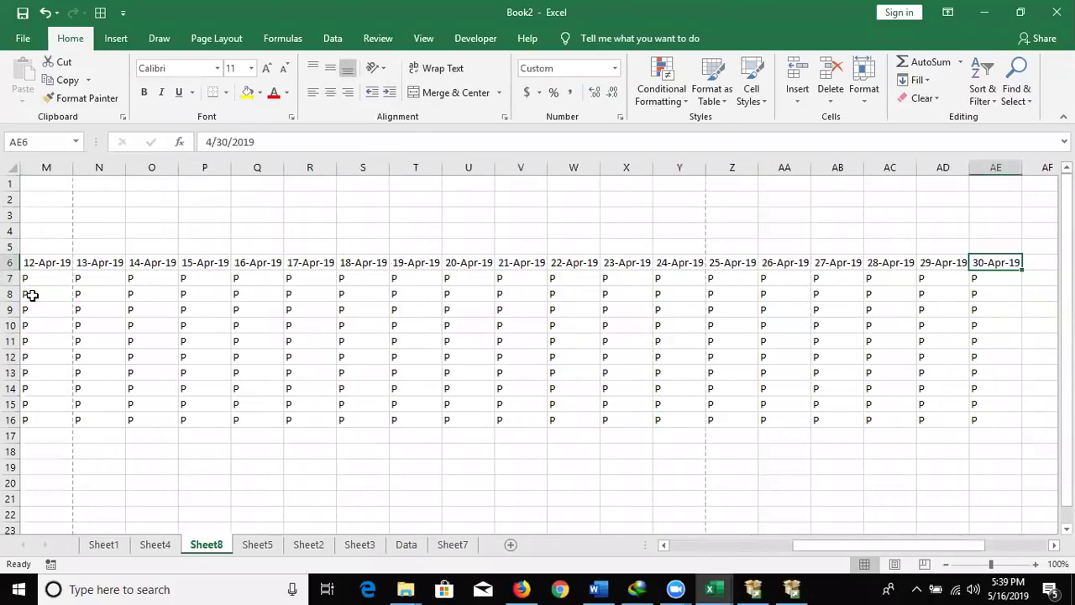
key(ctrl+Left)
key(Down)
key(Right)
key(Up)
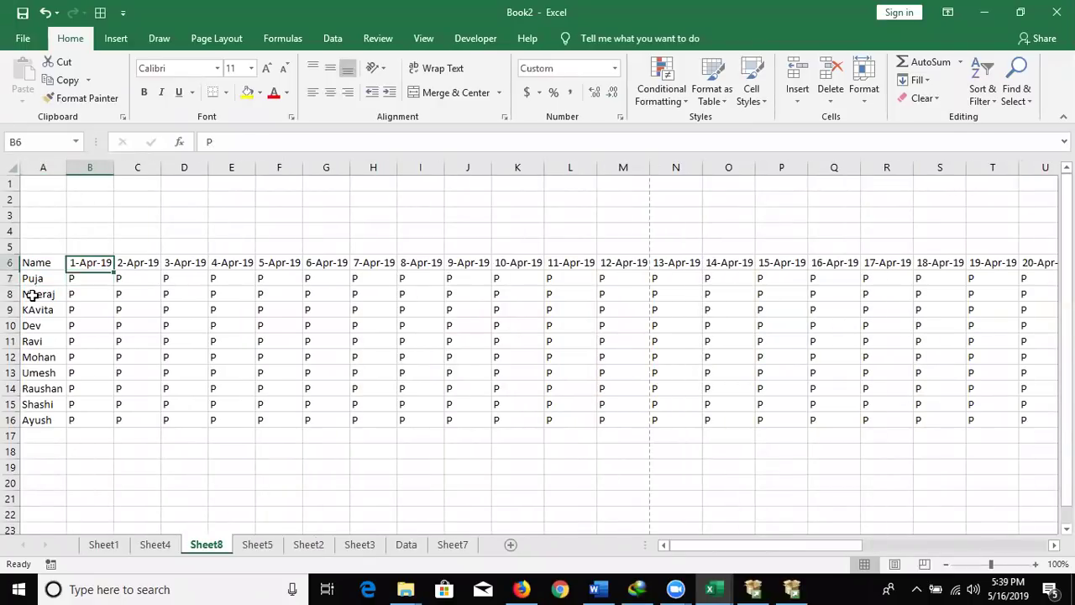
key(ctrl+shift+Right)
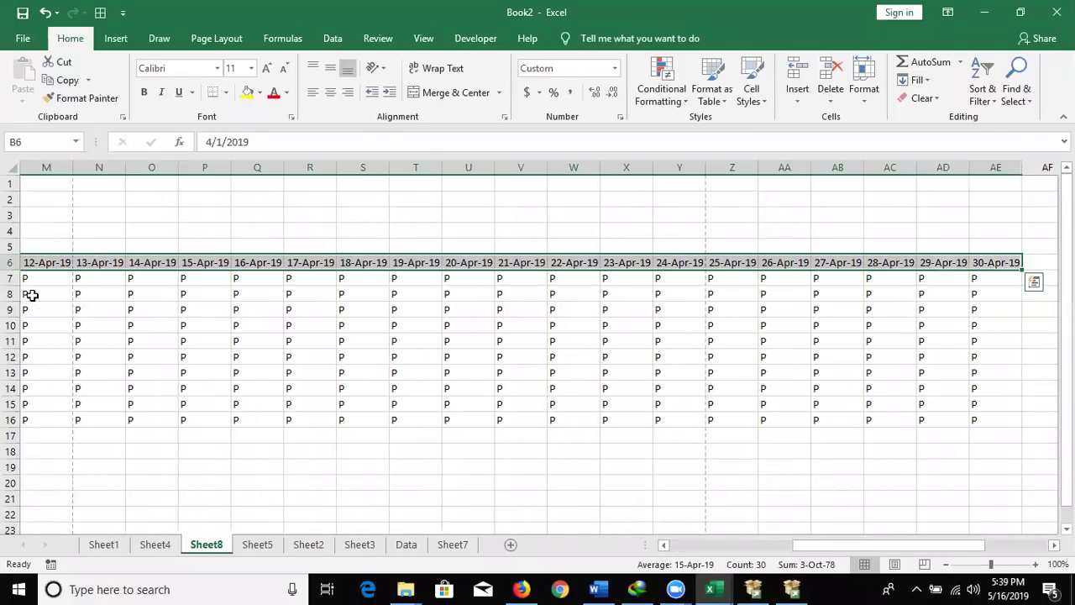
key(Left)
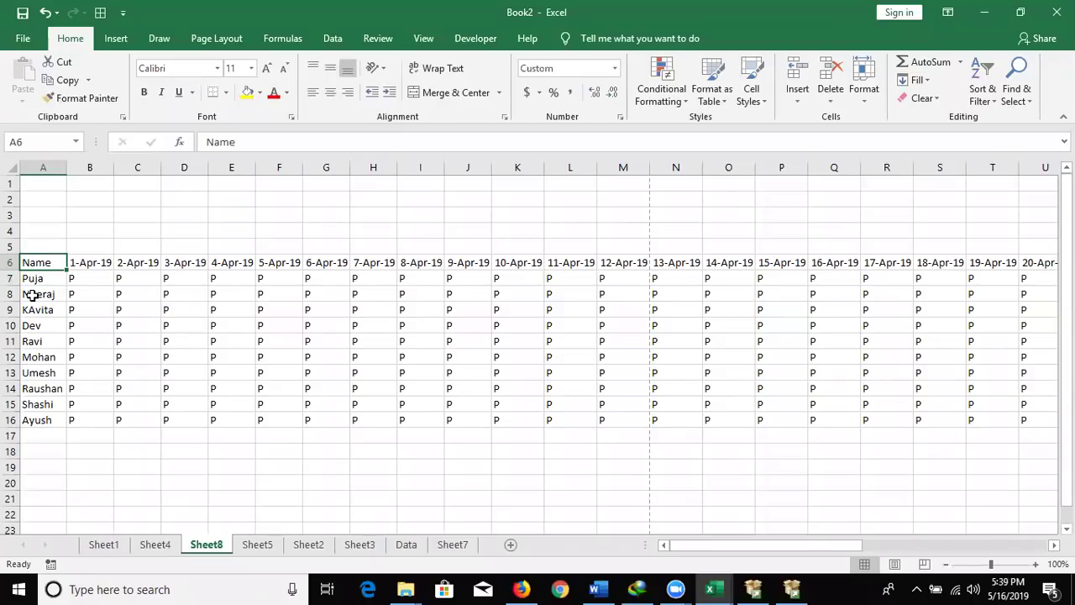
key(ctrl+shift+Right)
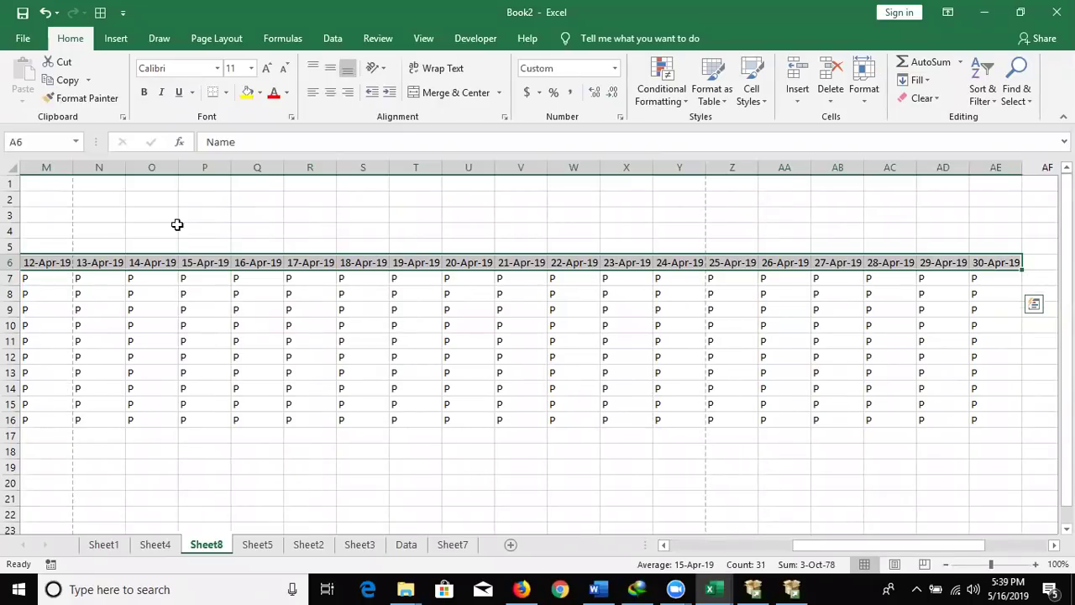
click(450, 69)
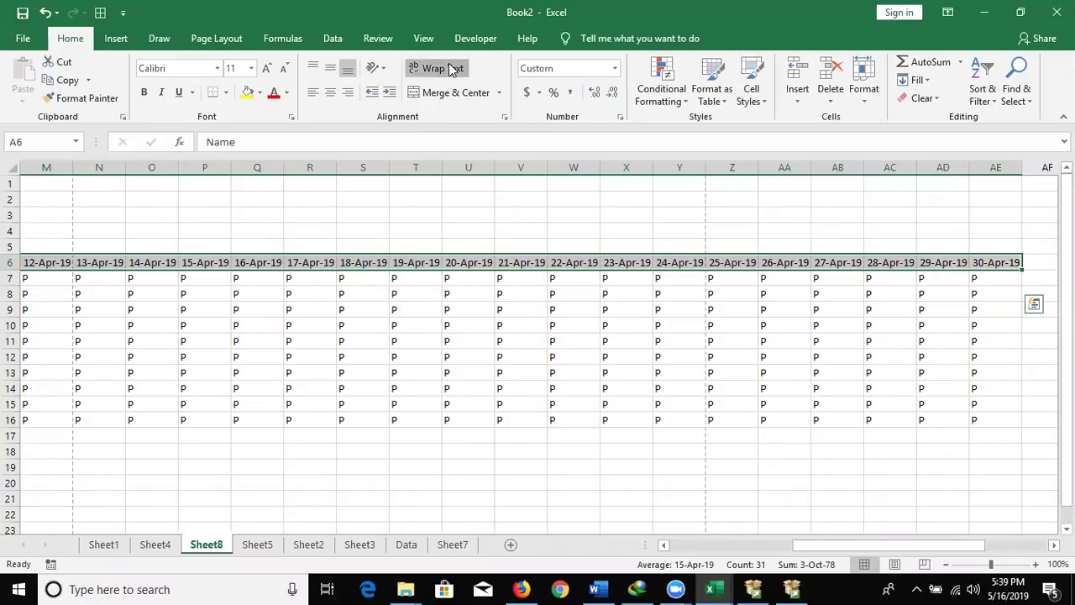
click(375, 67)
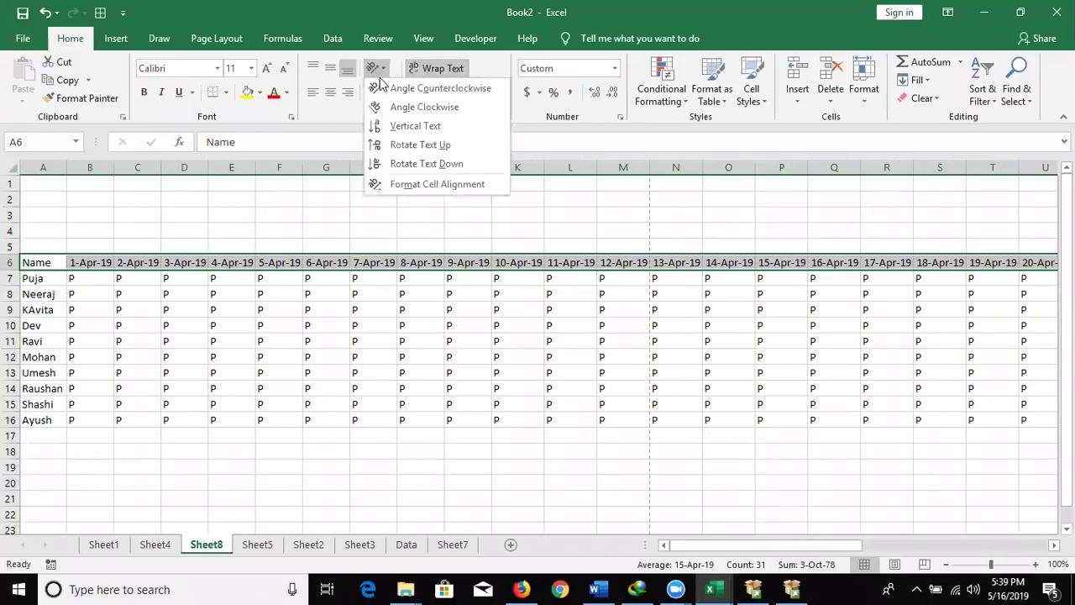
click(391, 146)
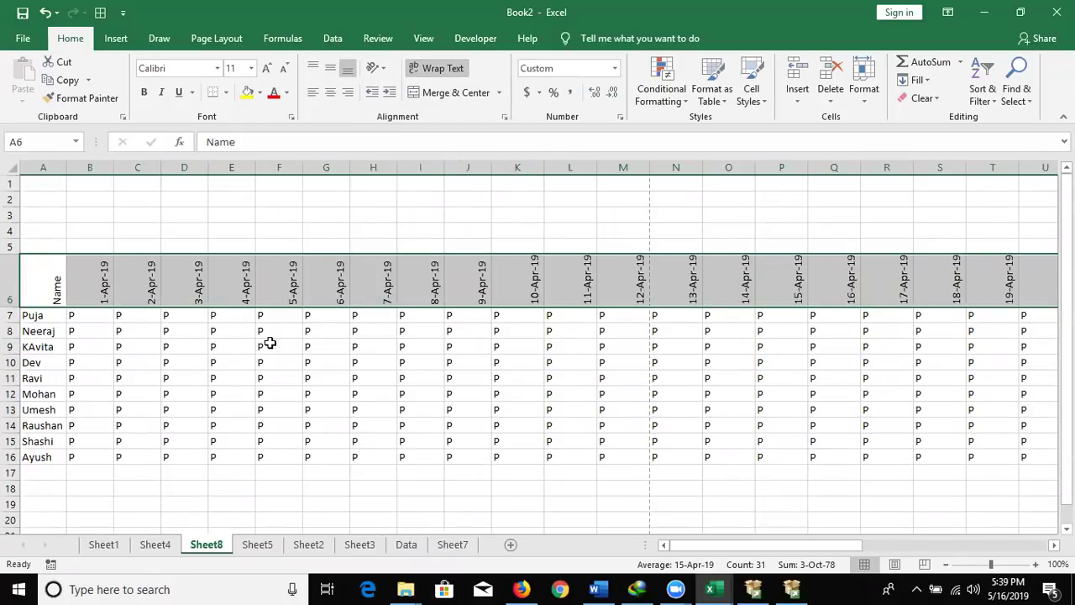
click(6, 168)
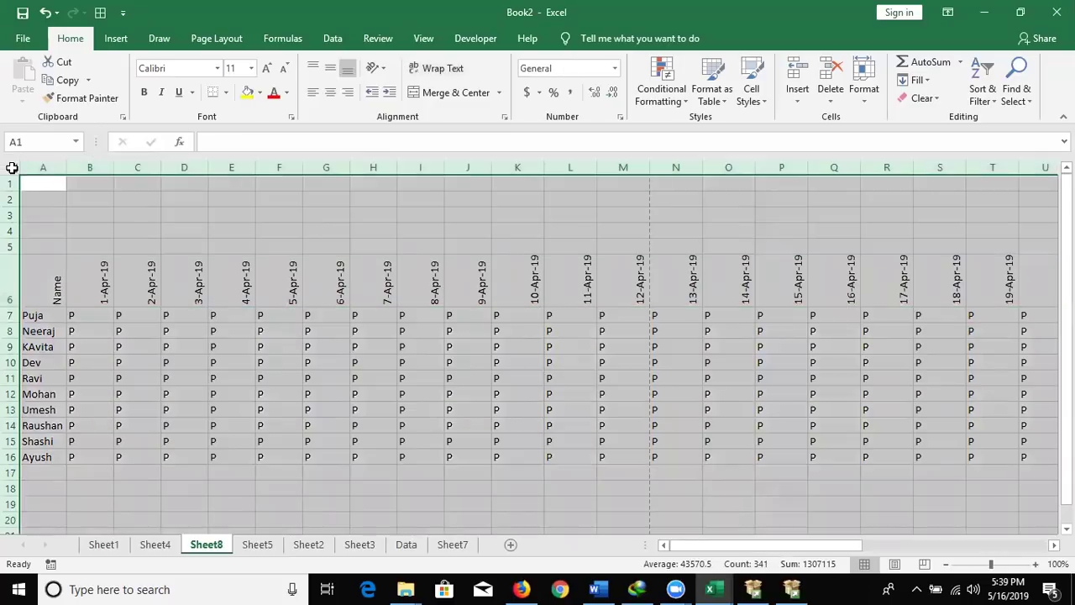
AutoFit all column widths so dates through 30-Apr-19 fit, then select the header row
double_click(66, 170)
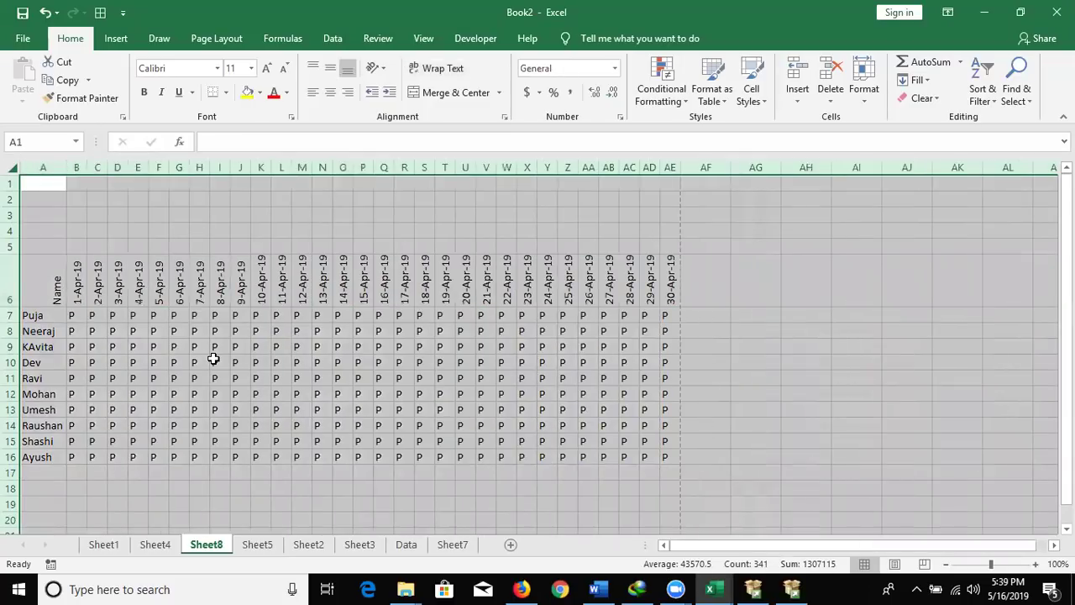
click(214, 359)
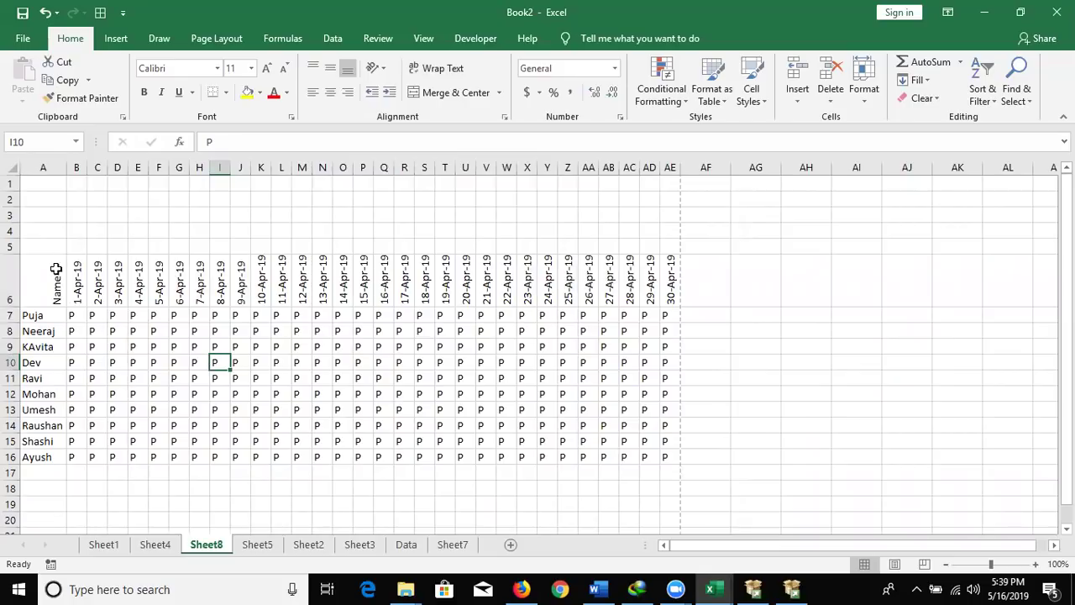
mouse_move(54, 278)
mouse_down()
mouse_move(566, 274)
mouse_move(662, 287)
mouse_up()
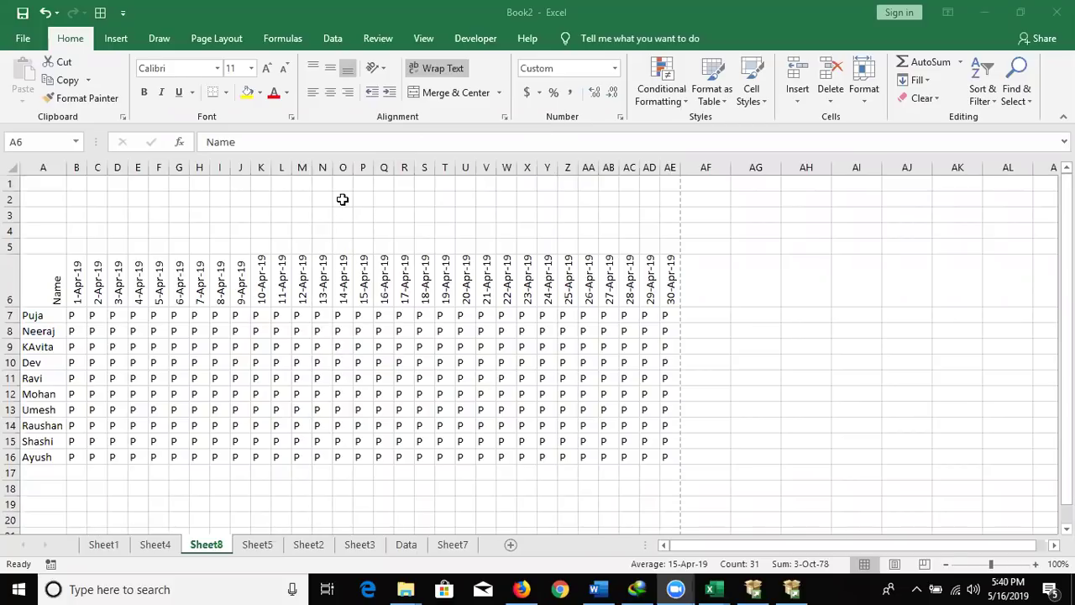
On Sheet5, enter a two-word full name in F3 and wrap it onto two lines
click(260, 548)
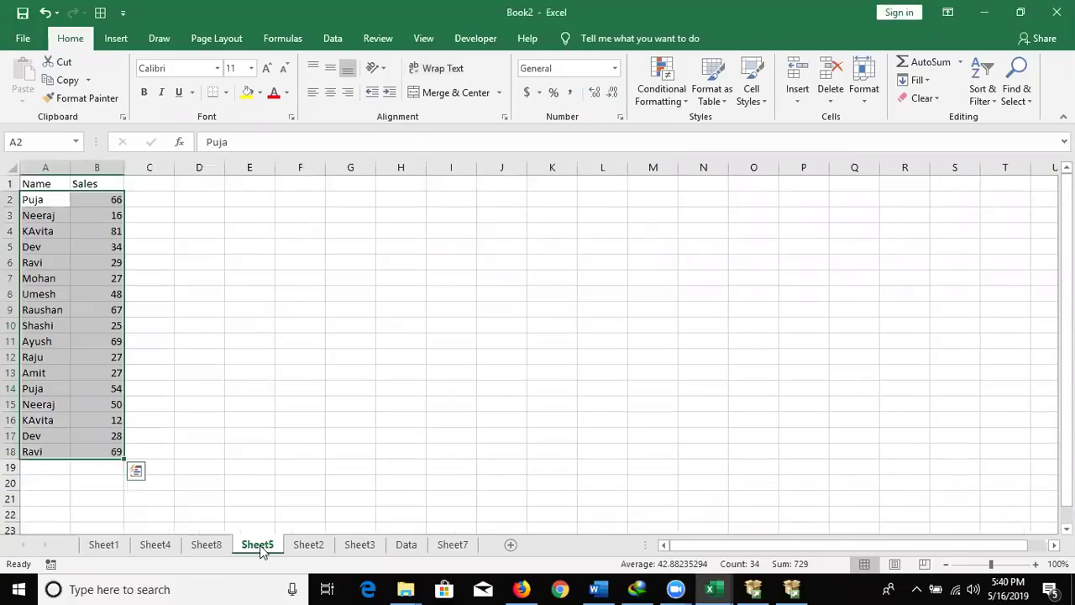
click(290, 229)
click(296, 217)
text(Sujeet Kumar)
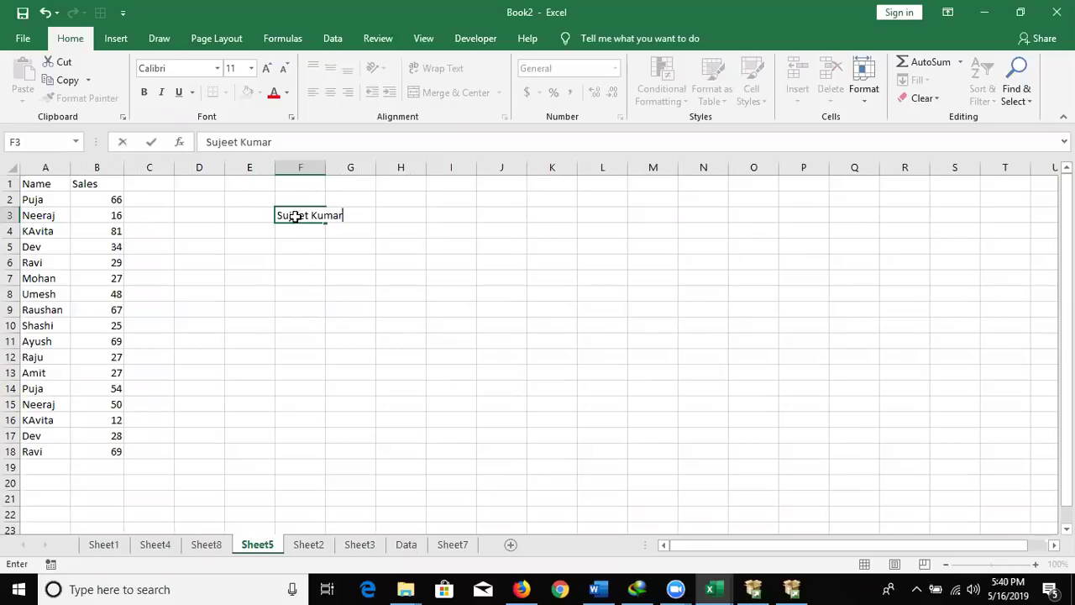
key(Return)
click(298, 214)
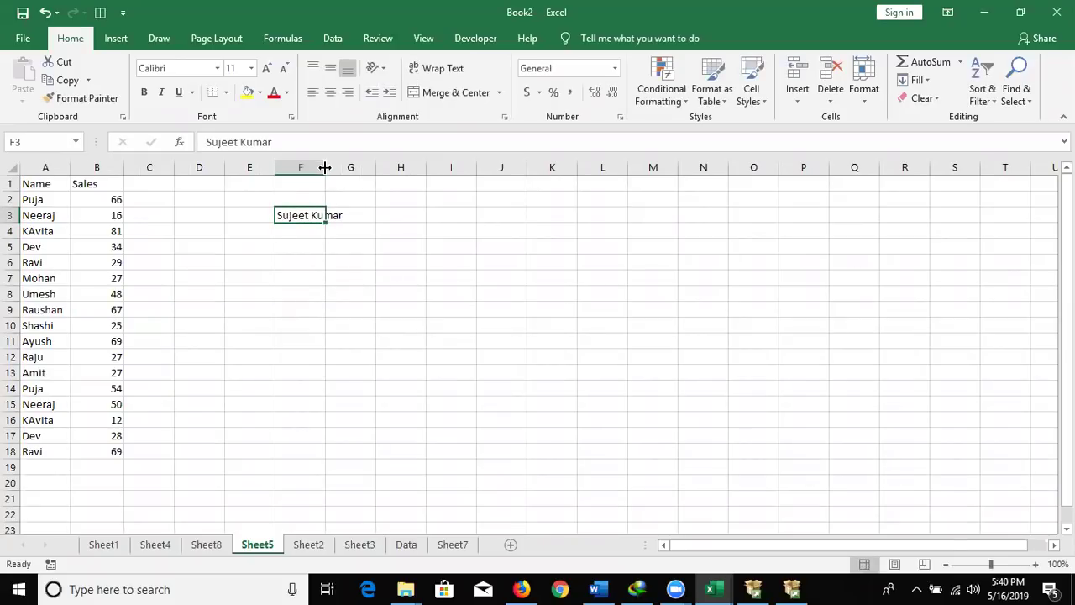
double_click(325, 168)
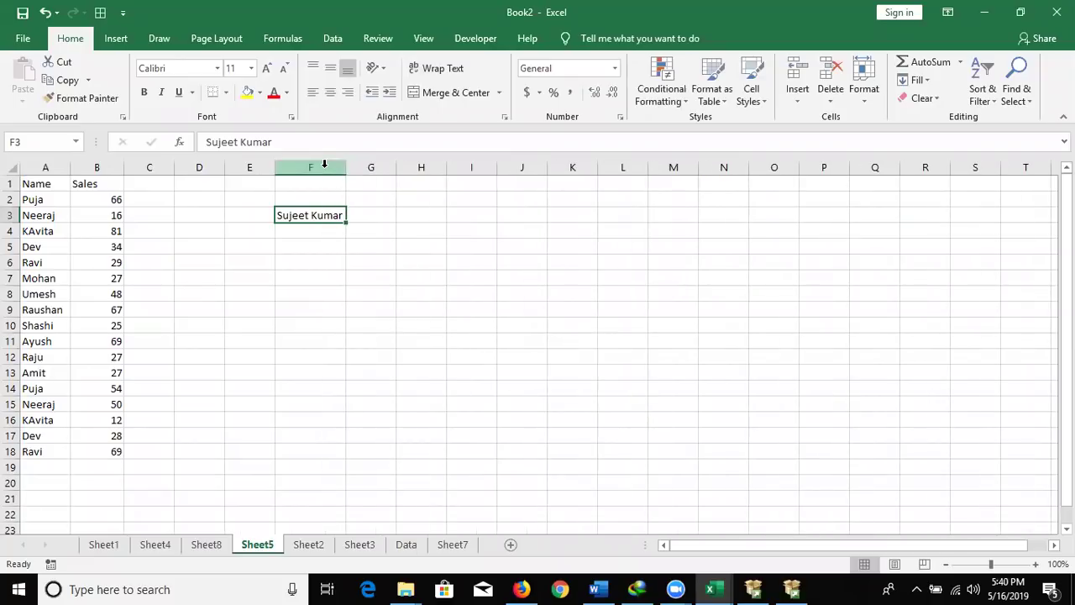
key(ctrl+z)
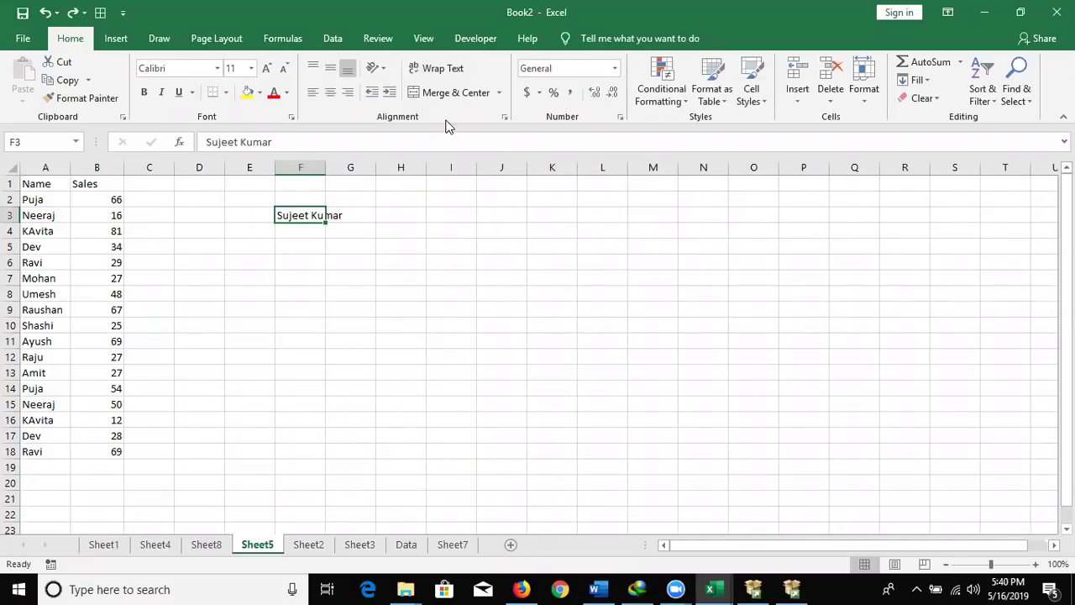
click(454, 76)
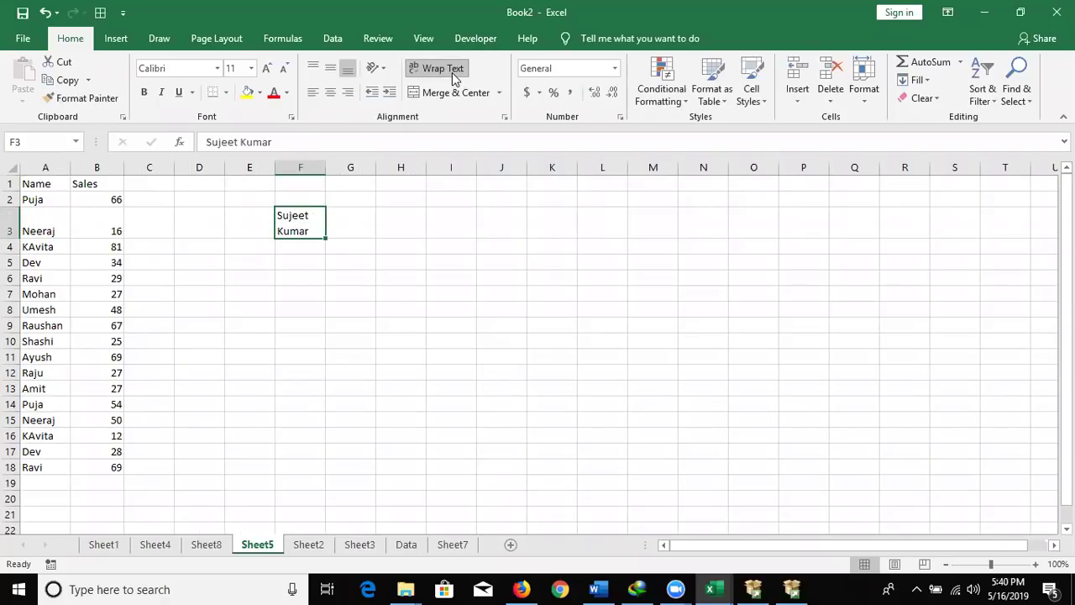
Try 123, 852 and 147 on separate lines in G7 via Alt+Enter, then undo it
click(374, 291)
text(123)
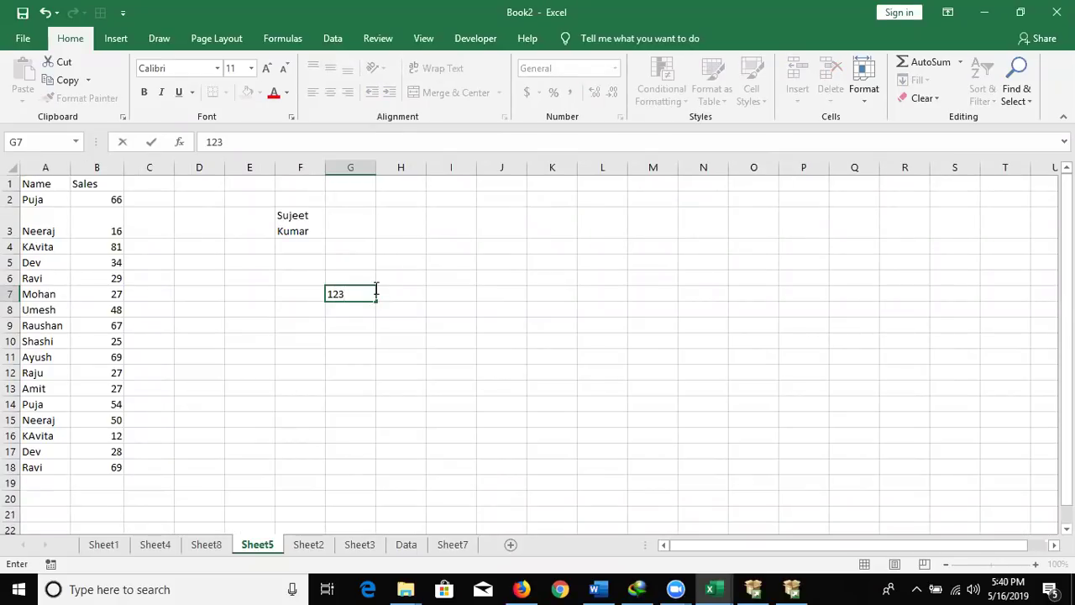
key(alt+Return)
text(852)
key(alt+Return)
text(147)
key(Return)
click(374, 288)
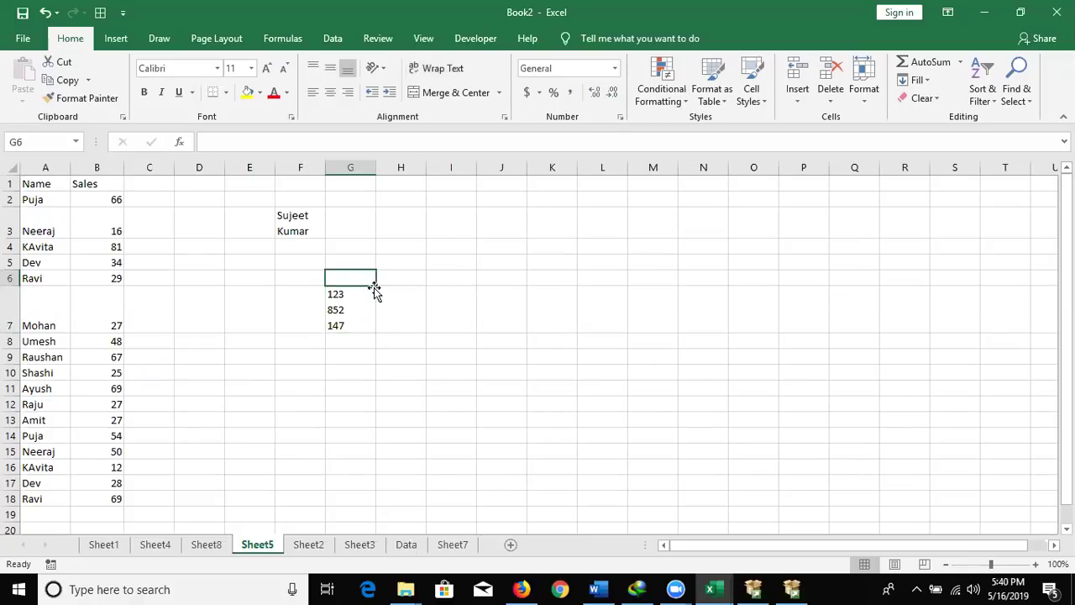
key(ctrl+z)
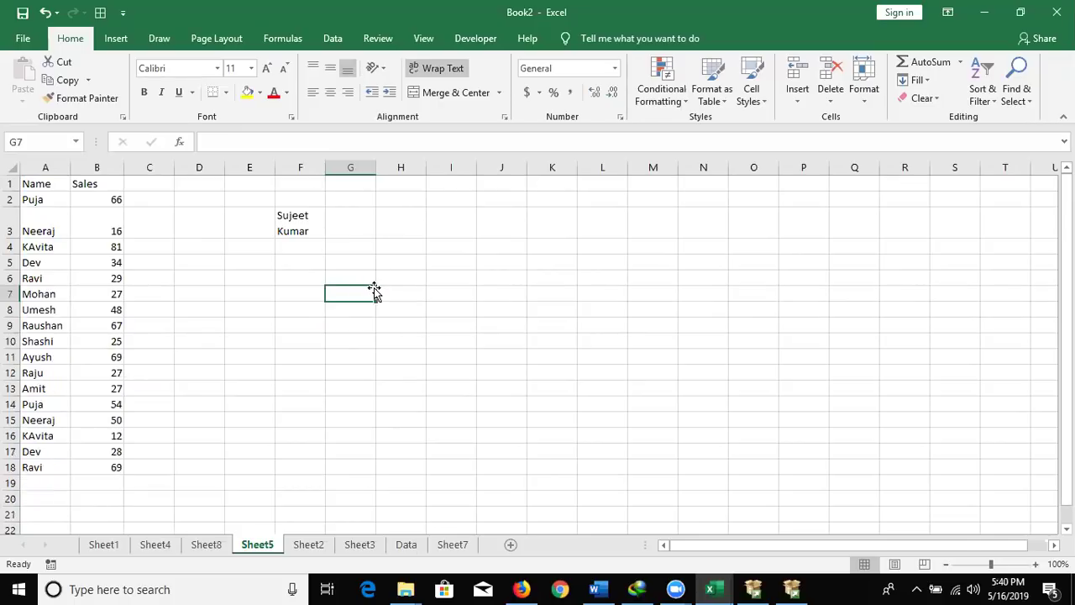
key(Up)
key(Up)
key(Left)
key(Up)
key(Up)
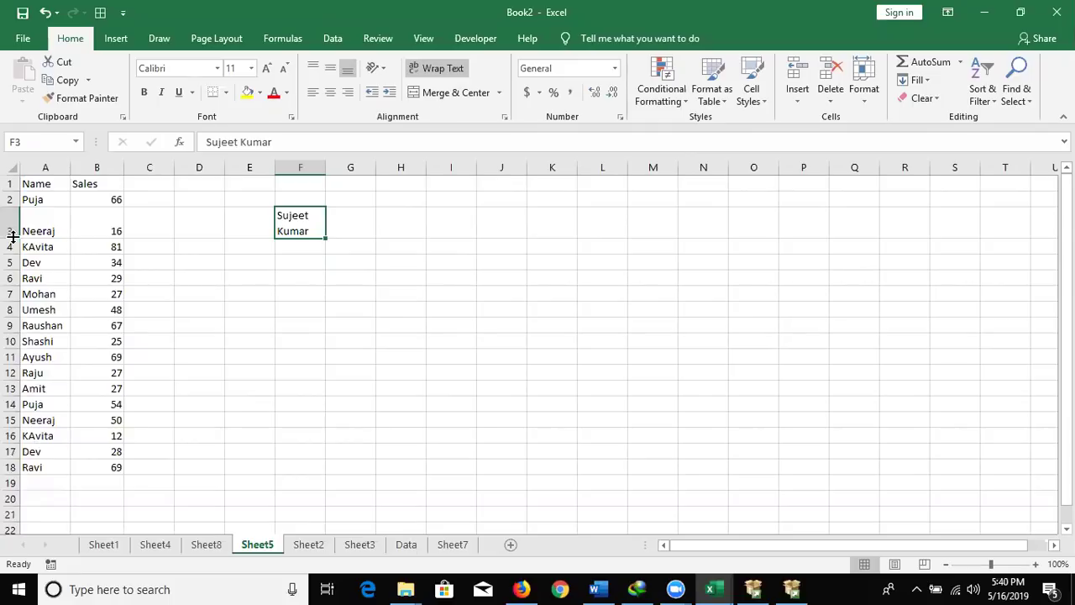
Turn off Wrap Text for F3 and enable Shrink to fit in the Alignment settings
click(425, 73)
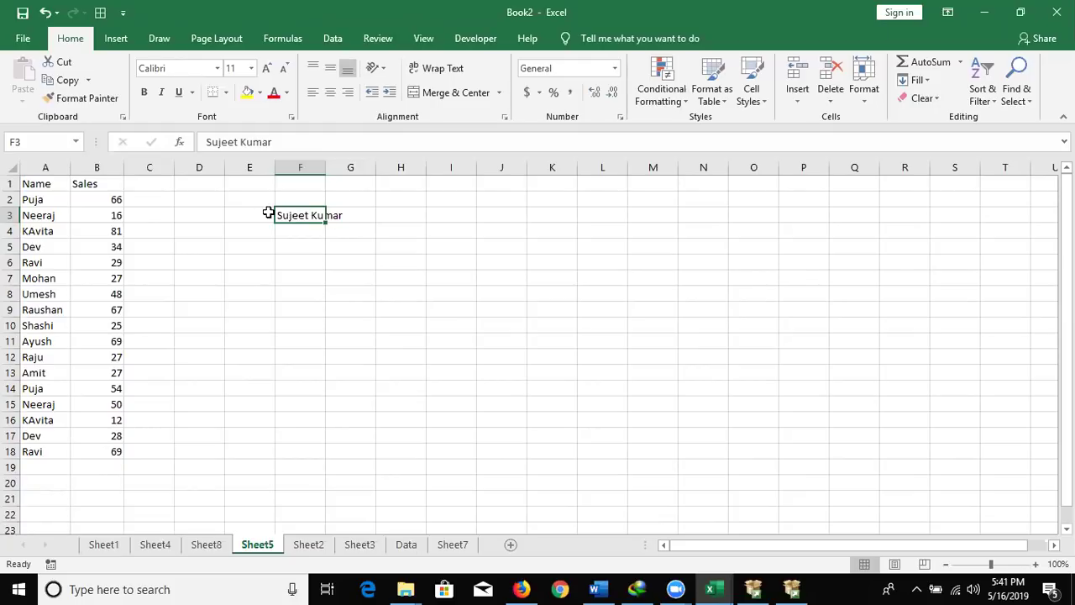
click(505, 119)
click(483, 324)
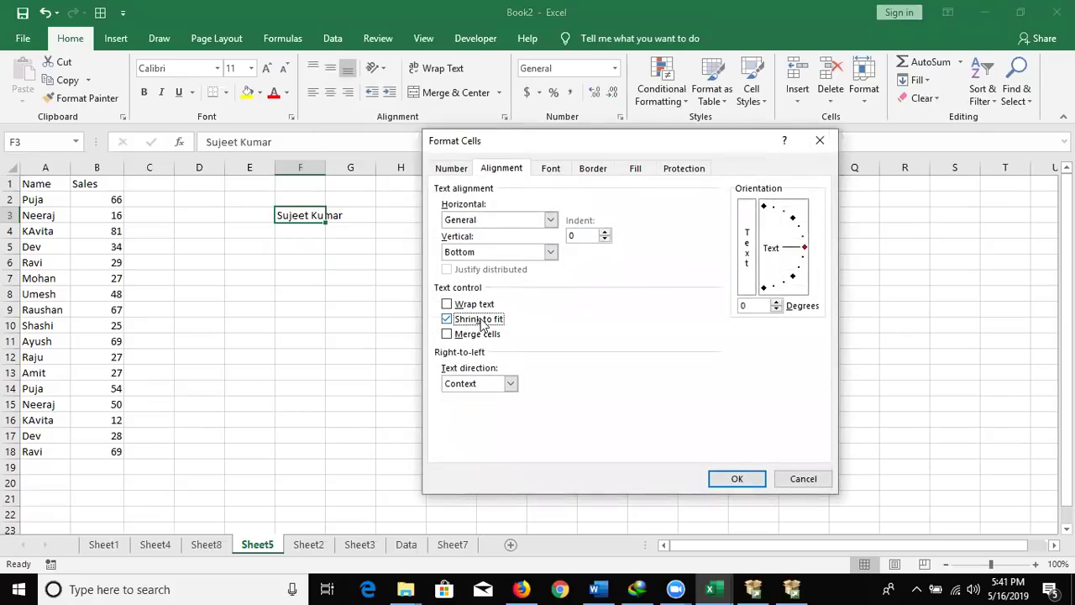
click(733, 478)
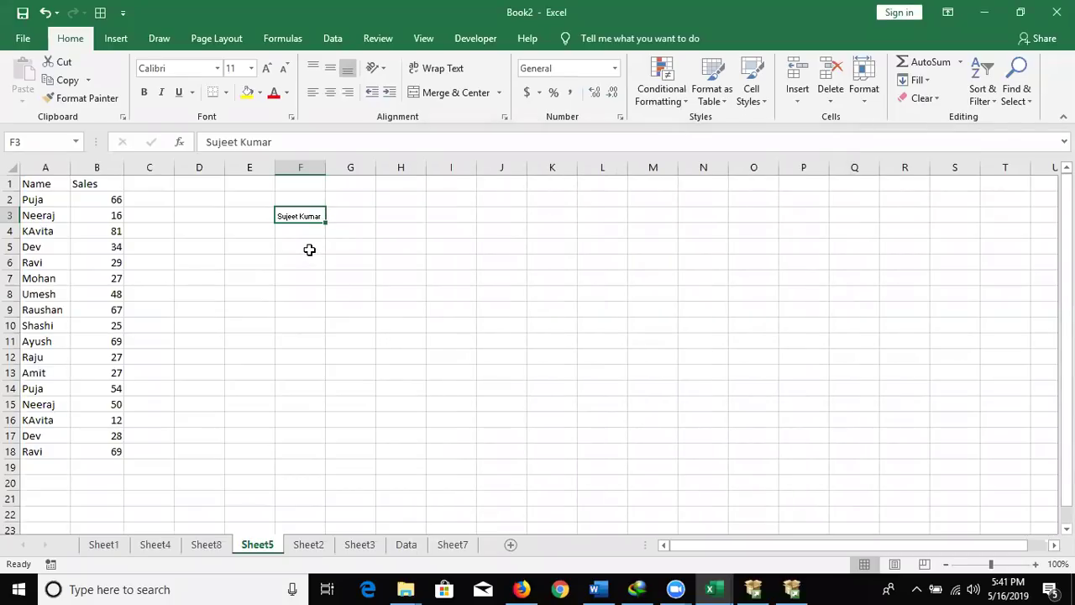
click(310, 249)
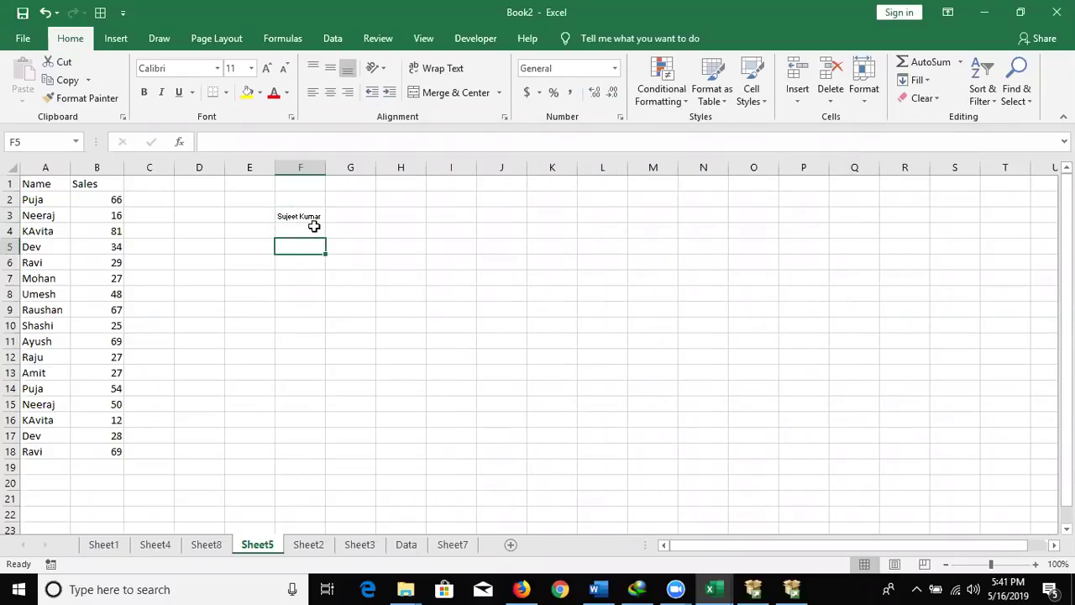
click(314, 216)
Widen column F a lot and set the name in F3 to font size 50
drag(326, 171, 339, 170)
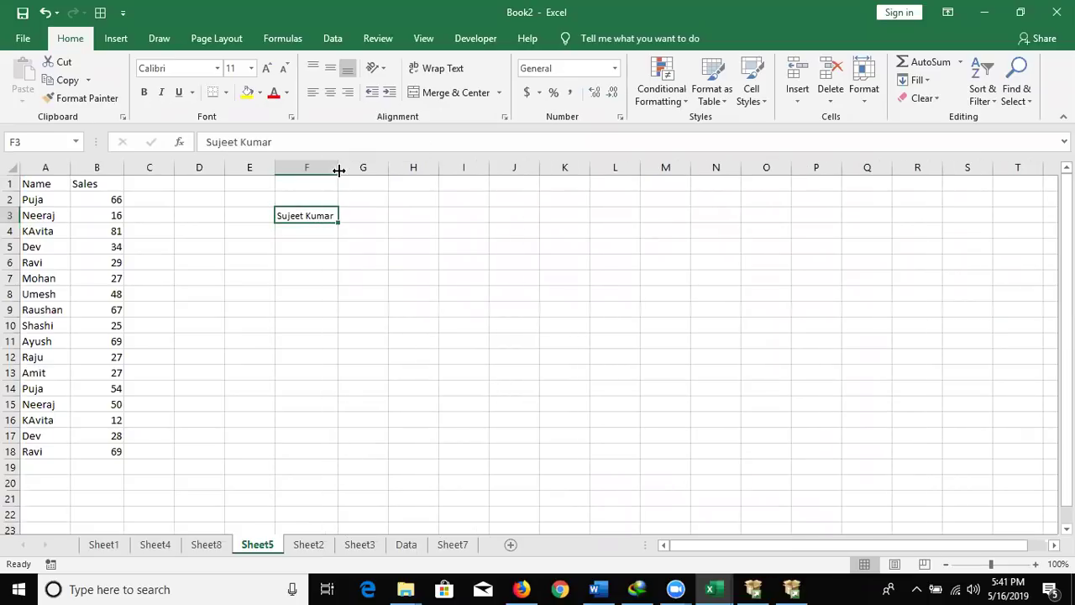
drag(339, 171, 616, 174)
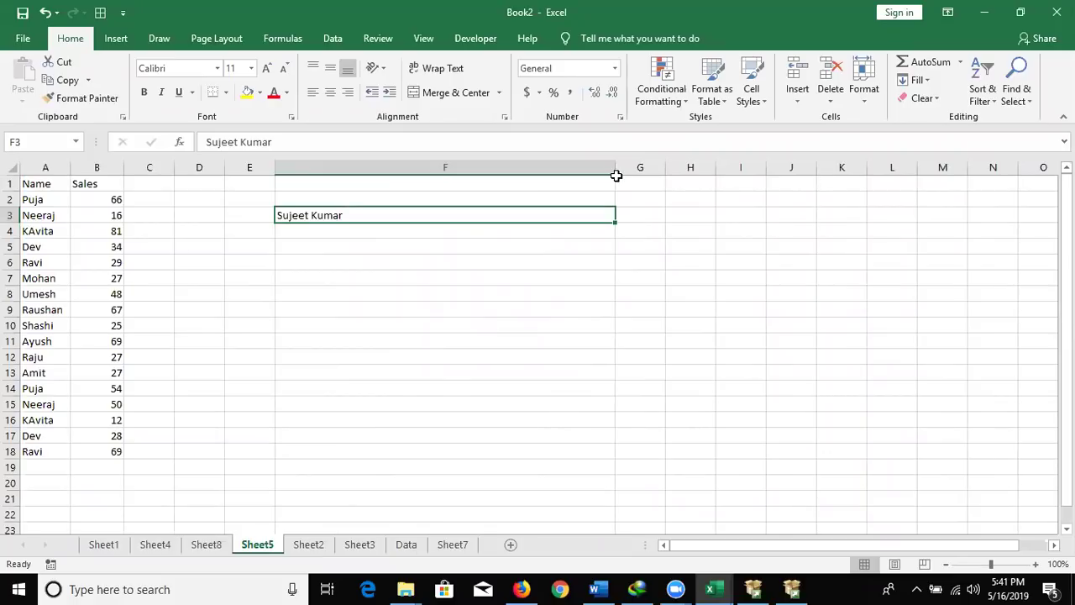
click(241, 69)
text(5)
key(Return)
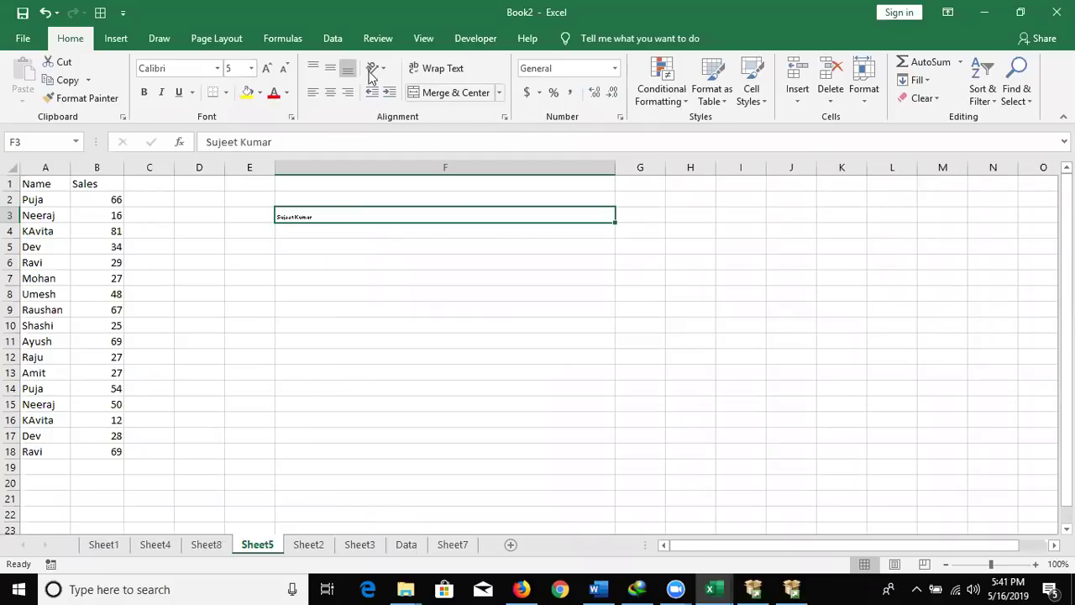
text(50)
key(Return)
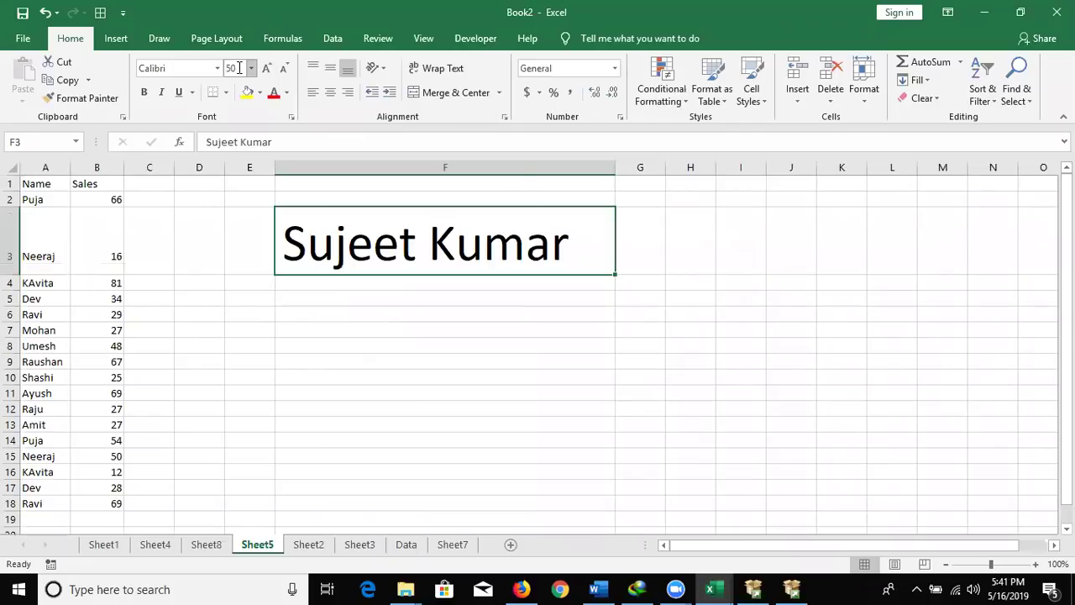
Narrow column F back down and select the block I5:N10
drag(618, 167, 404, 178)
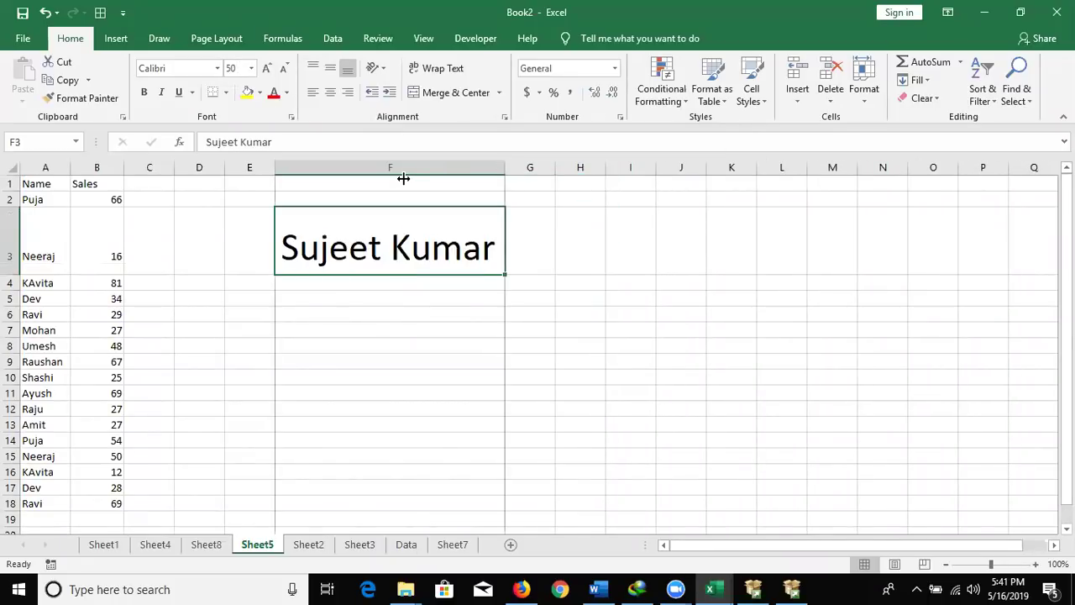
click(401, 176)
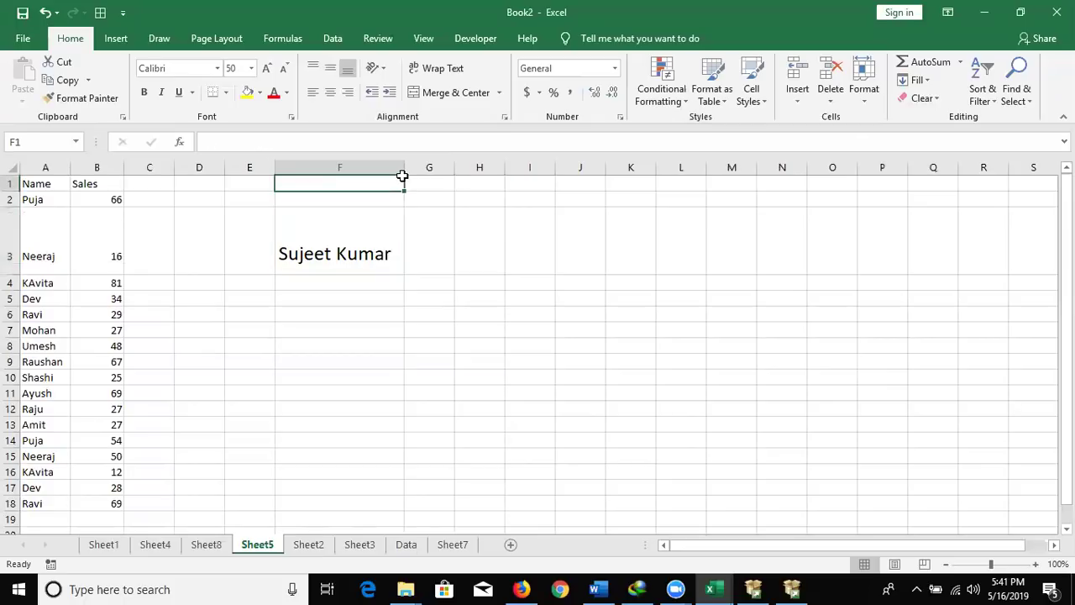
drag(401, 171, 376, 177)
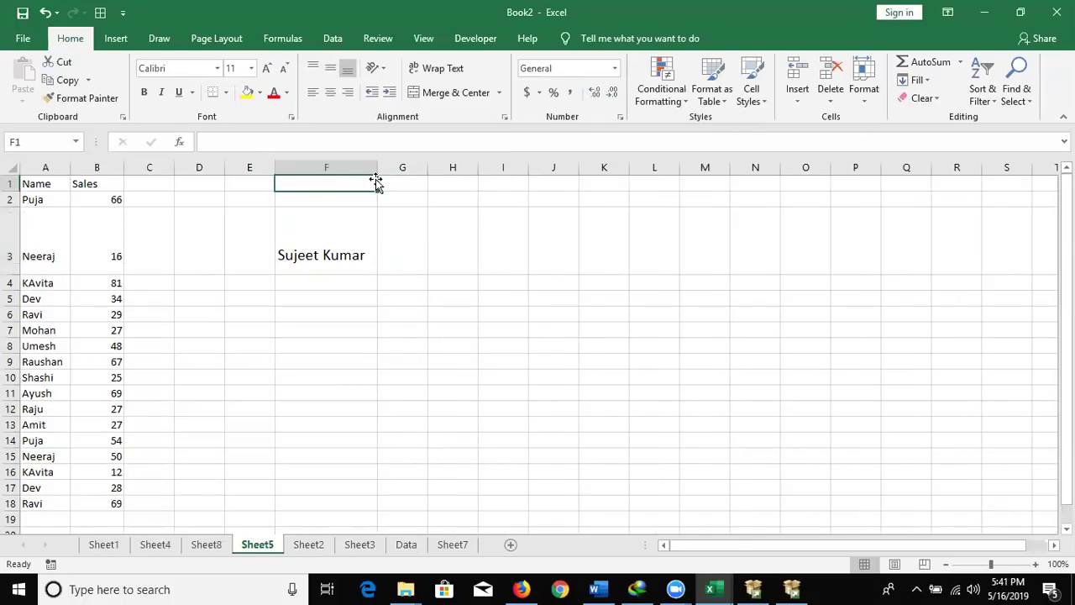
drag(502, 300, 744, 381)
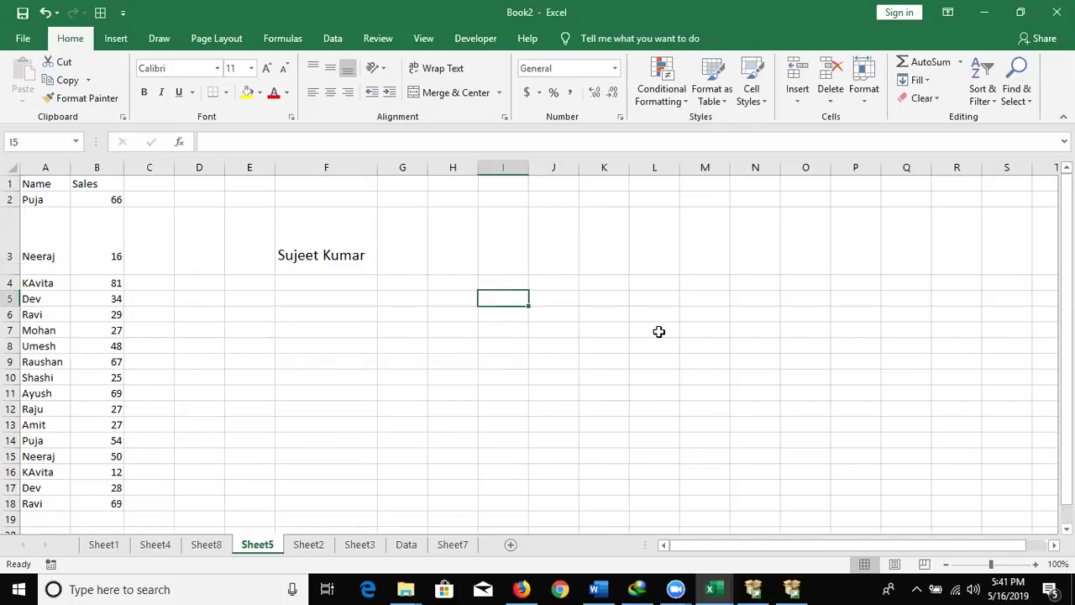
Try Merge & Center on I5:N10, undo it, then apply Merge Across instead
click(460, 99)
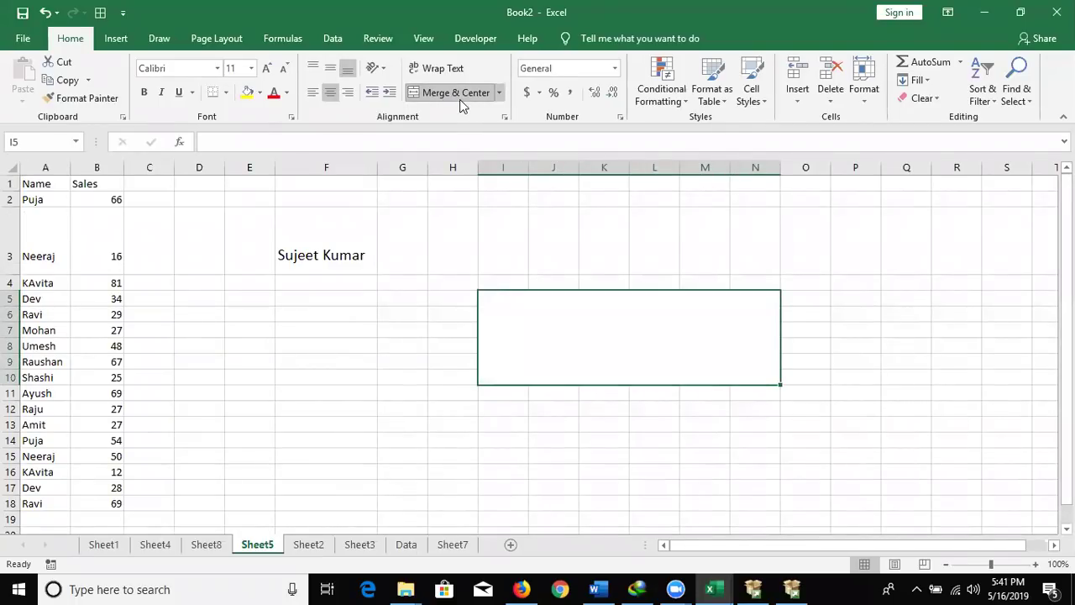
click(466, 95)
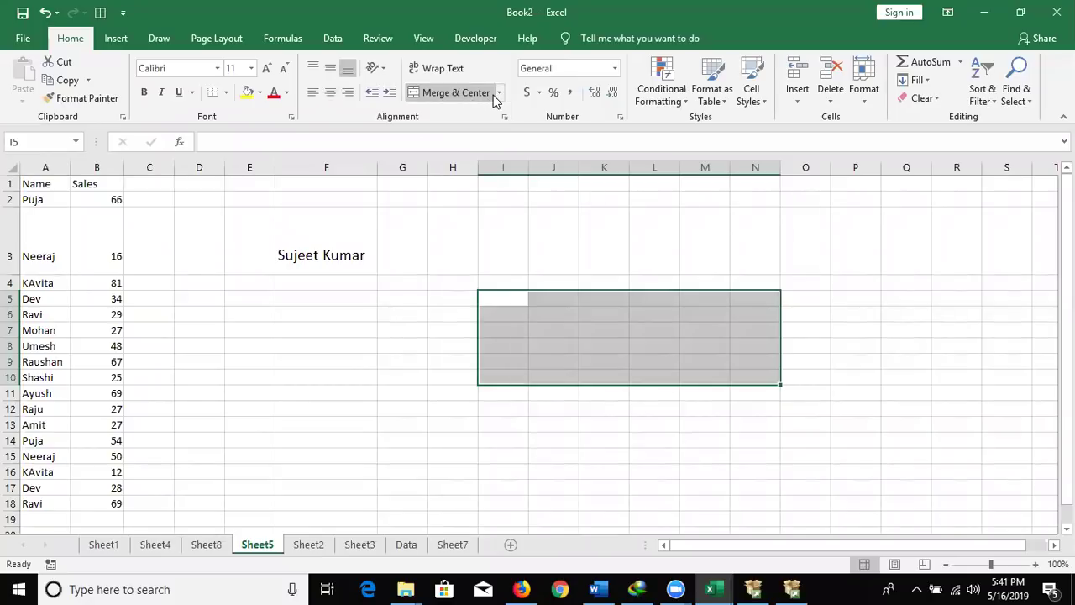
click(499, 94)
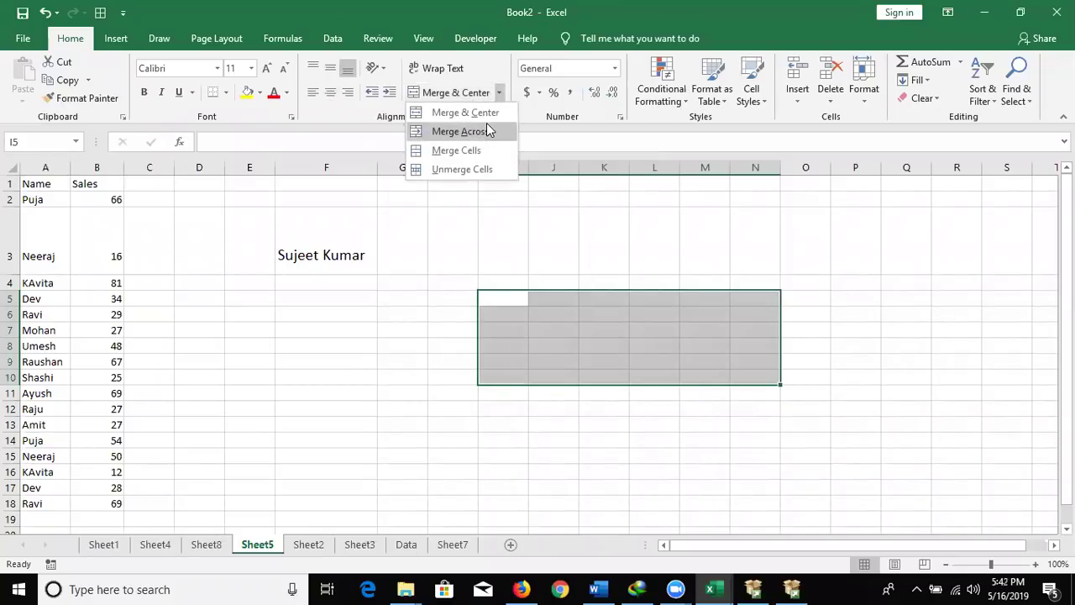
click(487, 130)
Confirm rows I5 through I10 are each one merged cell, then open the Number format settings
click(499, 300)
click(501, 314)
click(503, 330)
click(505, 348)
click(505, 361)
click(506, 376)
click(505, 361)
click(504, 347)
click(502, 329)
click(500, 314)
click(498, 299)
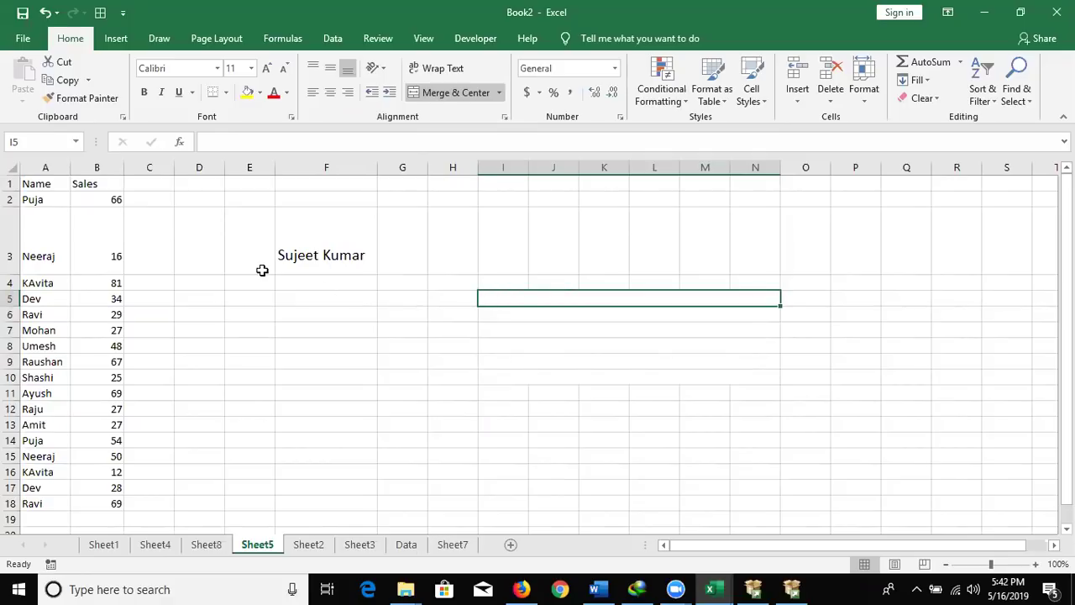
click(620, 119)
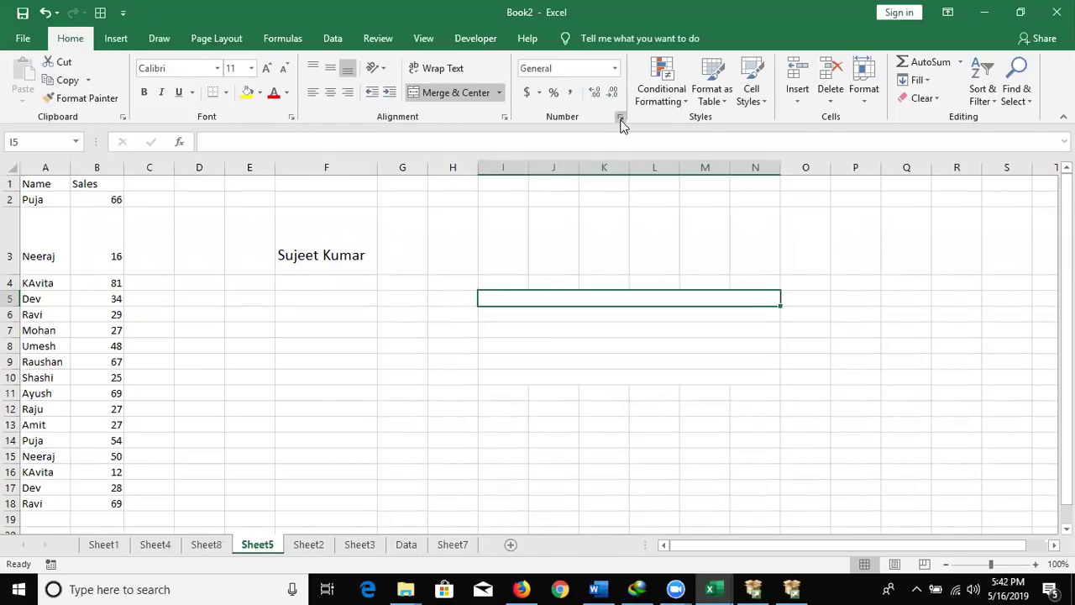